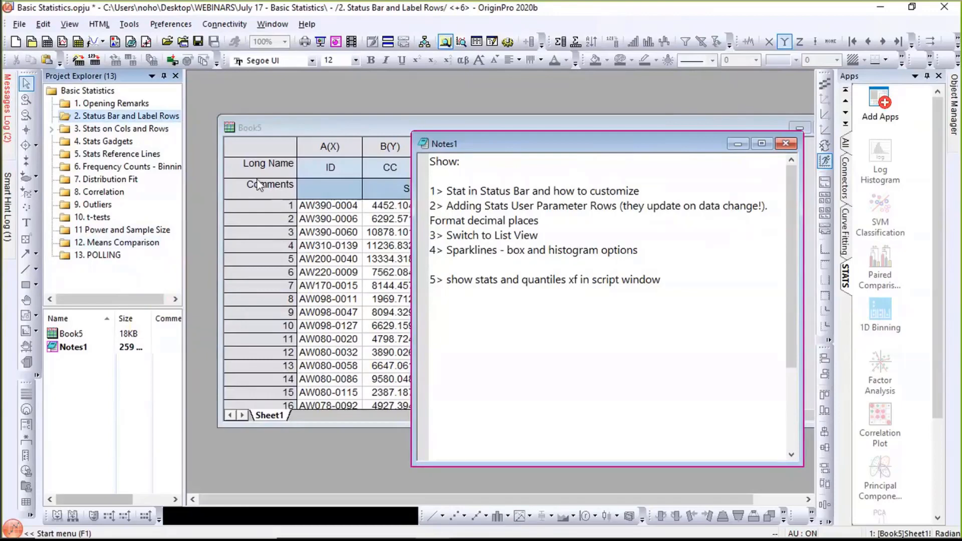
- Select column B of Book5 and add Min, Max and SD to the statistics shown in the status bar
click(274, 131)
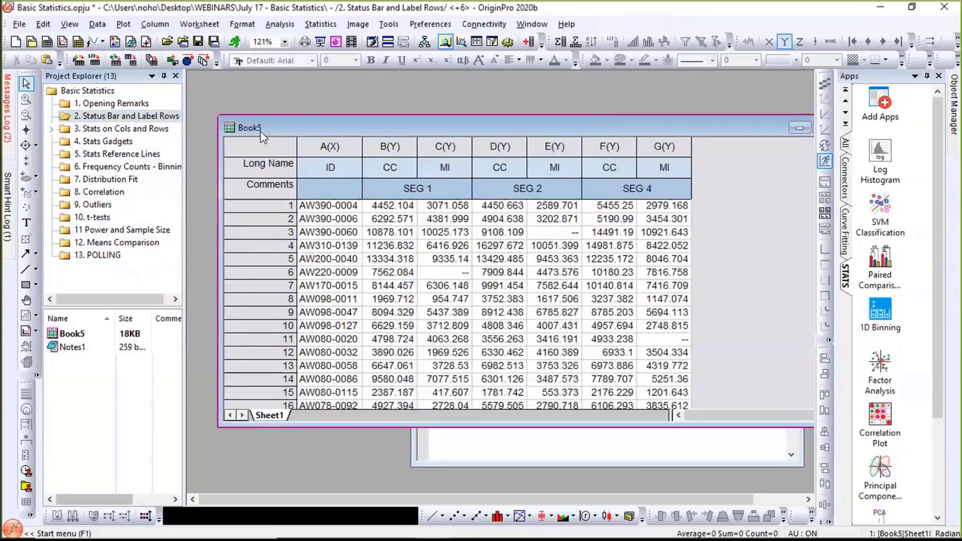
drag(274, 129, 263, 128)
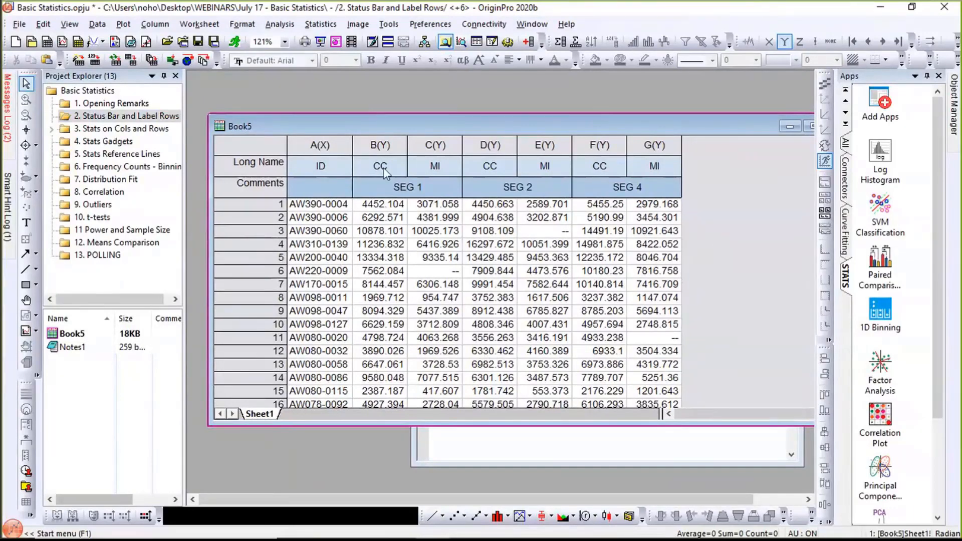
click(383, 142)
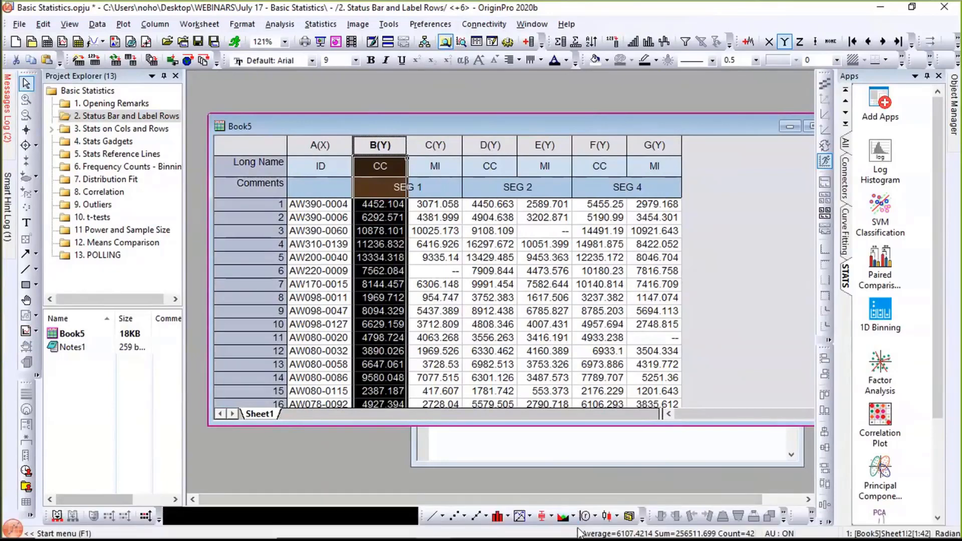
right_click(620, 533)
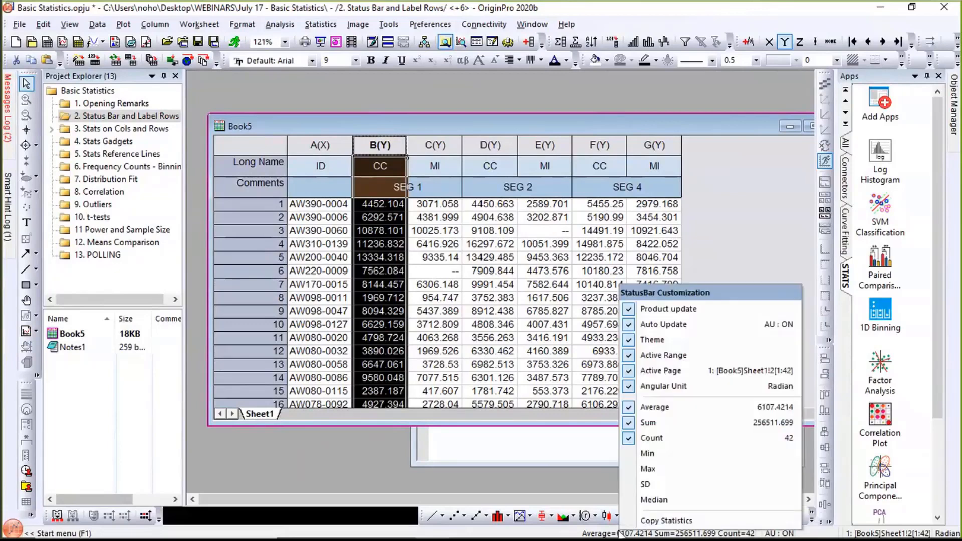
click(633, 453)
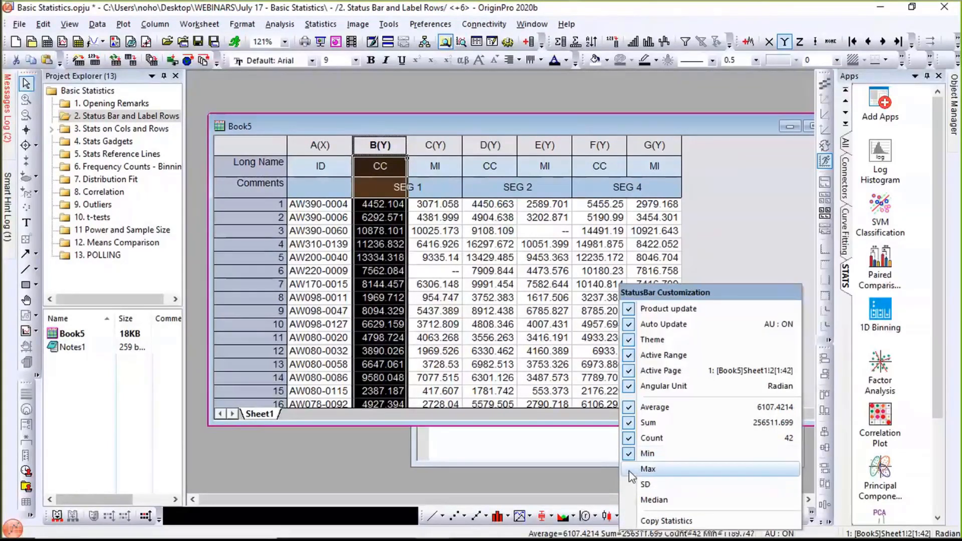
click(633, 469)
click(633, 484)
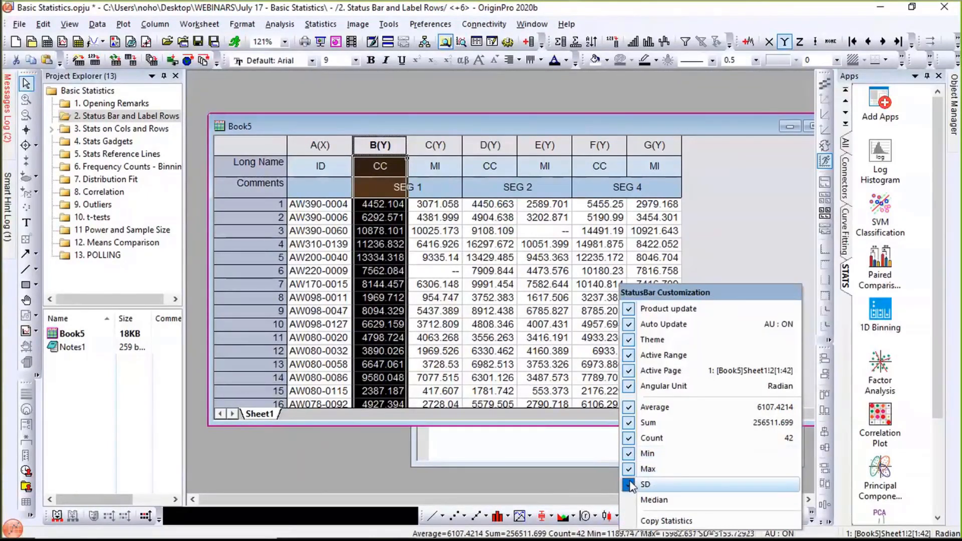
click(592, 493)
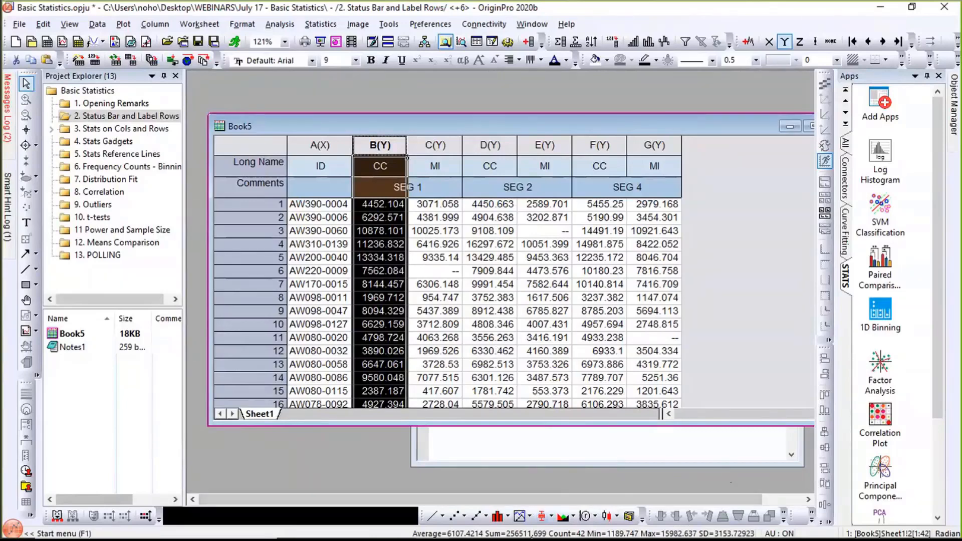
- Examine the status bar's statistics options and its read-outs for several cell ranges in columns B and C, and bring up Notes1
right_click(531, 533)
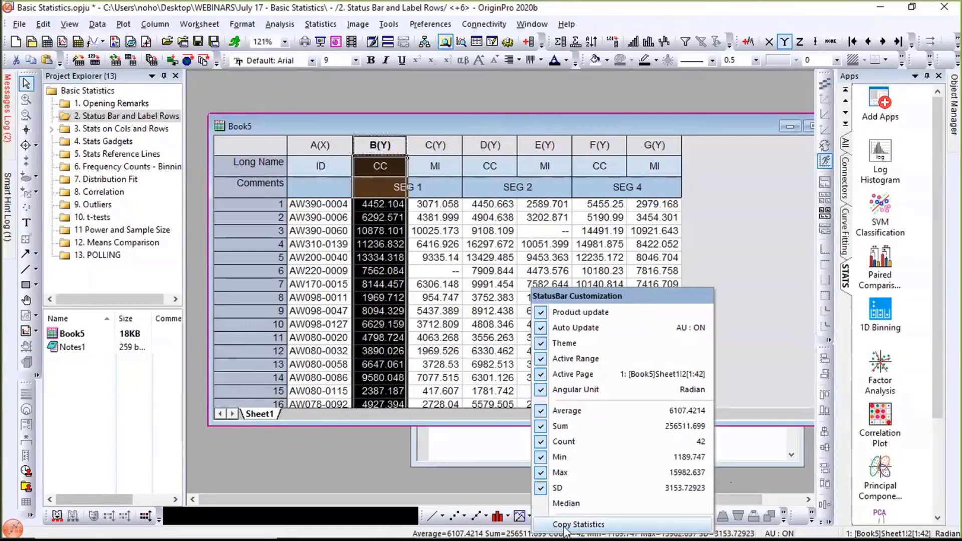
click(751, 153)
drag(384, 206, 416, 293)
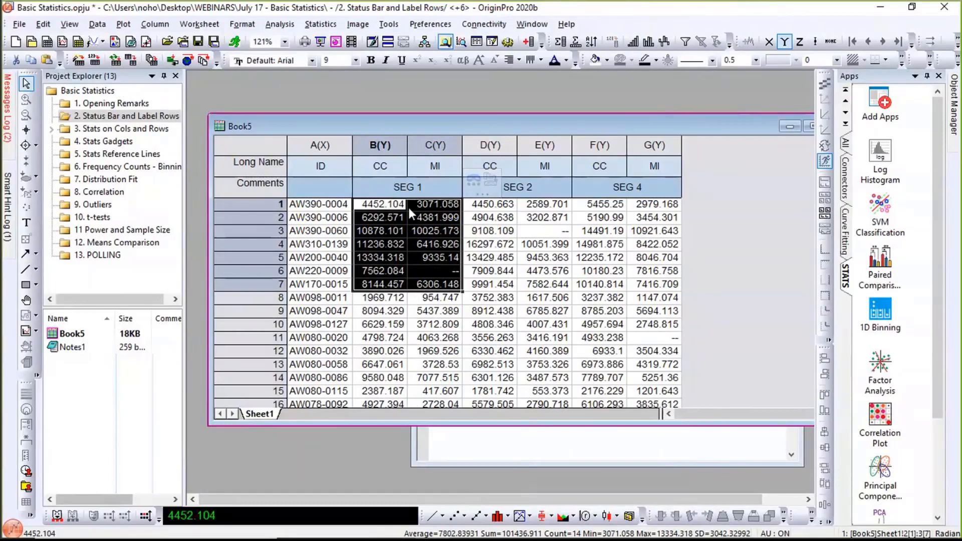
drag(389, 206, 382, 257)
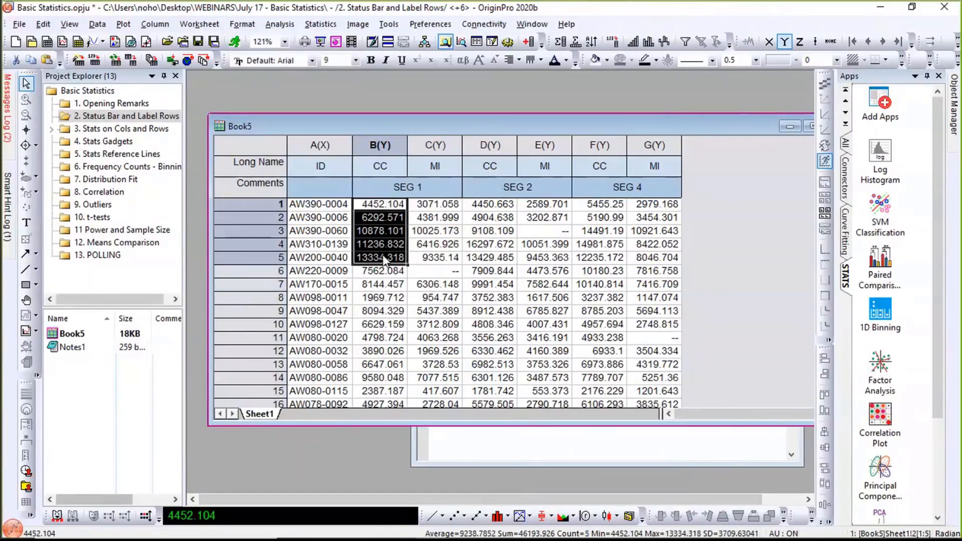
drag(386, 312, 382, 382)
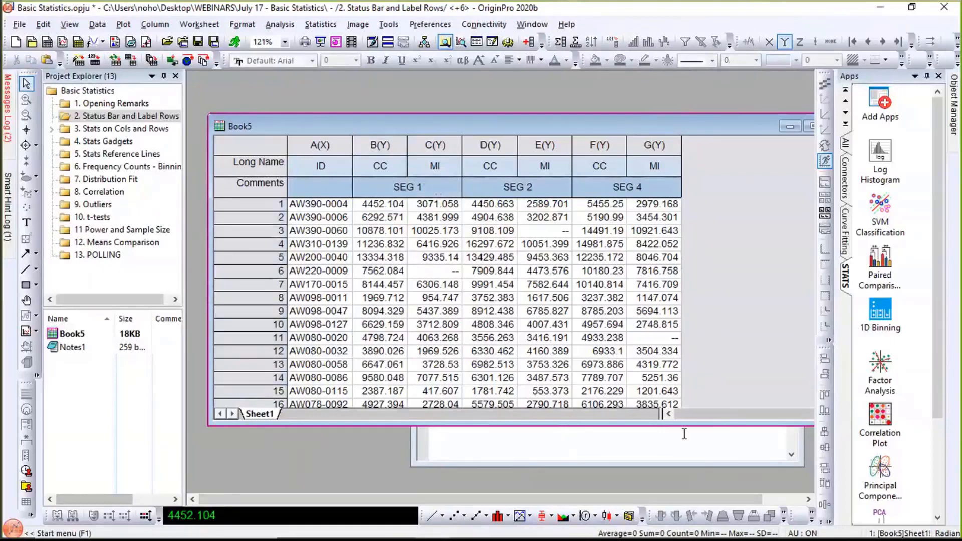
click(680, 453)
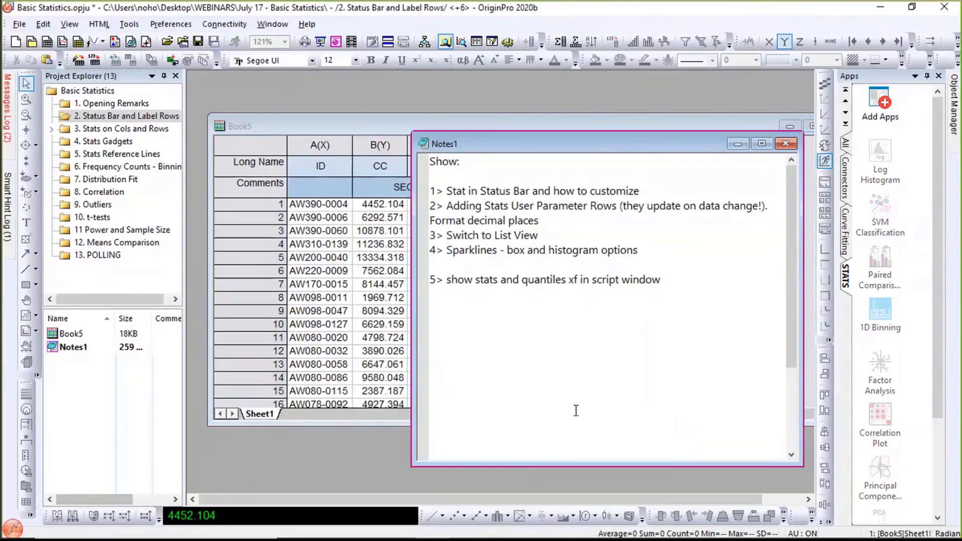
- Display the Sparklines label row in the Book5 worksheet
click(332, 121)
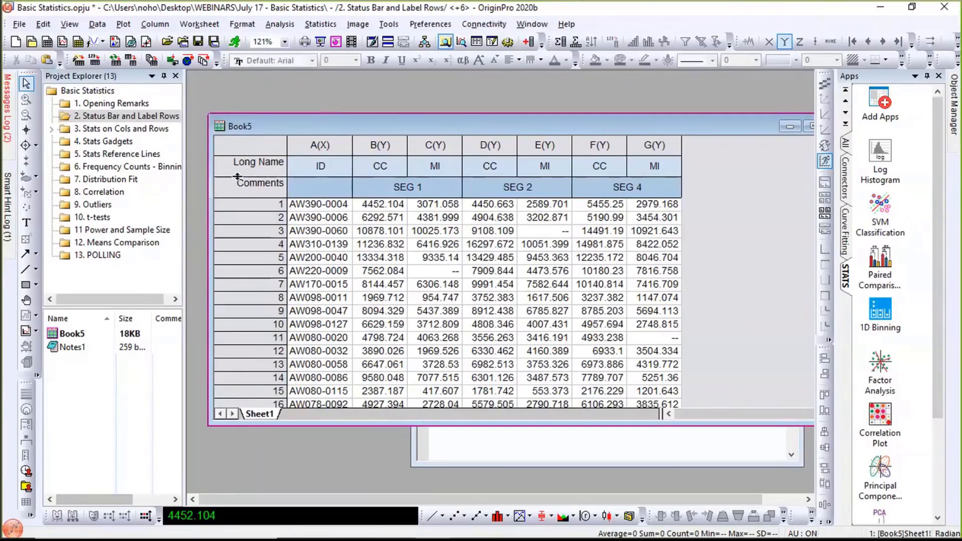
right_click(266, 120)
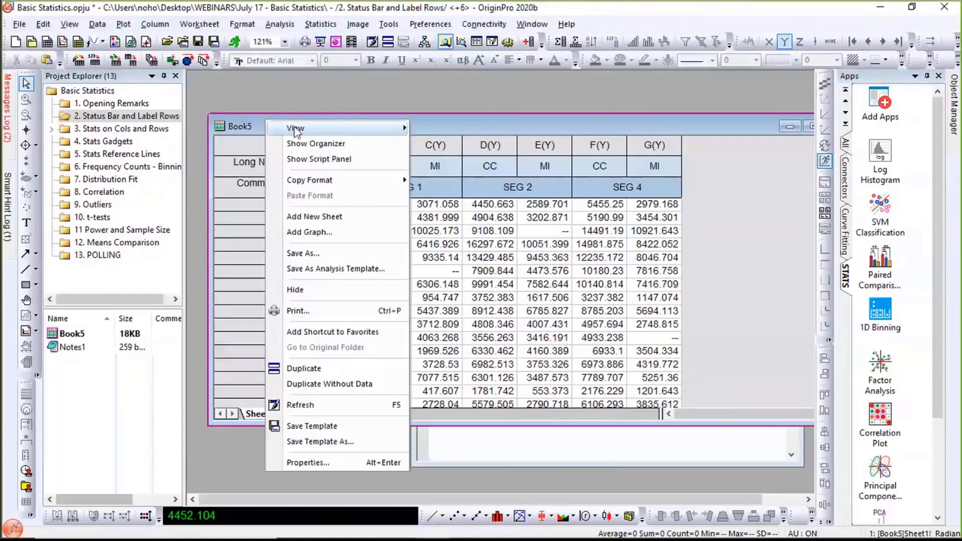
mouse_move(296, 131)
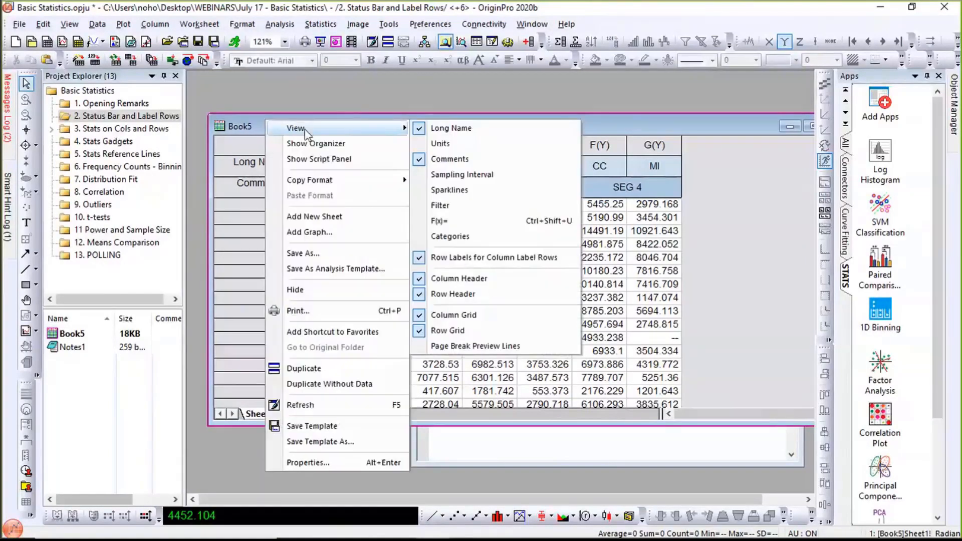
click(456, 193)
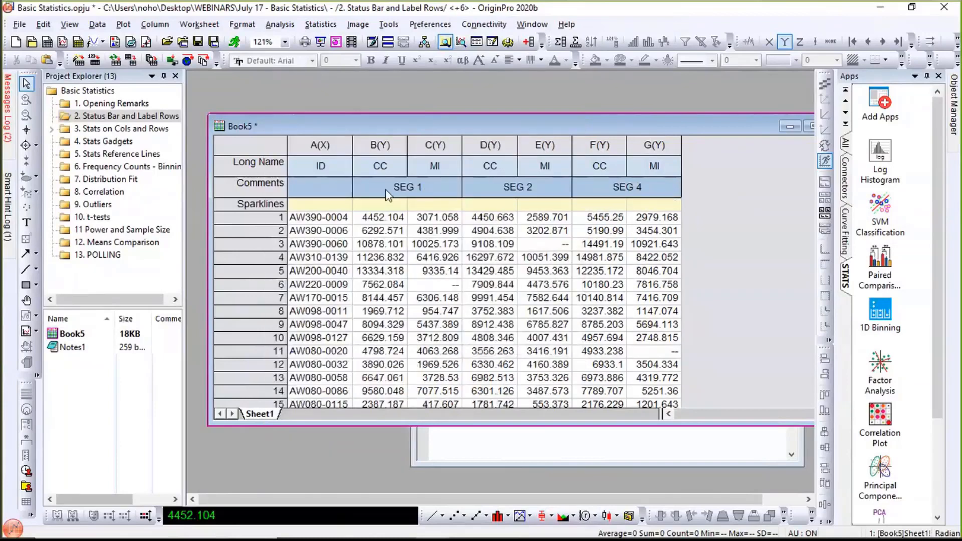
- Add line sparklines to columns B through G and make the Sparklines row taller
drag(380, 145, 694, 143)
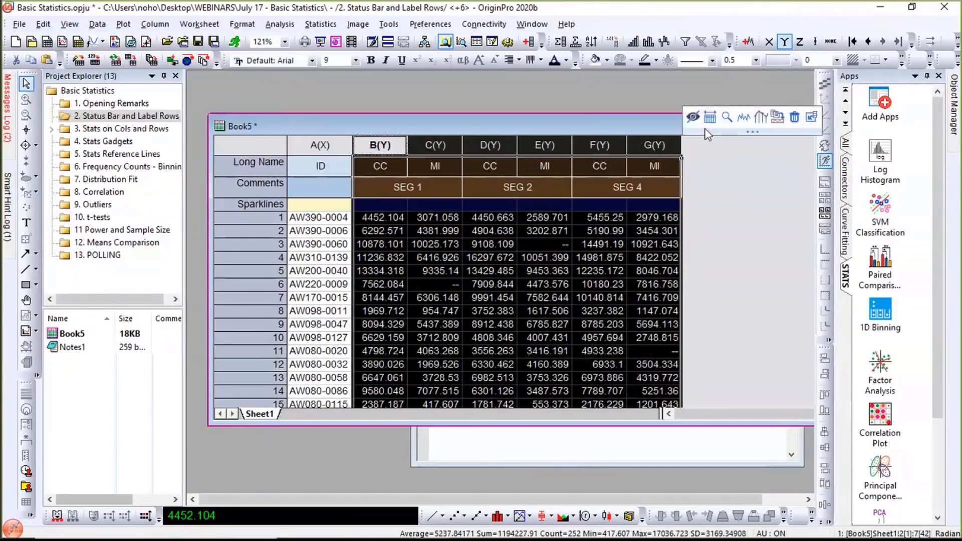
click(743, 118)
click(730, 176)
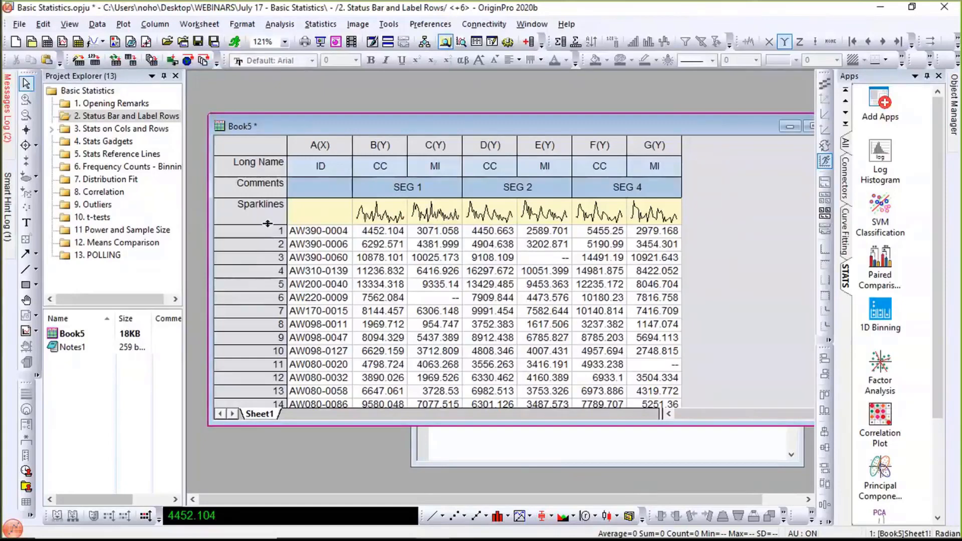
drag(268, 224, 309, 249)
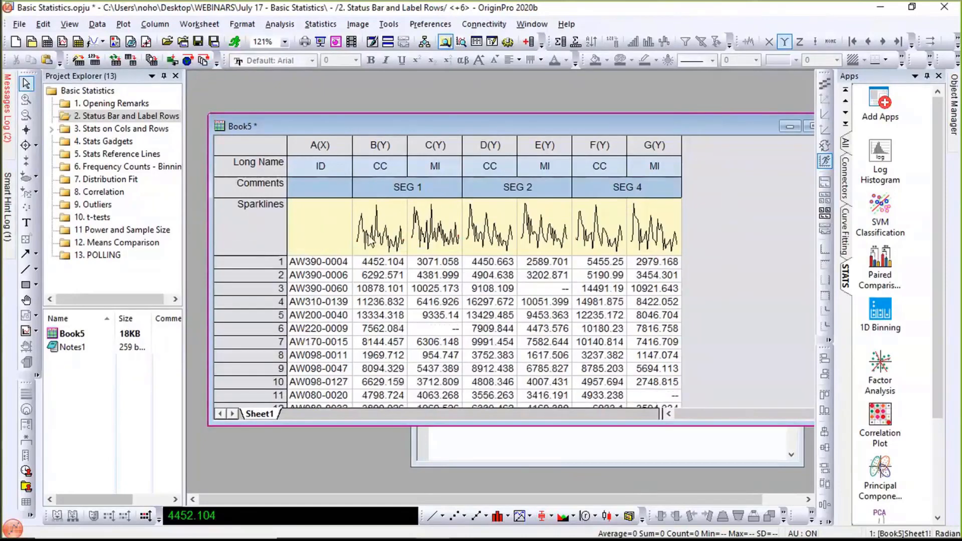
- Update the sparklines of columns B through G to the Histogram plot type and slightly increase the Sparklines row height
click(384, 150)
drag(383, 150, 654, 147)
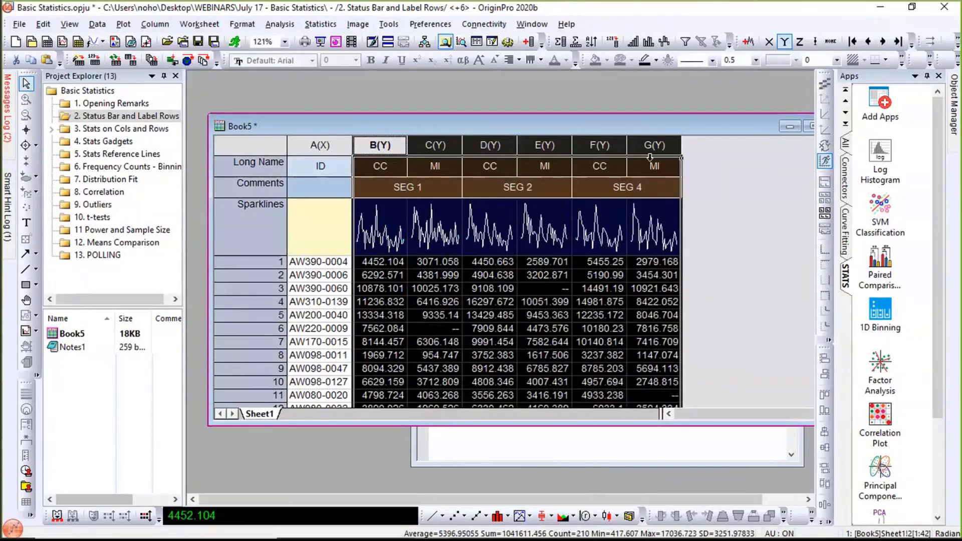
click(155, 25)
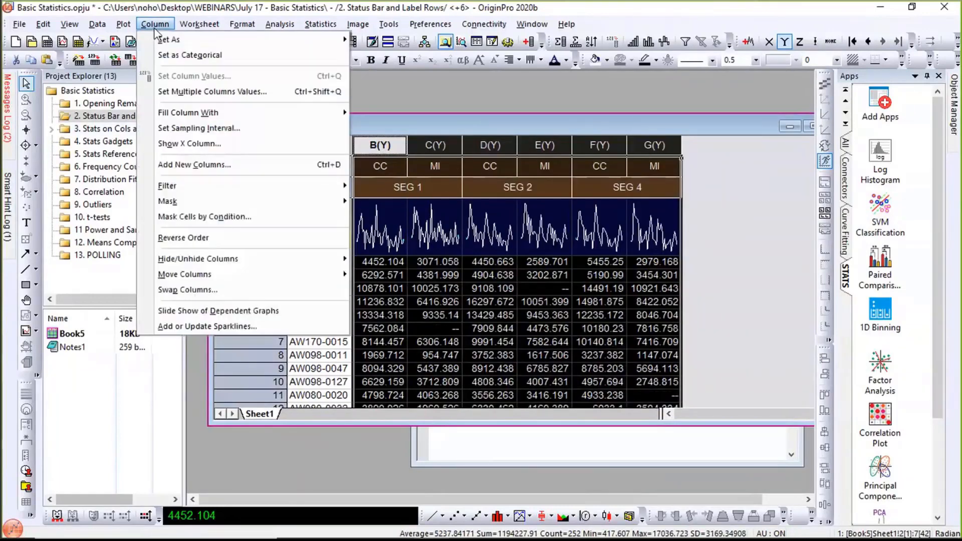
click(199, 326)
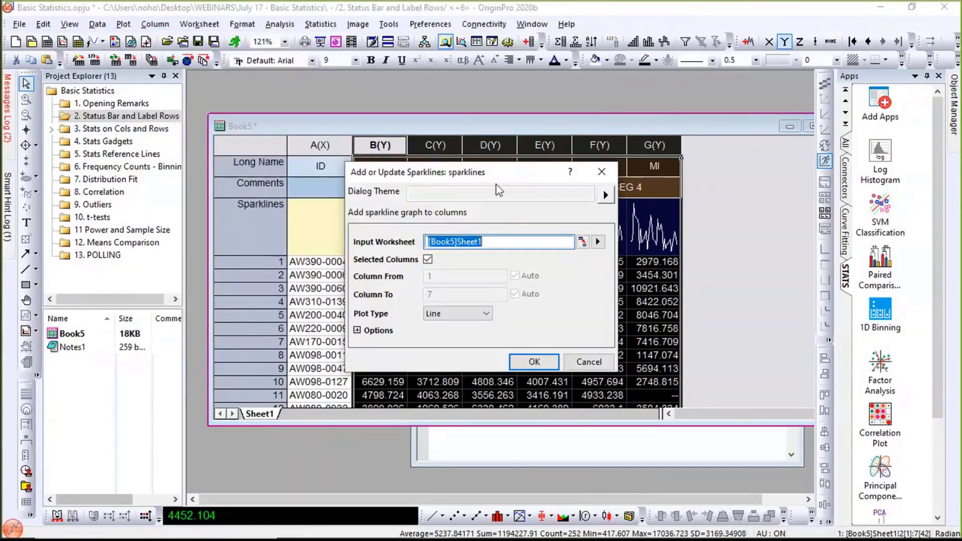
drag(499, 180, 493, 118)
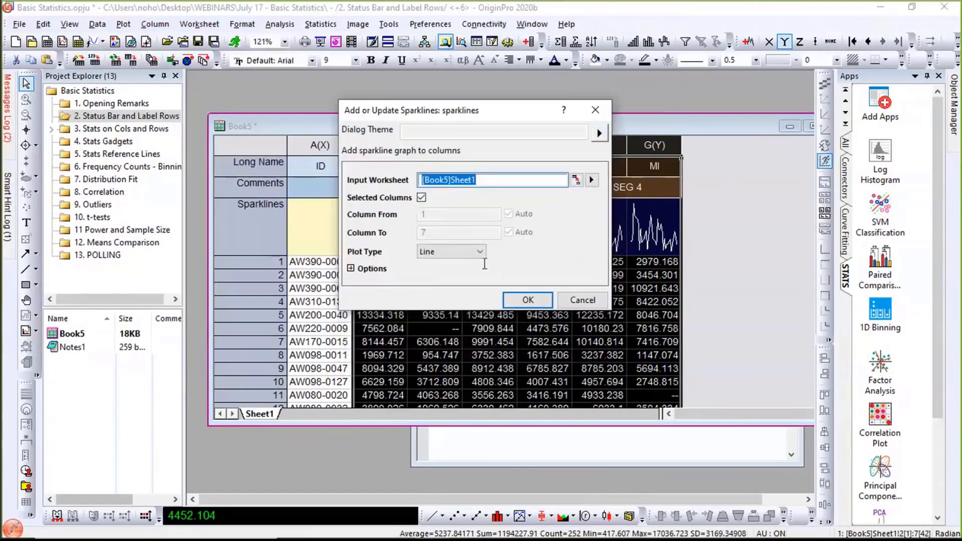
click(468, 253)
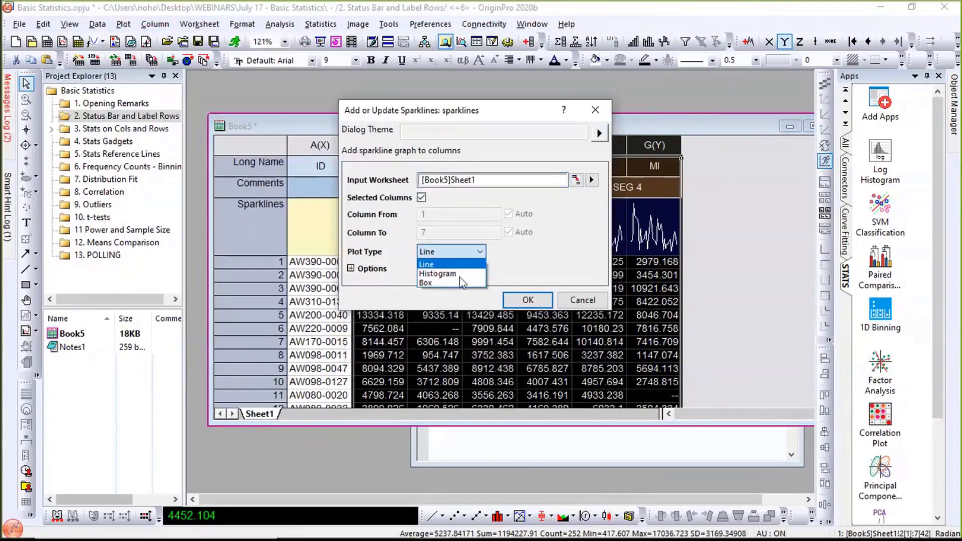
click(443, 269)
click(529, 300)
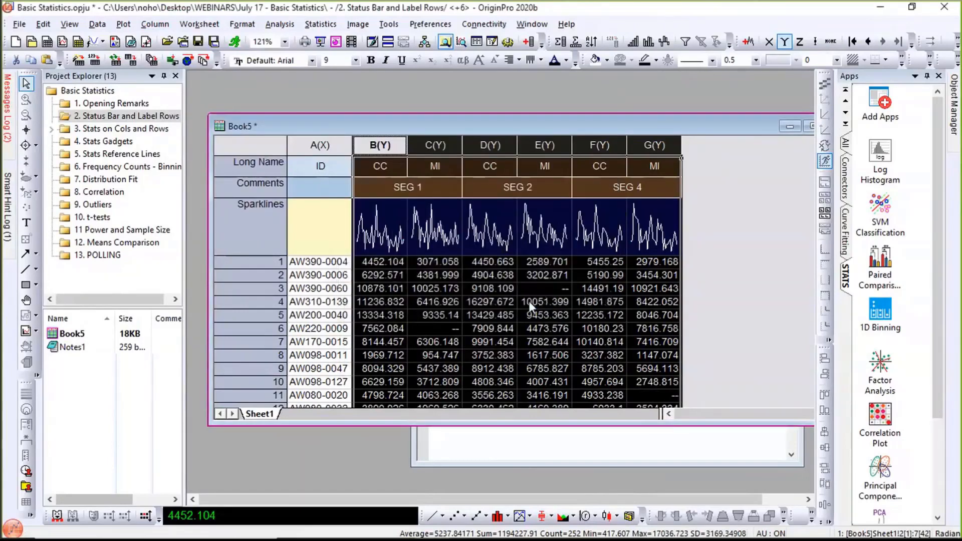
click(670, 280)
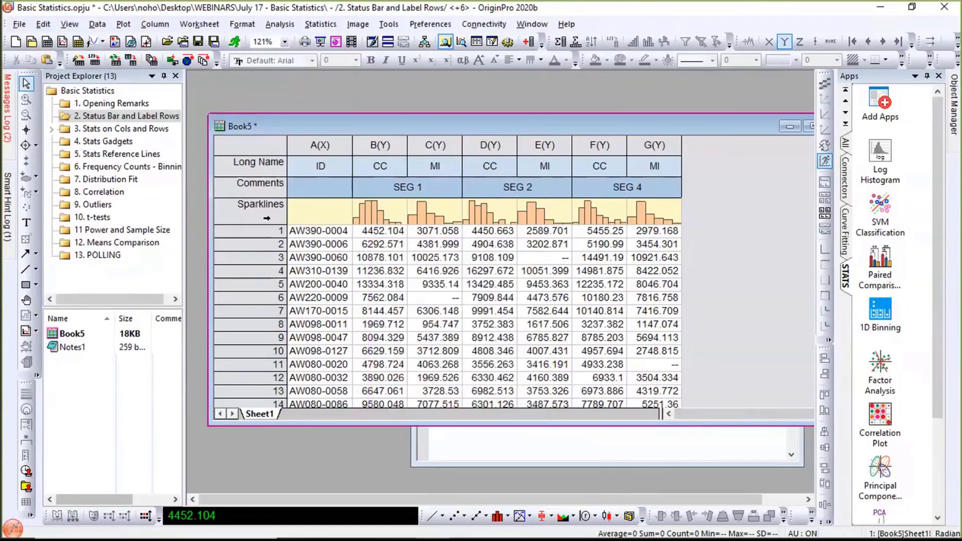
drag(266, 227, 268, 233)
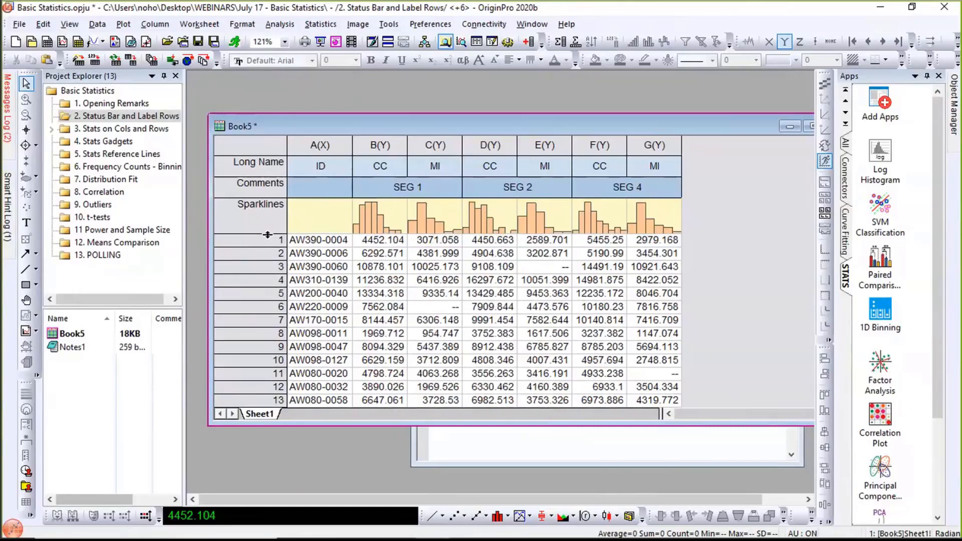
- Add a Mean user parameter row with the formula =mean(This) to the column label rows
right_click(240, 222)
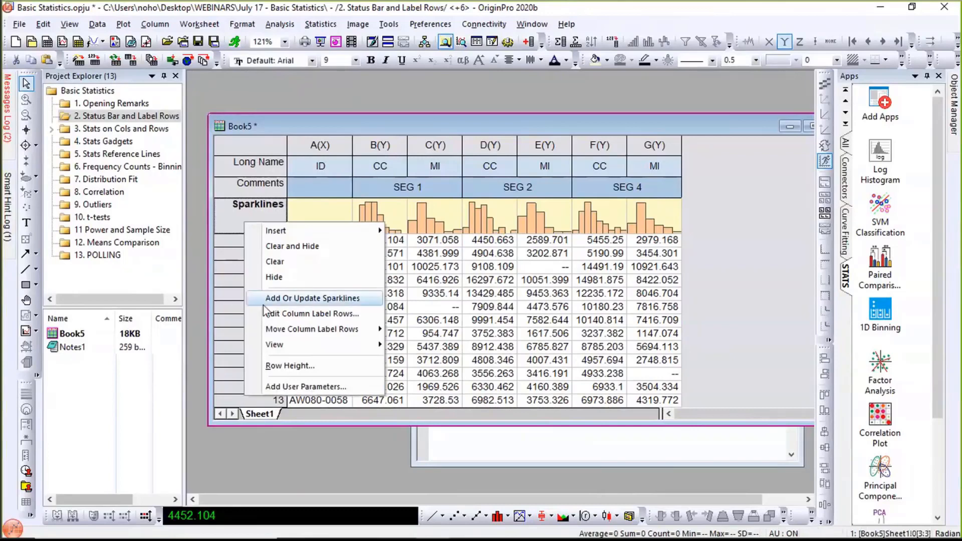
click(275, 387)
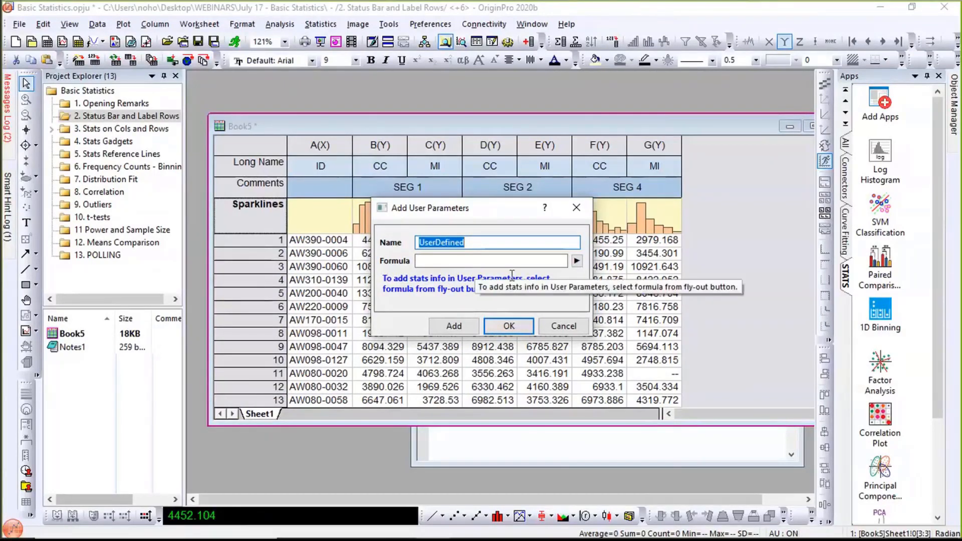
click(576, 261)
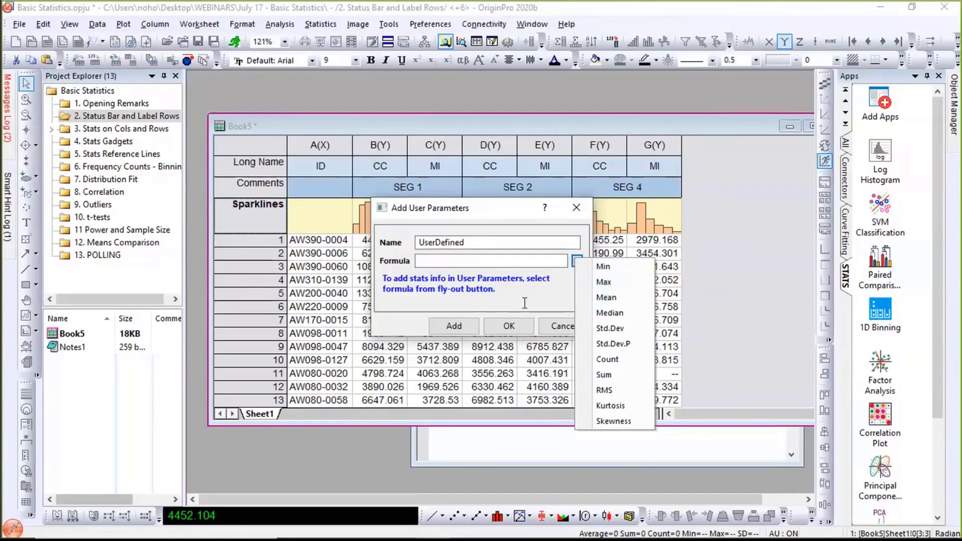
click(607, 297)
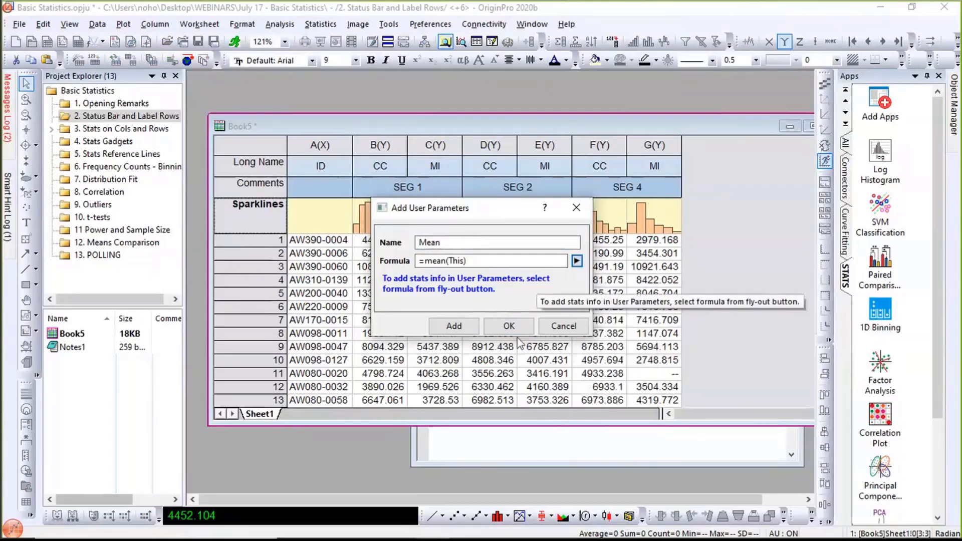
click(455, 330)
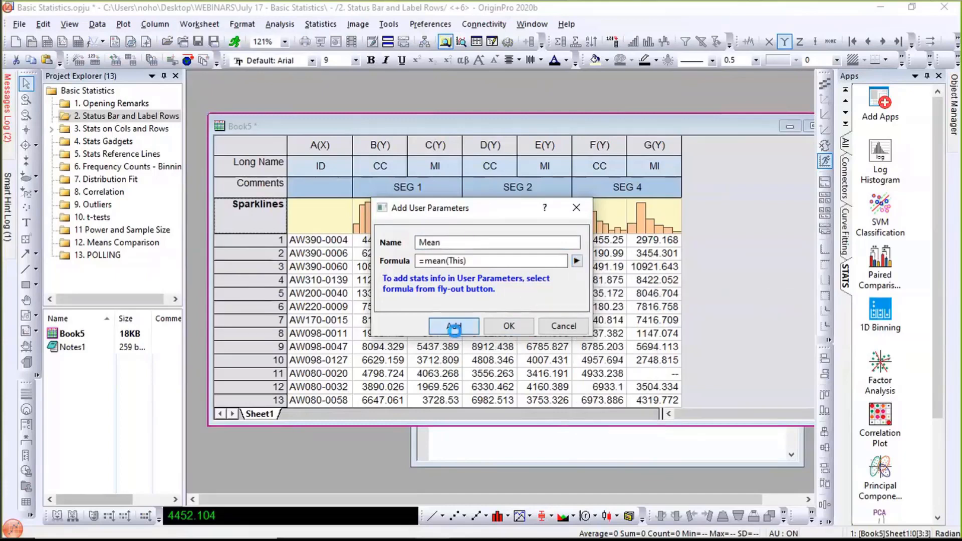
- Add a Std.Dev user parameter row with the formula =stddev(This) to the column label rows
click(577, 261)
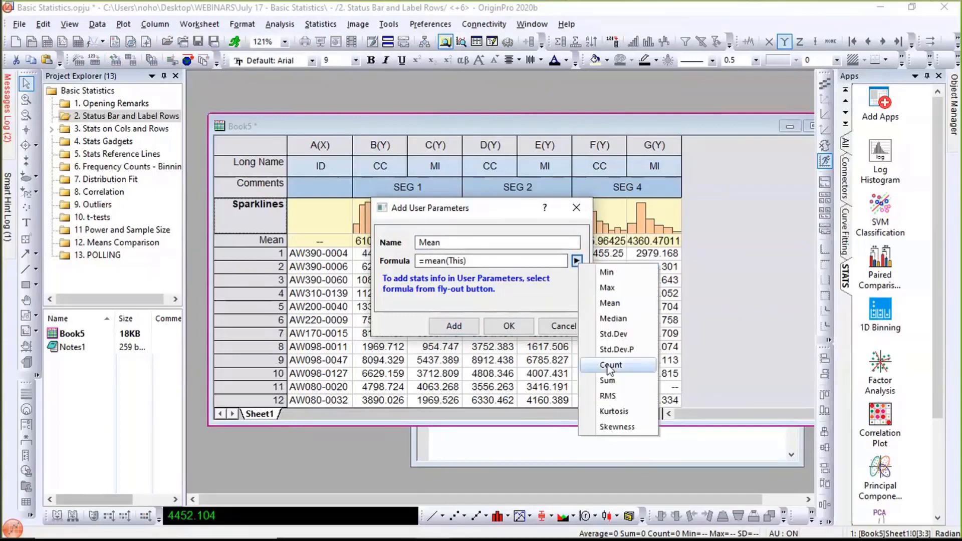
click(600, 335)
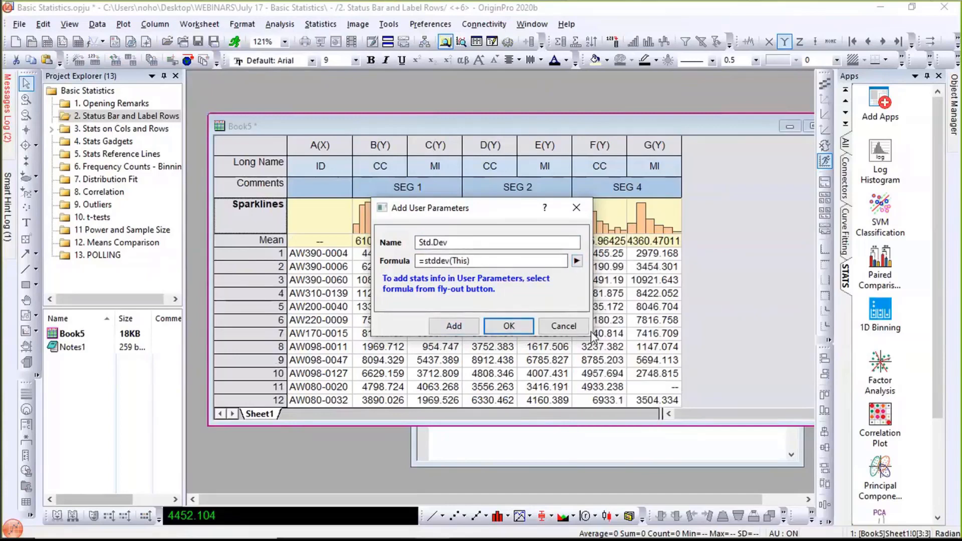
click(450, 326)
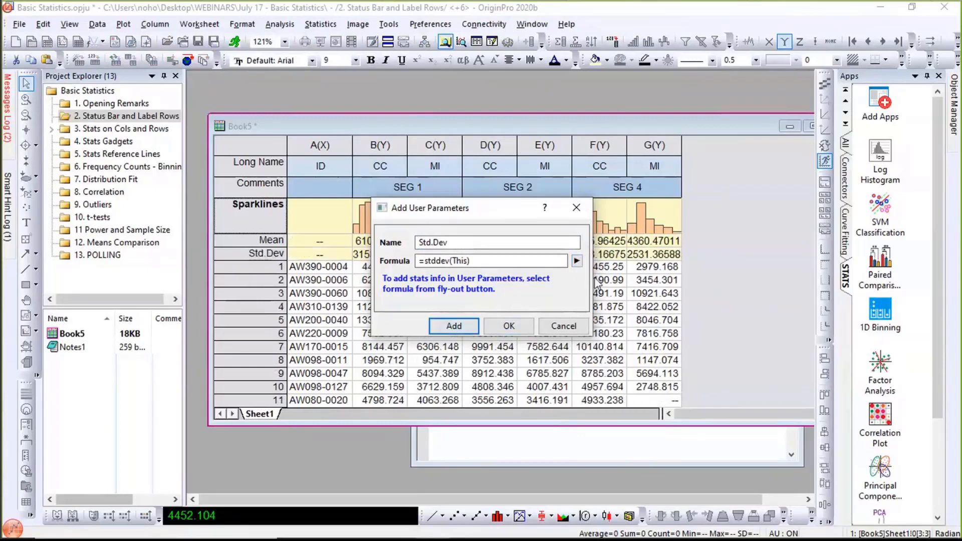
- Add Min and Max user parameter rows with the formulas =min(This) and =max(This), and finish adding parameters
click(576, 261)
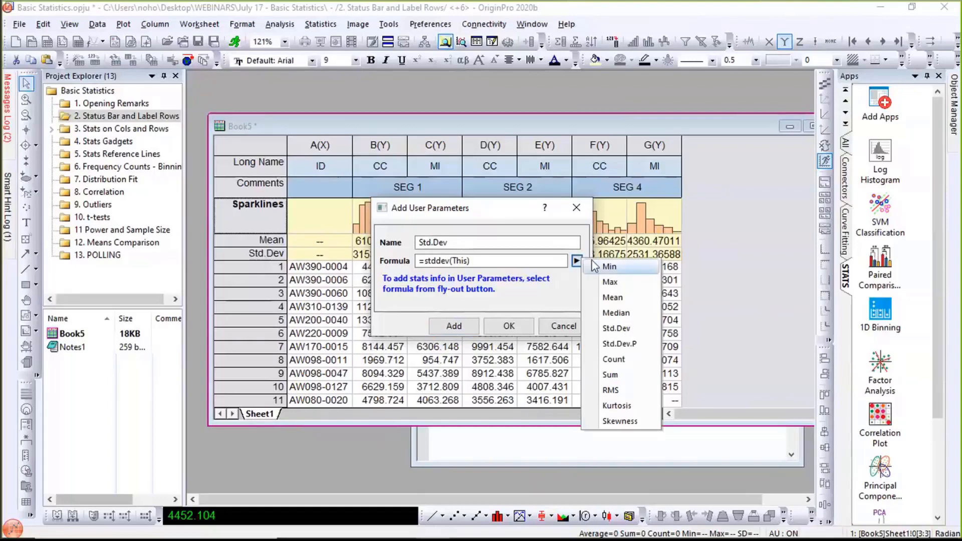
click(609, 269)
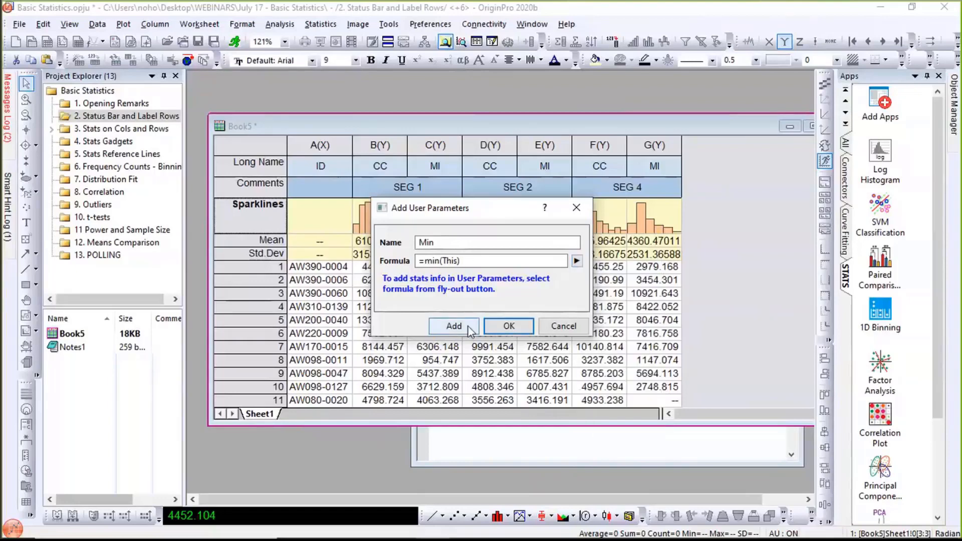
click(468, 327)
click(576, 261)
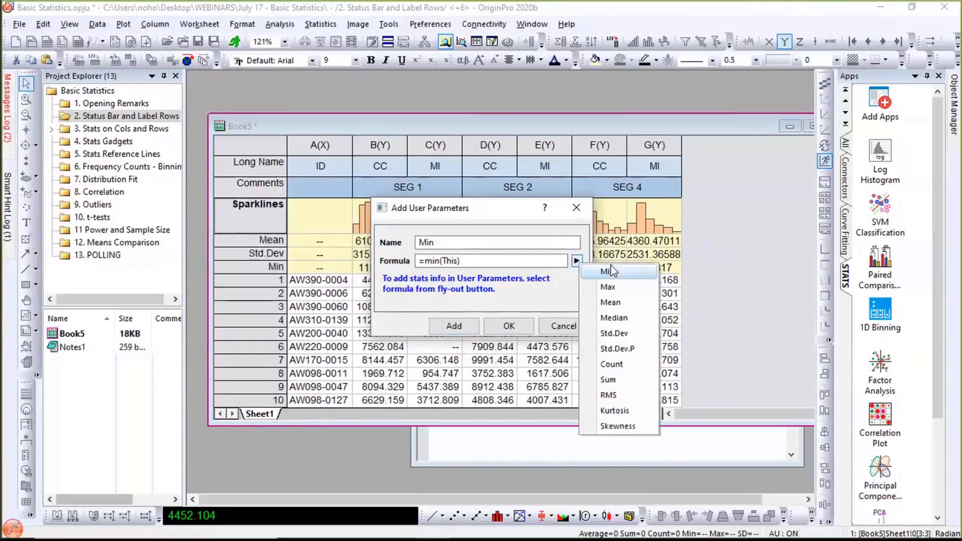
click(609, 288)
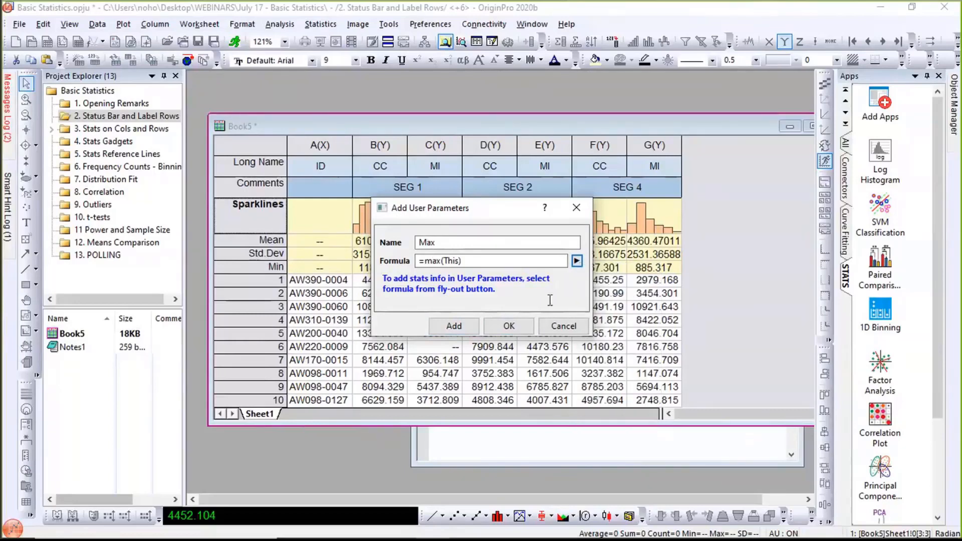
click(473, 324)
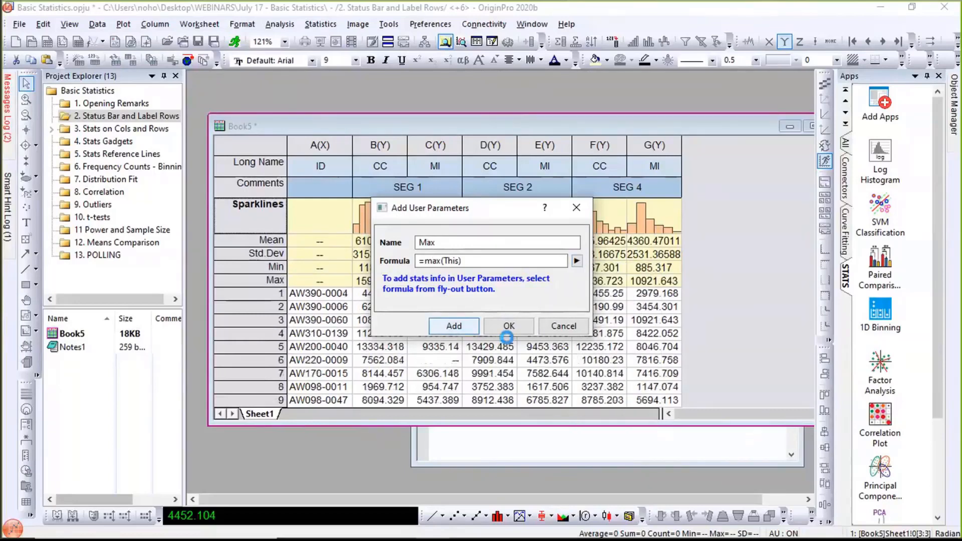
click(542, 331)
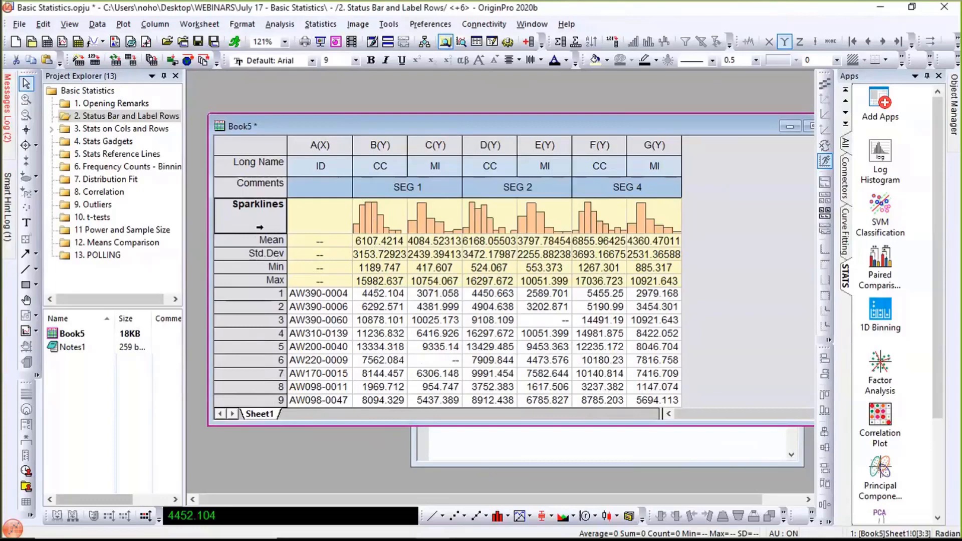
- Format the Mean, Std.Dev, Min and Max label rows to show 2 decimal places
drag(255, 242, 255, 279)
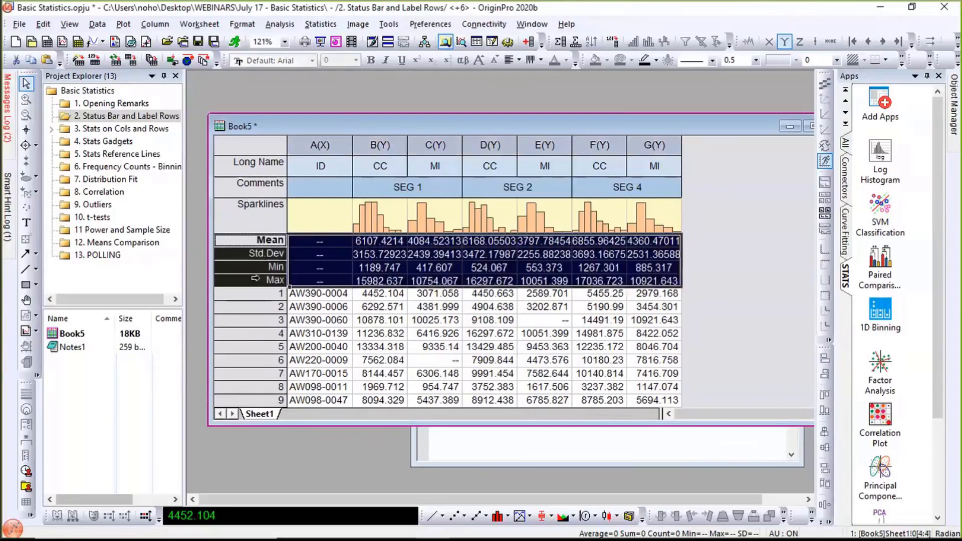
right_click(264, 277)
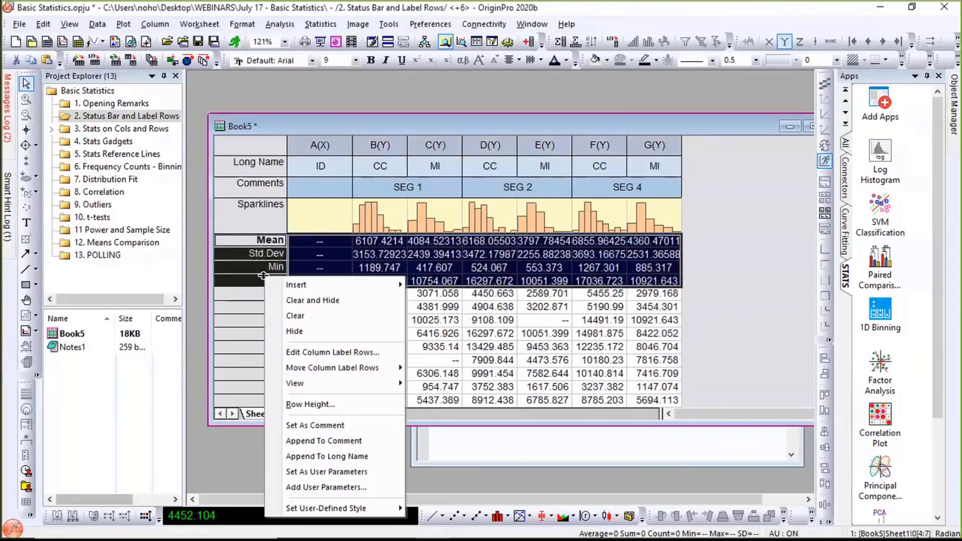
mouse_move(330, 516)
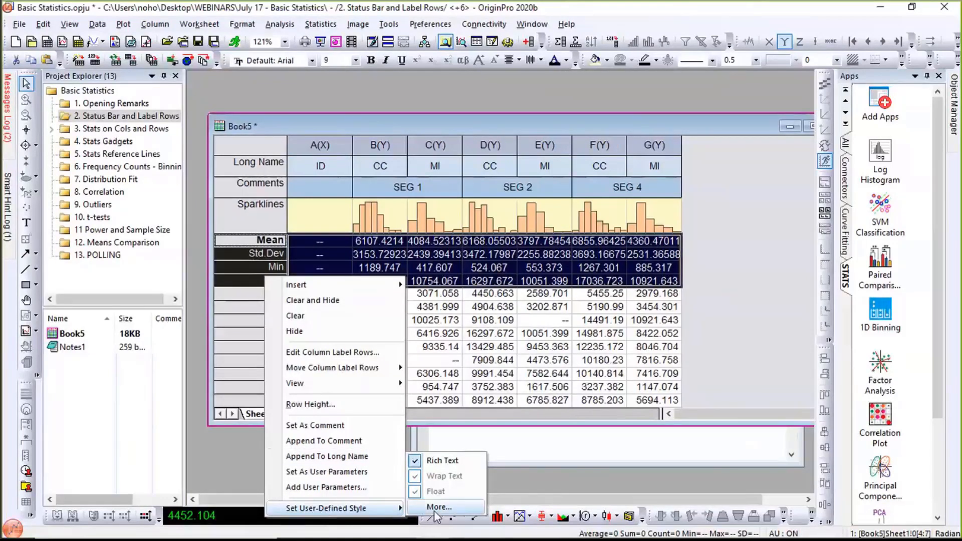
click(434, 510)
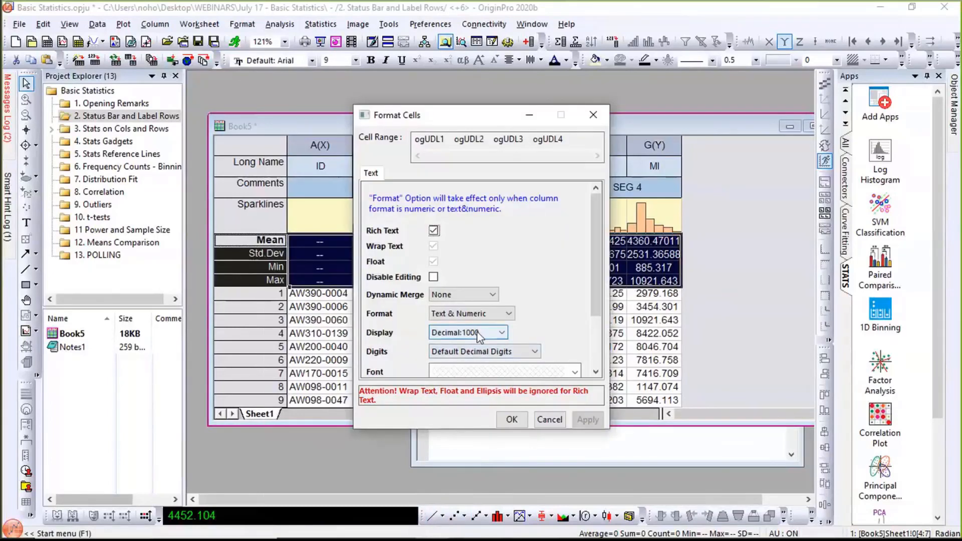
click(481, 352)
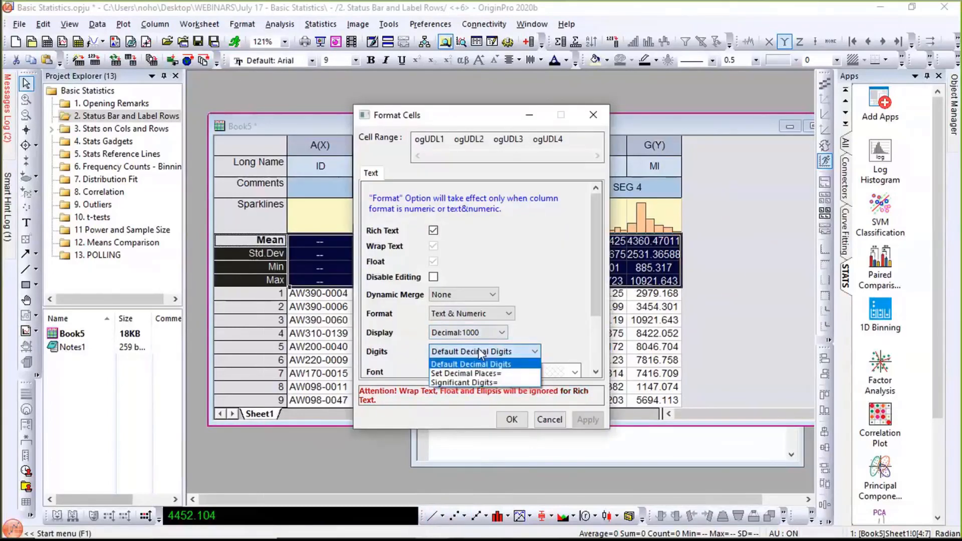
click(470, 375)
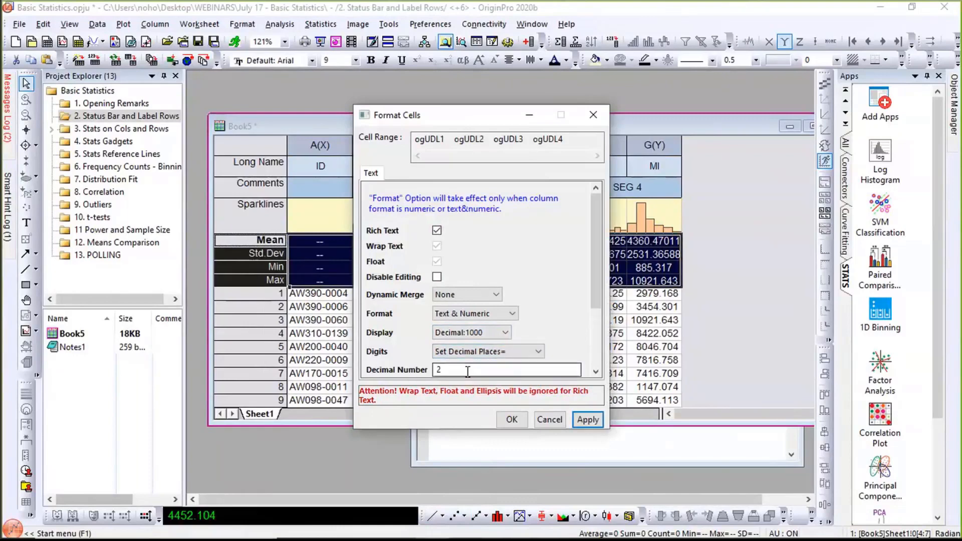
click(468, 372)
scroll(569, 265, down, 2)
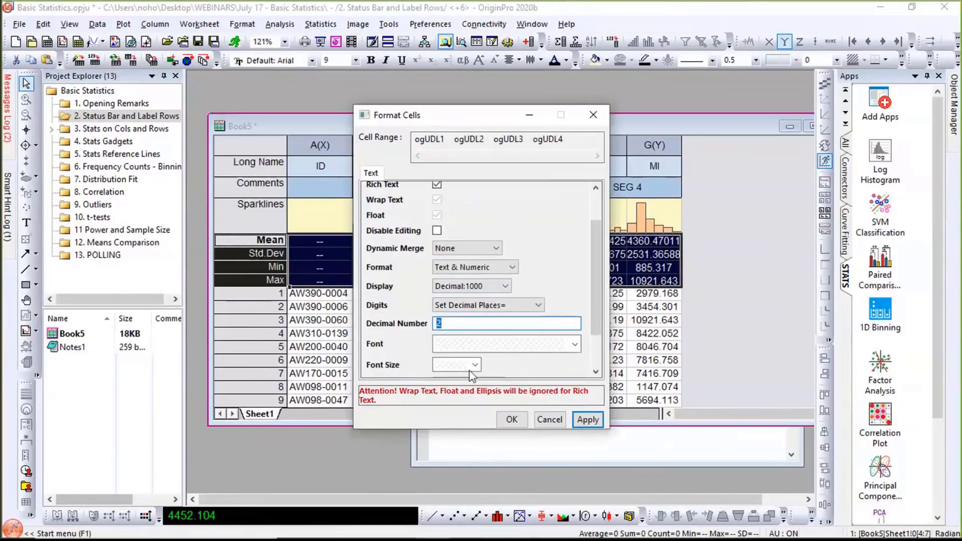
click(511, 424)
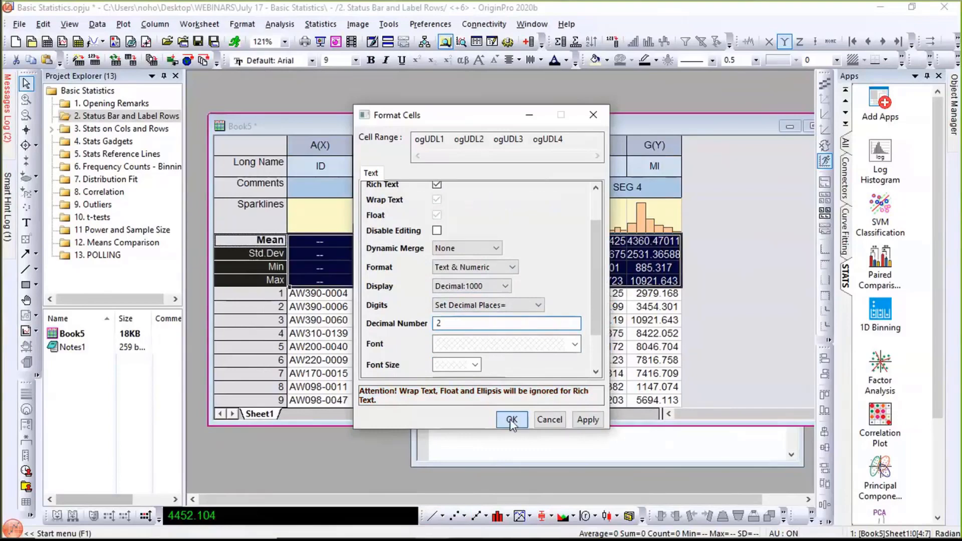
click(424, 227)
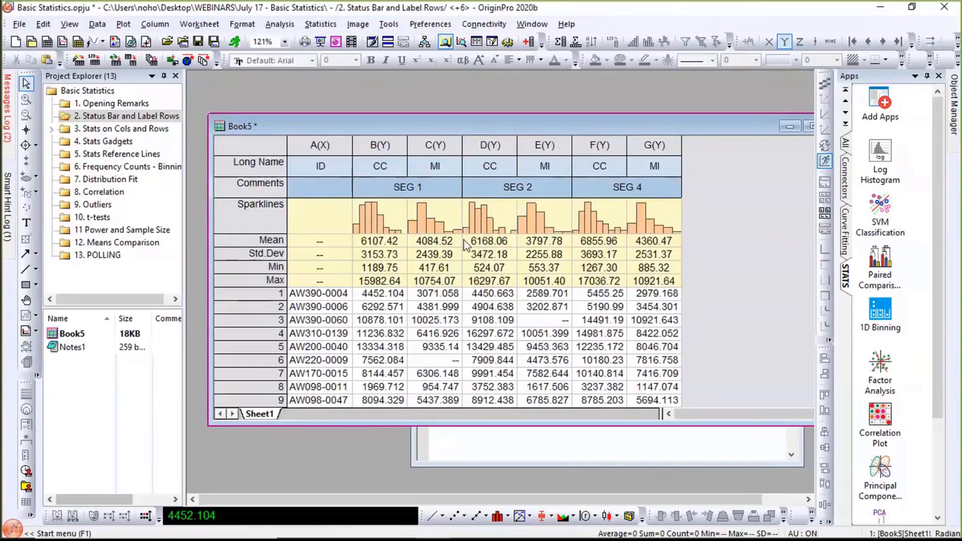
- Replace the values in rows 1 to 8 of column B with 1 to test updating of the statistics rows
click(398, 295)
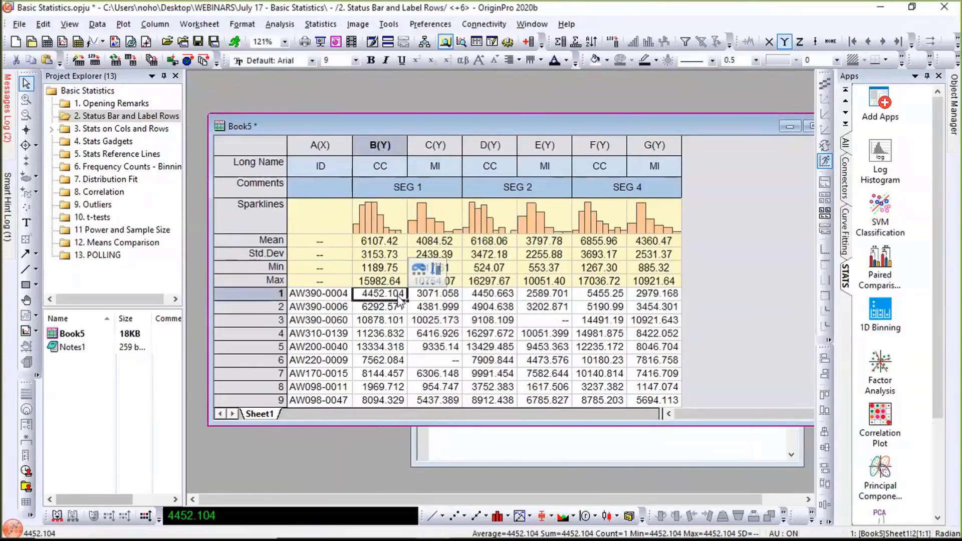
text(1)
key(Return)
text(1)
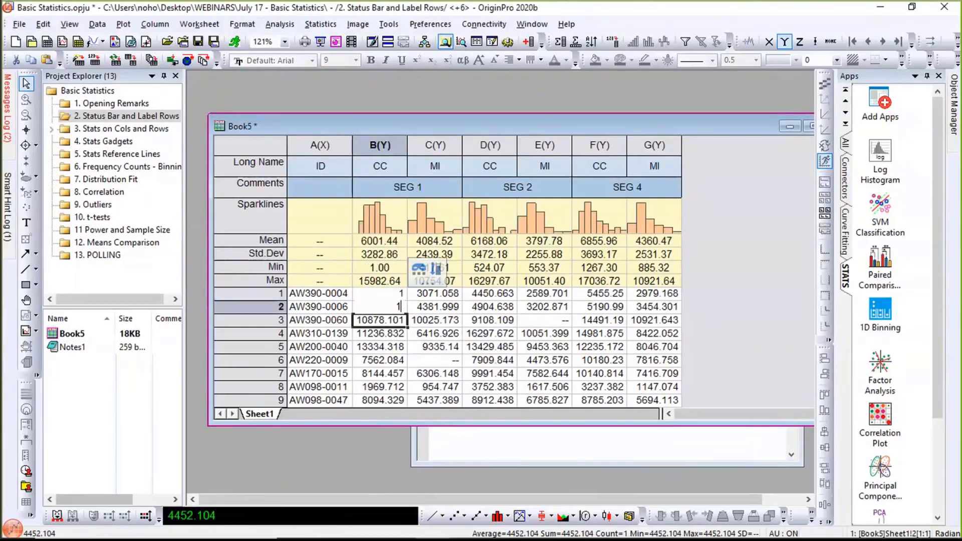
key(Return)
text(1)
key(Return)
text(1 1 1 1 1)
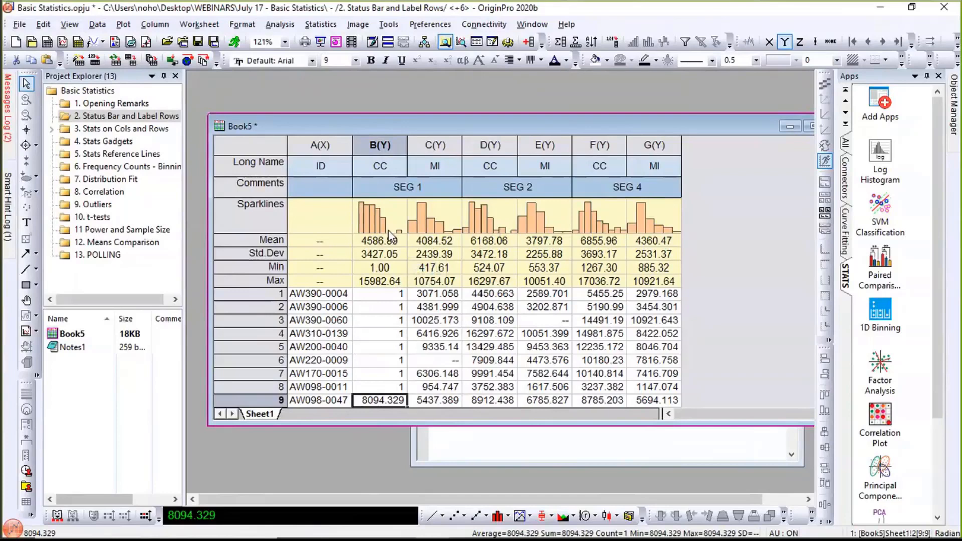
- Change the values in rows 1 to 4 of column B to 2
click(393, 296)
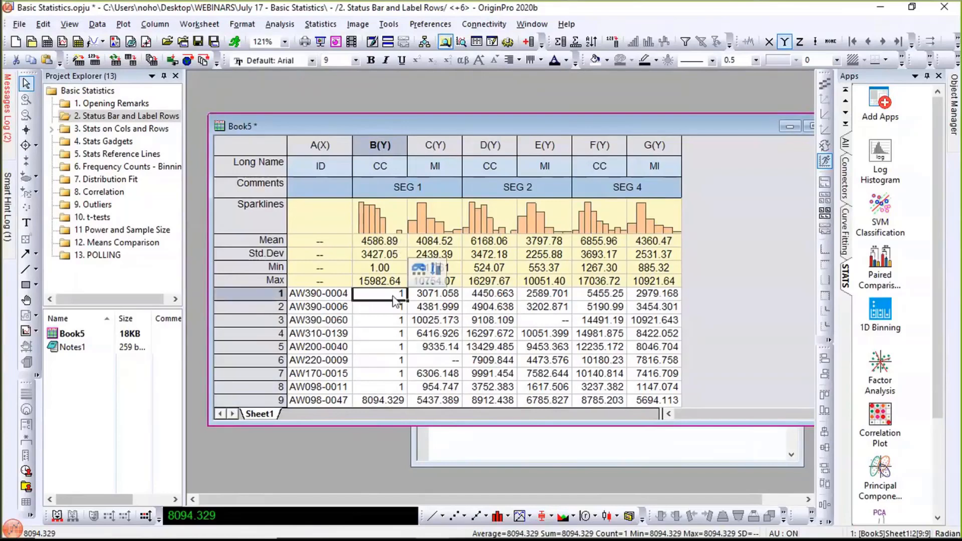
text(2)
key(Return)
text(2)
key(Return)
text(2)
key(Return)
text(2)
key(Return)
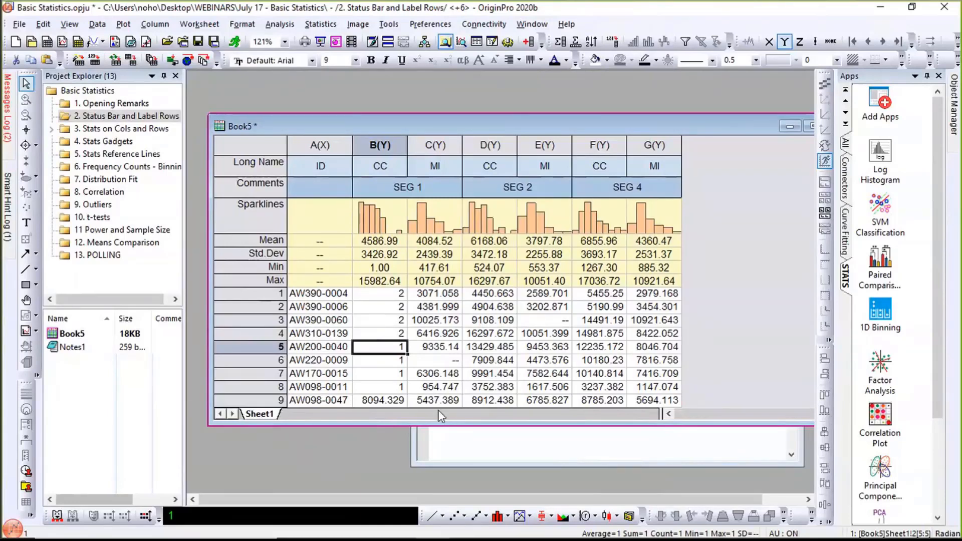
- Check the list of demo topics in the Notes1 window and return to the Book5 workbook
click(462, 441)
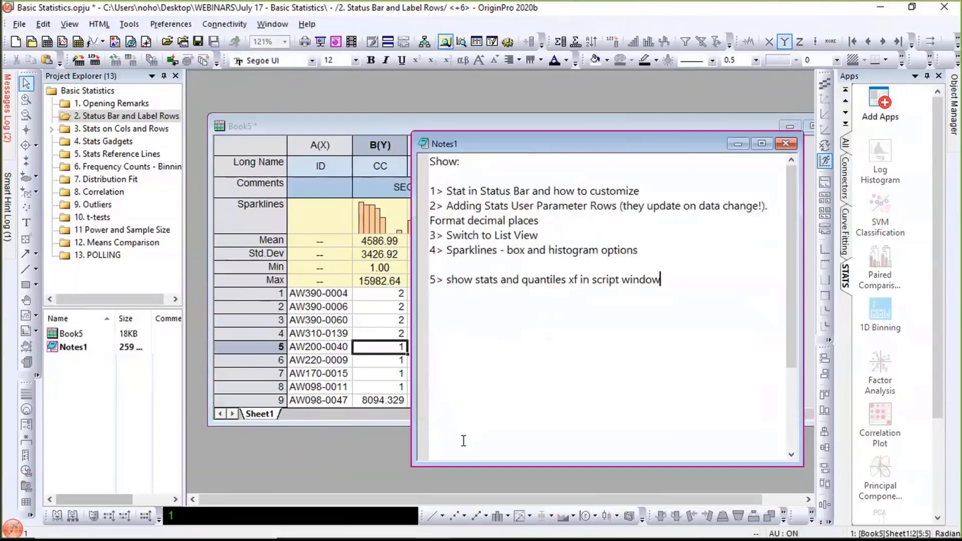
click(374, 126)
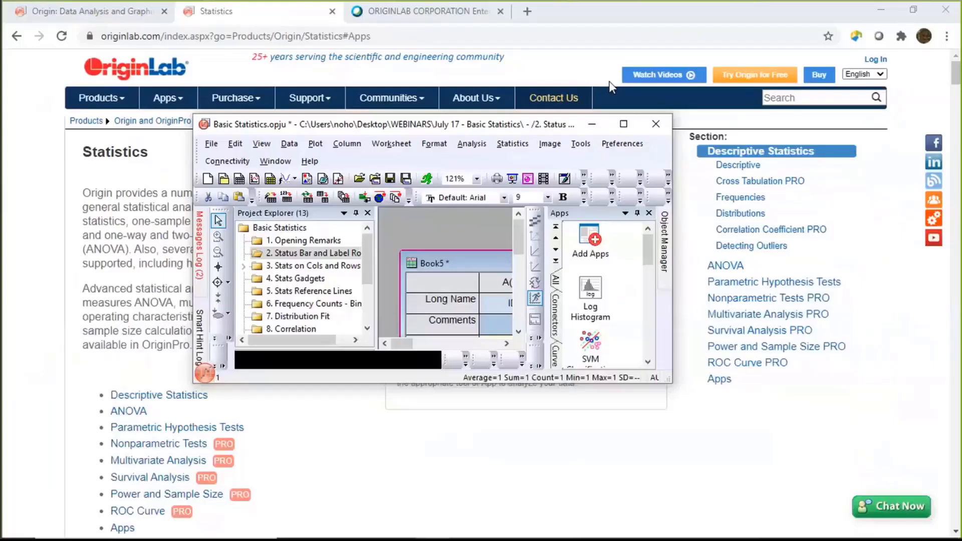
double_click(760, 8)
click(759, 16)
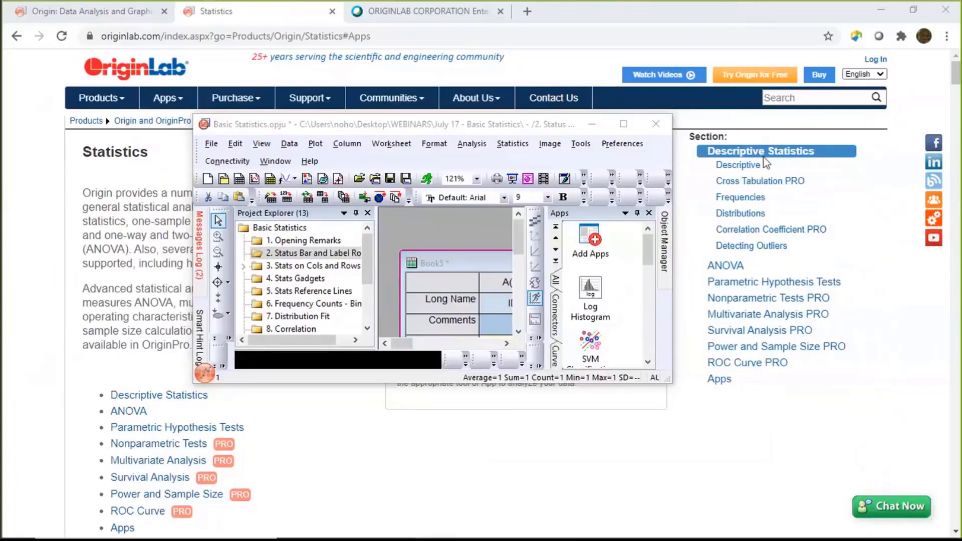
click(492, 130)
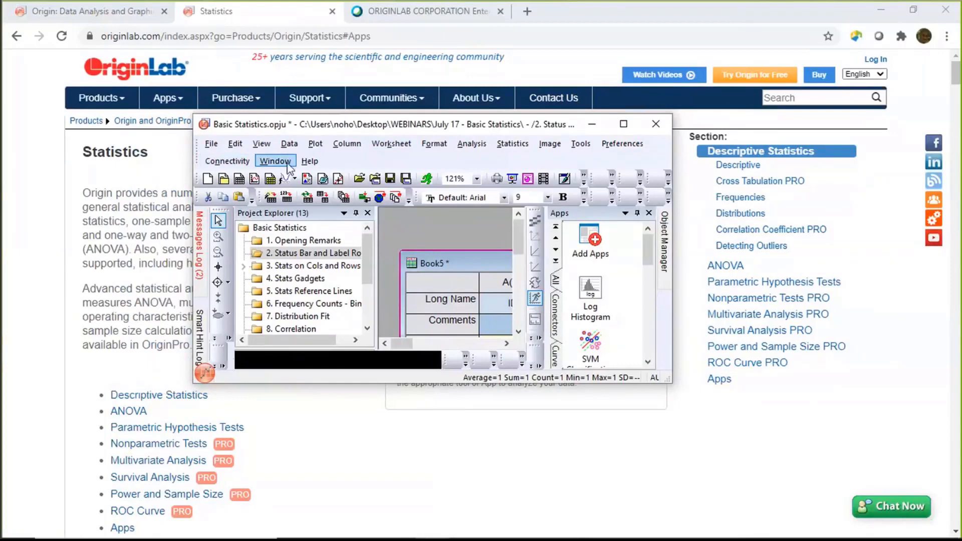
- Open the LabTalk Script Window, maximize the main program window and place the script window beside columns A to C of Book5
click(276, 161)
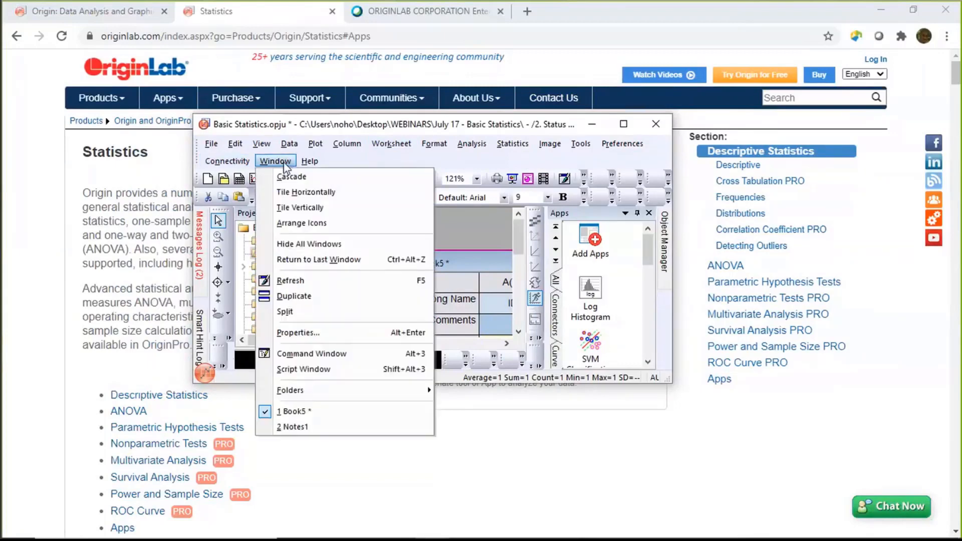
click(303, 369)
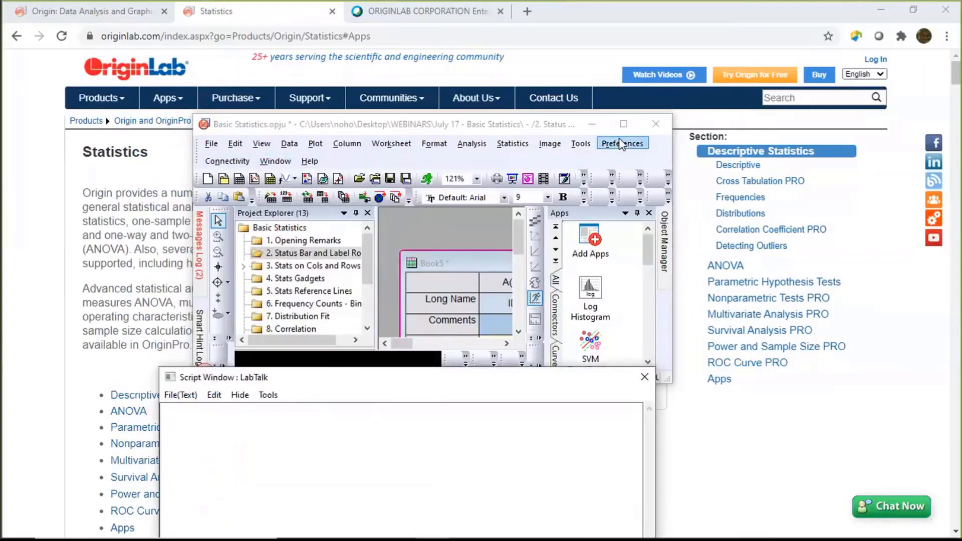
click(623, 123)
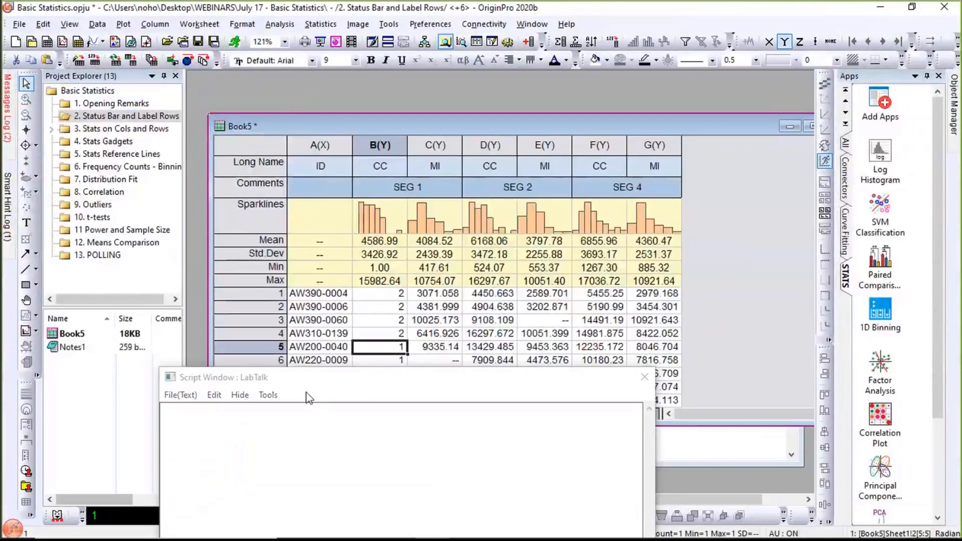
click(309, 397)
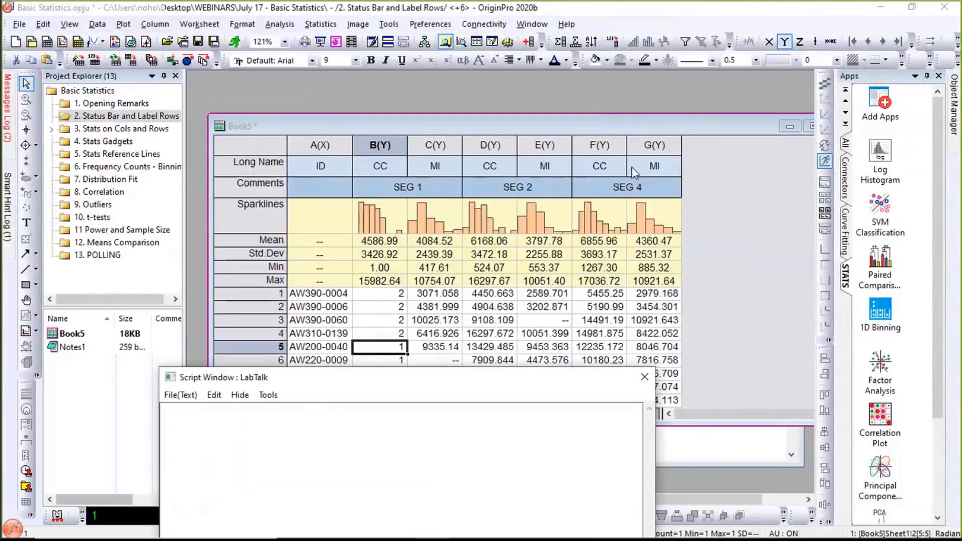
drag(300, 383, 635, 173)
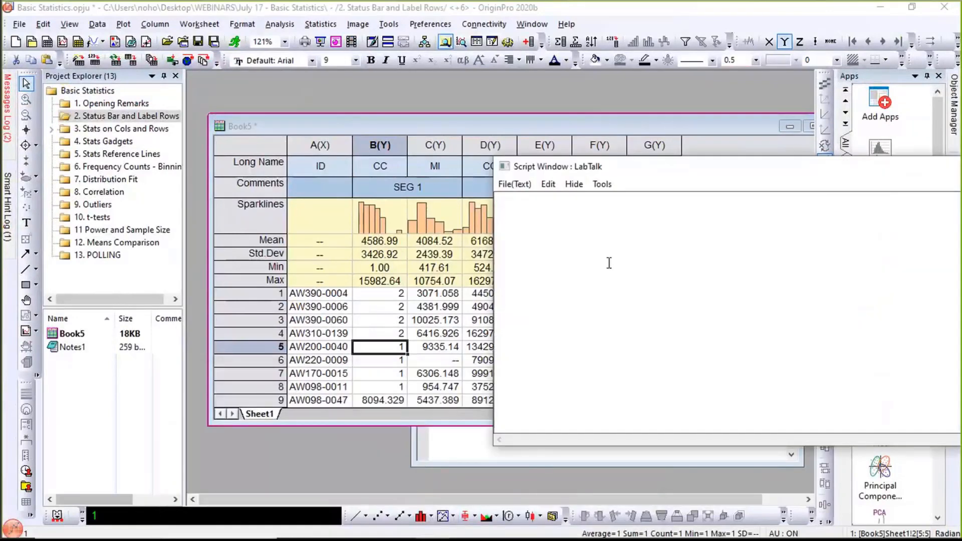
- Compute and list the basic statistics of column B with the script commands stats col(B); and stats.=;
text(stats col(B))
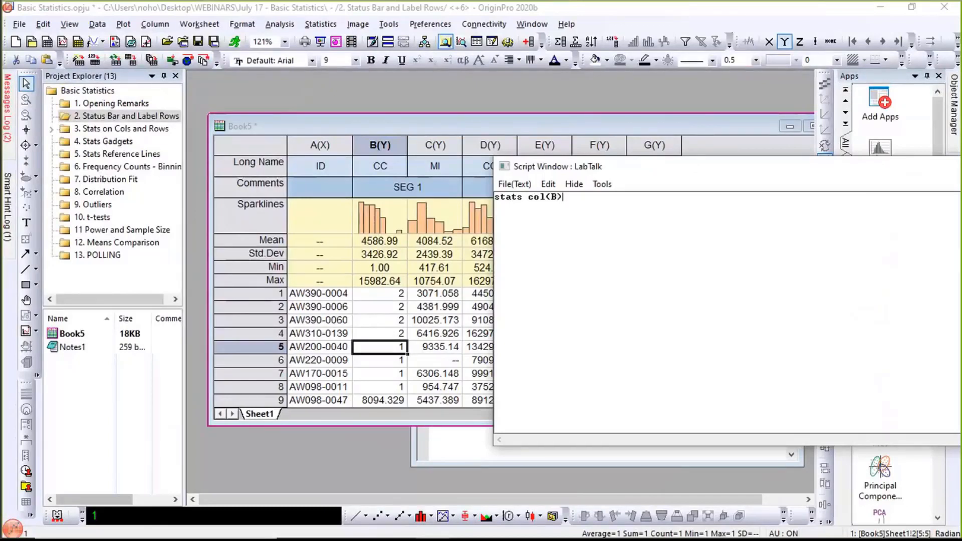
text(; stats.=;)
key(Return)
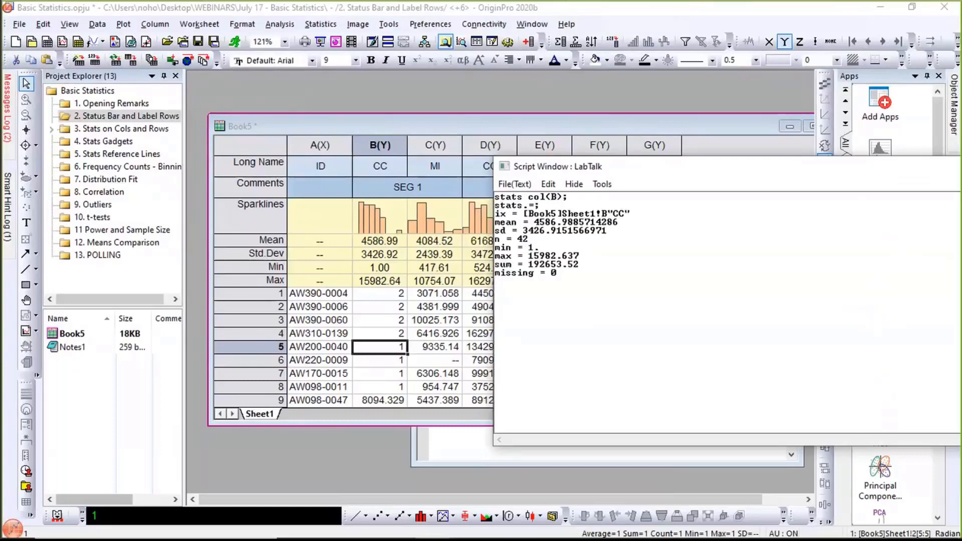
- Compute and list the quantiles of column B with the script commands quantiles col(B); and quantiles.=;
text(quantiles col(B))
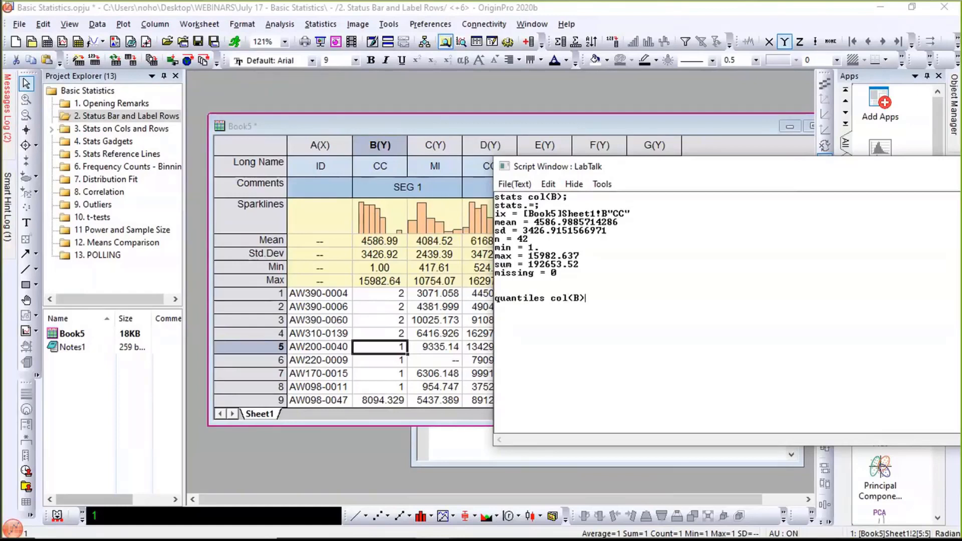
text(;)
key(Return)
text(quantiles.=;)
key(Return)
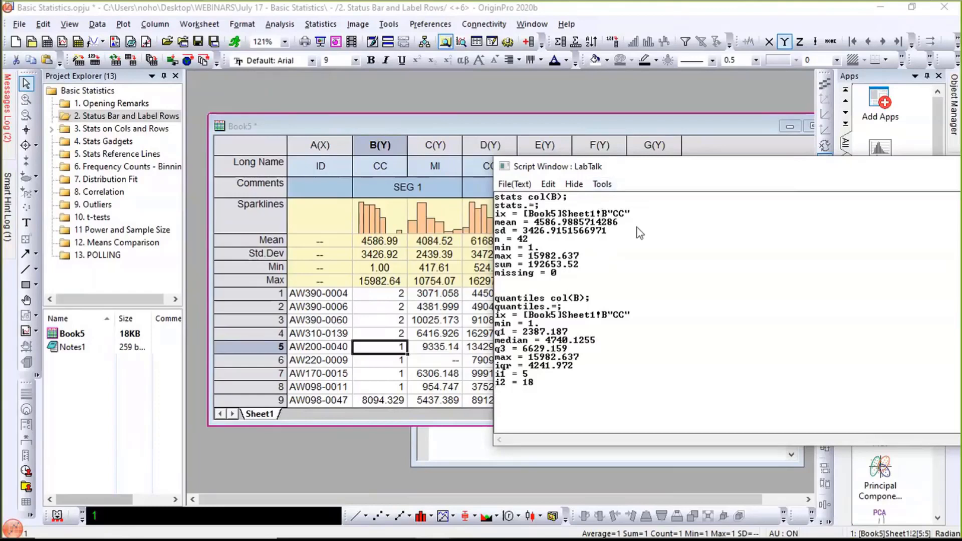
- Move the Script Window lower to uncover the worksheet headers, and open the project folder 3. Stats on Cols and Rows
drag(607, 163, 630, 227)
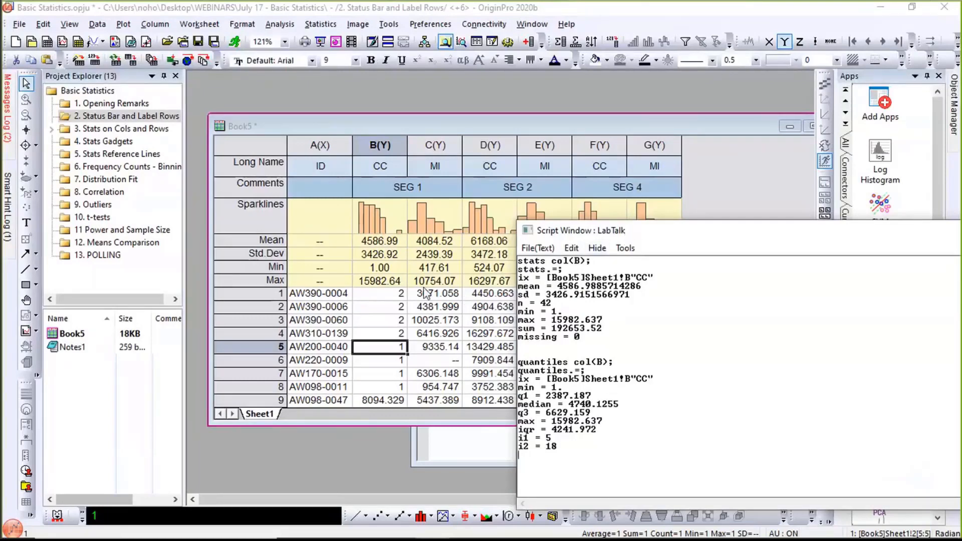
click(159, 130)
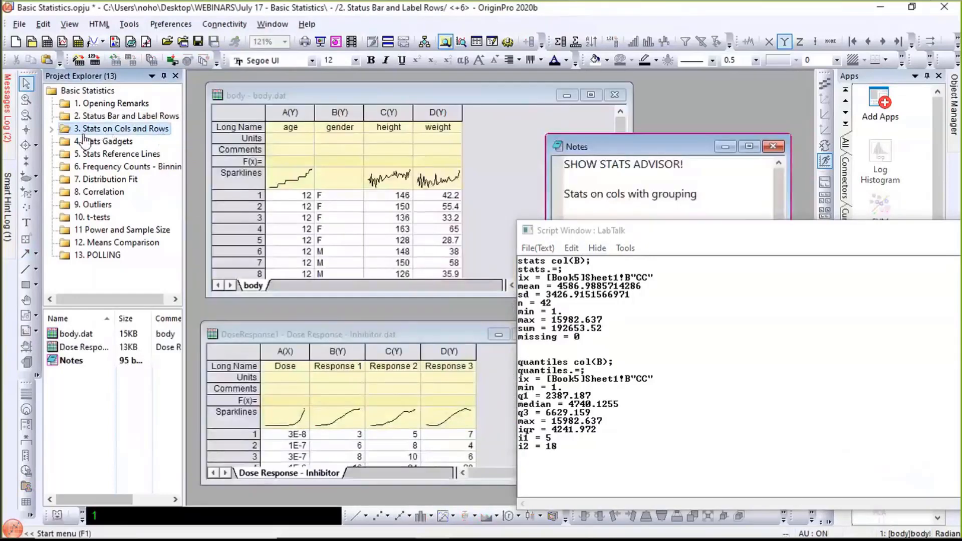
double_click(86, 132)
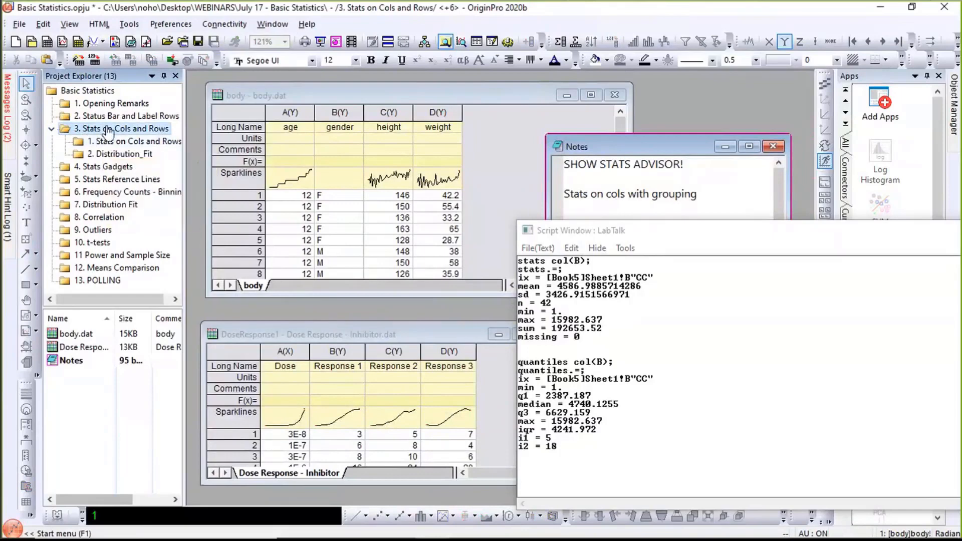
click(88, 131)
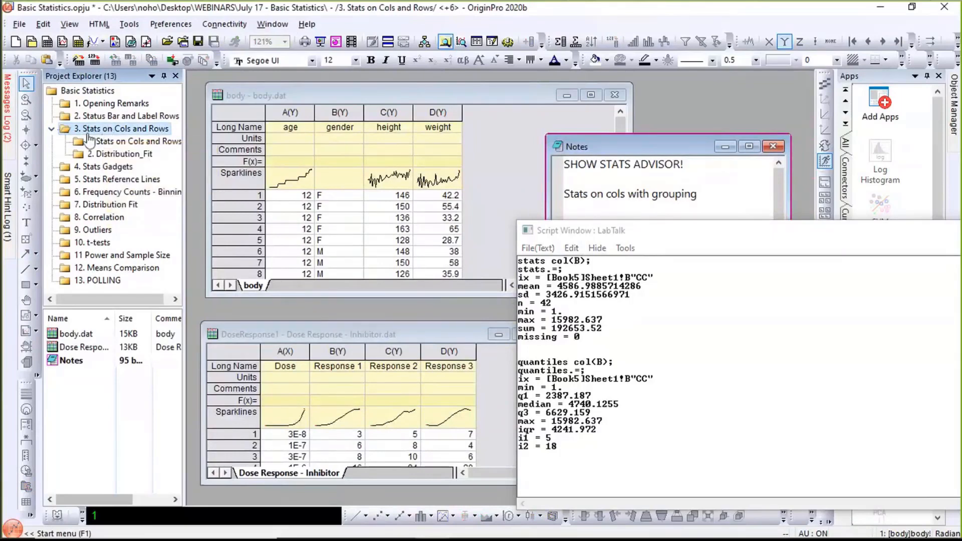
click(51, 128)
click(49, 129)
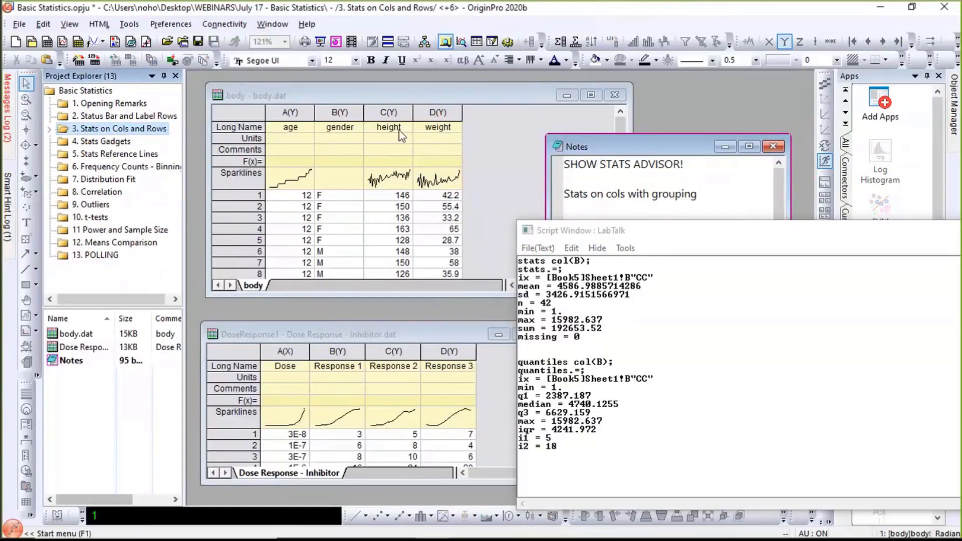
- Move the Script Window lower, clear of the Notes window, and bring the Notes window to the front
click(483, 144)
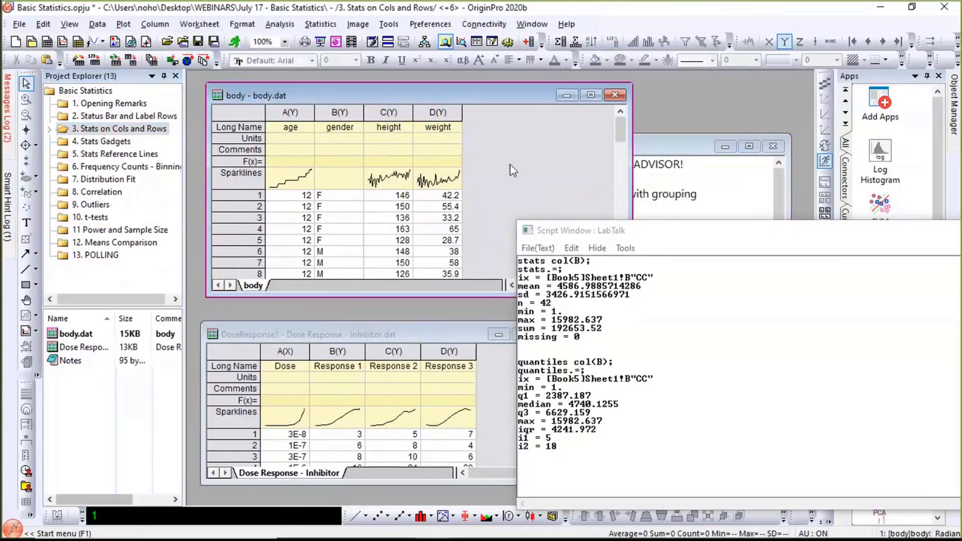
drag(566, 234, 775, 323)
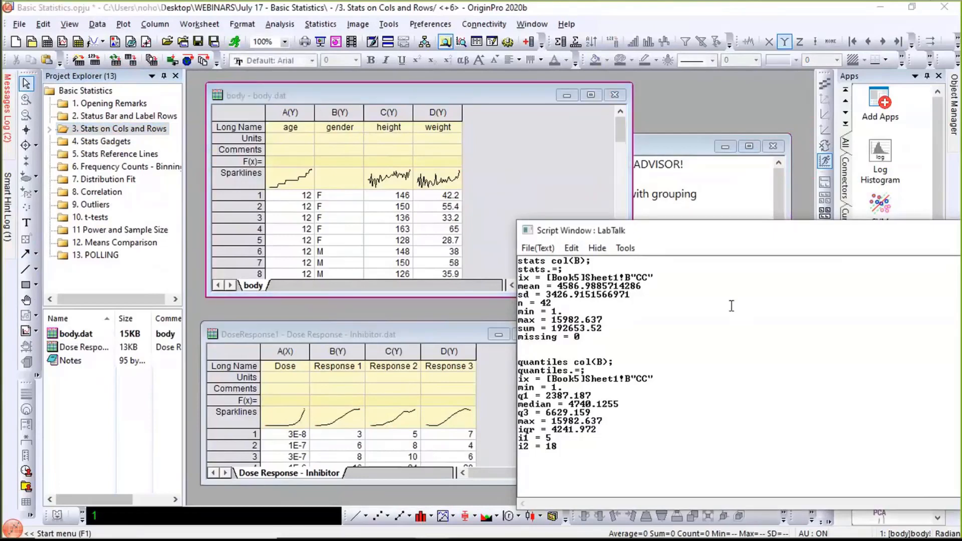
click(607, 187)
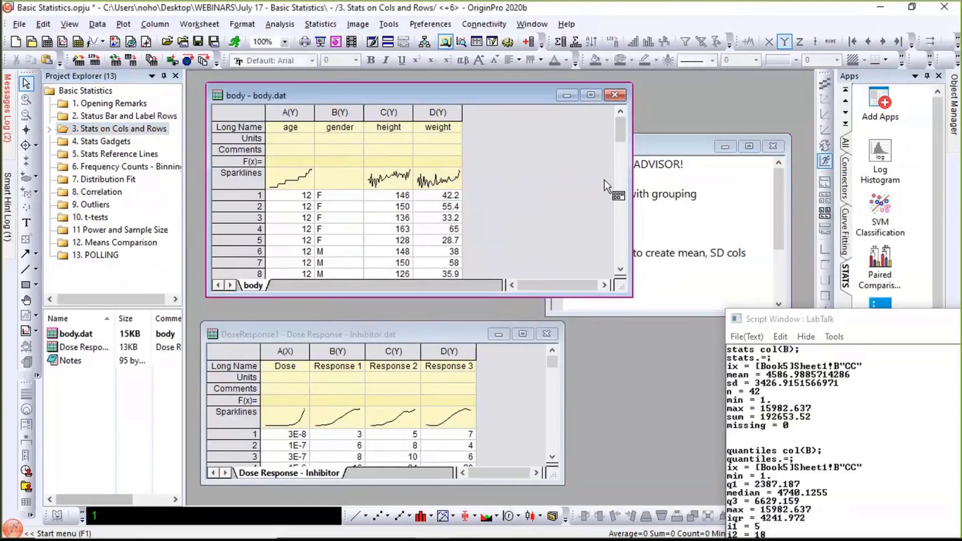
click(634, 179)
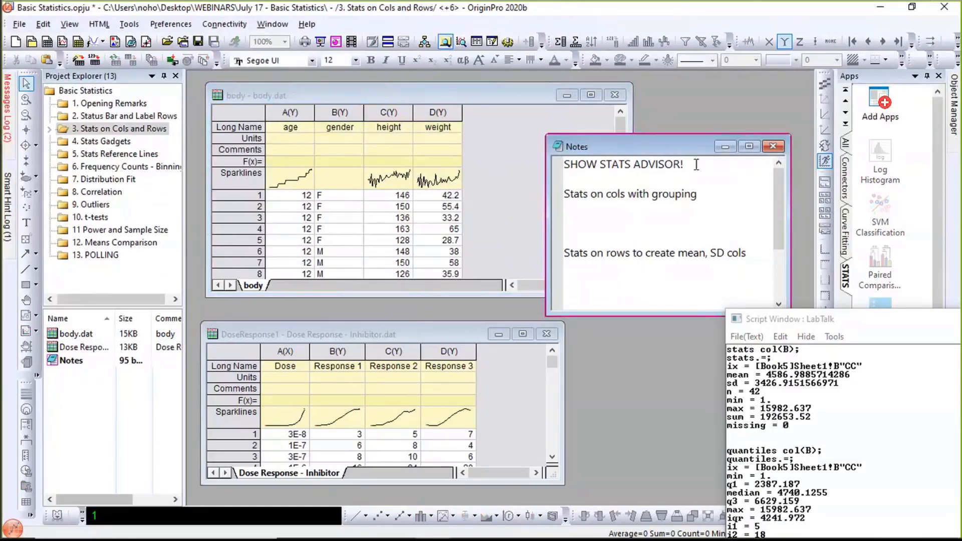
- Activate the body workbook, survey the available statistics categories and open the Stats Advisor
click(369, 94)
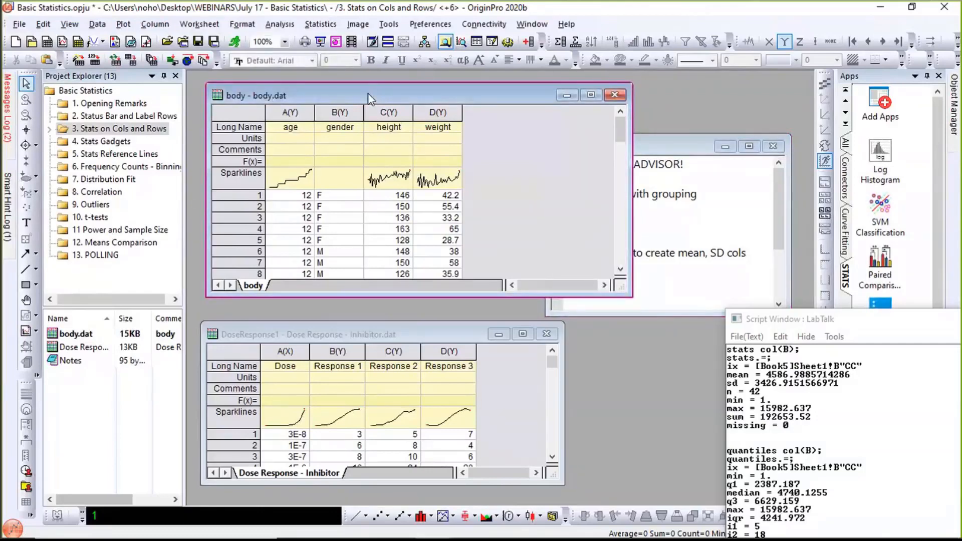
click(320, 24)
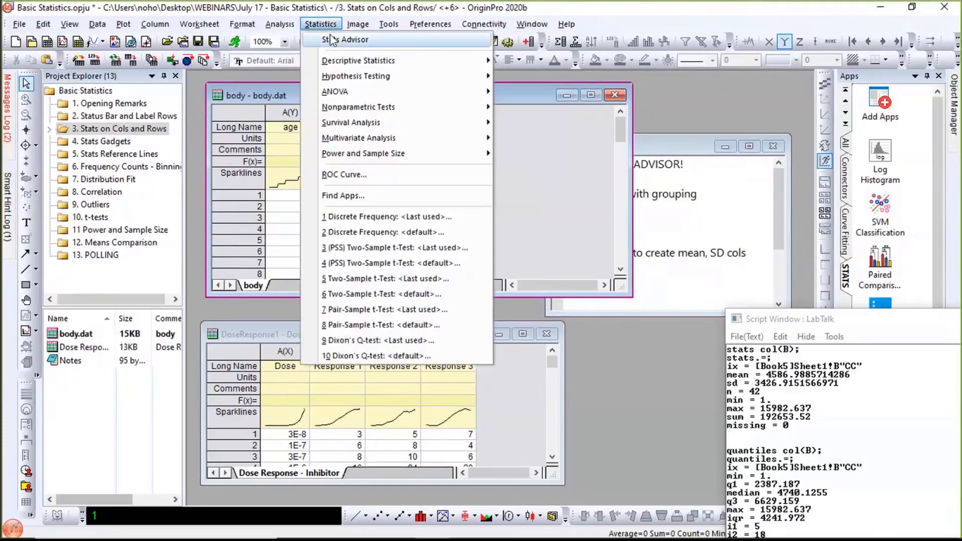
mouse_move(330, 63)
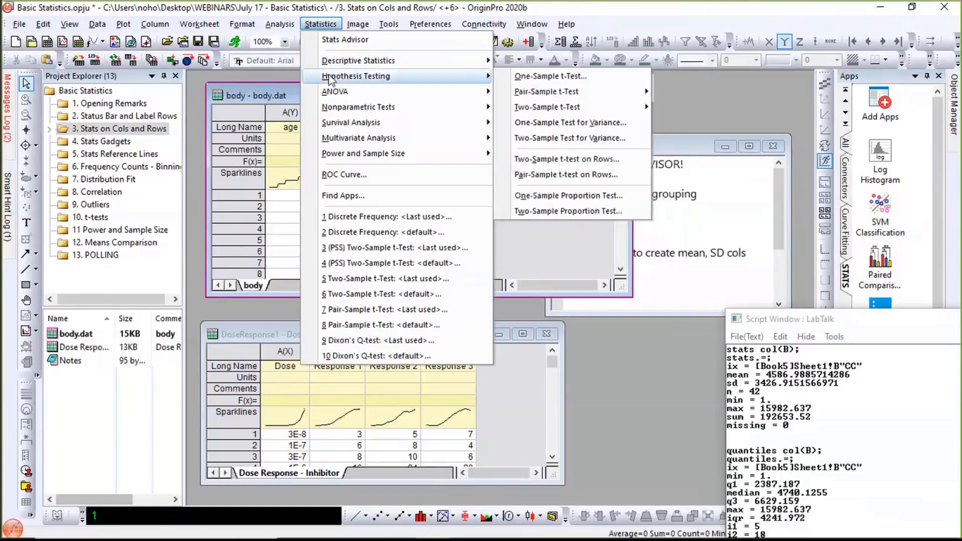
mouse_move(330, 94)
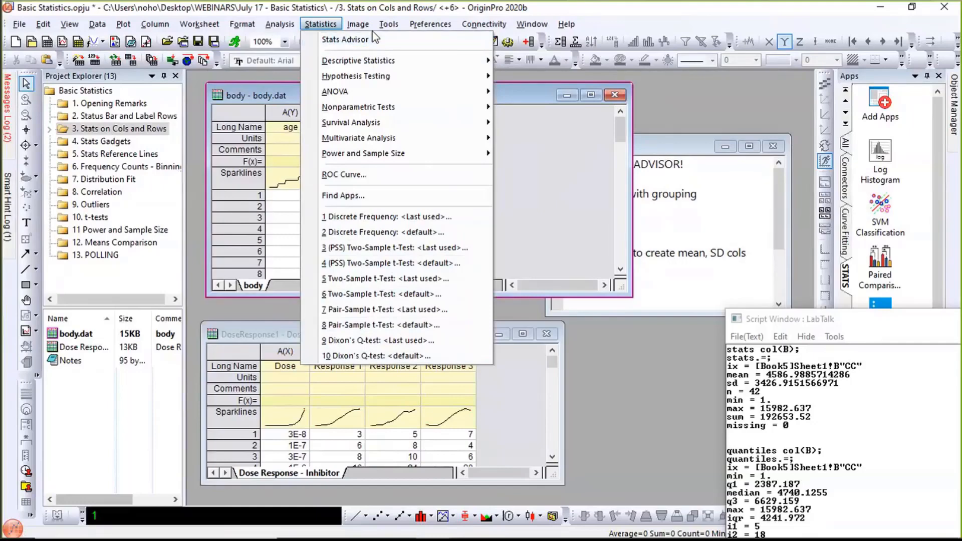
click(330, 44)
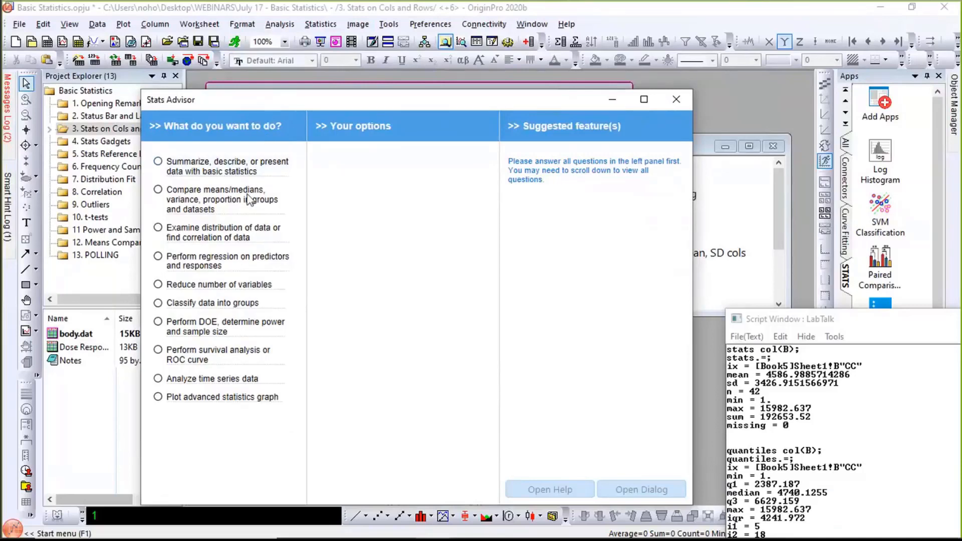
- In the Stats Advisor, choose to summarize data with a basic statistics result, and open the dialog of the suggested Statistics on Columns
drag(250, 100, 229, 100)
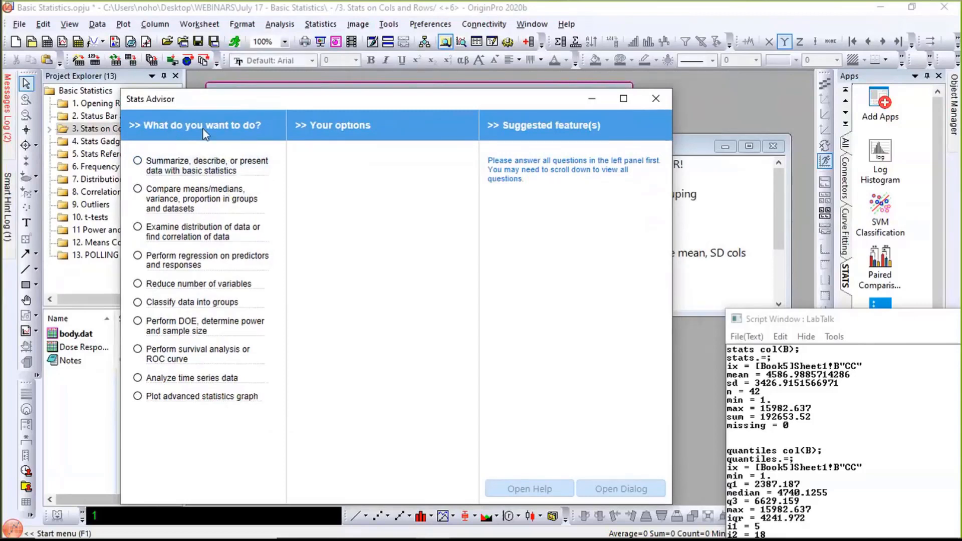
click(213, 163)
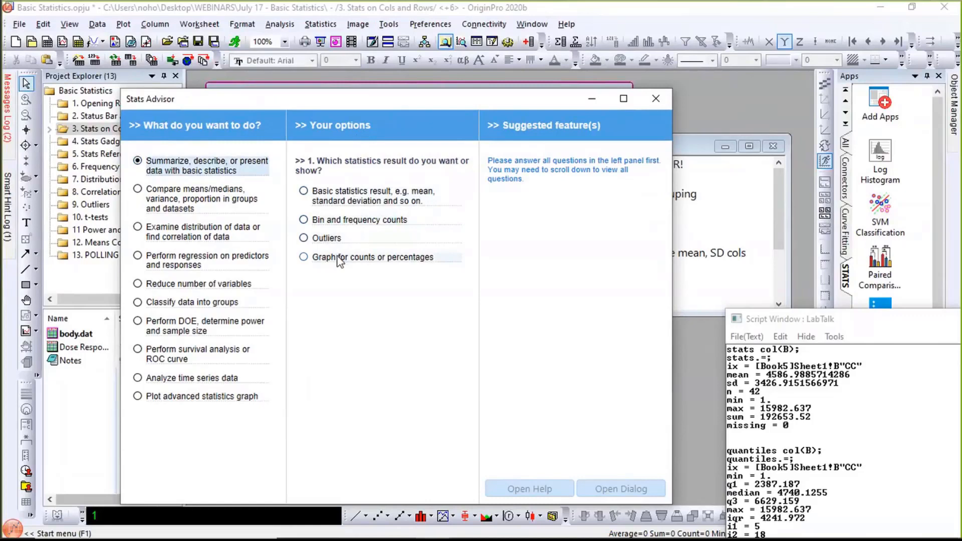
click(333, 195)
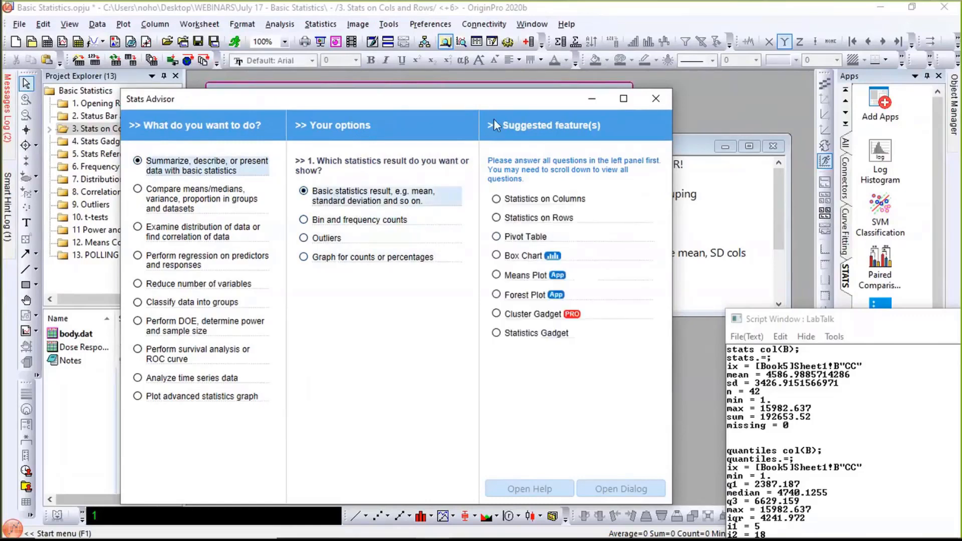
drag(392, 94, 299, 90)
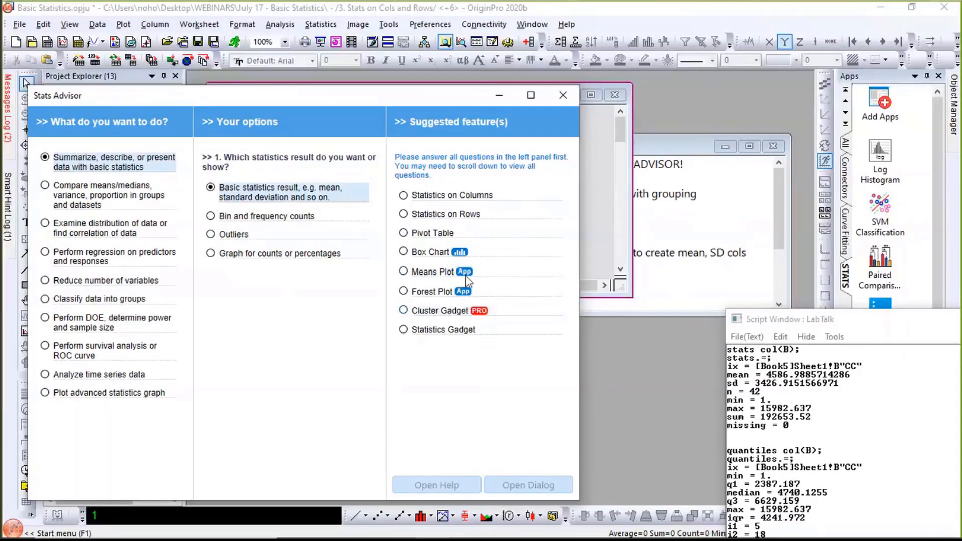
click(440, 200)
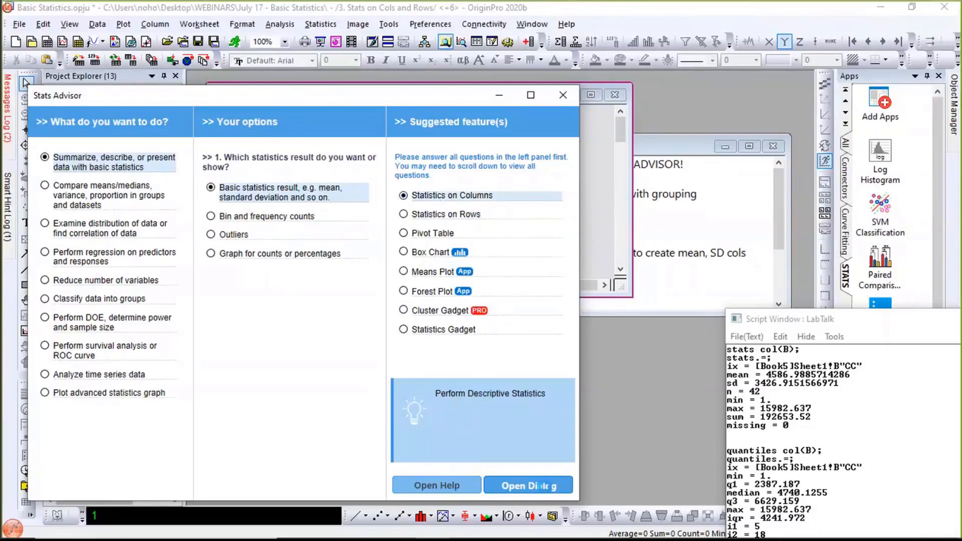
click(546, 490)
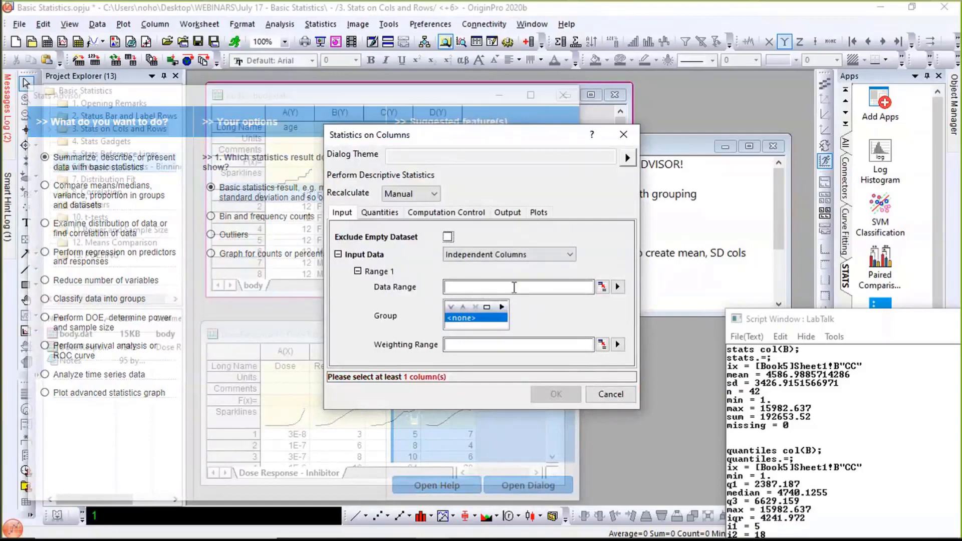
- Move the Stats Advisor off the body worksheet and set the data range to columns C height through D weight
click(602, 286)
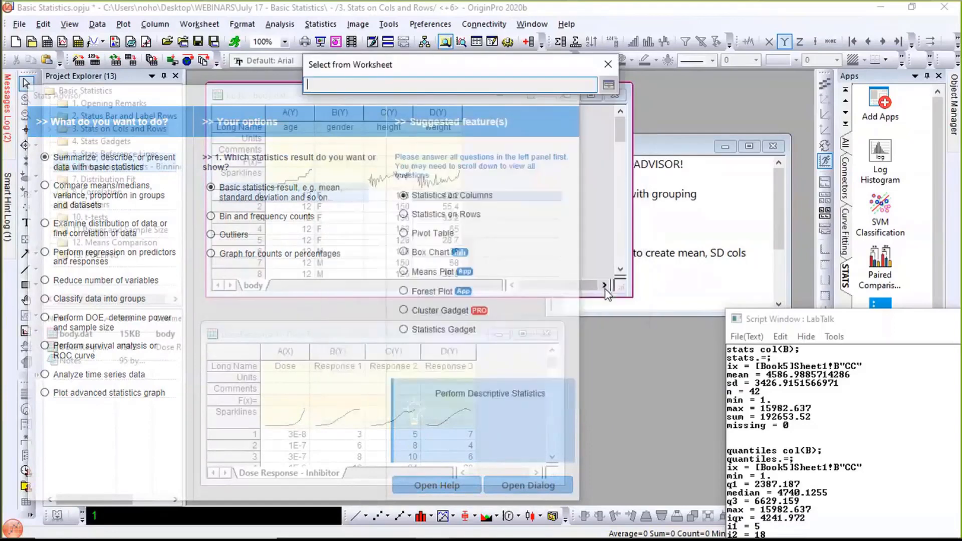
click(604, 188)
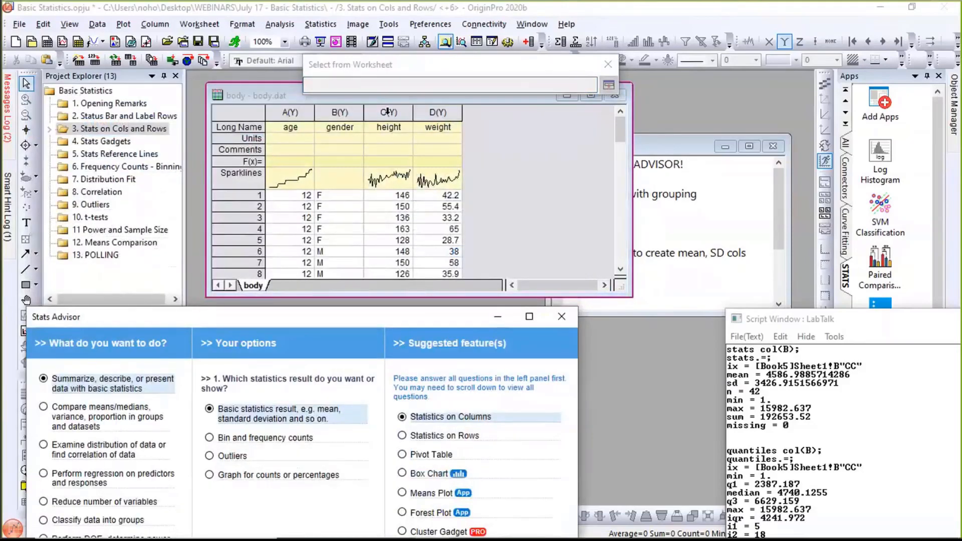
drag(388, 112, 435, 121)
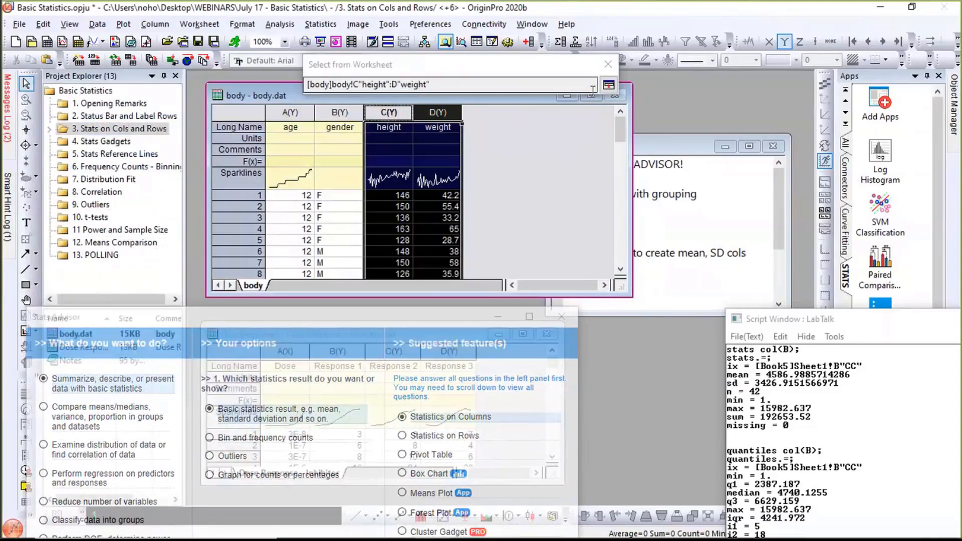
click(609, 85)
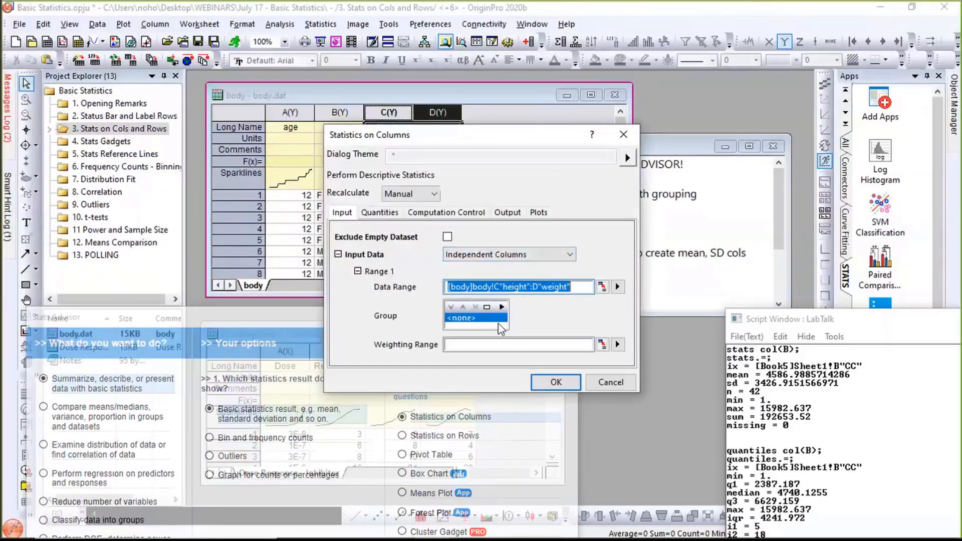
- Group the column statistics by column B gender and run the analysis
click(501, 307)
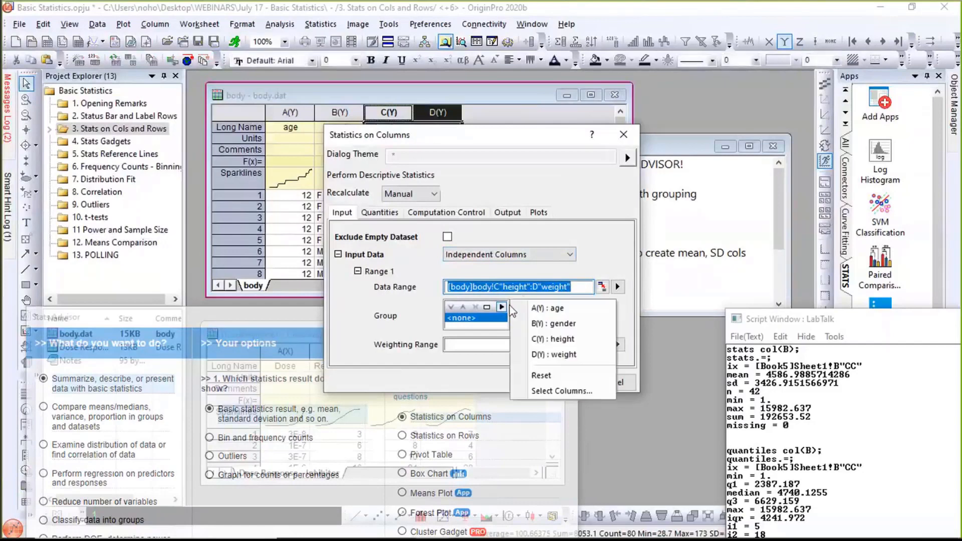
click(547, 323)
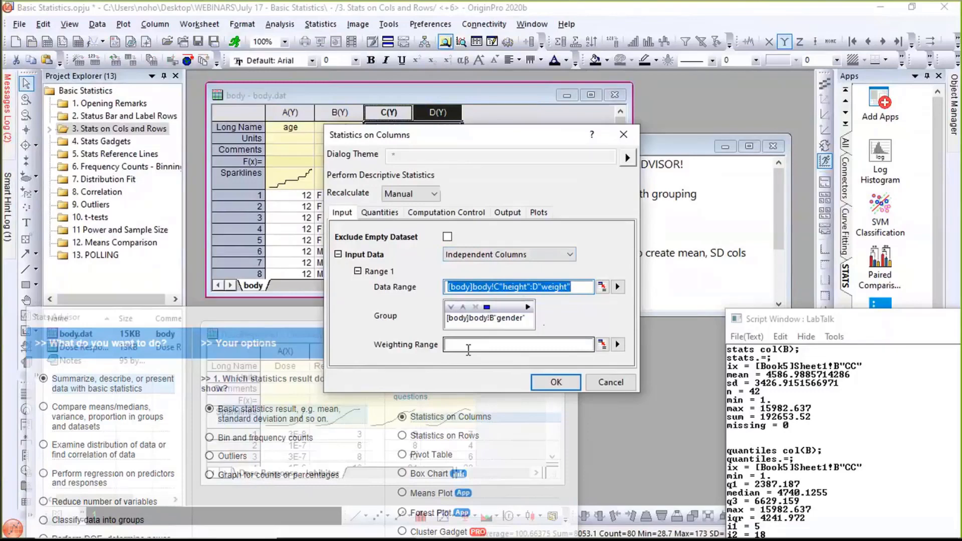
click(555, 383)
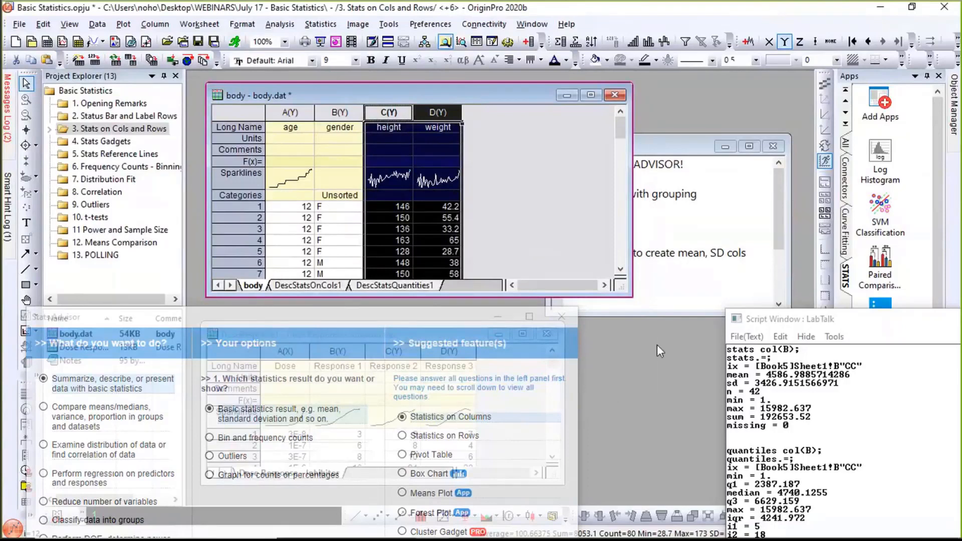
- Close the Stats Advisor and enlarge the body workbook to show the full report on sheet DescStatsOnCols1
click(432, 320)
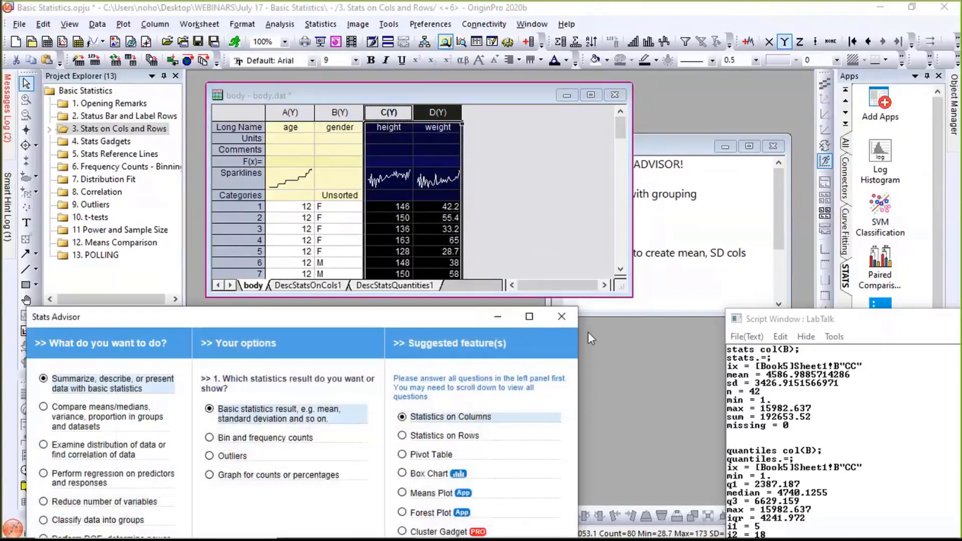
click(562, 317)
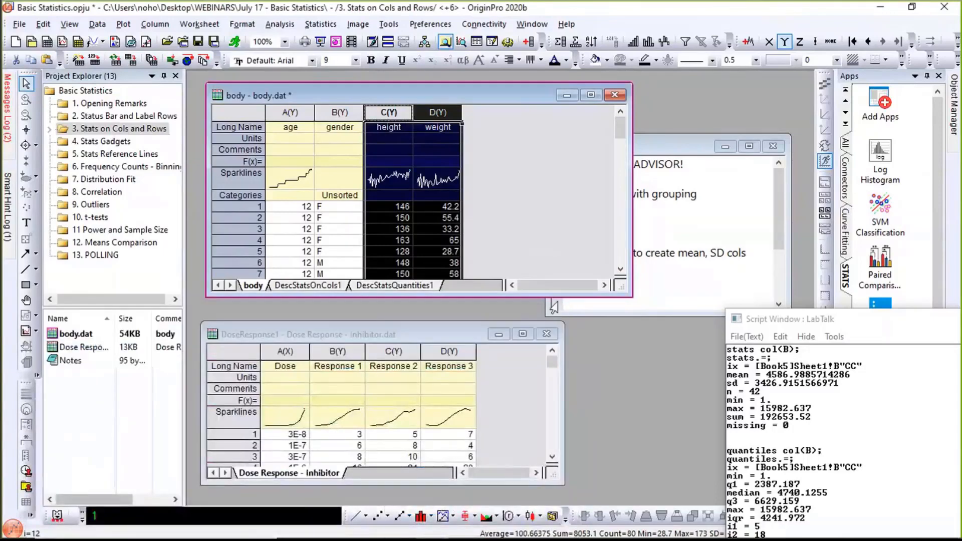
drag(559, 422, 559, 425)
click(306, 415)
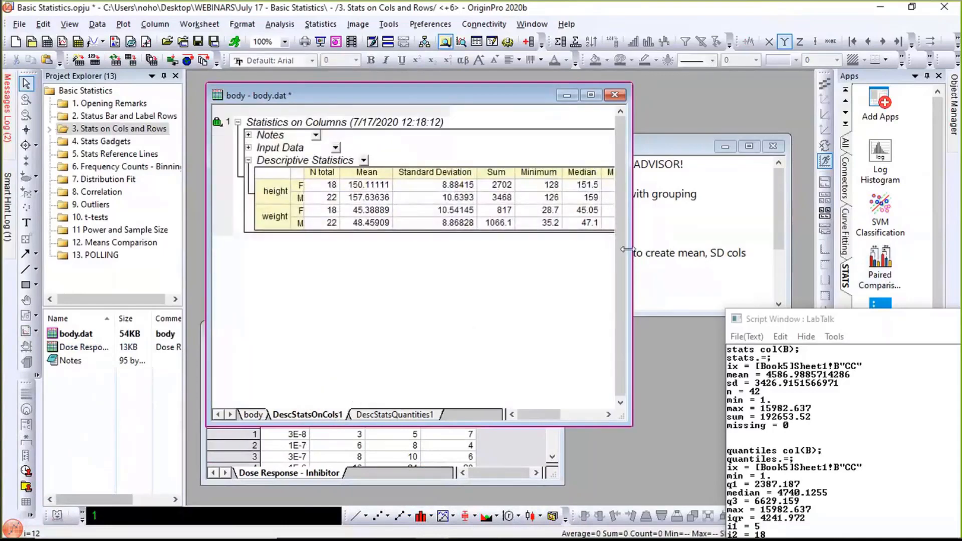
drag(627, 255, 811, 260)
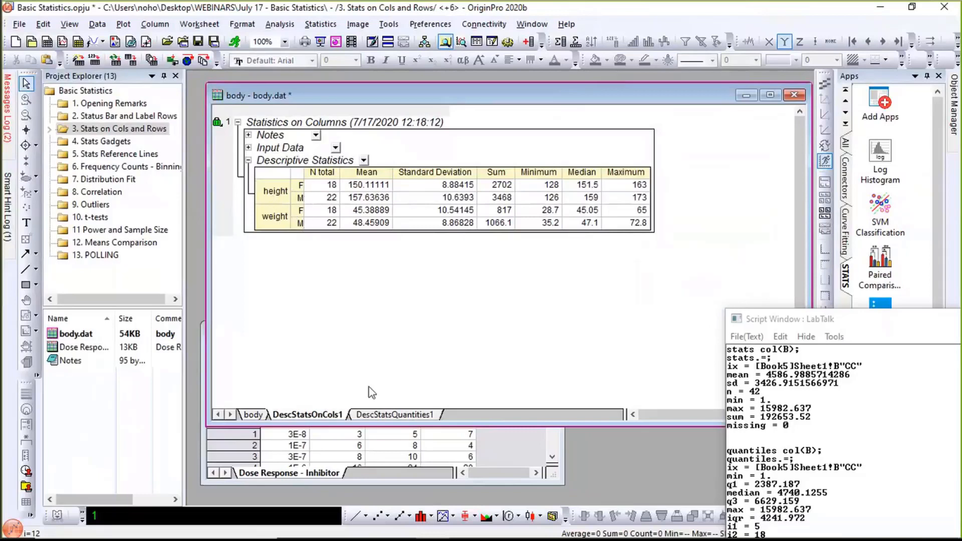
- Compare the result table on sheet DescStatsQuantities1 with the report on sheet DescStatsOnCols1
click(389, 418)
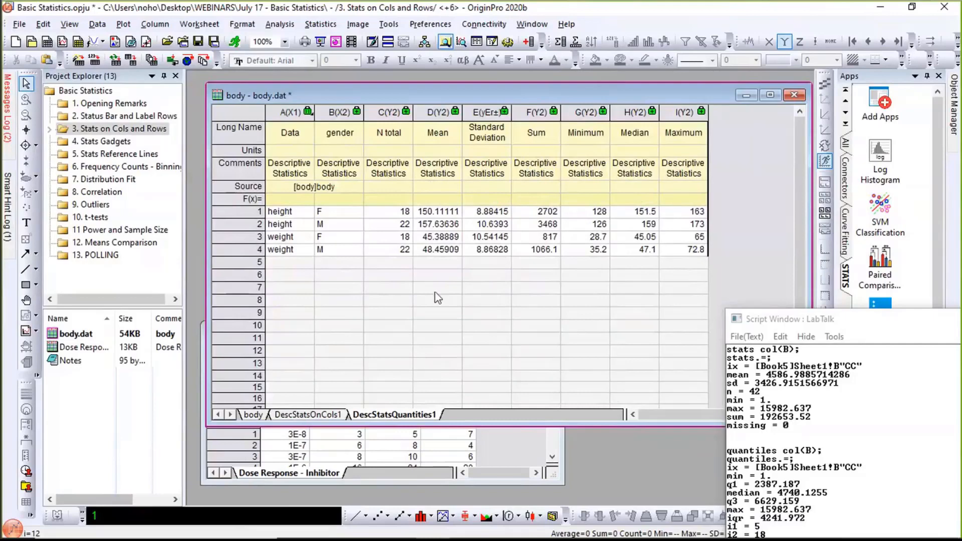
click(323, 415)
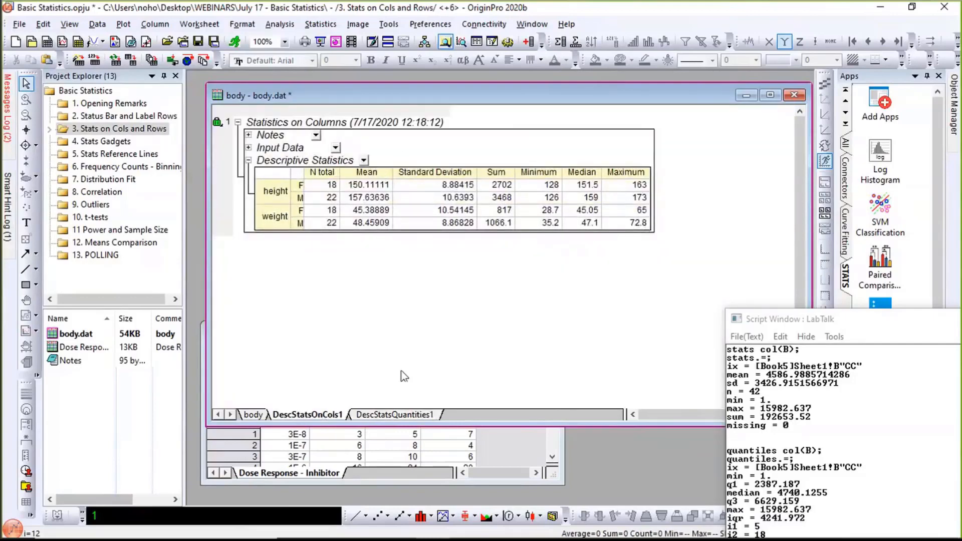
click(390, 415)
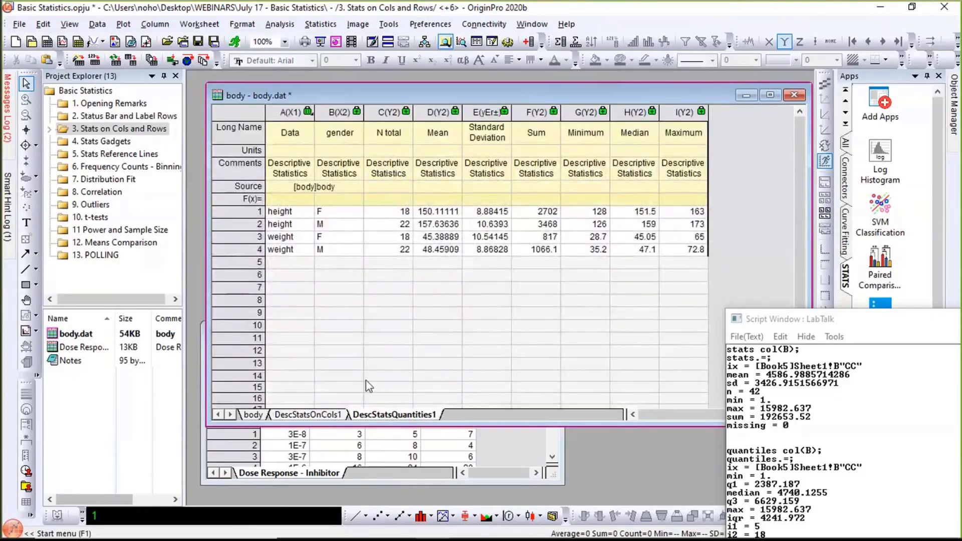
click(341, 415)
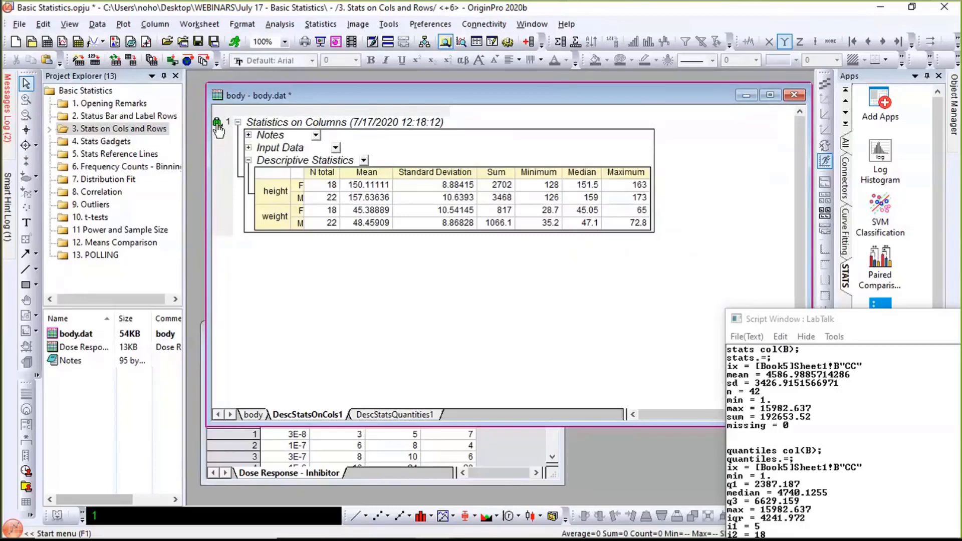
- Reopen the column statistics parameters, review the available quantities, and add histograms and box charts to the report
click(217, 123)
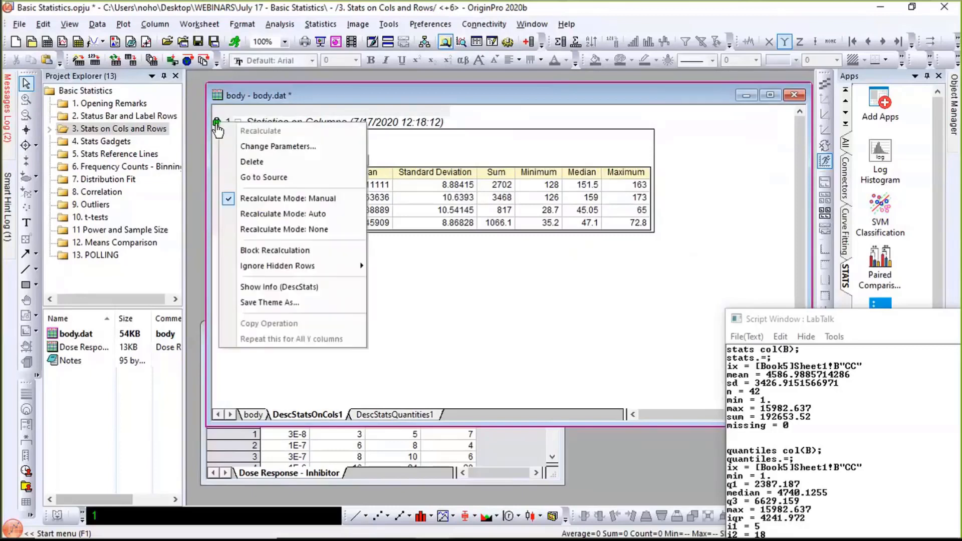
click(262, 147)
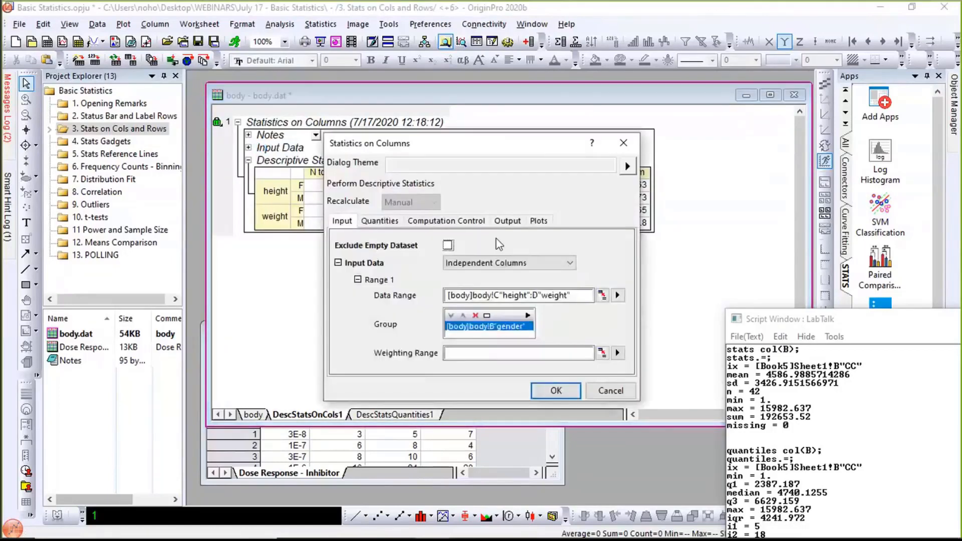
click(391, 223)
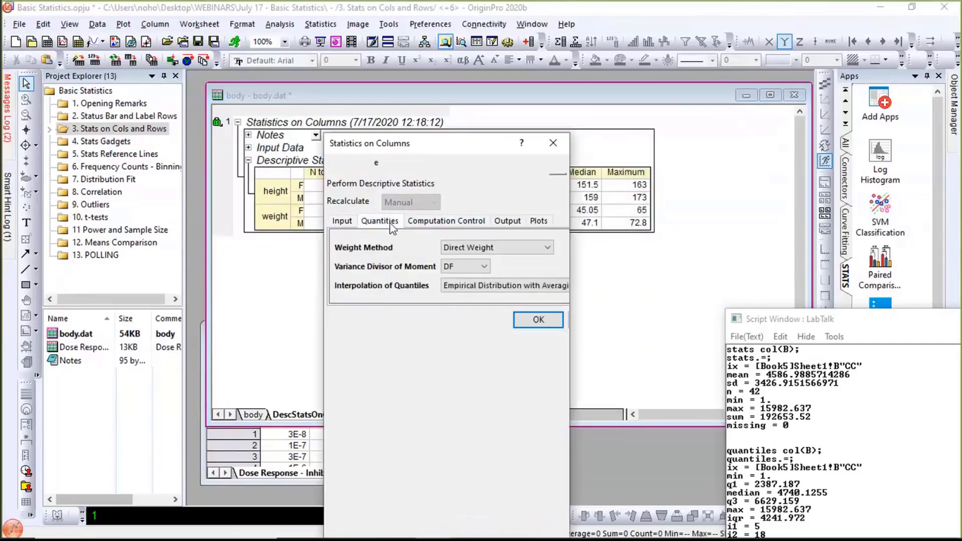
scroll(493, 305, down, 2)
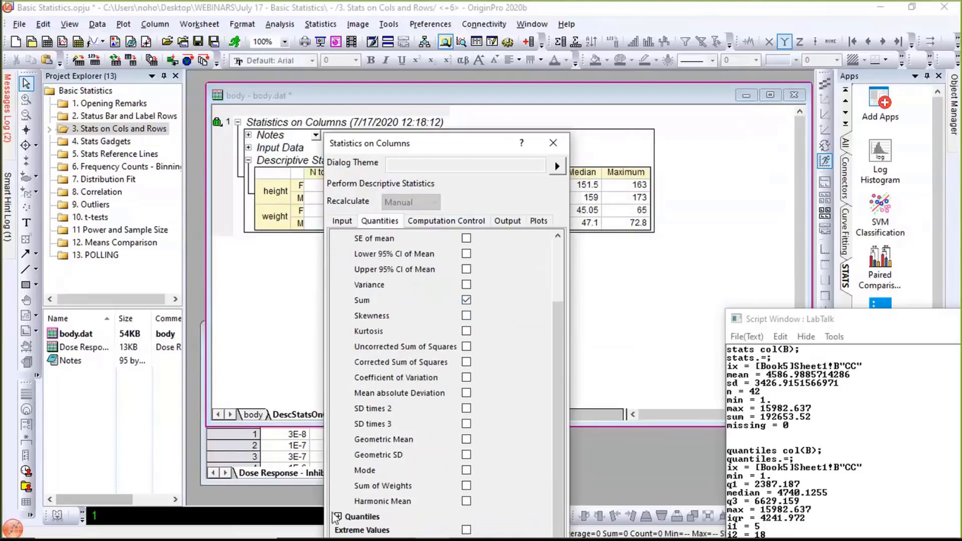
click(339, 516)
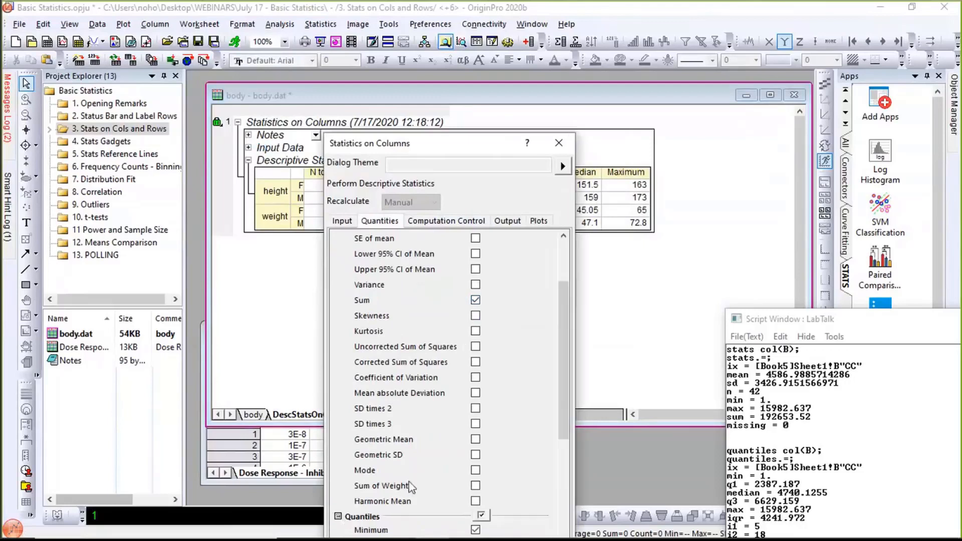
scroll(439, 406, up, 2)
scroll(438, 405, up, 3)
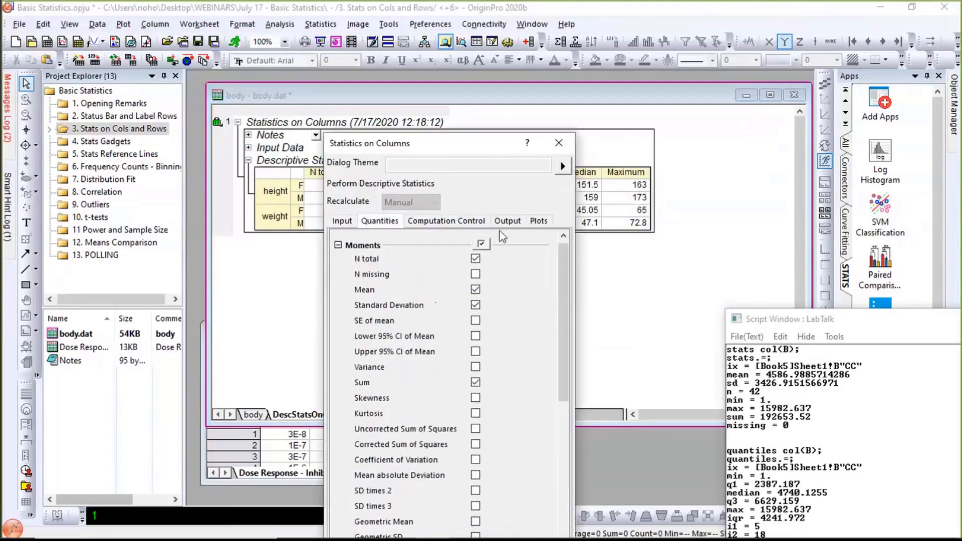
click(539, 221)
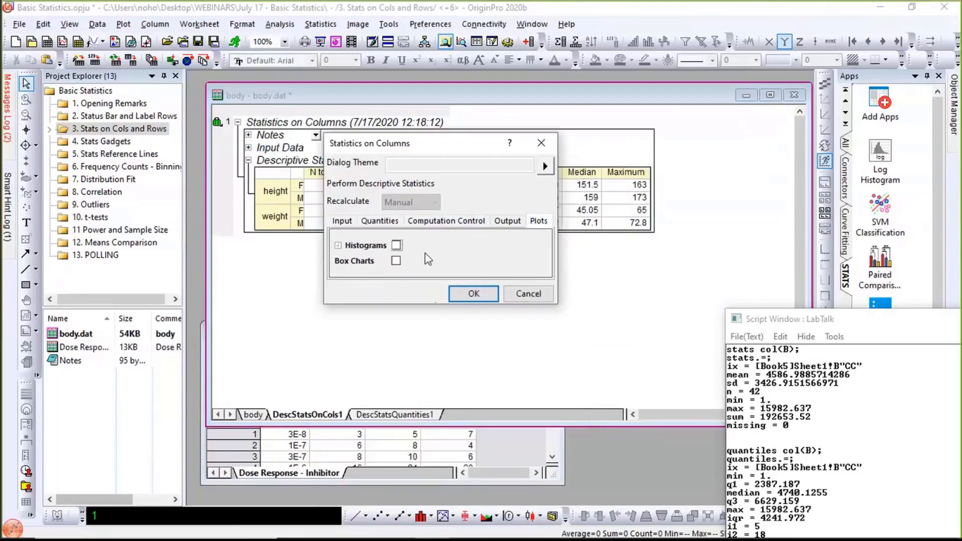
click(396, 246)
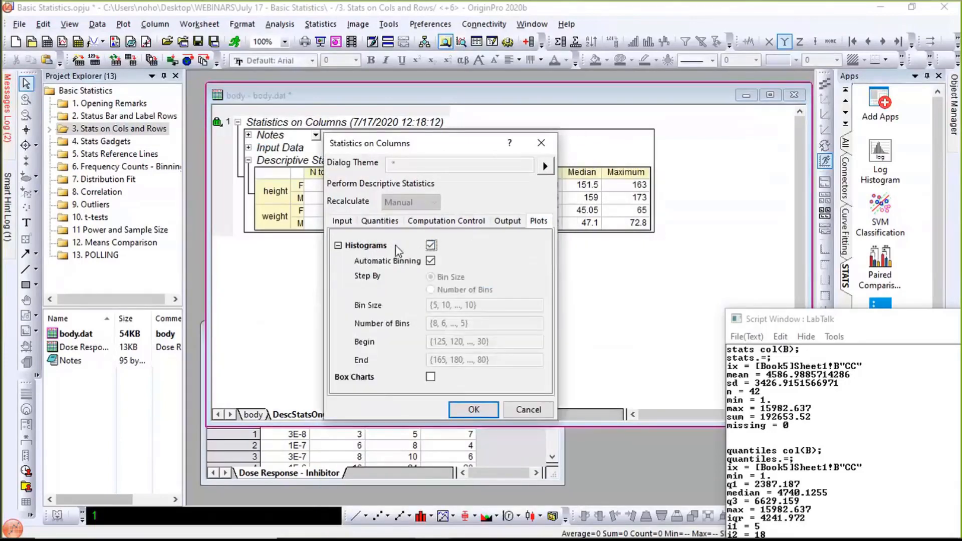
click(431, 377)
click(470, 408)
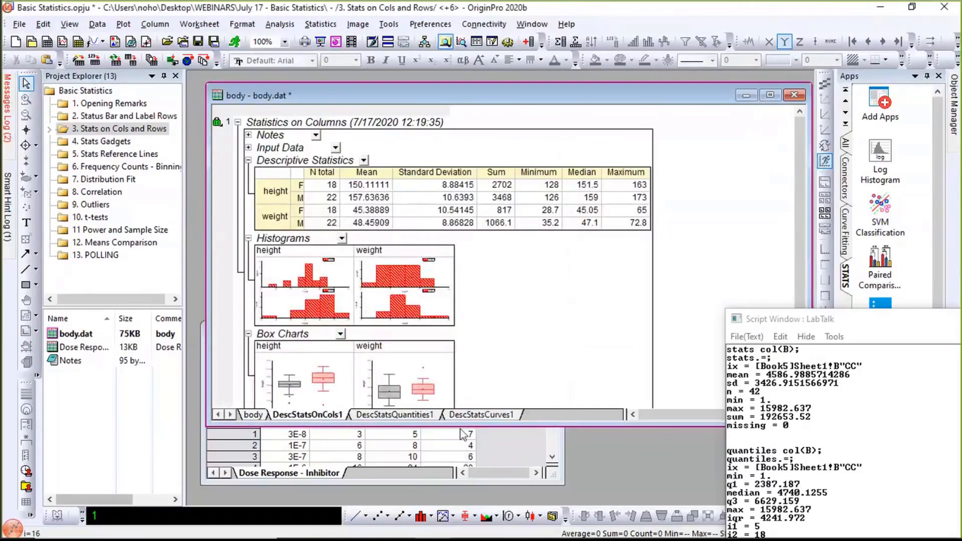
- Enlarge the body workbook and inspect the height and weight box charts full size, closing each one after viewing
drag(461, 427, 458, 490)
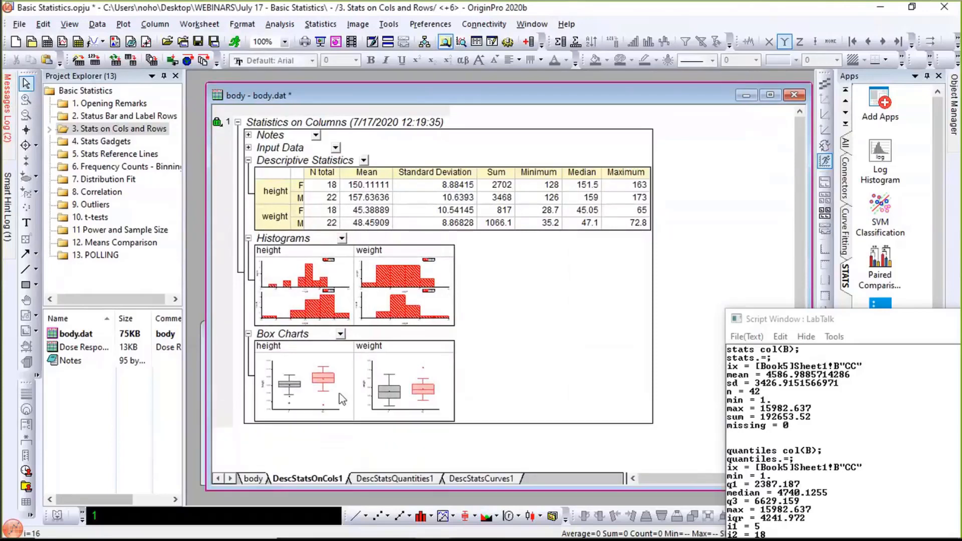
double_click(321, 379)
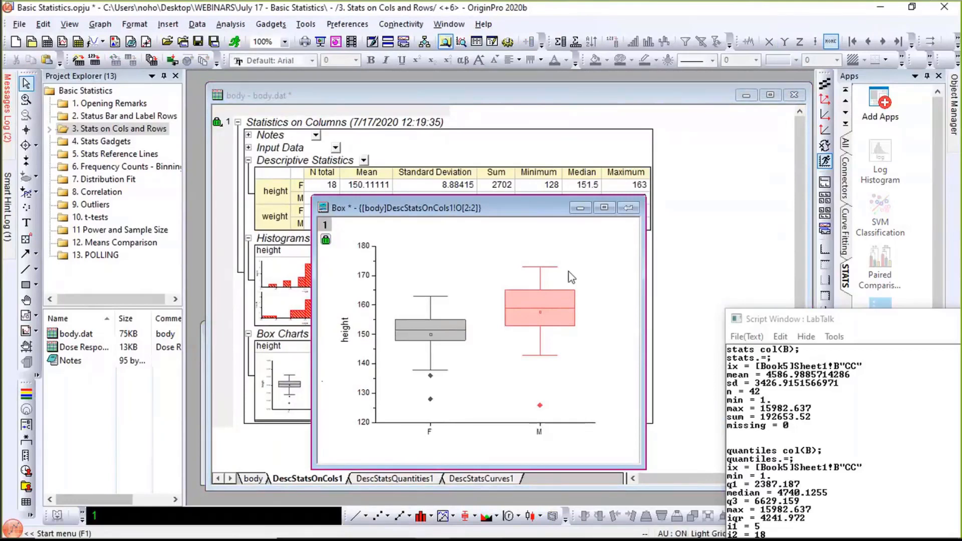
click(629, 207)
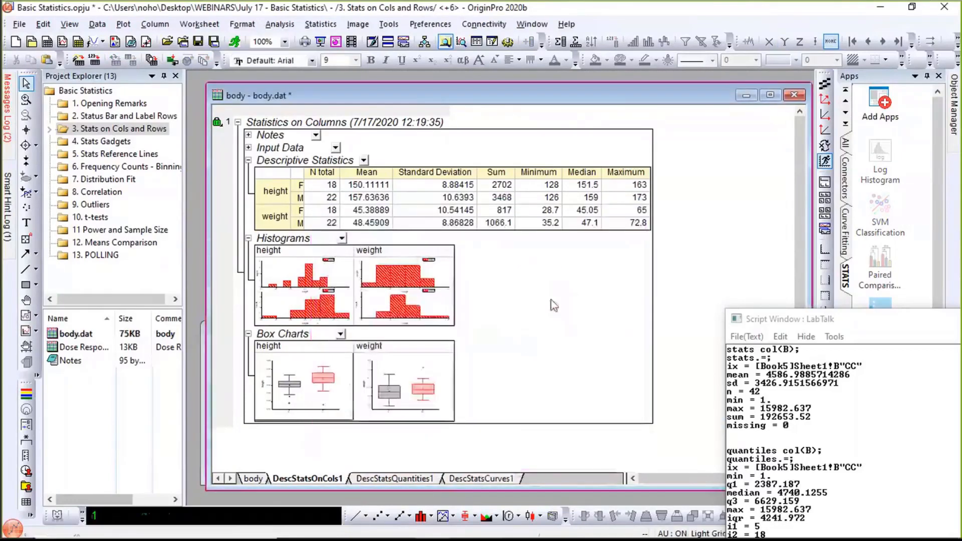
double_click(407, 391)
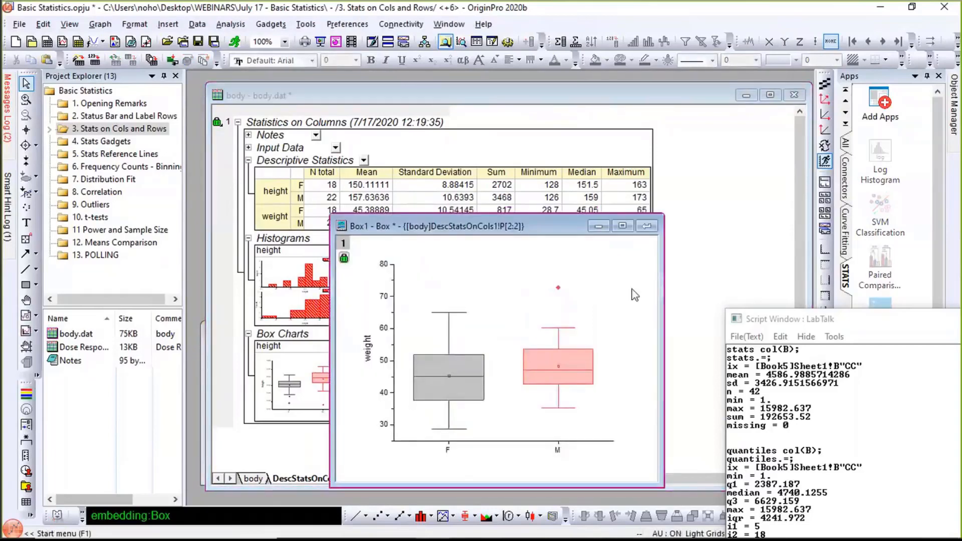
click(647, 226)
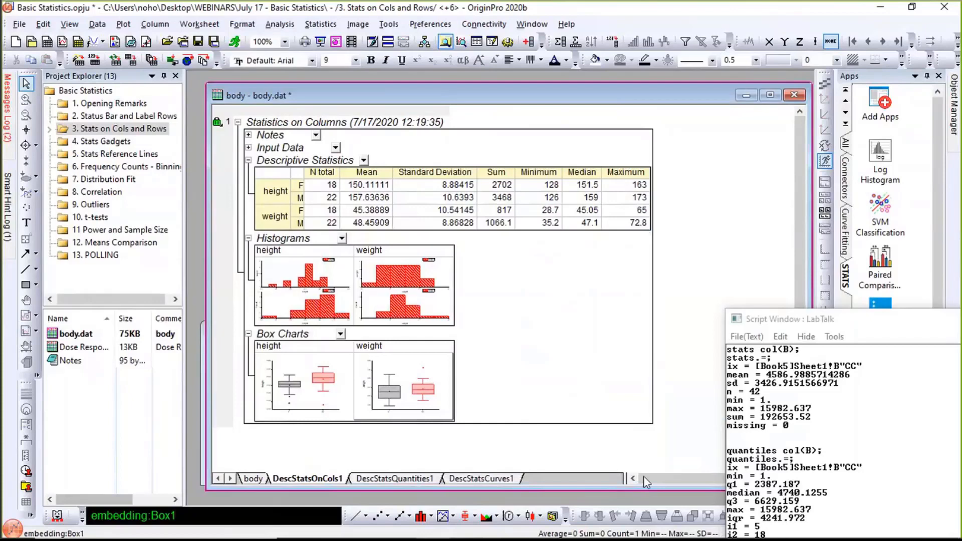
- Shorten the body workbook, bring the Dose Response - Inhibitor workbook to the front, and enlarge it to show all its data rows
drag(645, 491, 635, 342)
click(377, 394)
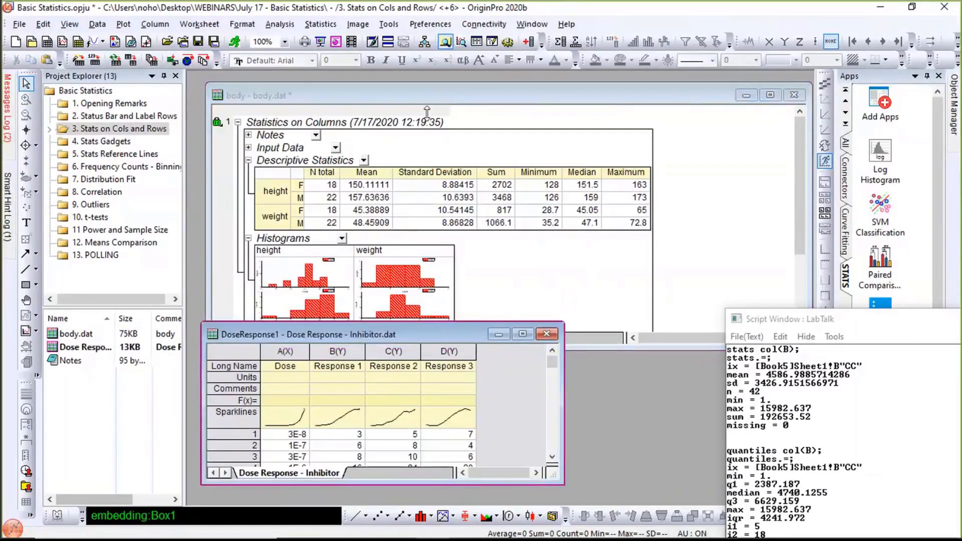
drag(426, 111, 427, 113)
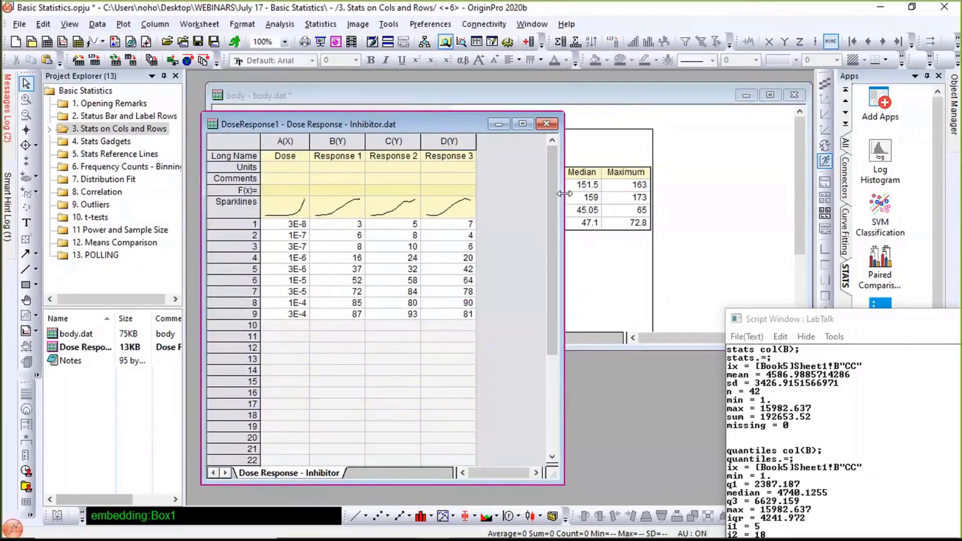
drag(624, 197, 626, 197)
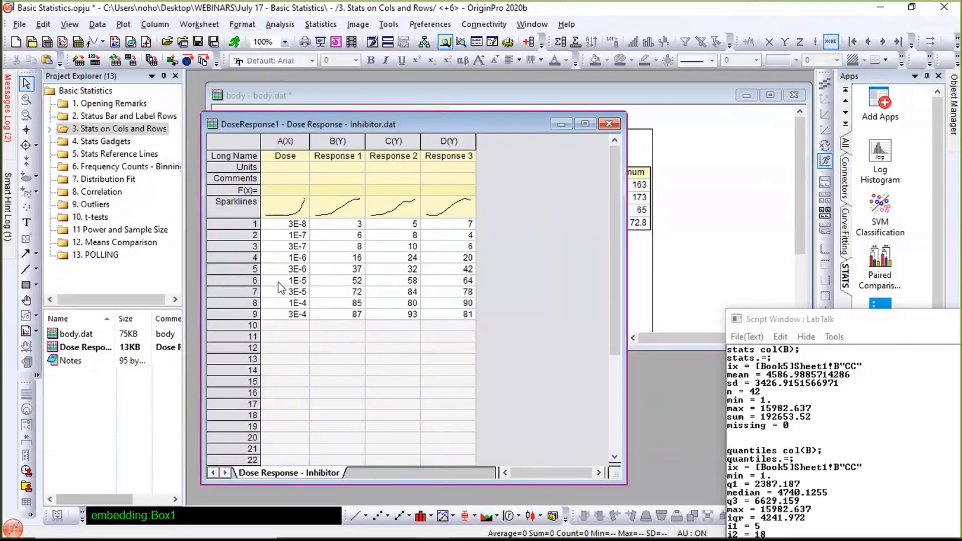
- Examine the Response 1 to Response 3 columns and their replicate values across rows 1 and 2
click(335, 140)
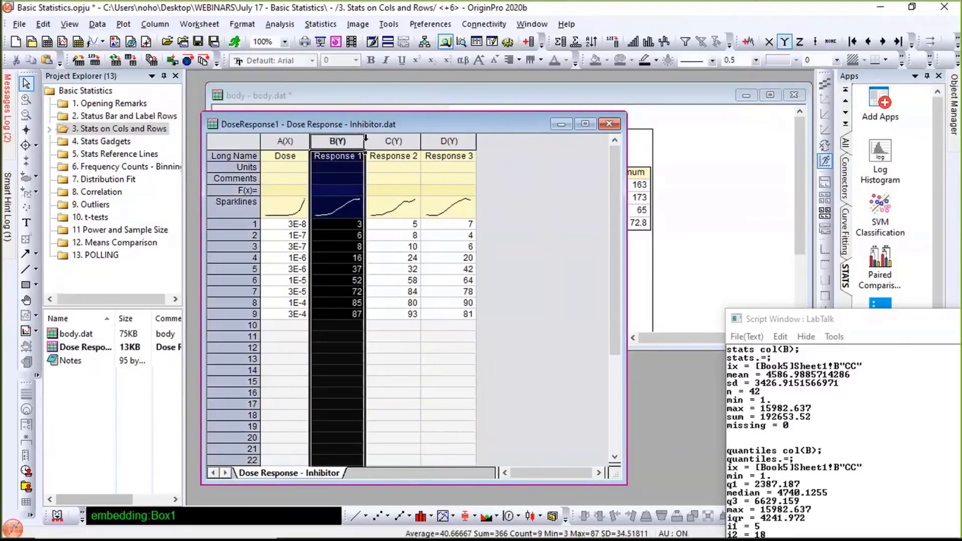
drag(334, 140, 441, 140)
click(530, 189)
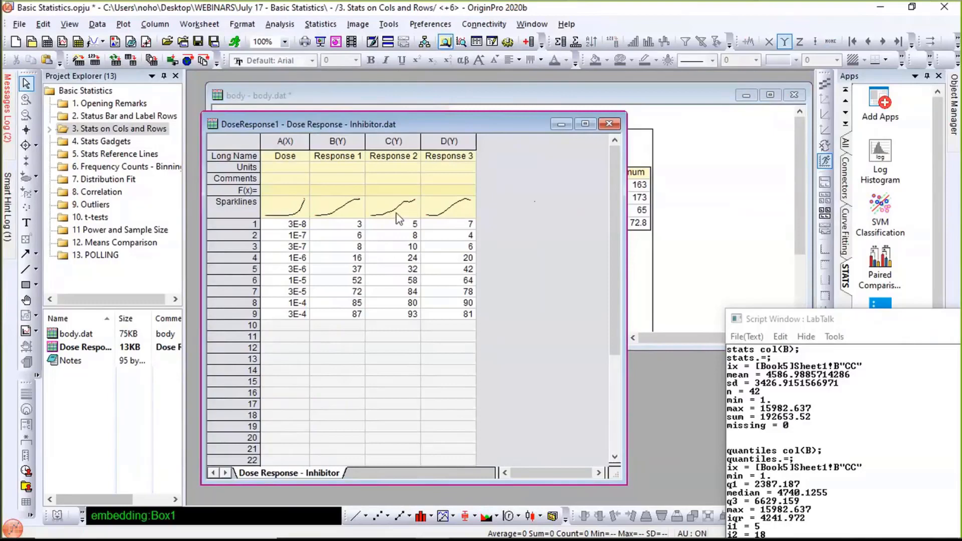
drag(345, 224, 441, 229)
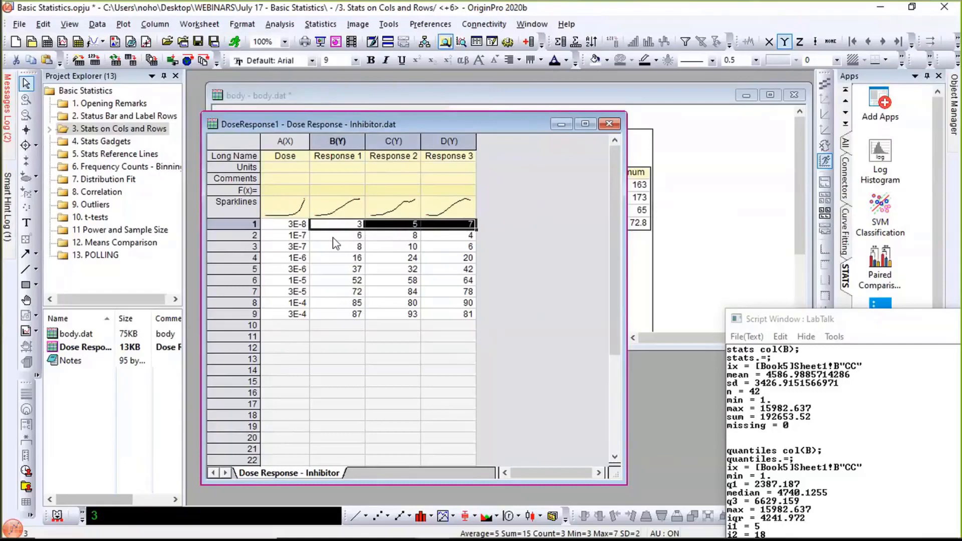
drag(334, 235, 447, 244)
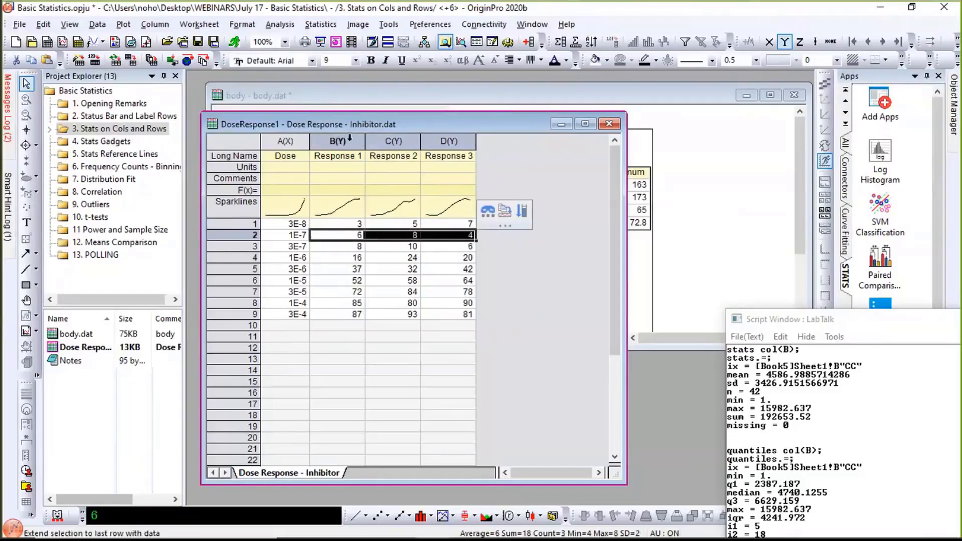
- Open the Statistics on Rows settings for columns B Response 1 through D Response 3
drag(350, 136, 440, 135)
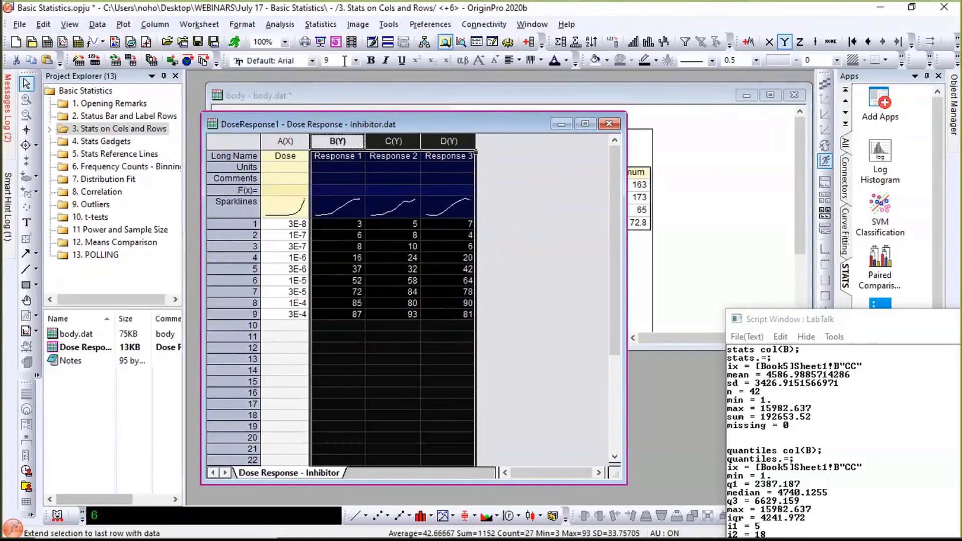
click(321, 24)
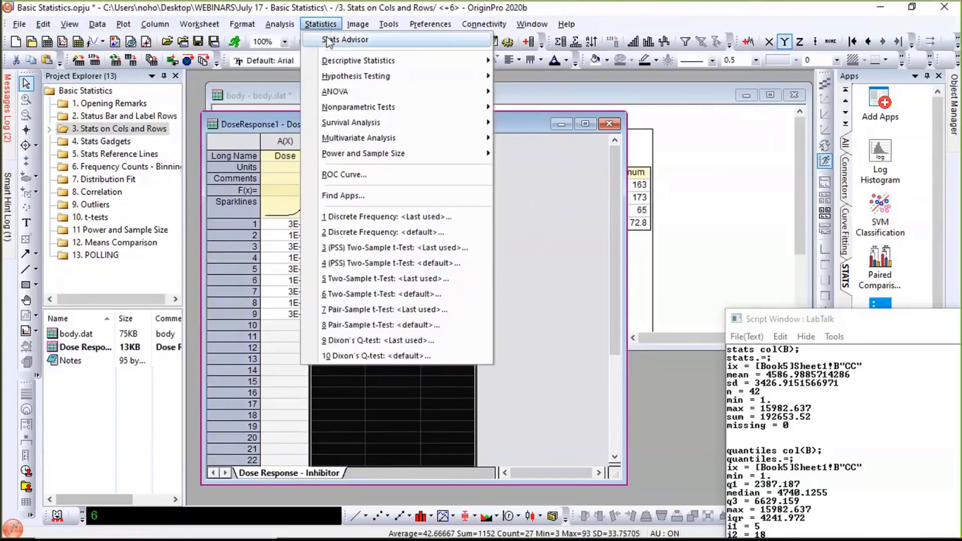
mouse_move(335, 61)
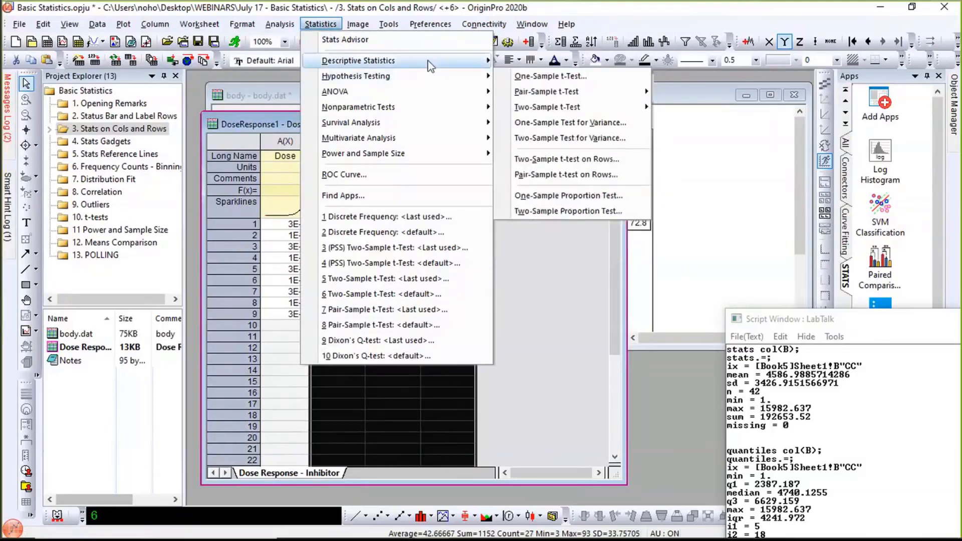
mouse_move(430, 67)
mouse_move(537, 77)
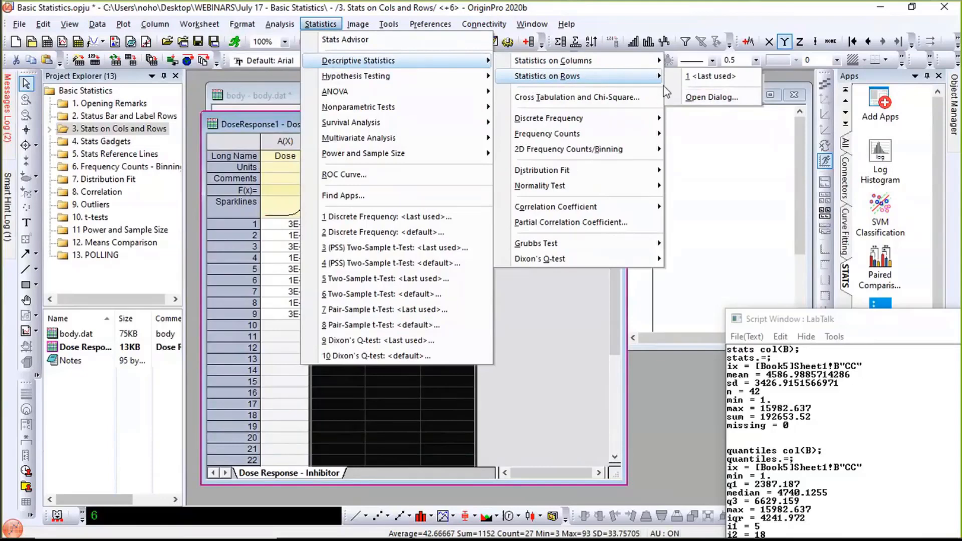
click(679, 181)
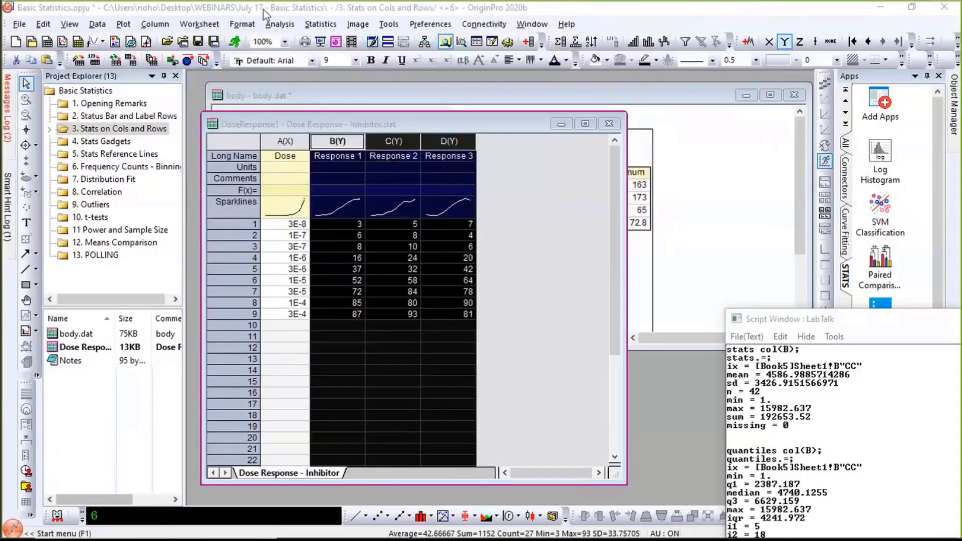
click(329, 25)
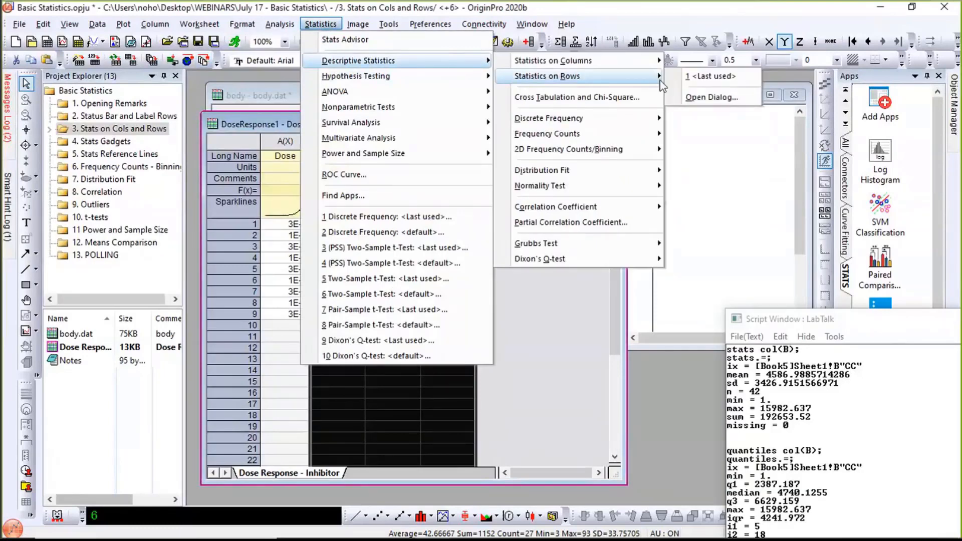
click(698, 97)
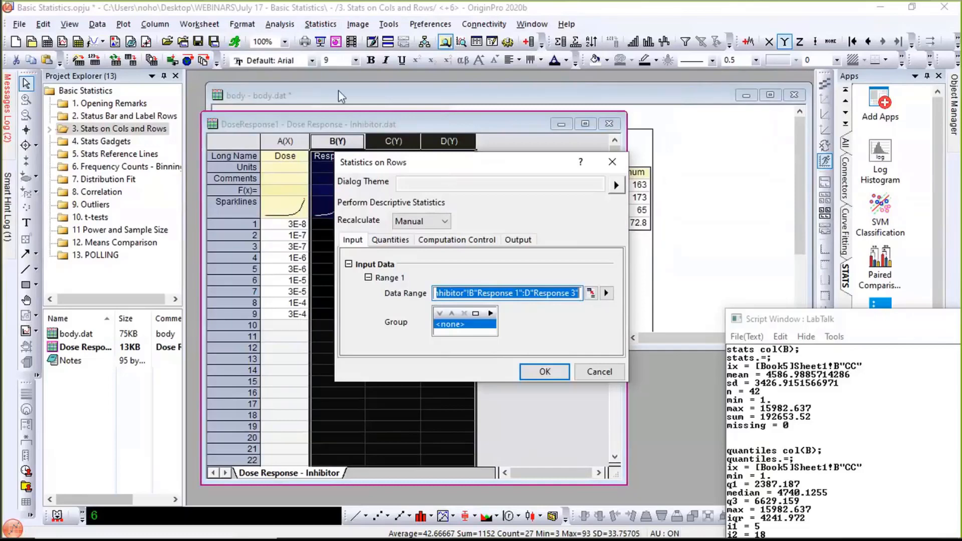
- Choose only Mean and Standard Deviation as quantities, leave all quantiles off, and run the row statistics
drag(381, 162, 278, 84)
click(290, 162)
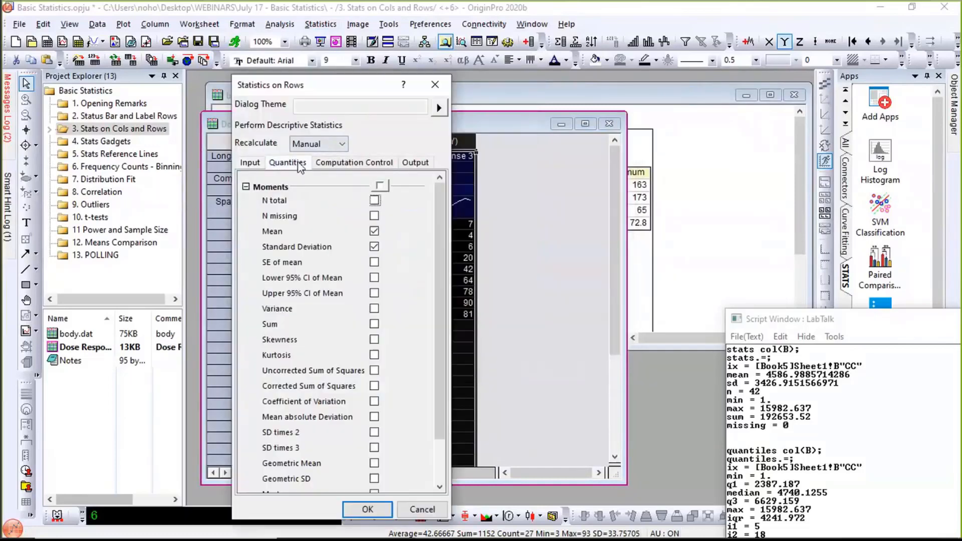
click(381, 185)
click(380, 185)
click(375, 231)
click(375, 247)
click(246, 187)
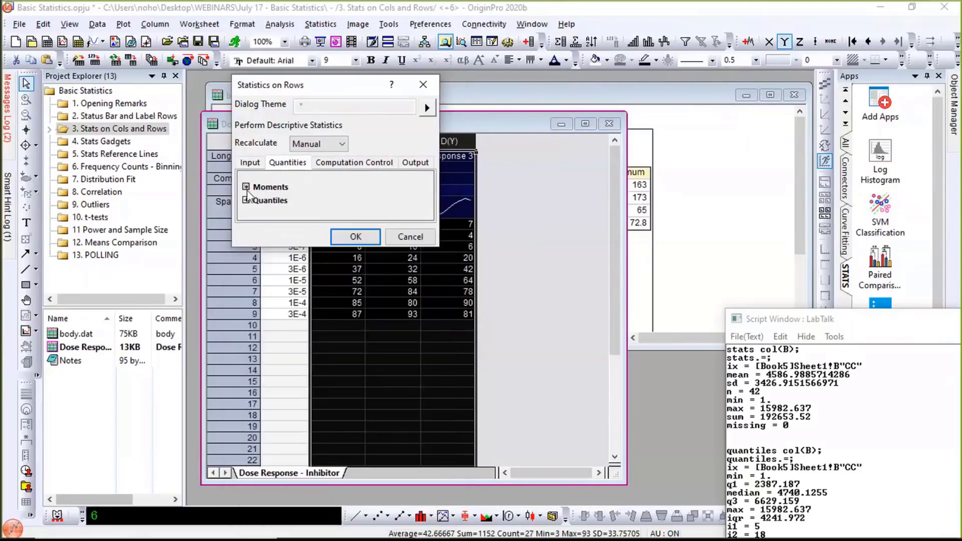
click(245, 201)
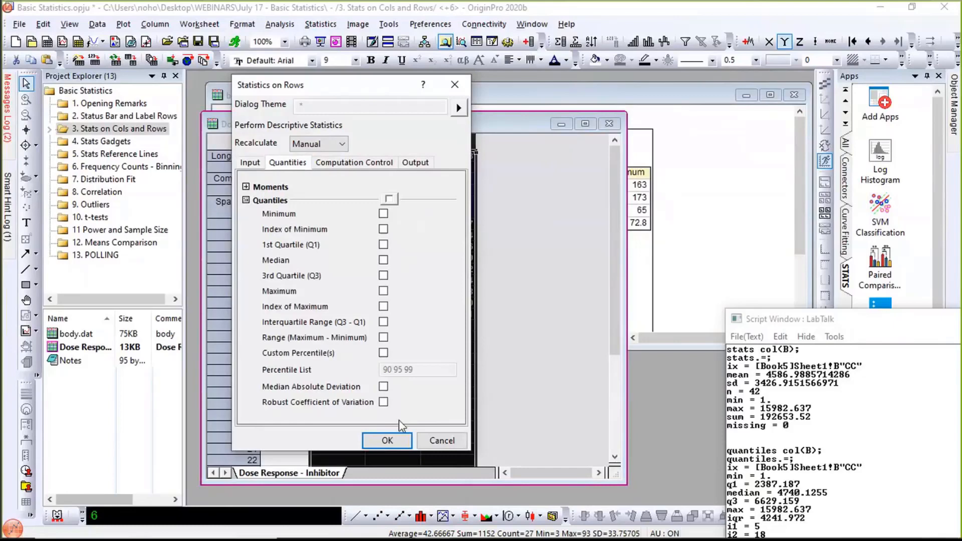
click(400, 441)
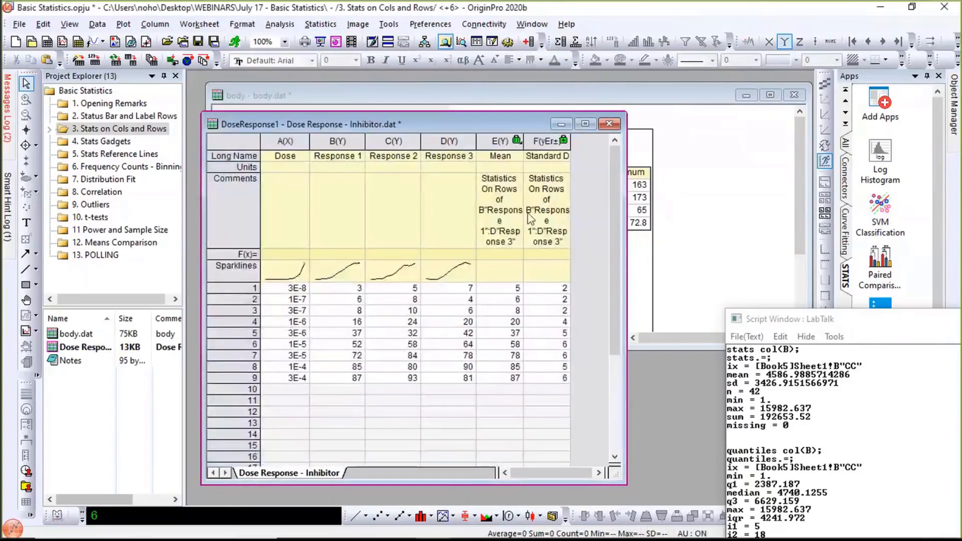
- Create a scatter plot of the Mean column against Dose with the Standard Deviation column as error bars
drag(504, 135, 545, 141)
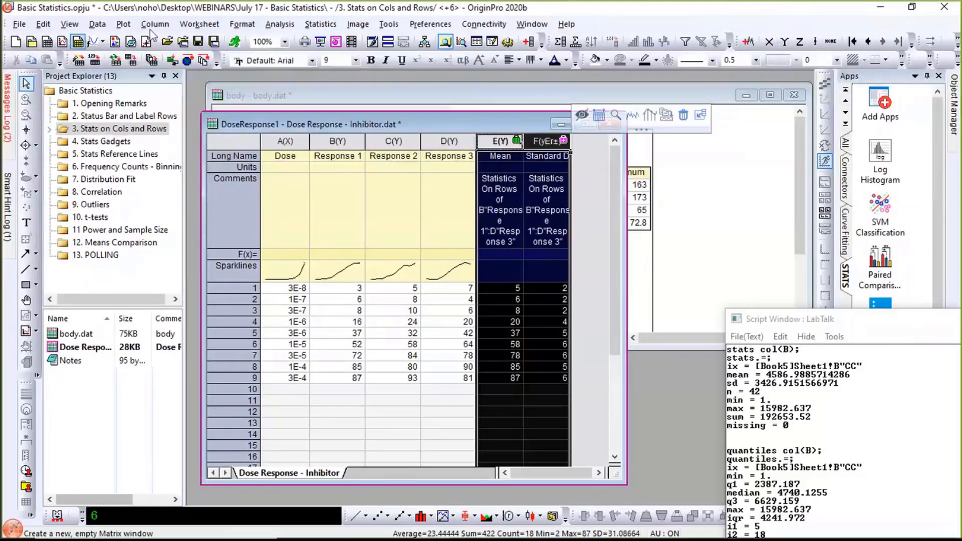
click(123, 24)
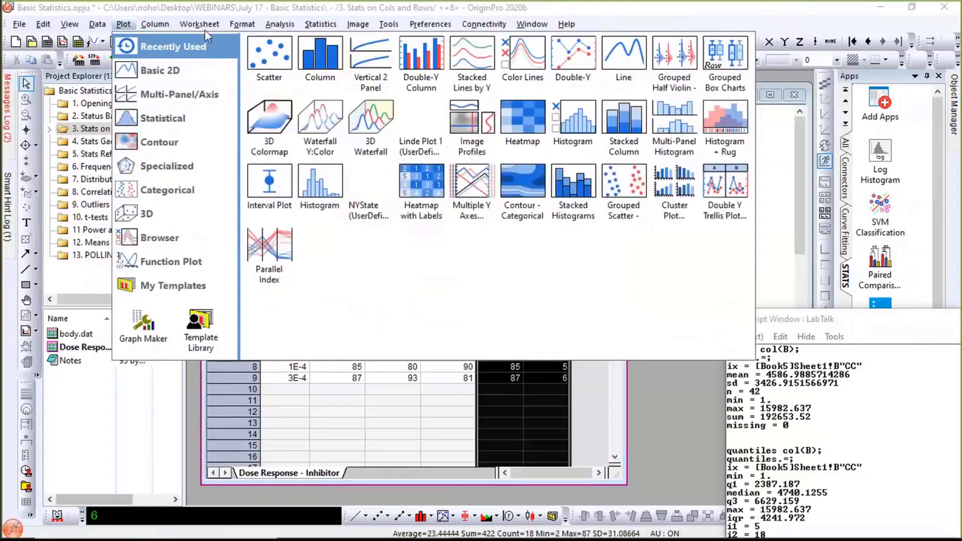
click(271, 55)
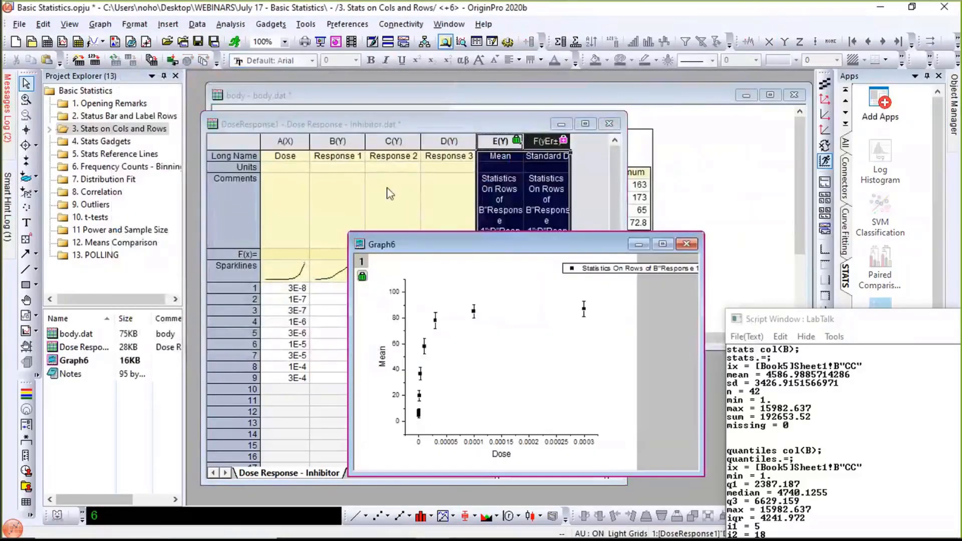
- Move the Mean versus Dose graph window over the worksheet and enlarge it
drag(417, 245, 307, 153)
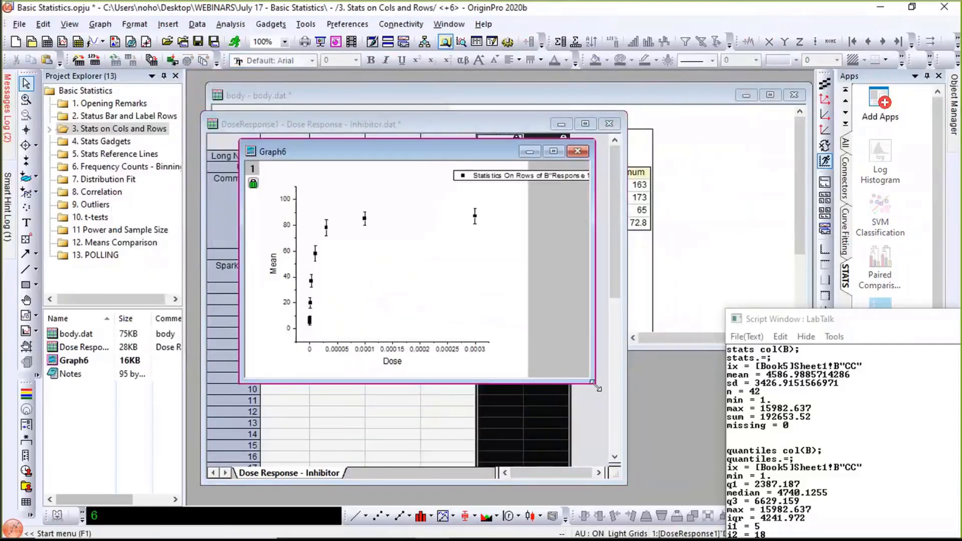
drag(740, 482, 740, 484)
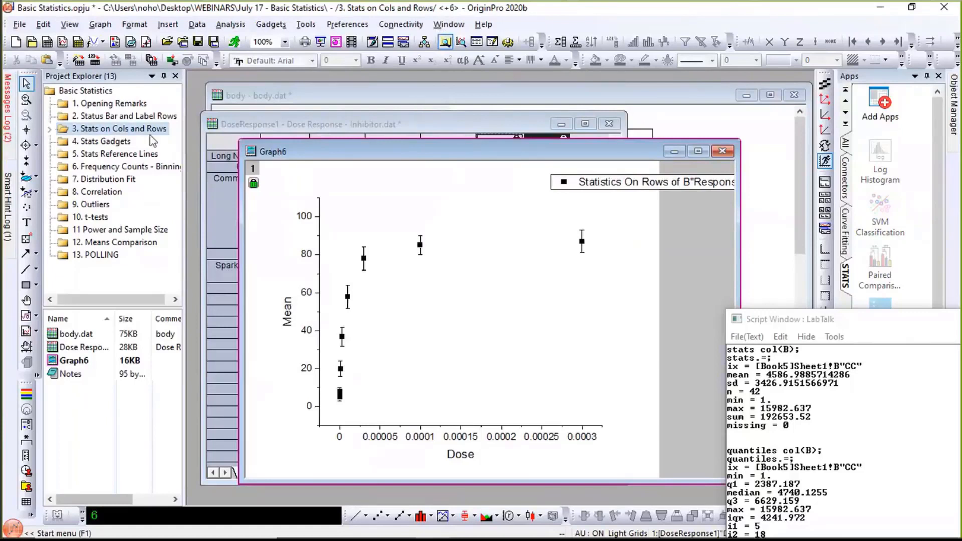
- Open the 4. Stats Gadgets folder and bring the Gas Mileage versus Power graph to the front, enlarging its window
click(86, 143)
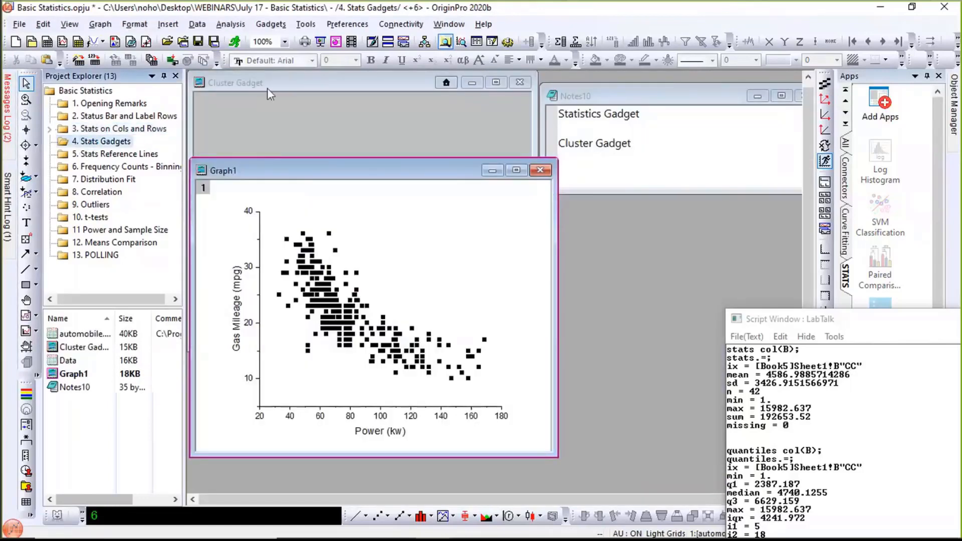
click(267, 88)
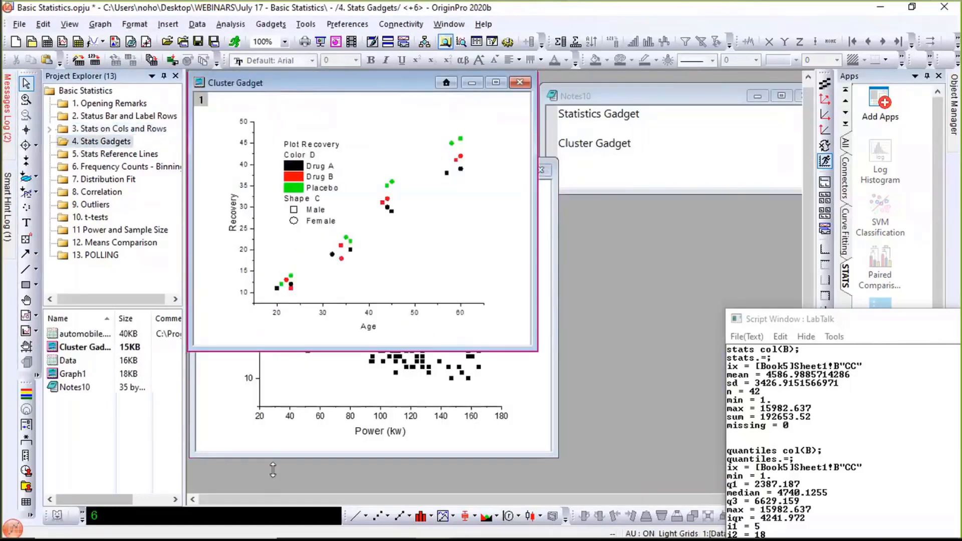
click(279, 436)
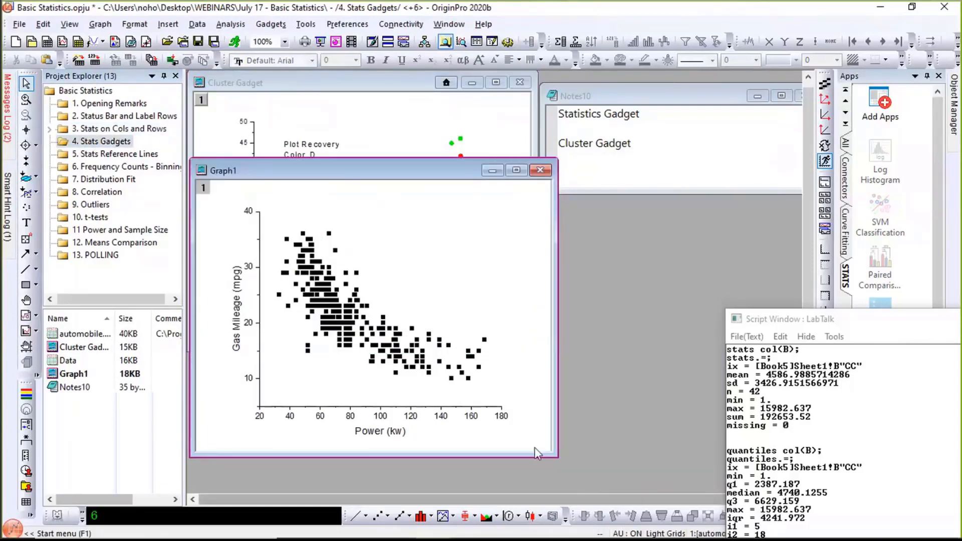
drag(564, 481, 578, 481)
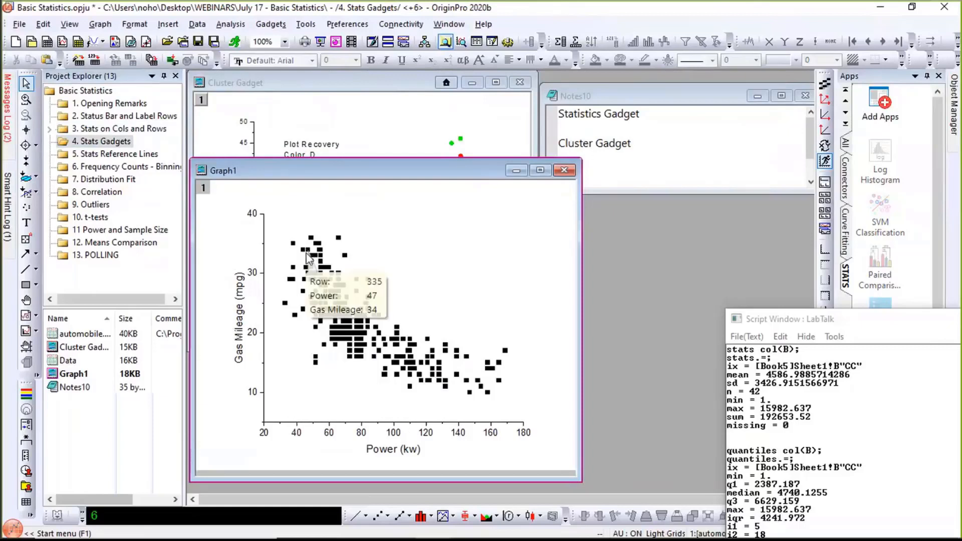
- Add the Statistics gadget to the Gas Mileage scatter plot using the Mean + 1 standard deviation (System) theme
mouse_move(313, 273)
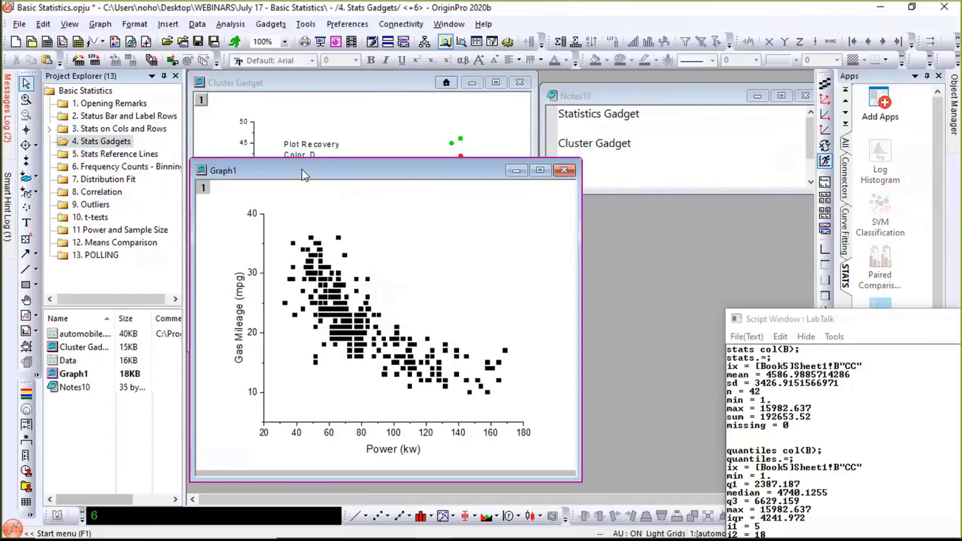
click(281, 30)
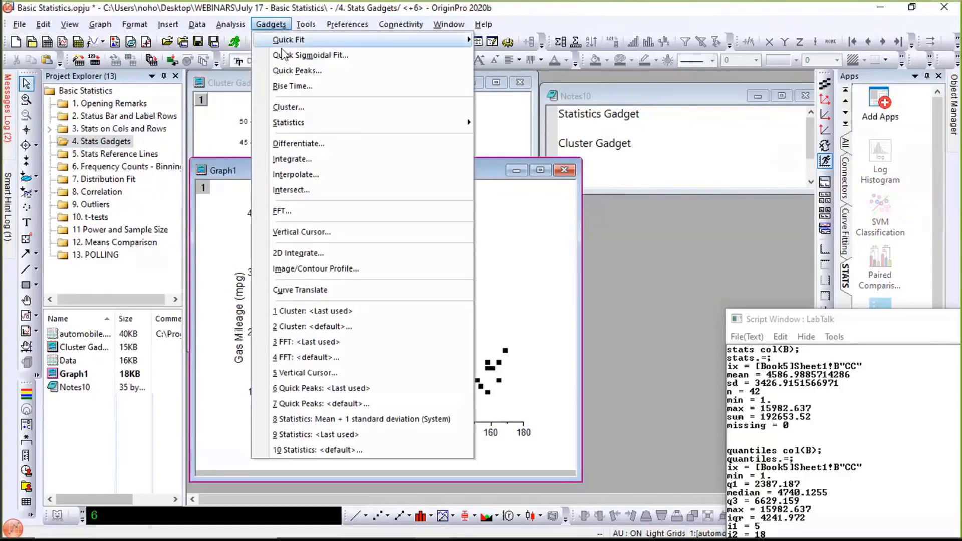
mouse_move(291, 135)
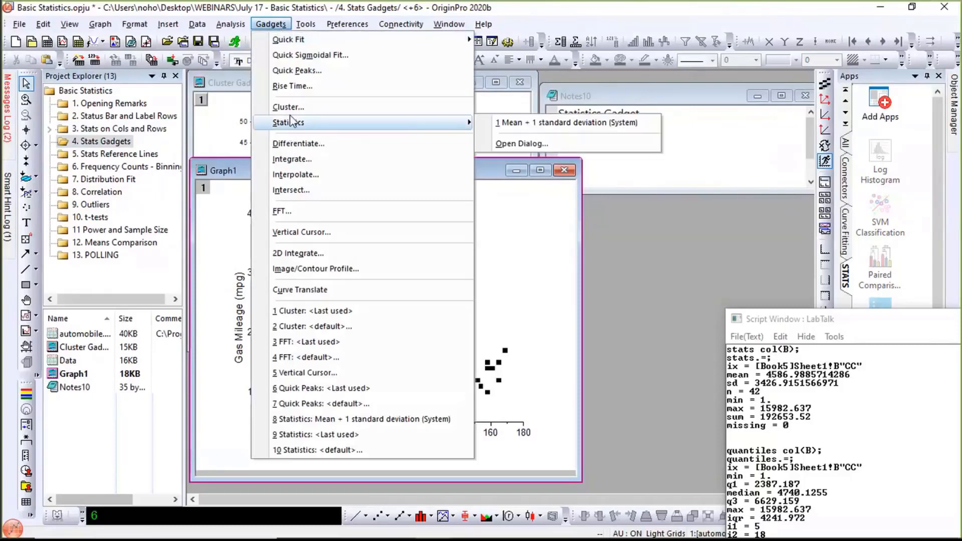
click(520, 123)
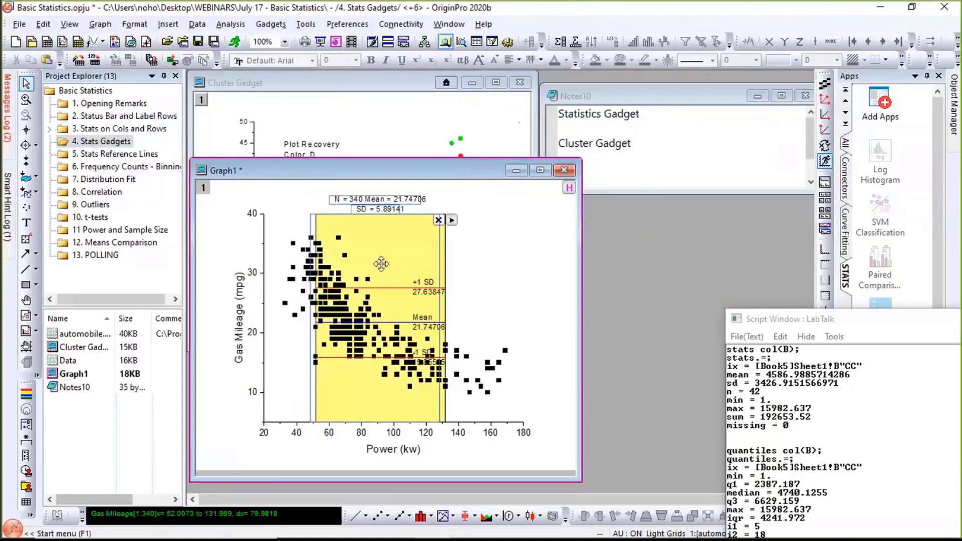
- Shift the statistics region to cover about 27 to 107 kW, and move and enlarge the graph window
drag(383, 262, 344, 257)
drag(364, 176, 361, 105)
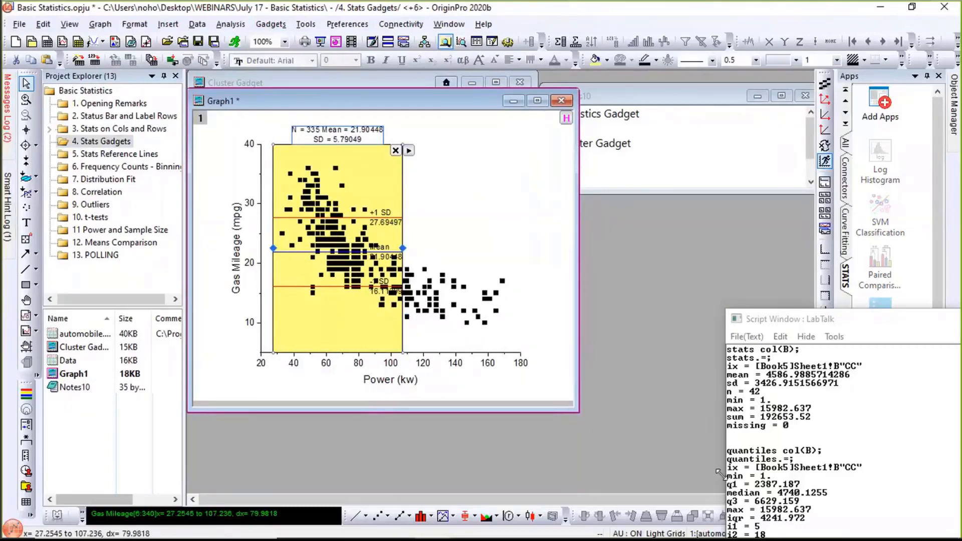
drag(579, 412, 722, 477)
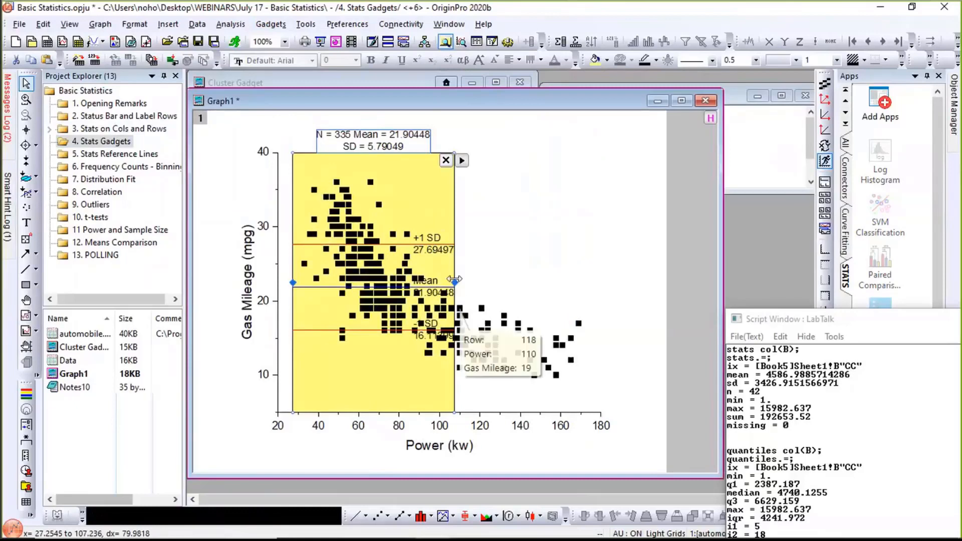
- Narrow the region to about 73 kW wide, move it over about 101 to 174 kW and back to about 34 to 107 kW
drag(454, 284, 441, 293)
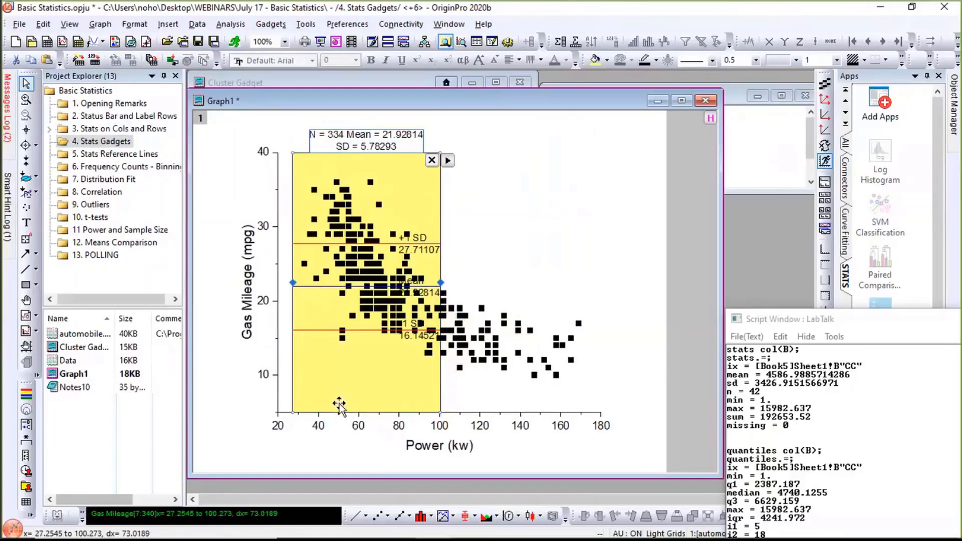
drag(338, 404, 488, 410)
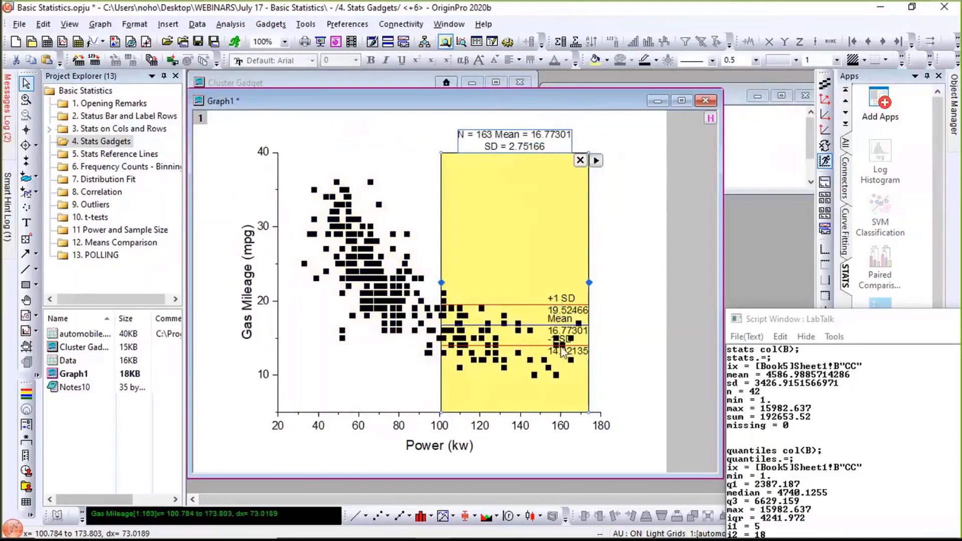
drag(535, 263, 407, 240)
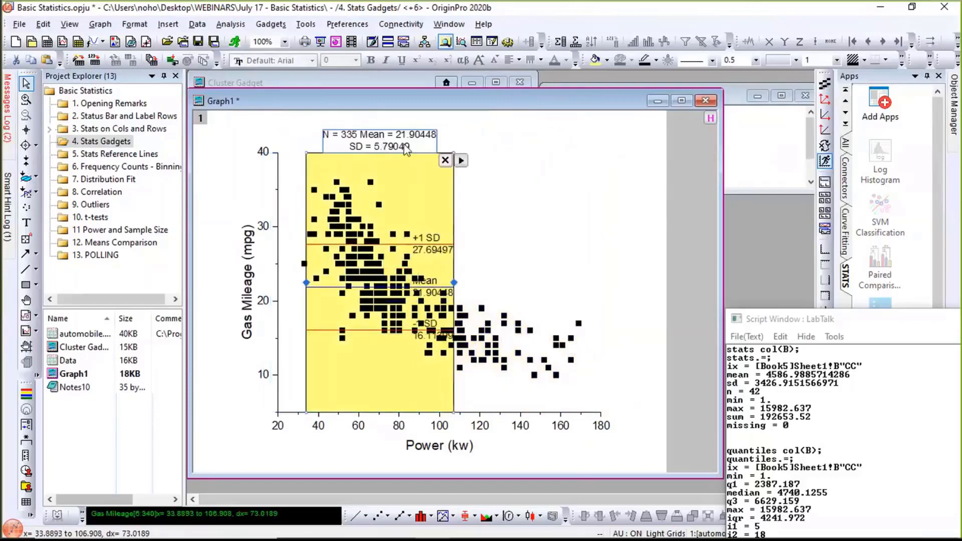
- Set the Statistics gadget preferences to also show Minimum and Sum above the region of interest
click(465, 159)
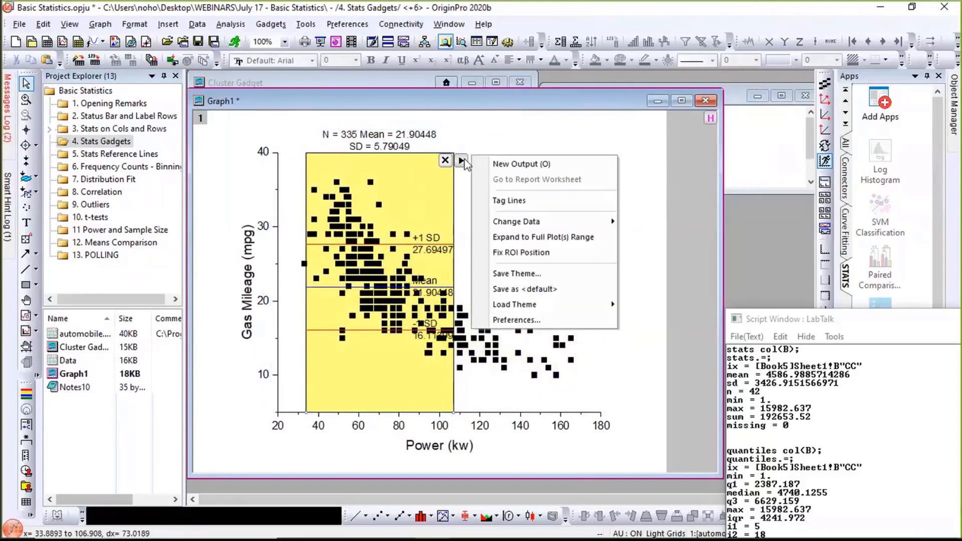
click(516, 320)
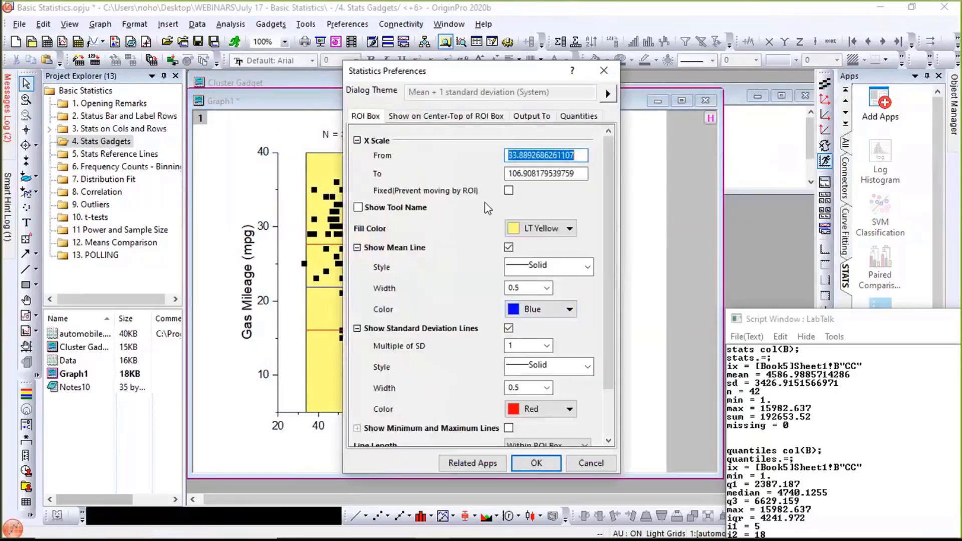
click(440, 116)
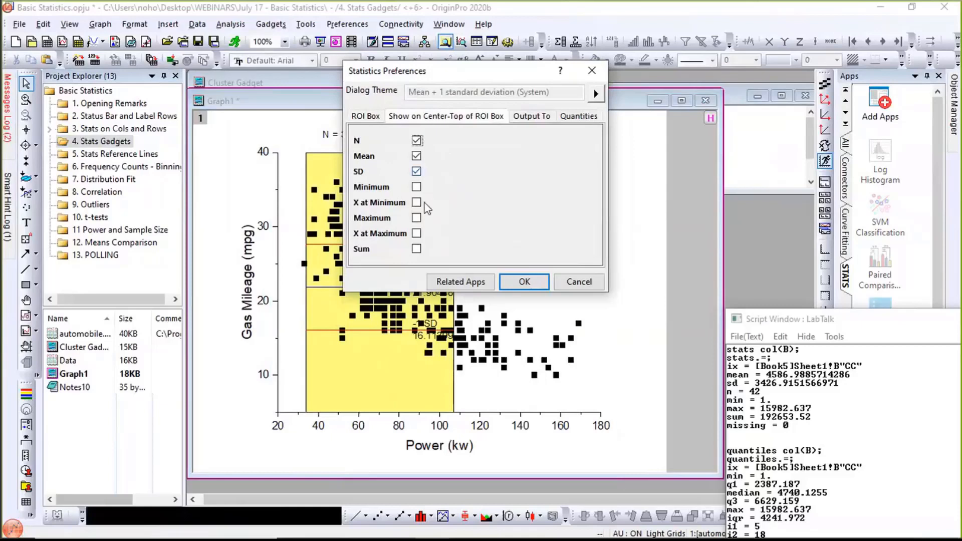
click(417, 250)
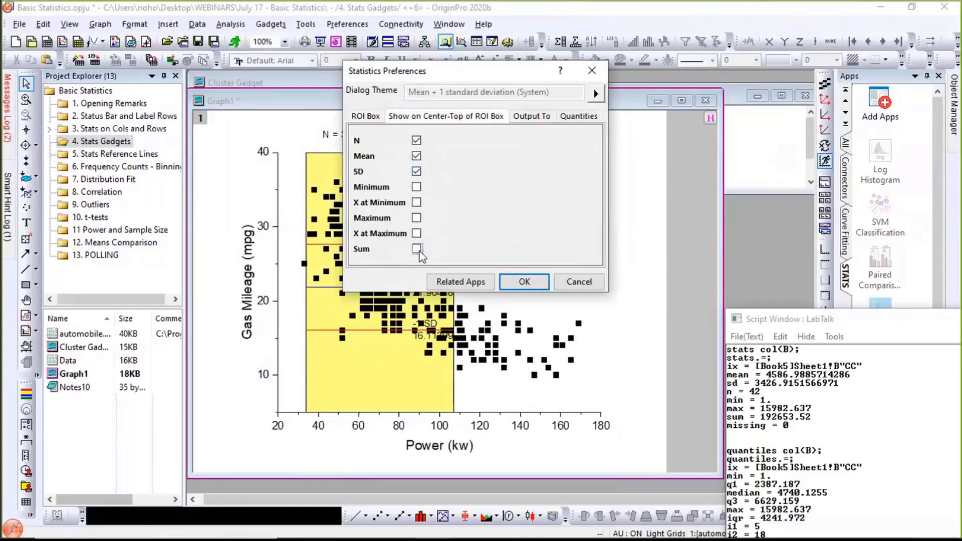
click(417, 187)
click(523, 282)
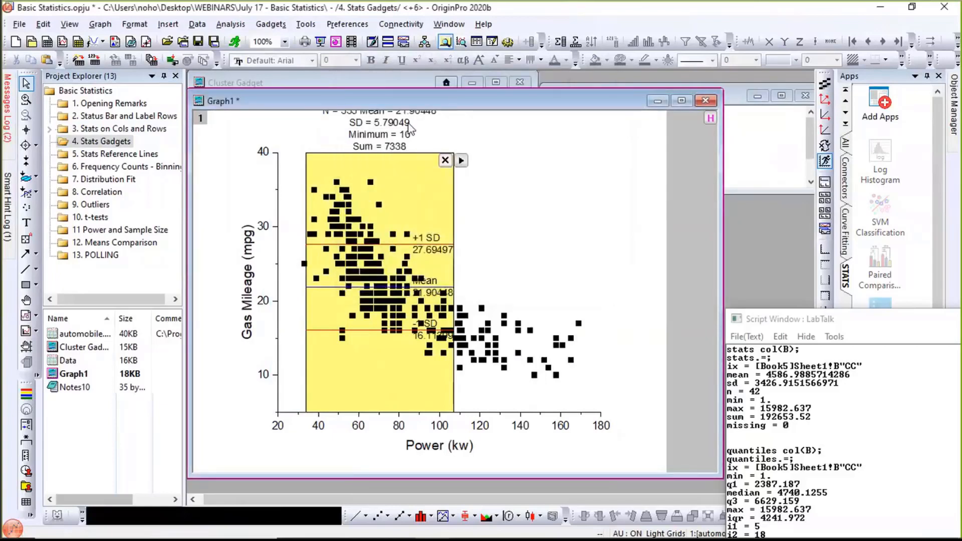
- Move the statistics text label down so all its lines fit within the graph page
click(409, 129)
drag(393, 159, 394, 162)
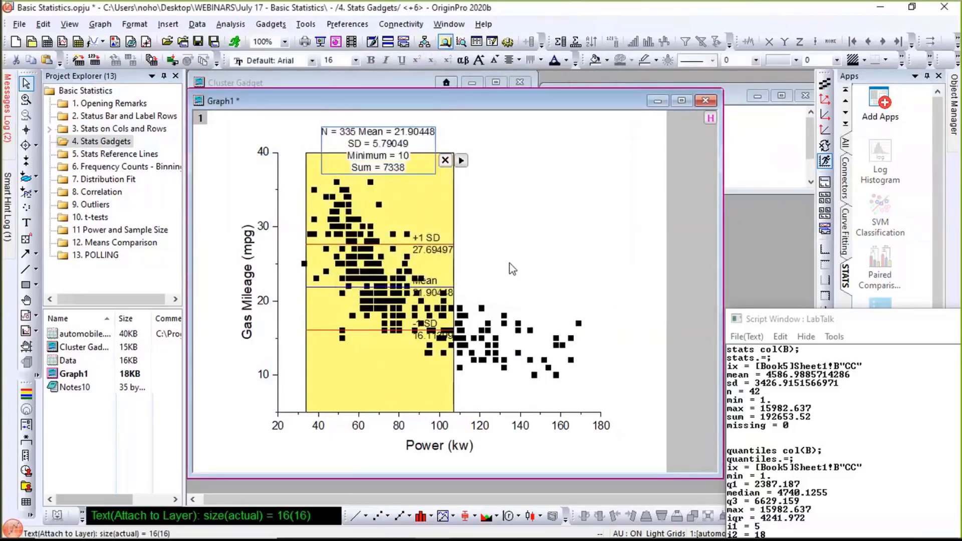
click(511, 269)
- Enlarge the Cluster Gadget graph window and add a Cluster gadget to it with a Circle region of interest
click(354, 86)
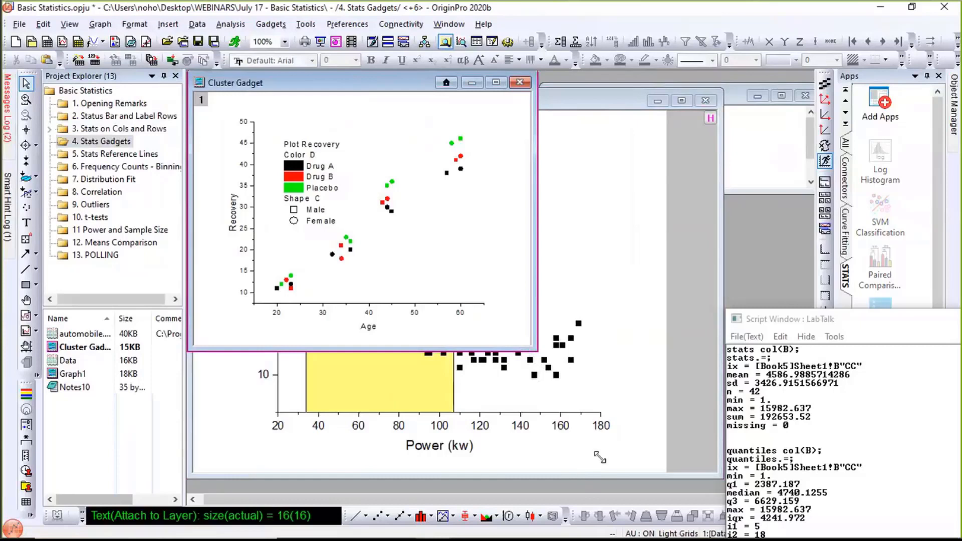
drag(536, 350, 599, 457)
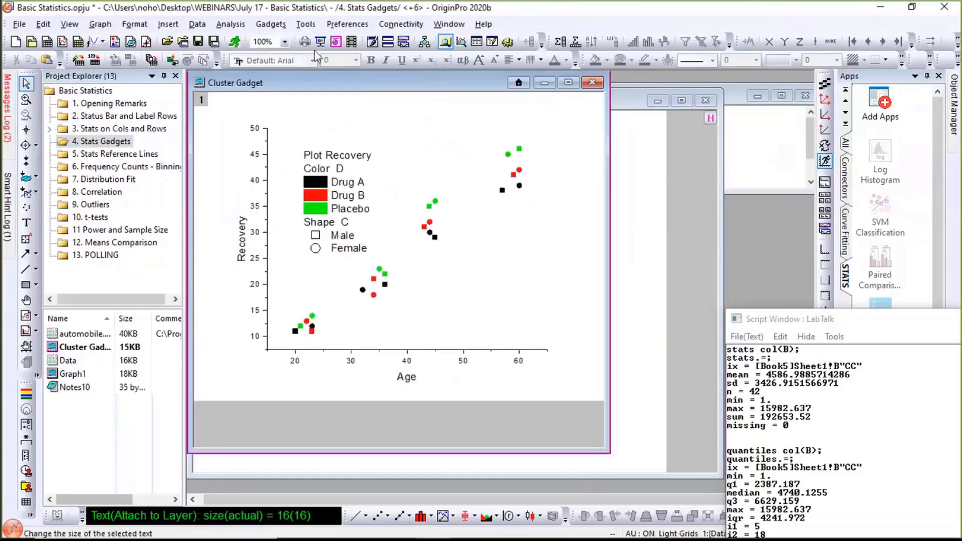
click(273, 24)
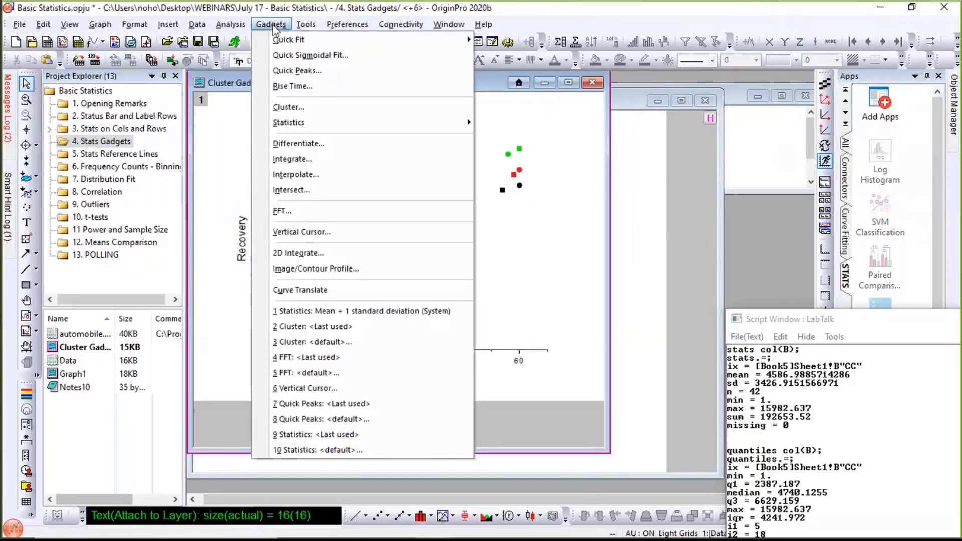
click(287, 107)
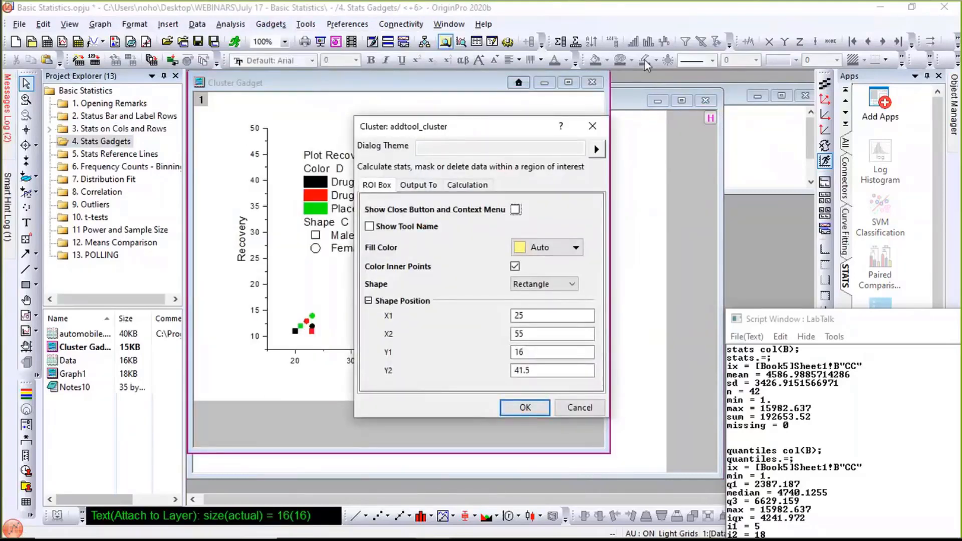
drag(431, 127, 635, 57)
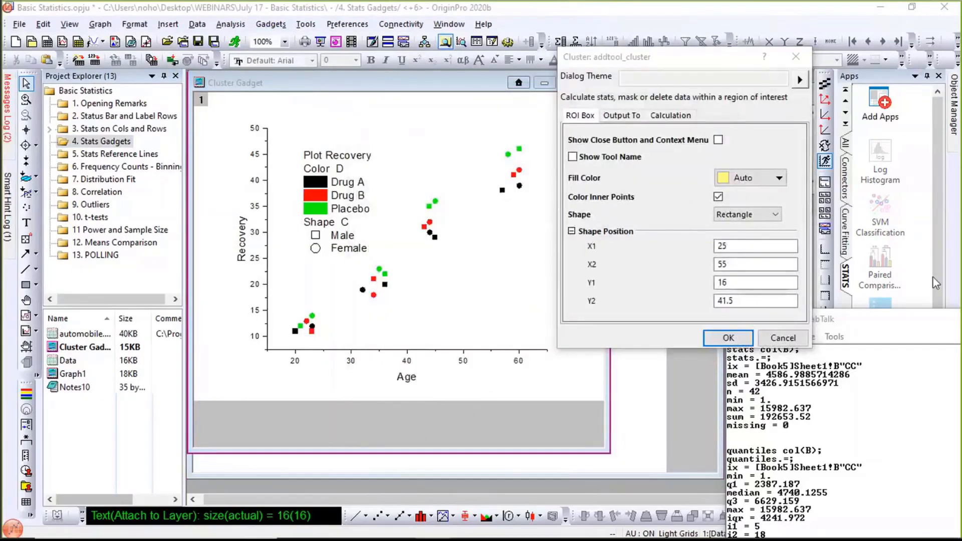
click(720, 216)
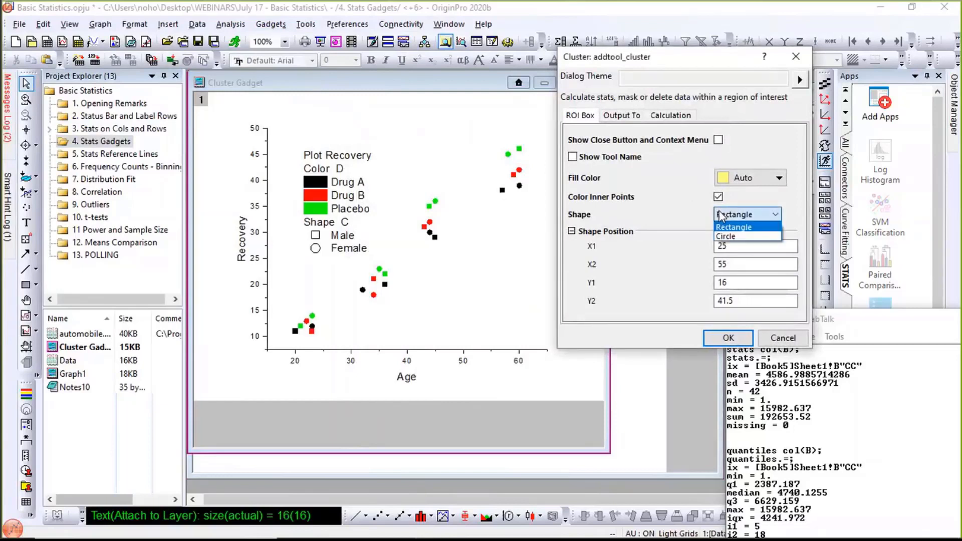
click(728, 238)
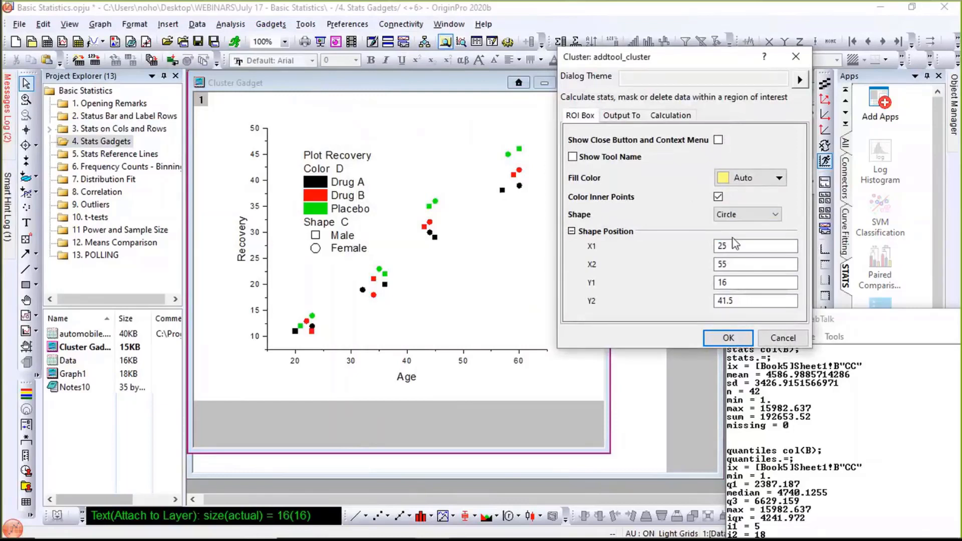
click(729, 337)
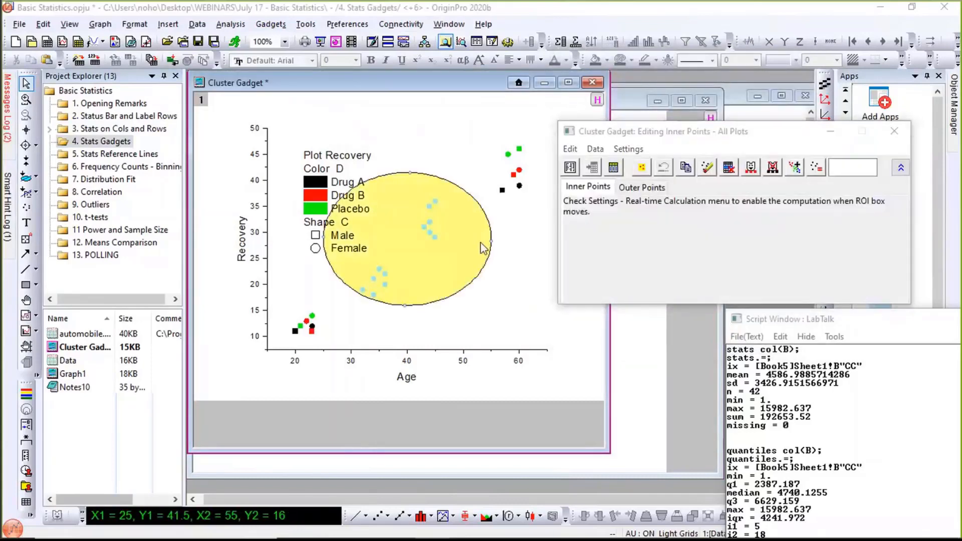
- Move the circular region over the points near Age 60 and shrink it to enclose only that cluster
drag(482, 242, 553, 176)
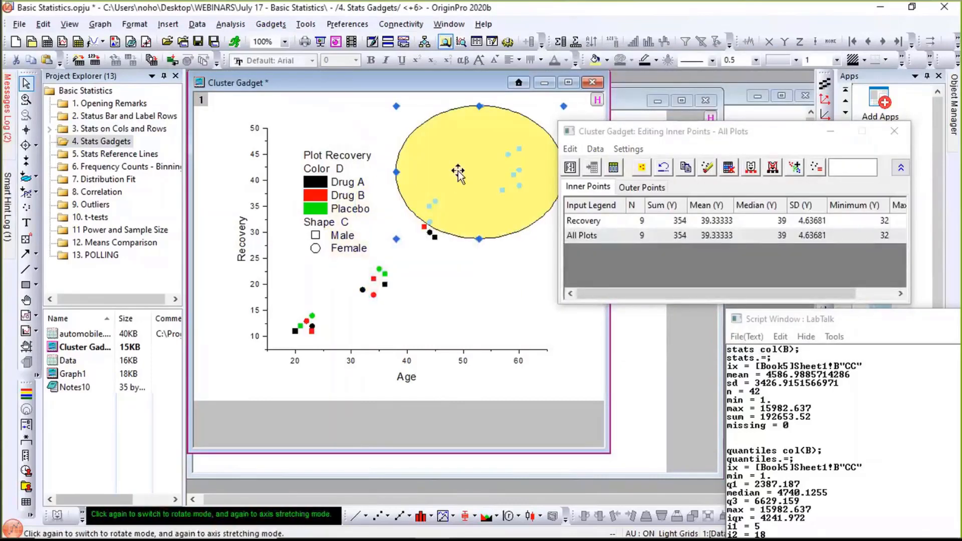
drag(396, 241, 396, 241)
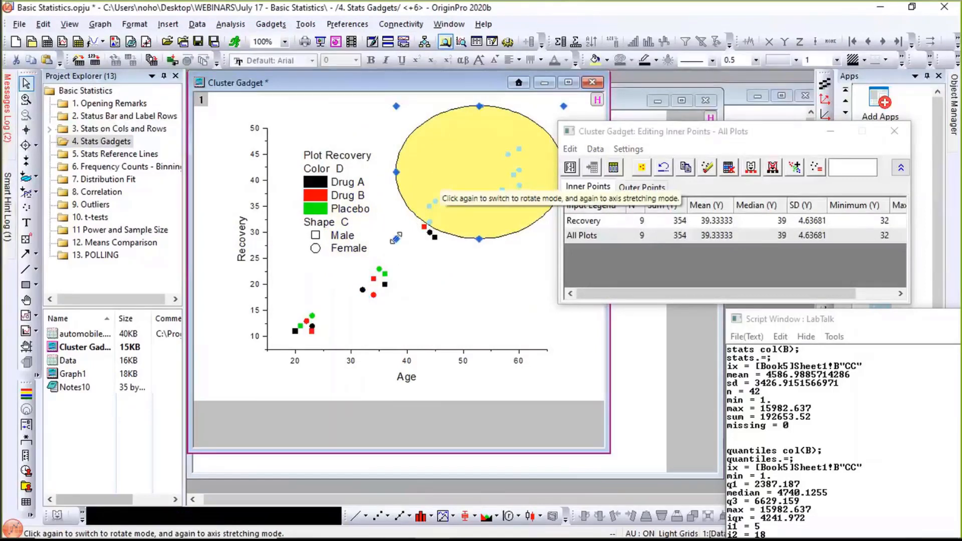
drag(396, 240, 461, 226)
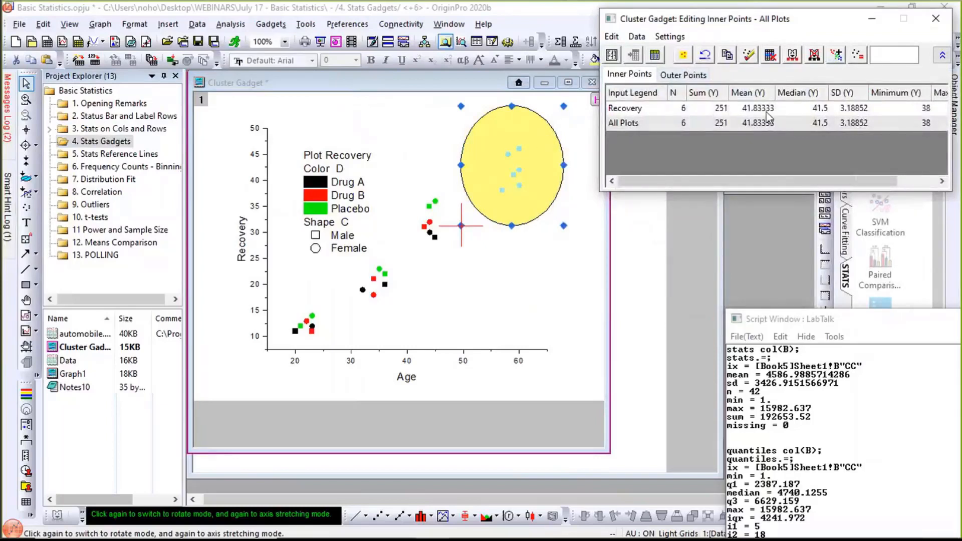
- Move the circle over the cluster near Age 35 and on to the one near Age 20, and bring the gadget results window closer
drag(512, 125, 388, 244)
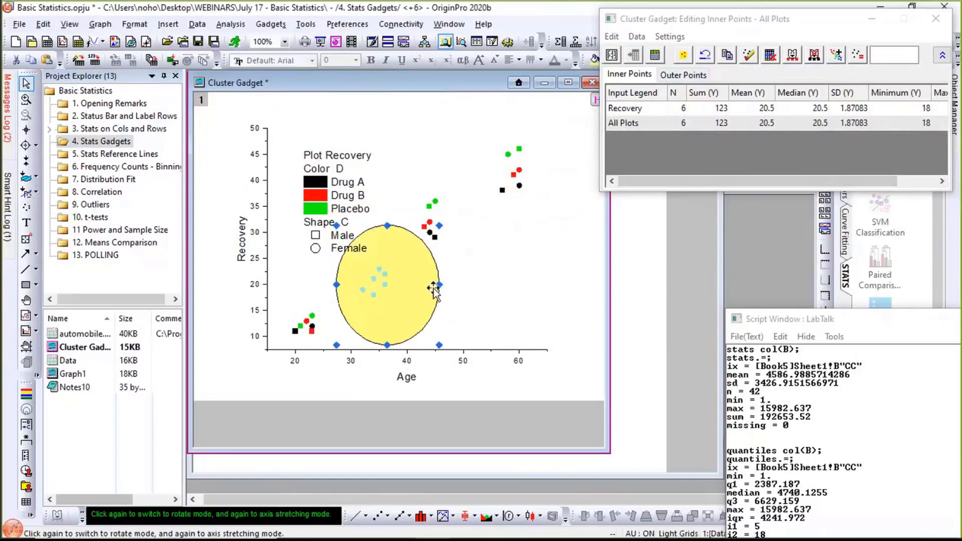
drag(429, 285, 362, 295)
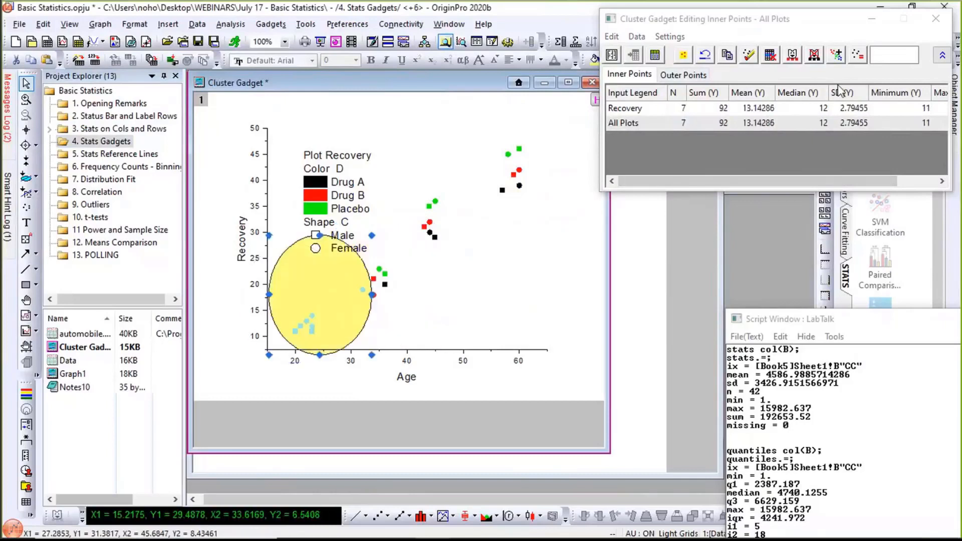
drag(745, 23, 599, 78)
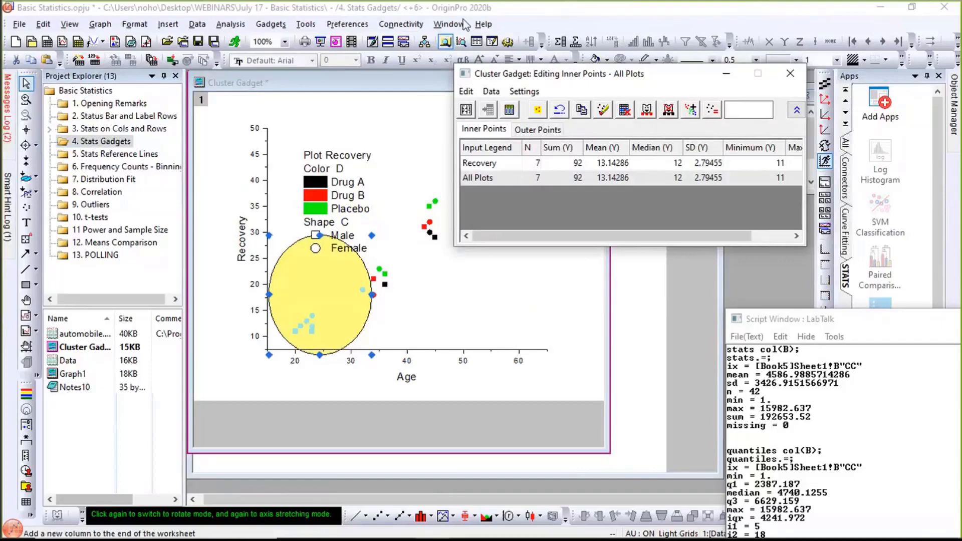
- Open the 5. Stats Reference Lines folder and arrange its windows with Graph2 moved up and the Book2 worksheet in front
click(151, 154)
click(151, 155)
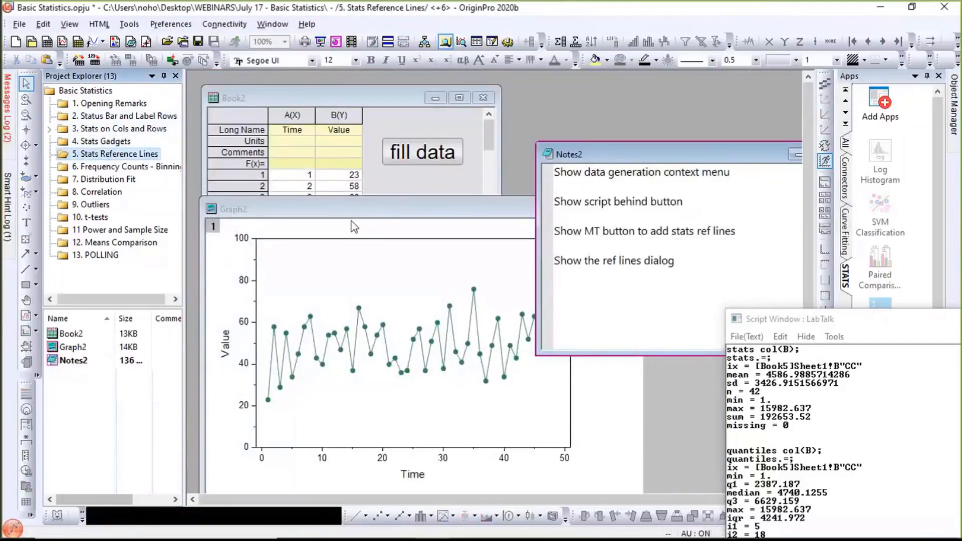
click(354, 211)
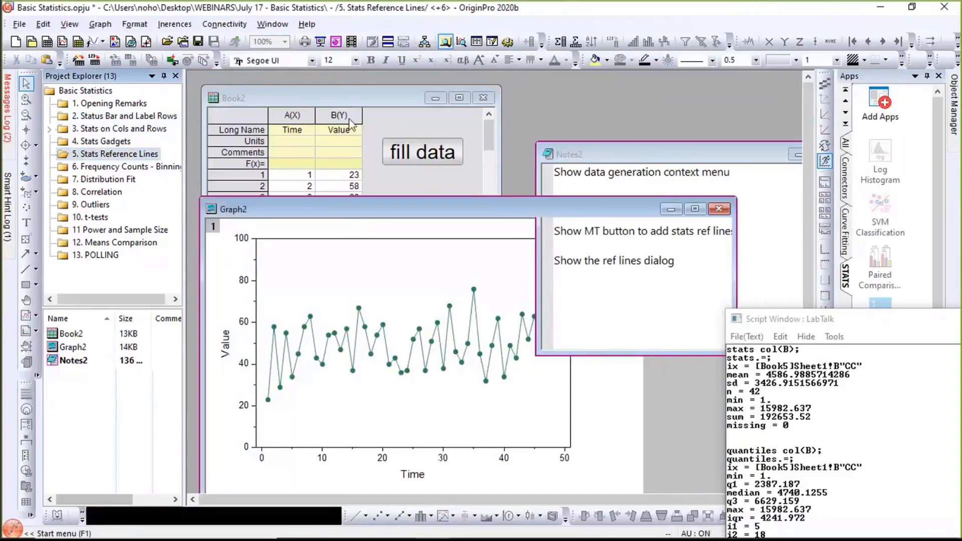
drag(356, 213, 352, 124)
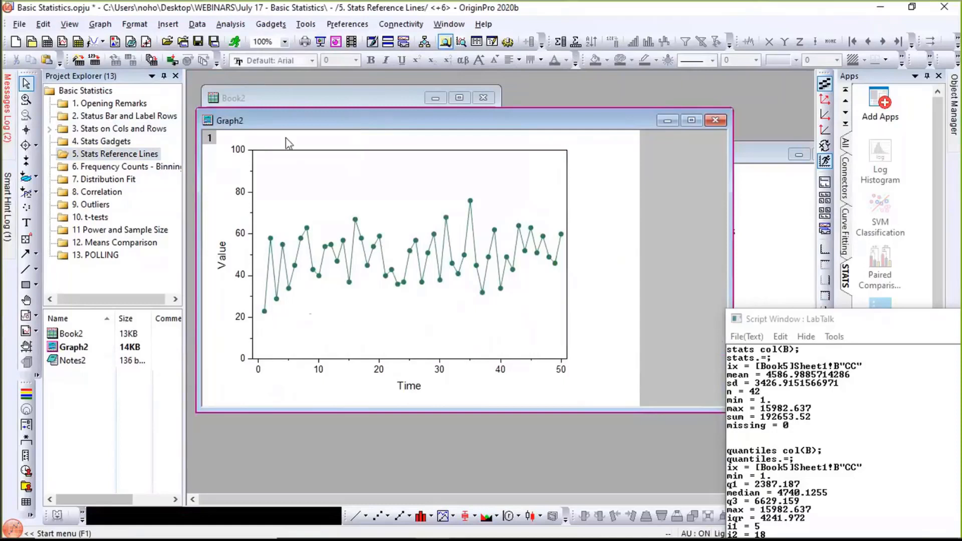
click(299, 97)
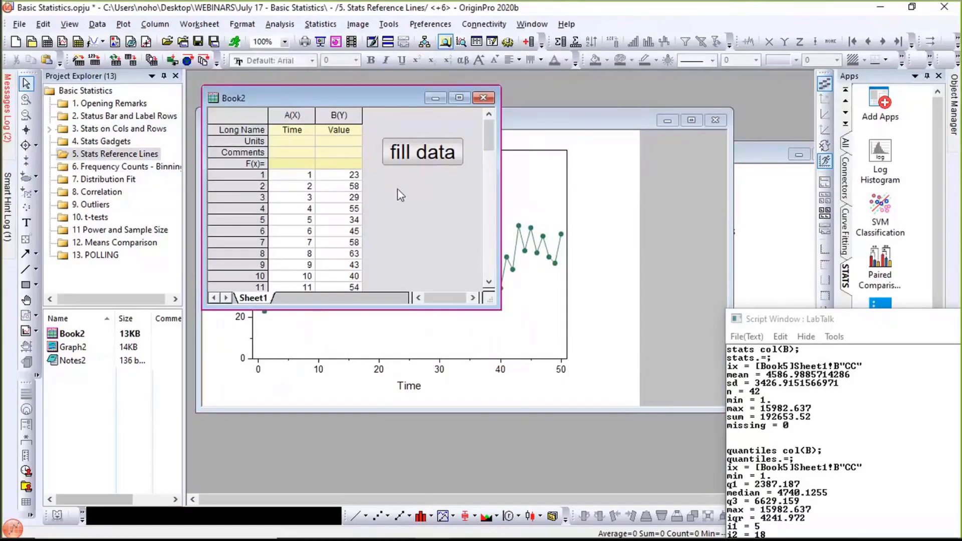
- Examine the script behind the worksheet's fill data button, including its run trigger and the normal(50) term, without changing it
alt+double_click(405, 155)
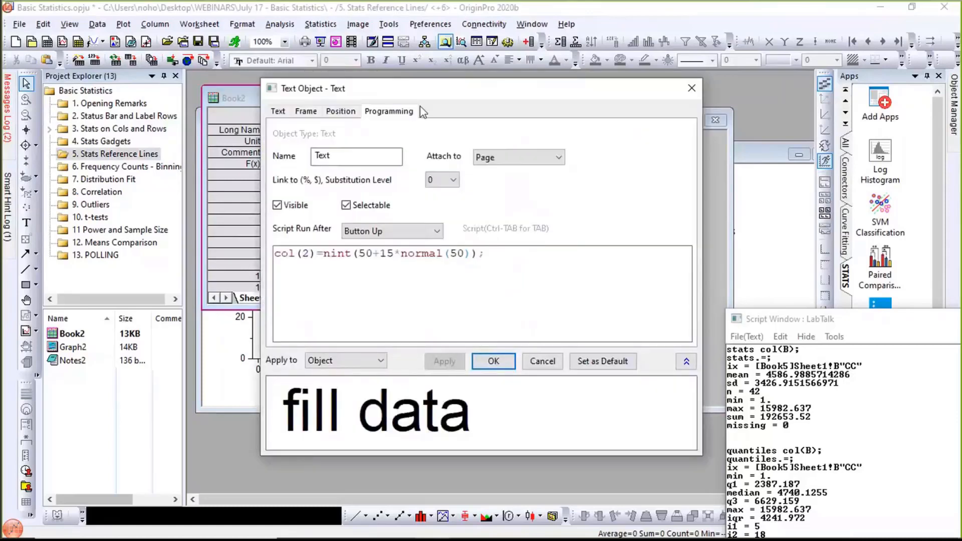
drag(436, 90, 524, 79)
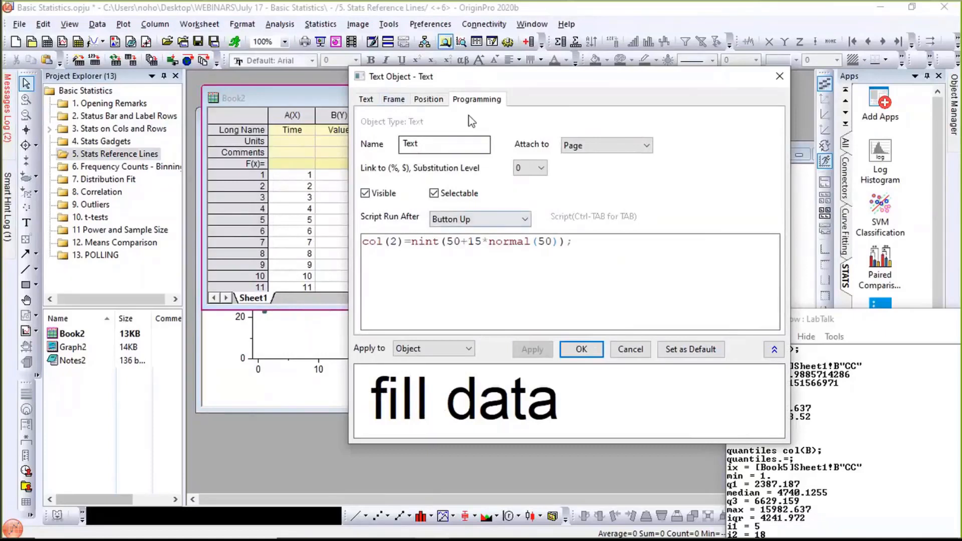
click(473, 219)
click(474, 220)
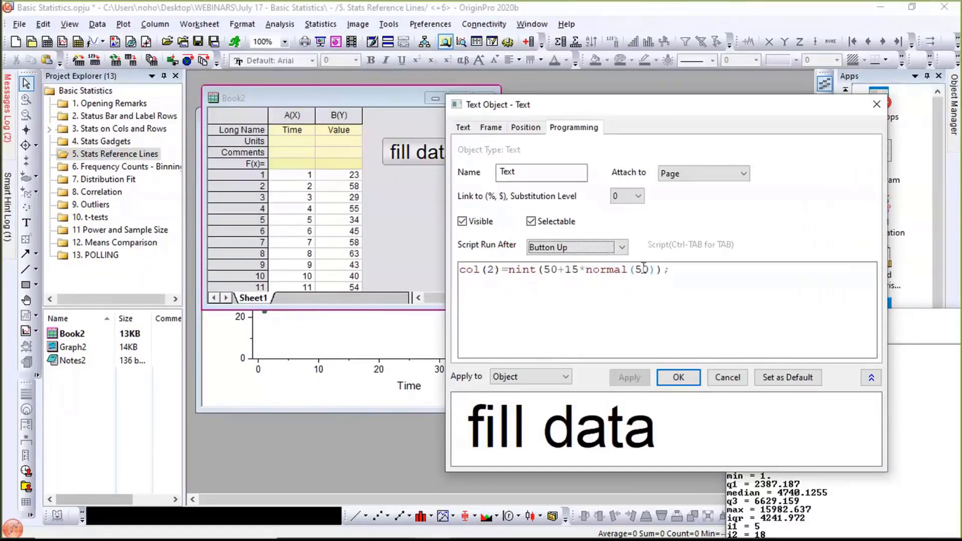
drag(655, 270, 586, 273)
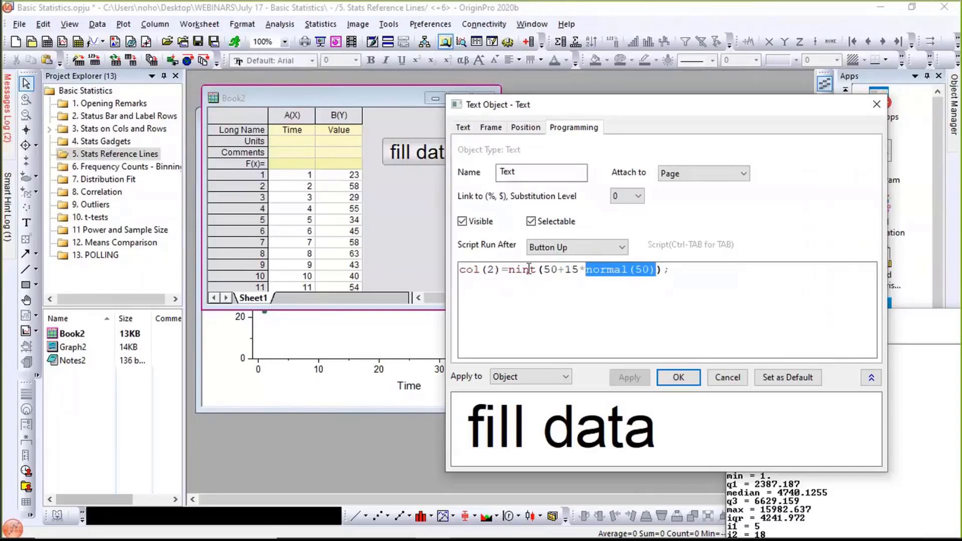
click(727, 378)
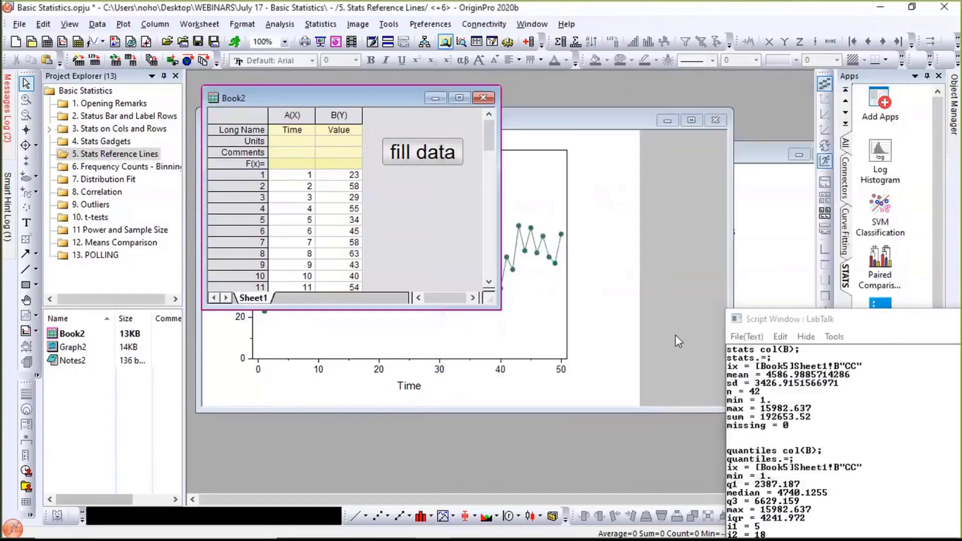
- Run the fill data button several times to refill the Value column with new random numbers
click(410, 156)
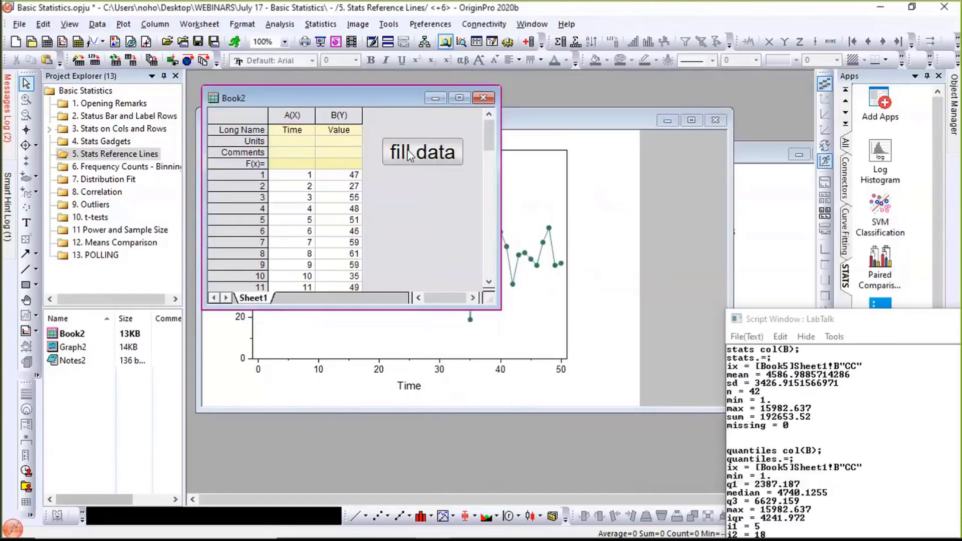
click(410, 156)
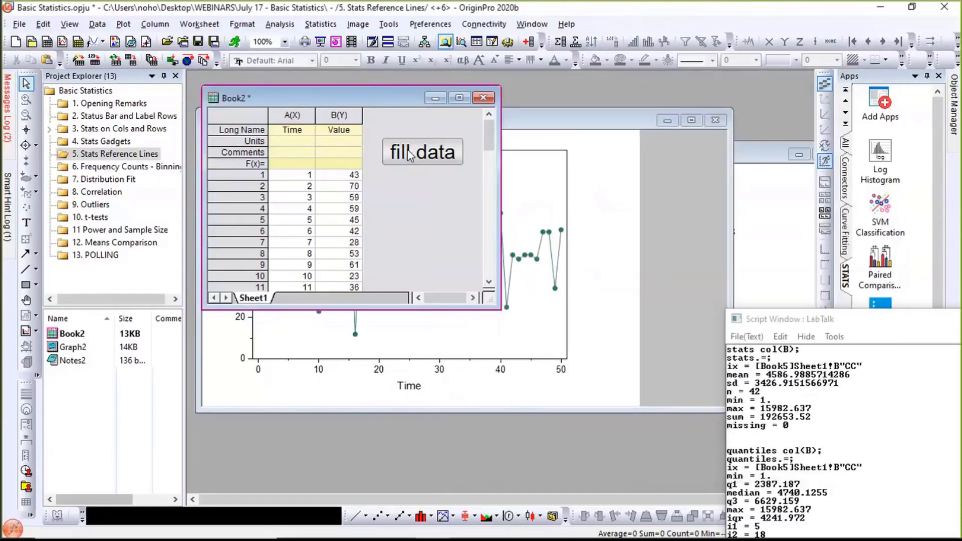
click(408, 151)
click(408, 151)
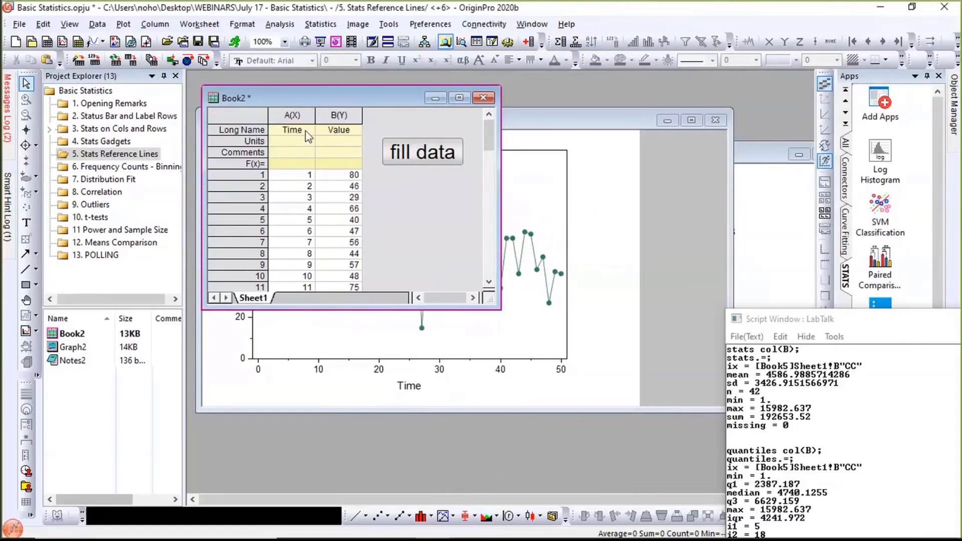
- Review the Fill Column with options available for the Value column without applying any
click(338, 117)
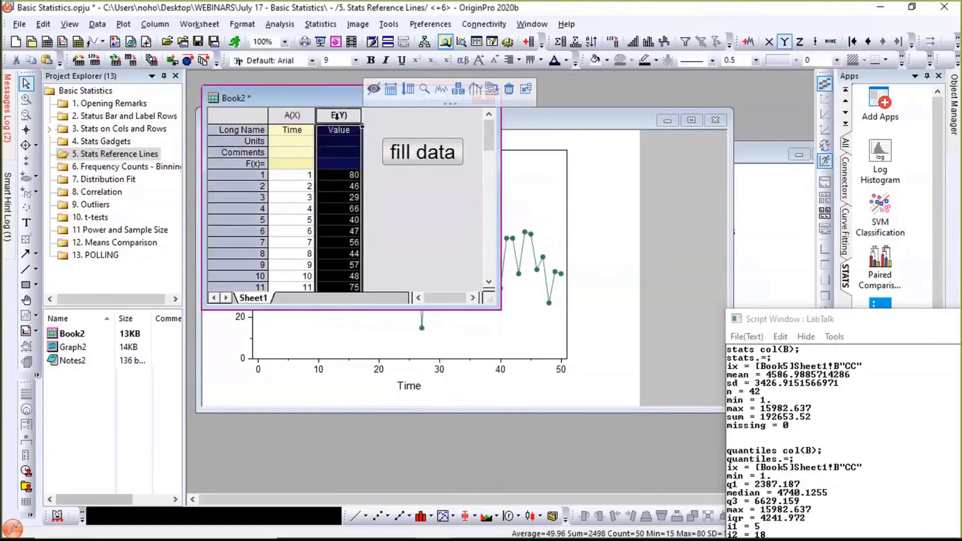
right_click(338, 115)
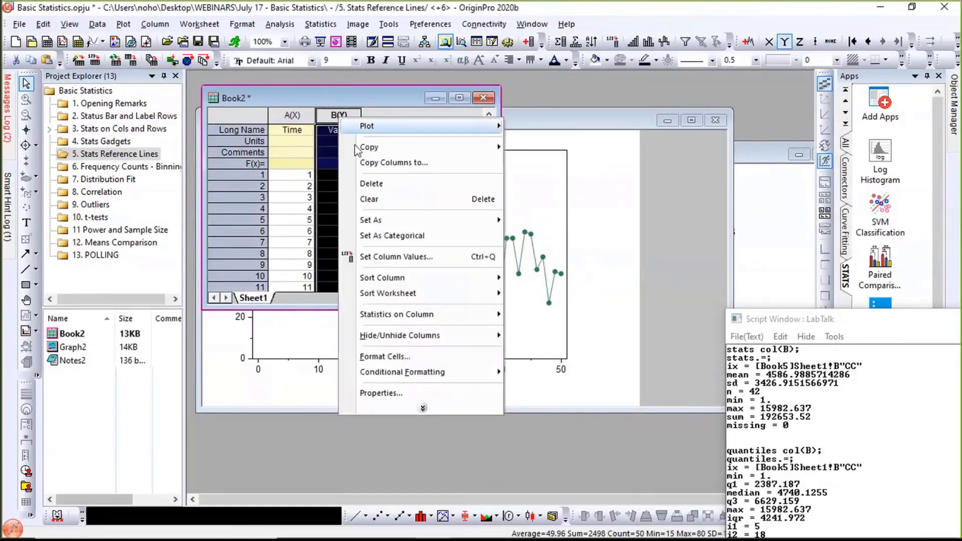
click(422, 408)
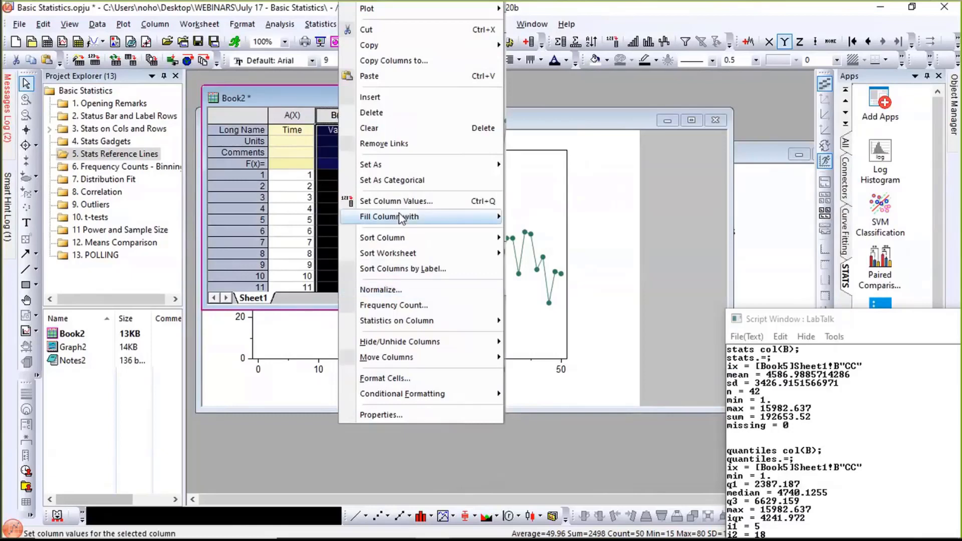
mouse_move(401, 216)
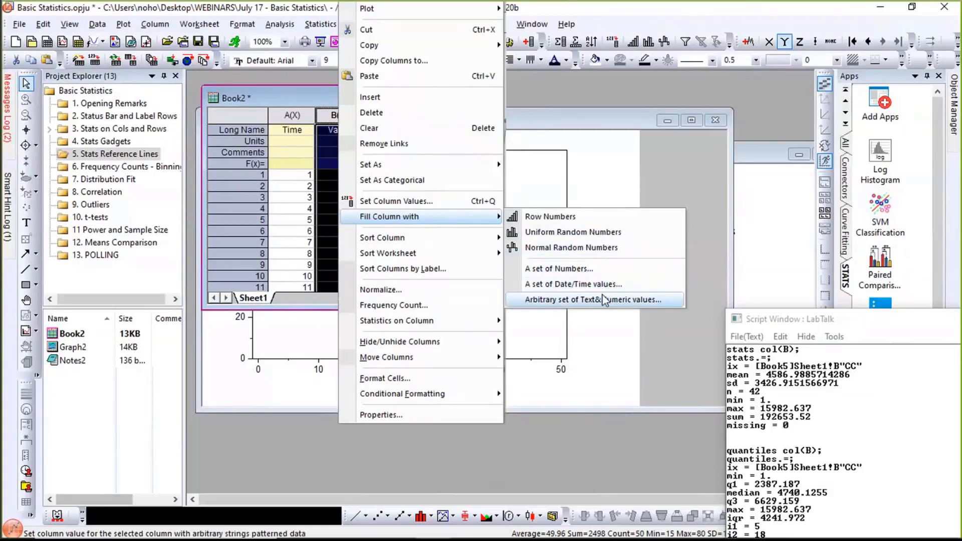
click(659, 188)
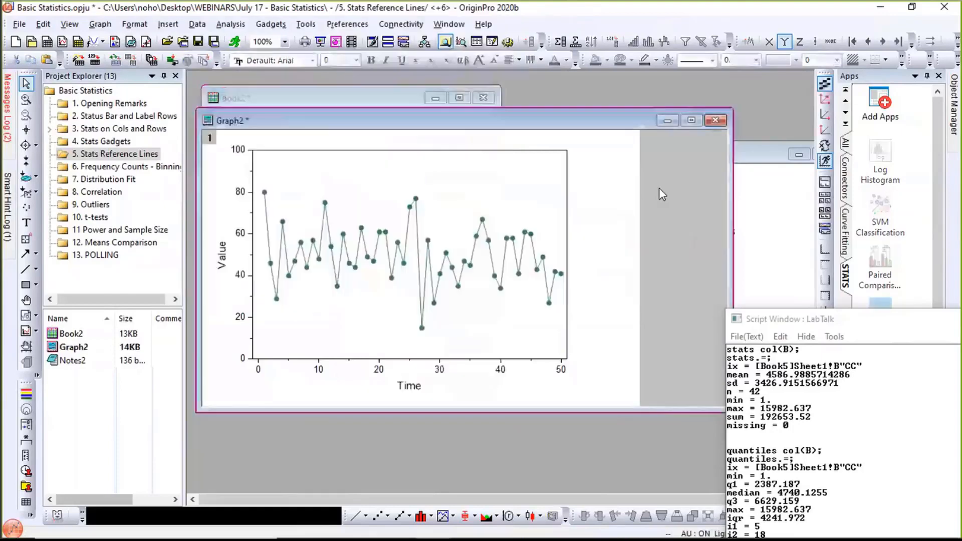
- Move Graph2 below the worksheet's header, shift the Script Window aside and enlarge the graph window
drag(443, 115, 441, 160)
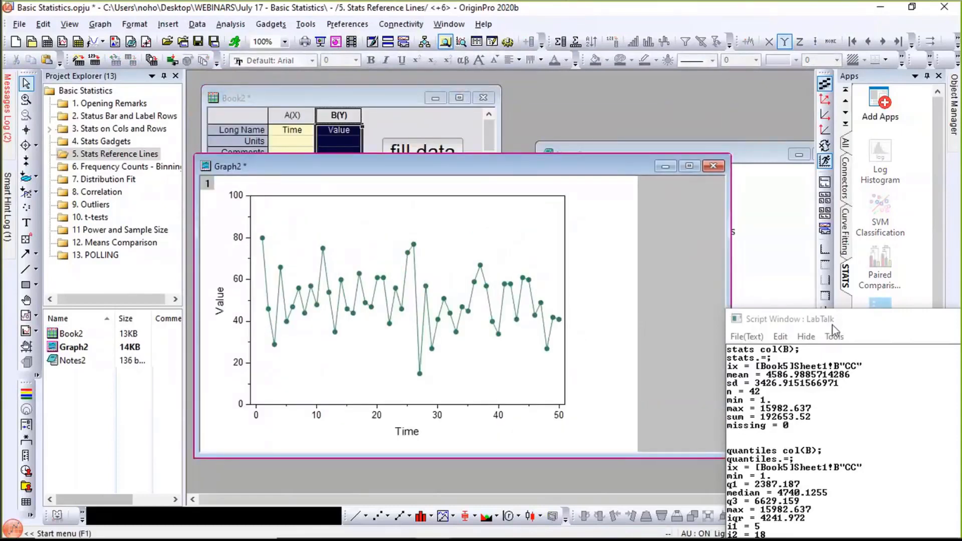
drag(834, 331, 935, 334)
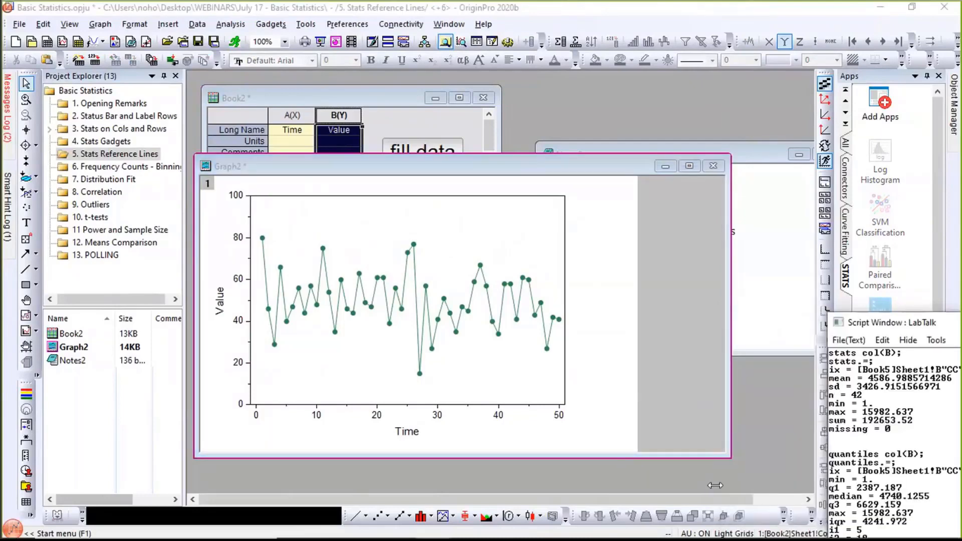
drag(715, 485, 716, 483)
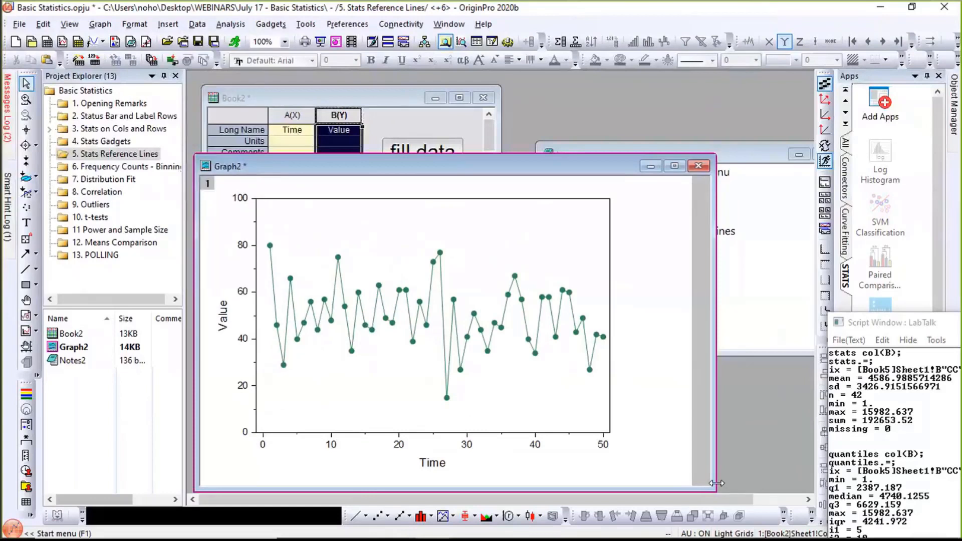
- Add statistics reference lines for Mean, Mean+SD and Mean-SD to the Value versus Time graph
click(603, 227)
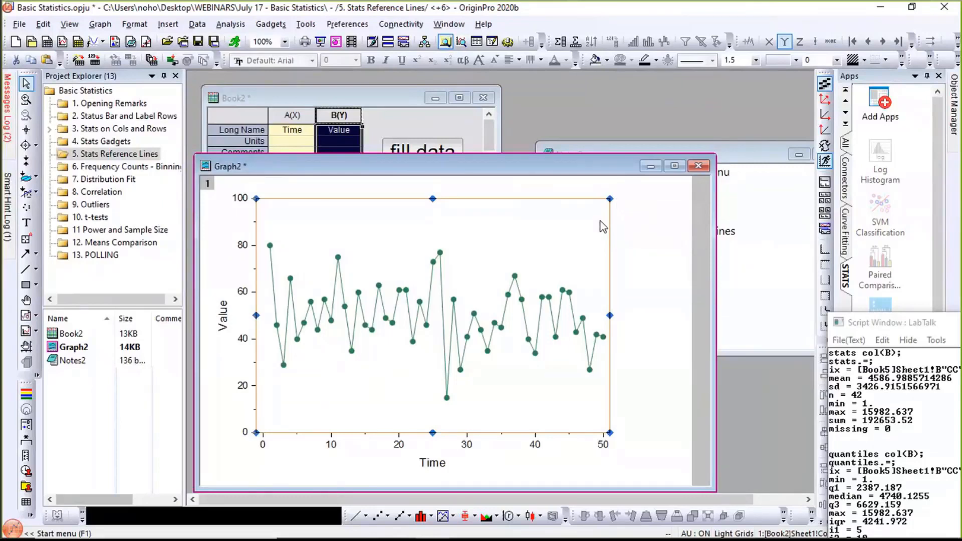
mouse_move(644, 231)
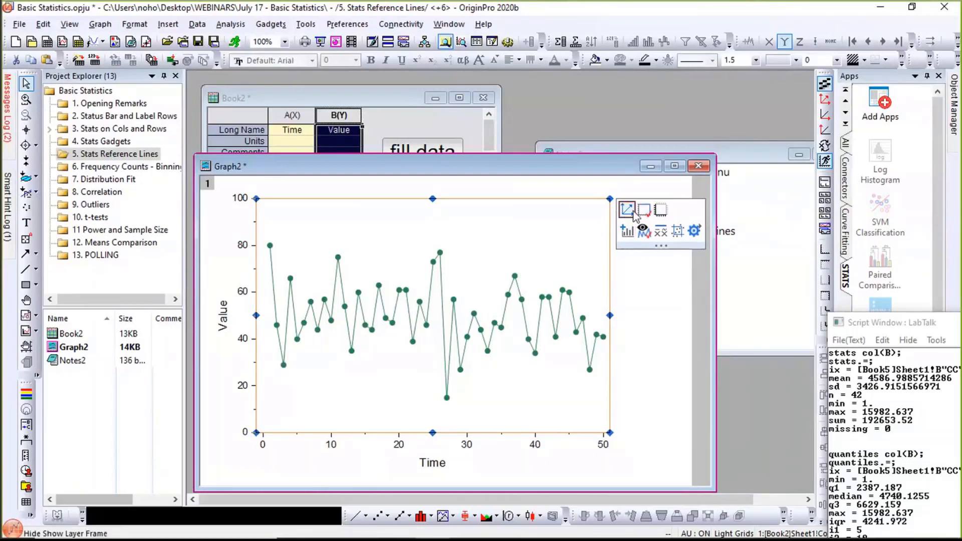
click(661, 231)
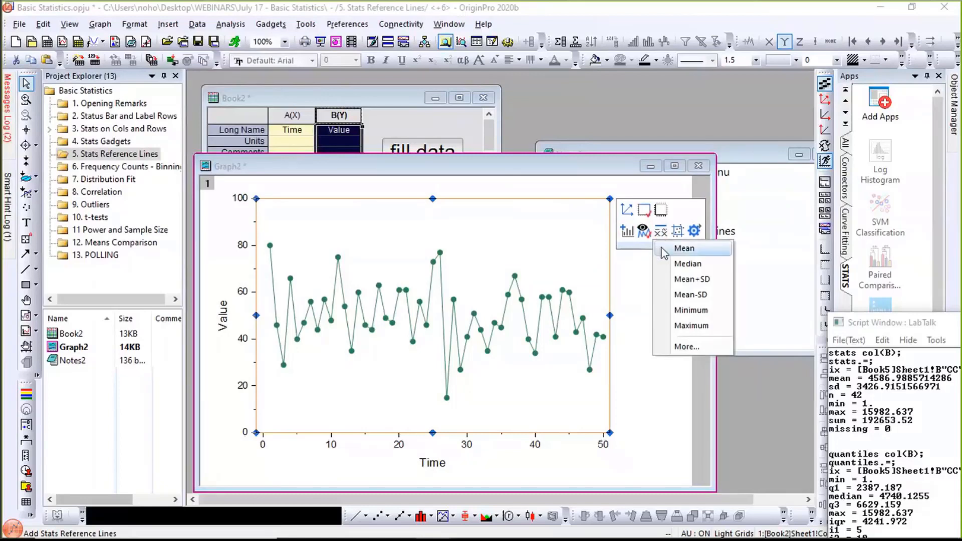
click(662, 249)
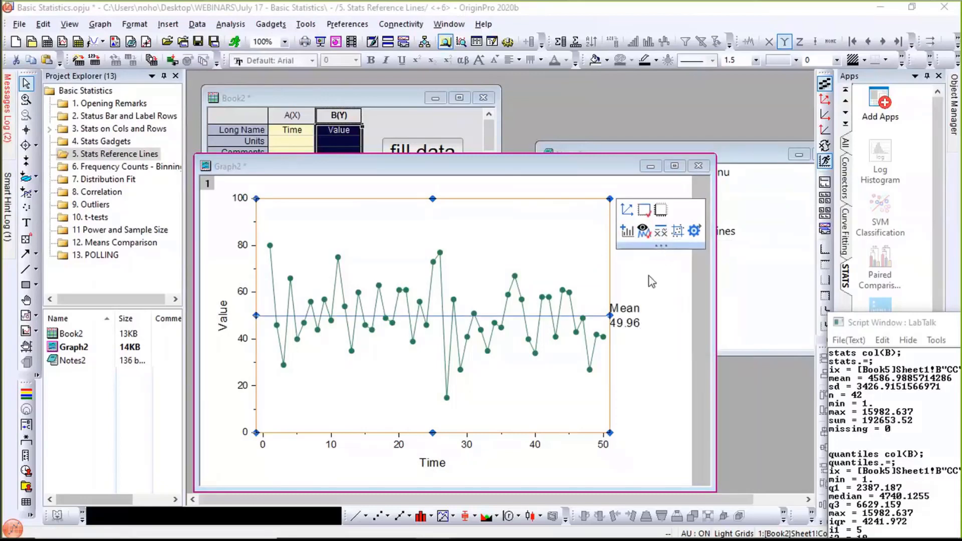
click(661, 232)
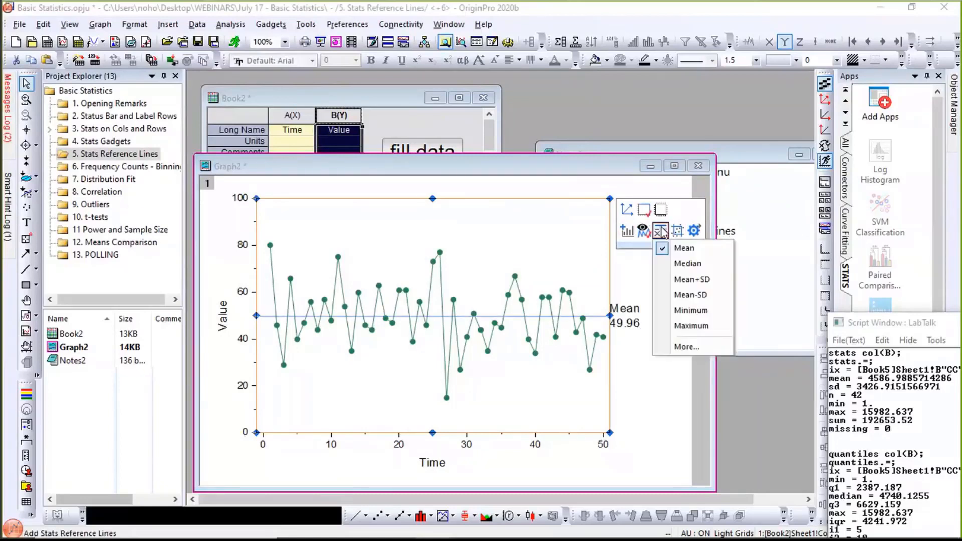
click(660, 278)
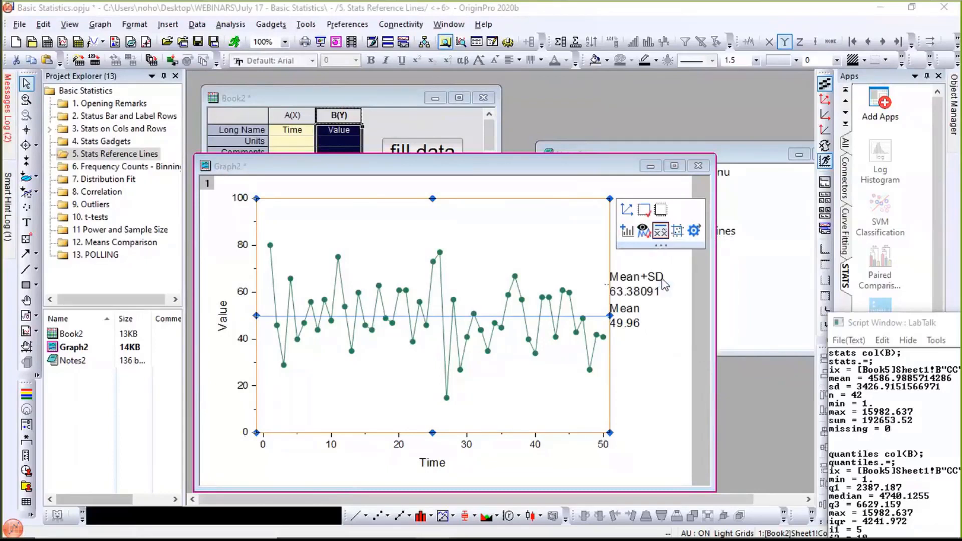
click(661, 232)
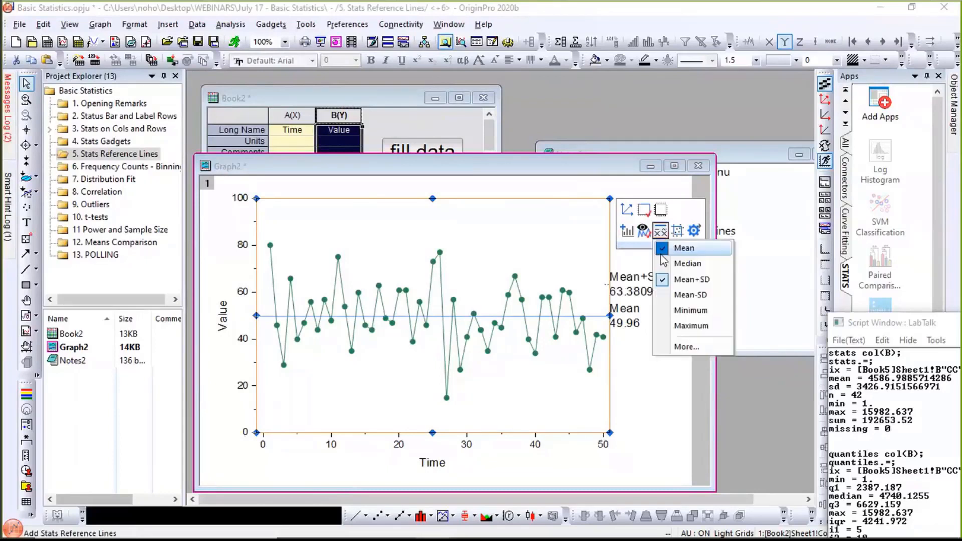
click(661, 299)
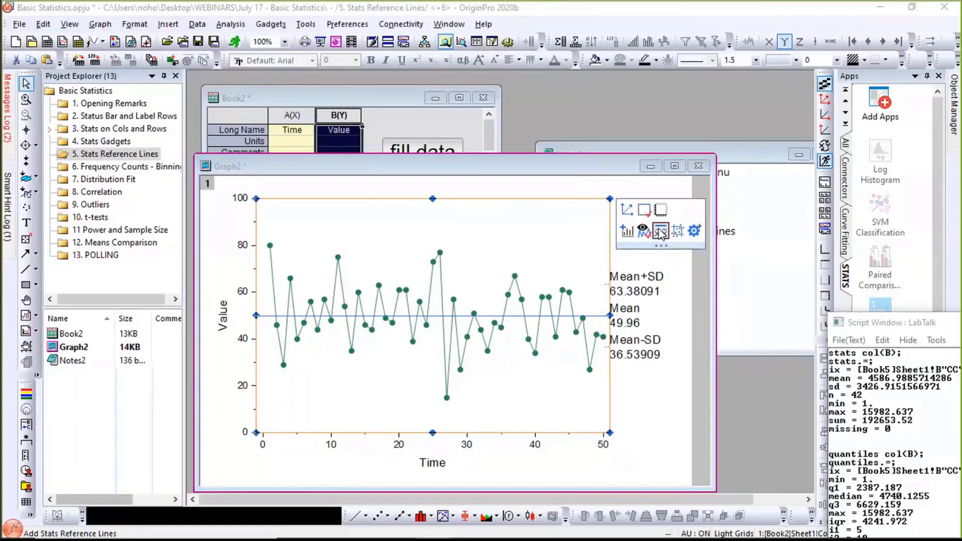
click(662, 232)
click(659, 311)
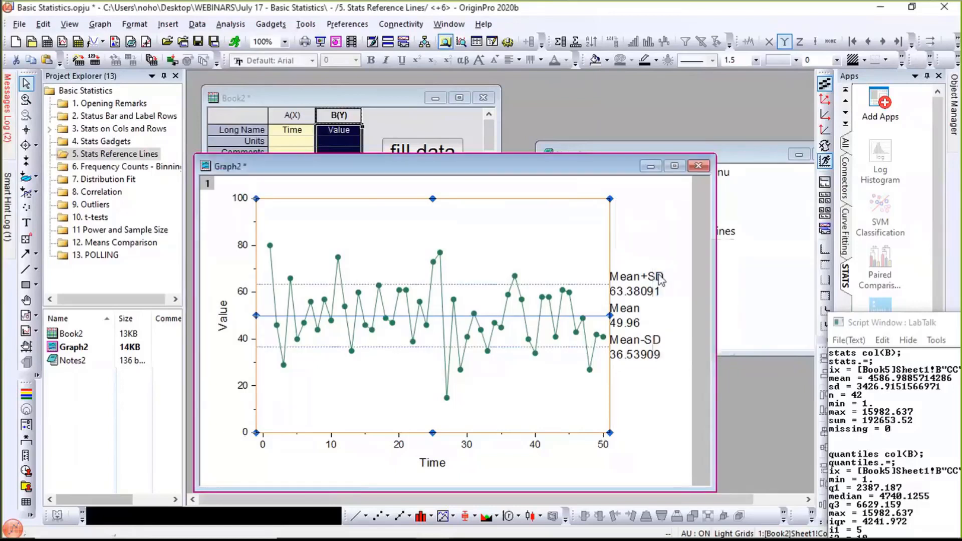
- Add Minimum and Maximum statistics reference lines to the same graph layer
click(604, 223)
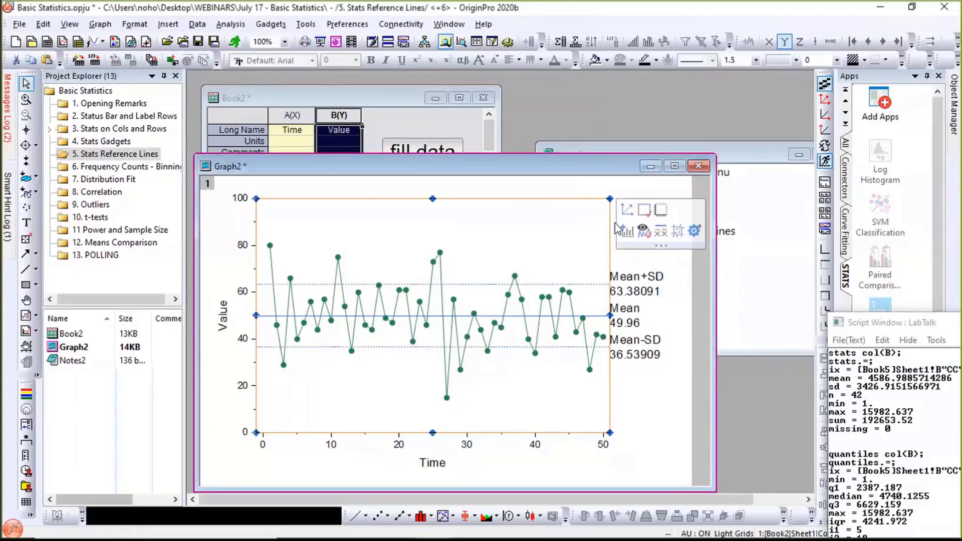
click(661, 232)
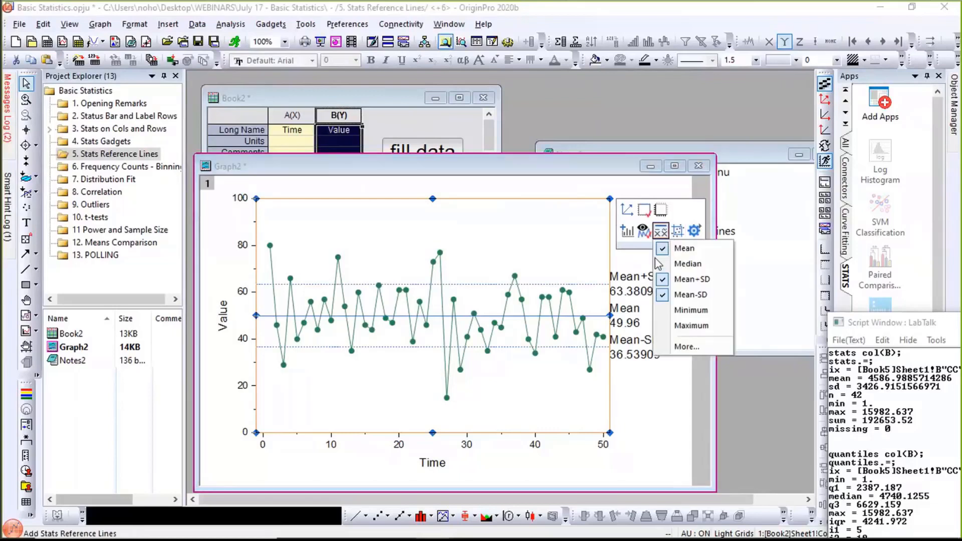
click(674, 311)
click(665, 234)
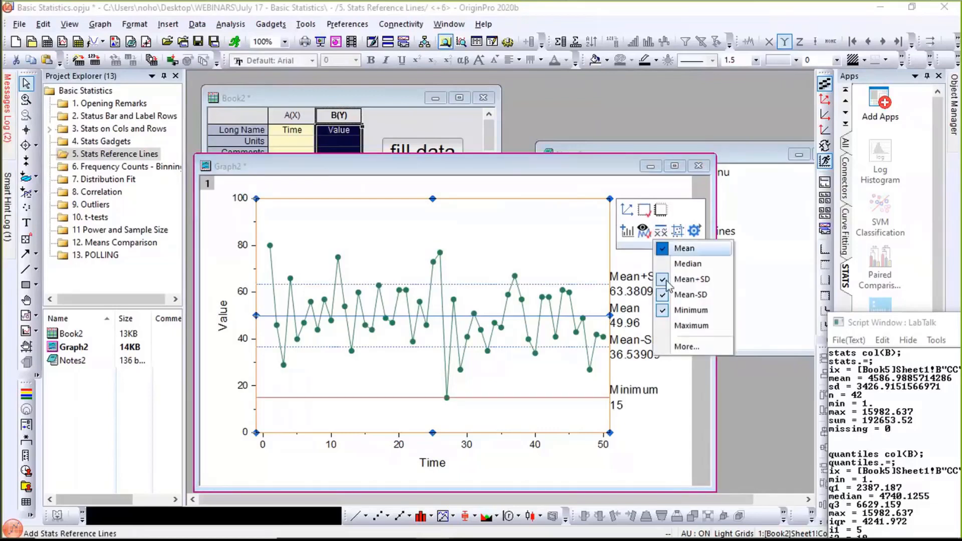
click(669, 326)
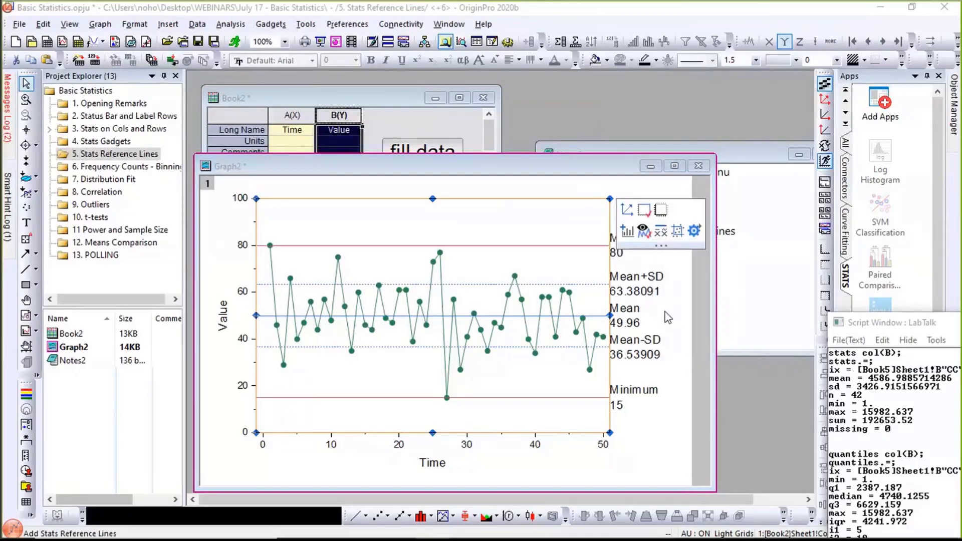
- Move Graph2 up, enlarge its window and reduce the font size of all the reference line labels to 20
drag(593, 167, 590, 116)
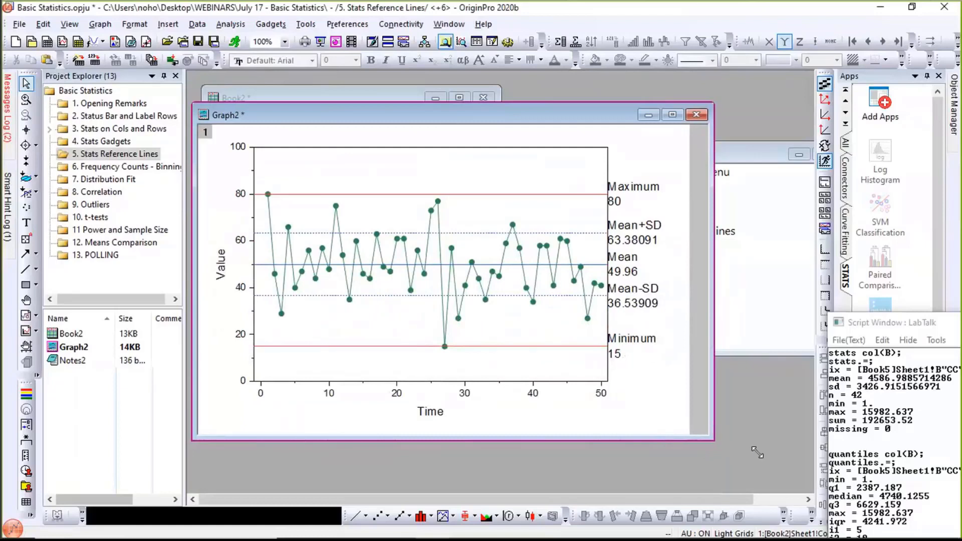
drag(711, 438, 757, 453)
drag(721, 393, 628, 171)
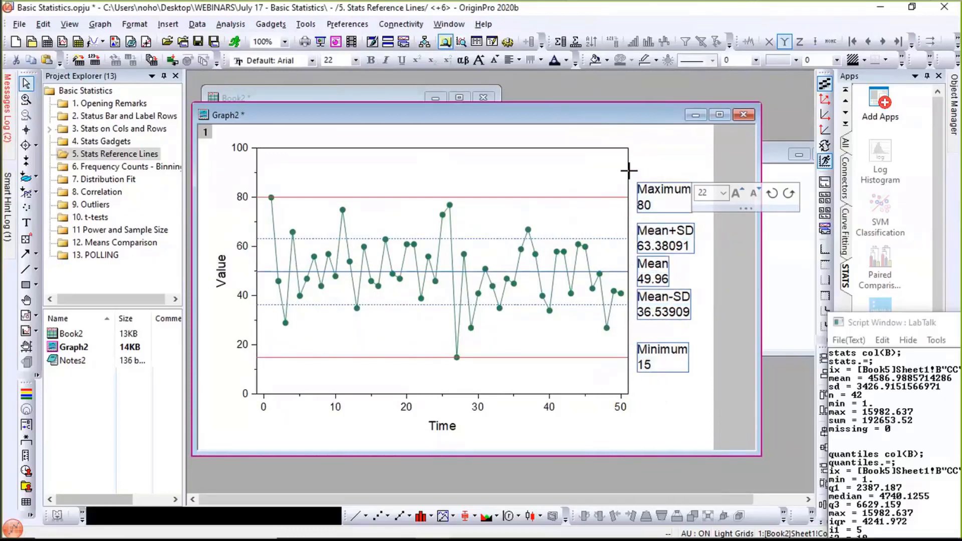
click(754, 195)
click(755, 196)
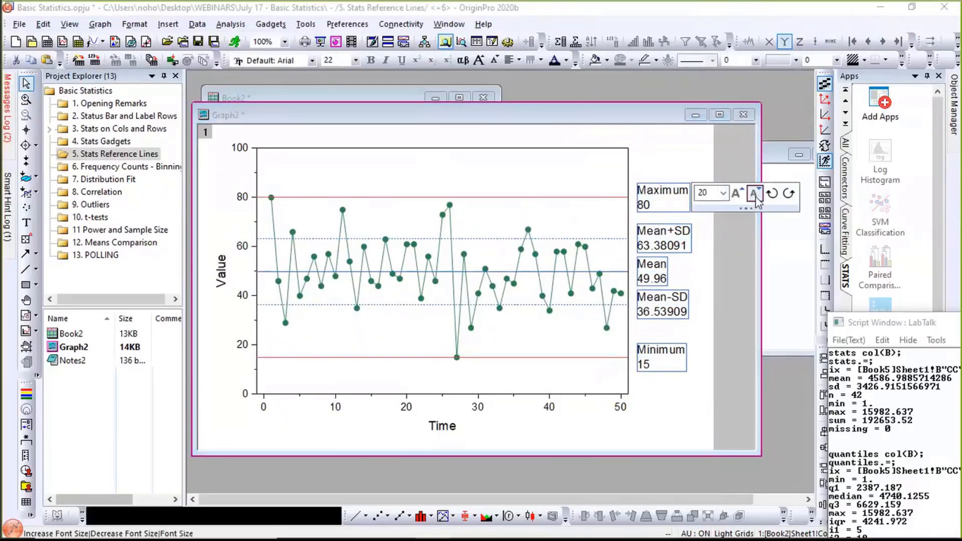
click(745, 253)
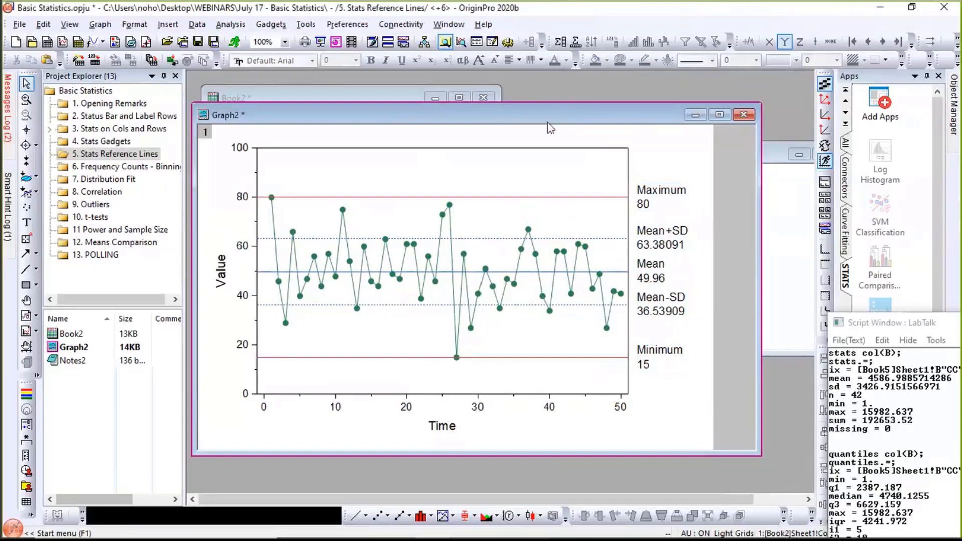
- Shift Graph2 down, bring Book2 to the front and shorten its window so the reference lines stay in view
drag(547, 122, 552, 154)
click(392, 119)
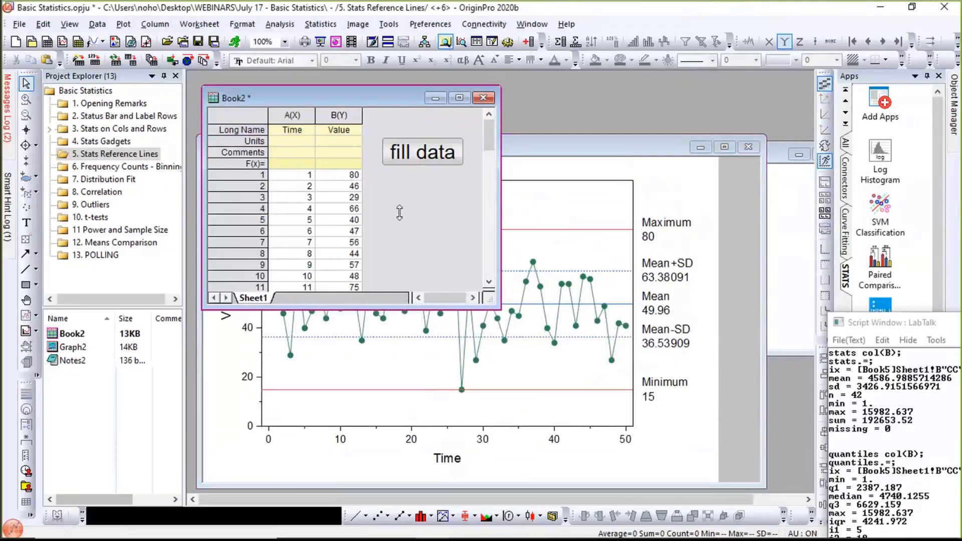
drag(401, 200, 401, 204)
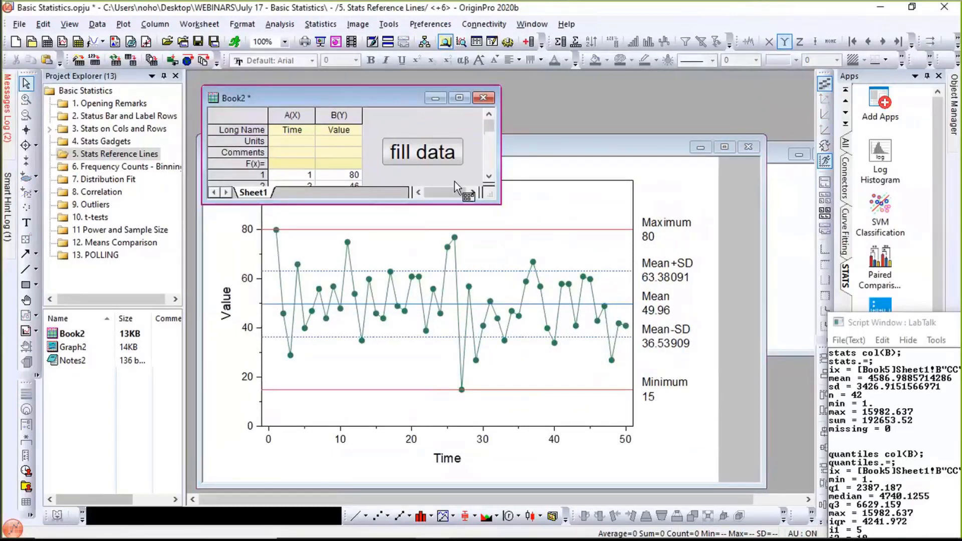
- Refill the Value column with new random data repeatedly using the worksheet's fill data button to update the graph's reference lines
click(420, 162)
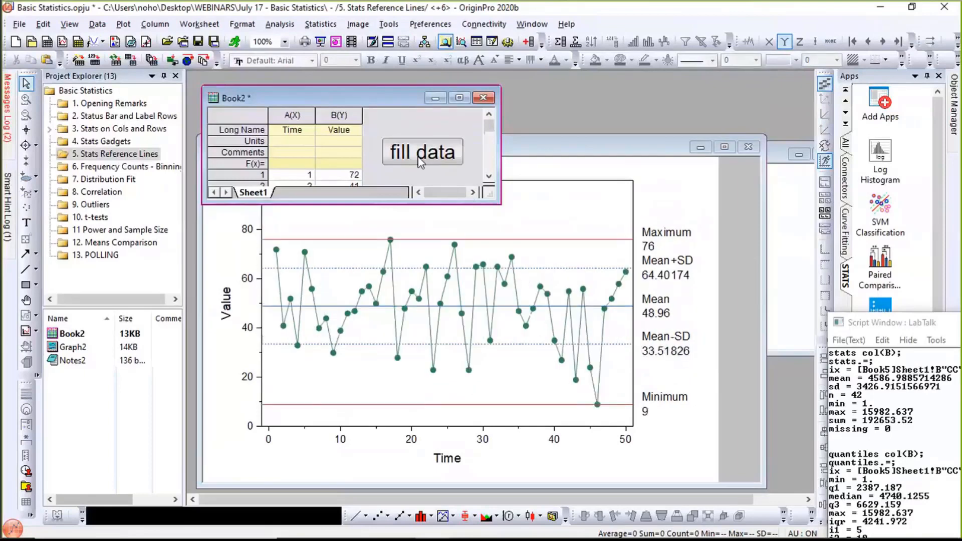
click(420, 162)
click(420, 162)
click(420, 162)
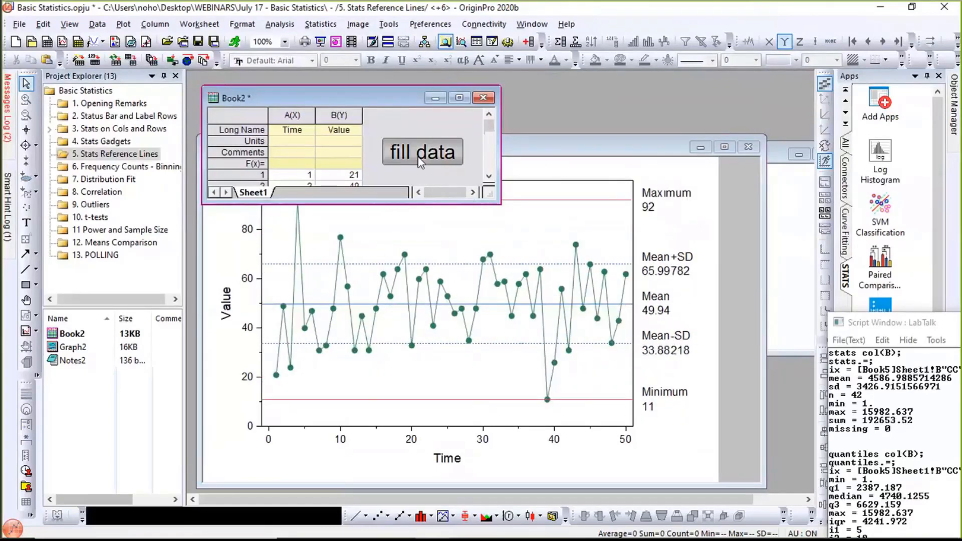
click(420, 162)
click(420, 162)
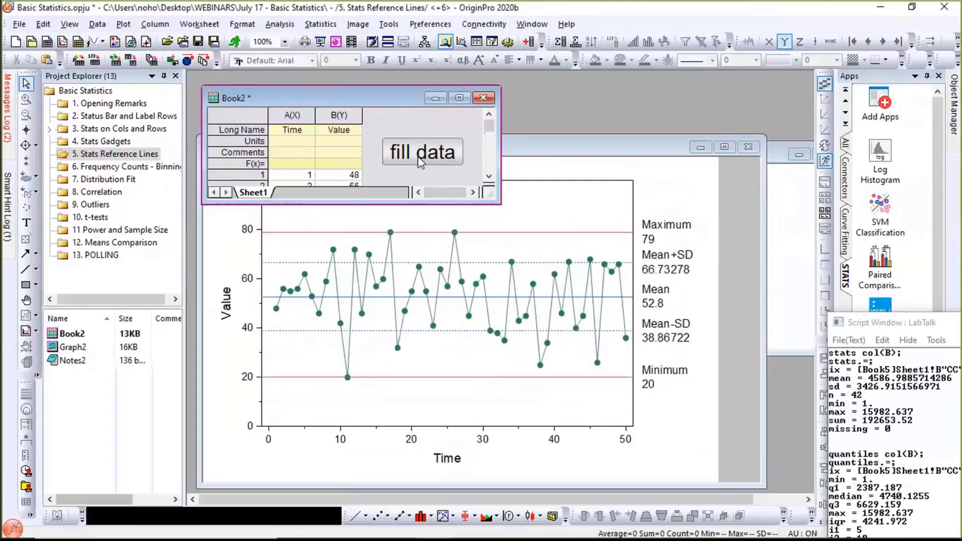
click(419, 162)
click(420, 162)
click(420, 162)
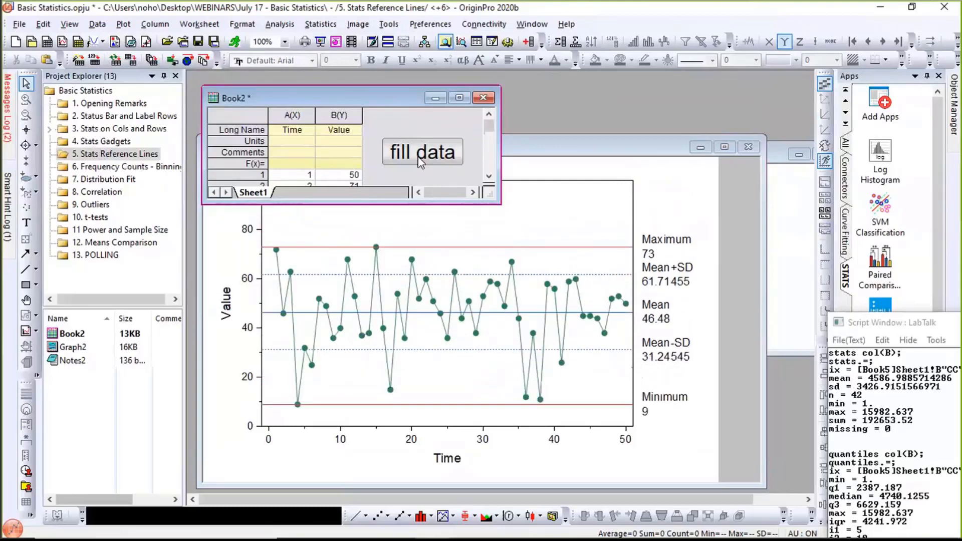
click(420, 162)
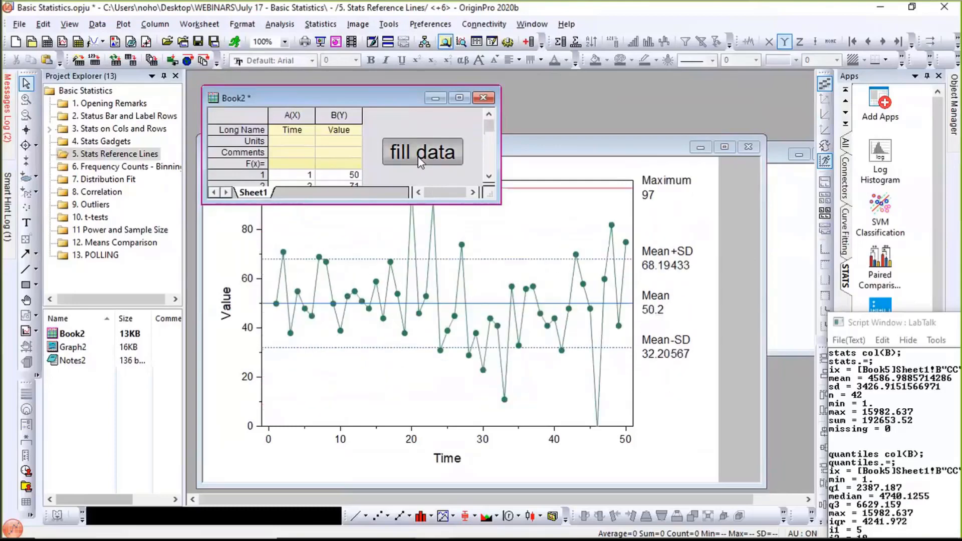
click(420, 161)
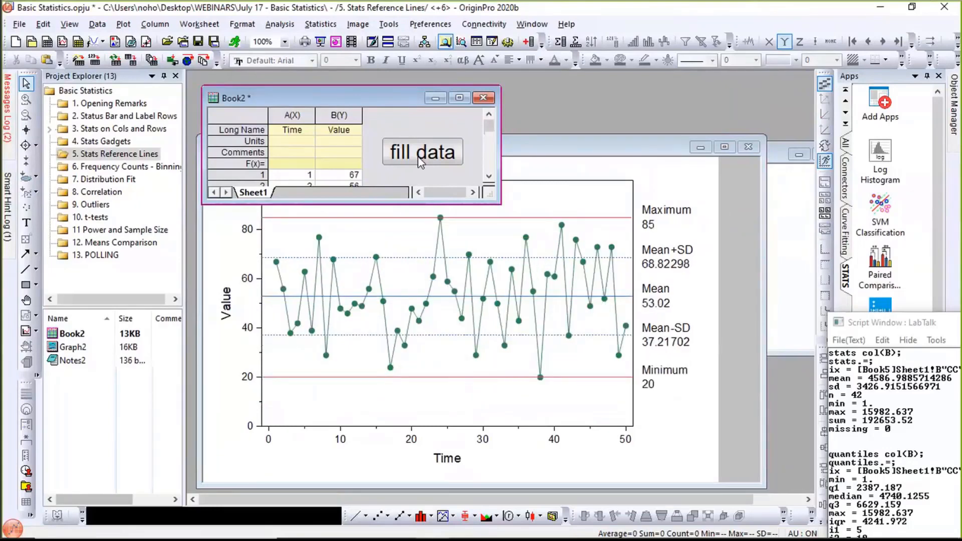
click(420, 162)
click(420, 162)
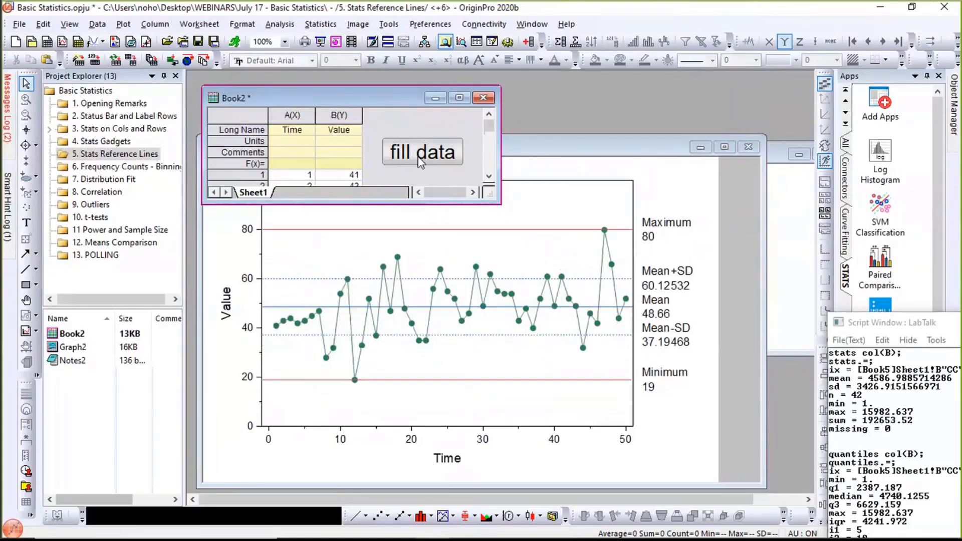
click(420, 162)
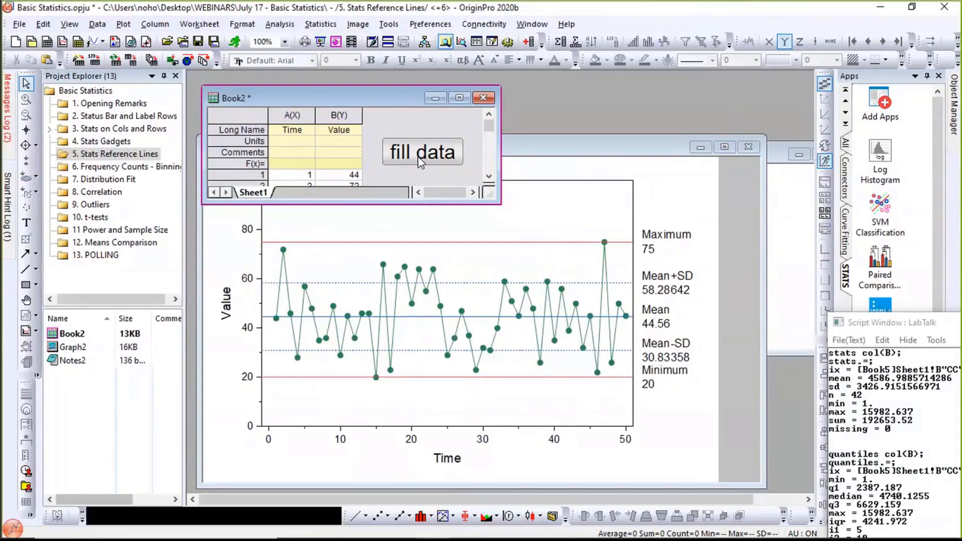
- Examine the reference lines defined for the graph's Y axis, widening the At Axis Value column to read the expressions
click(262, 297)
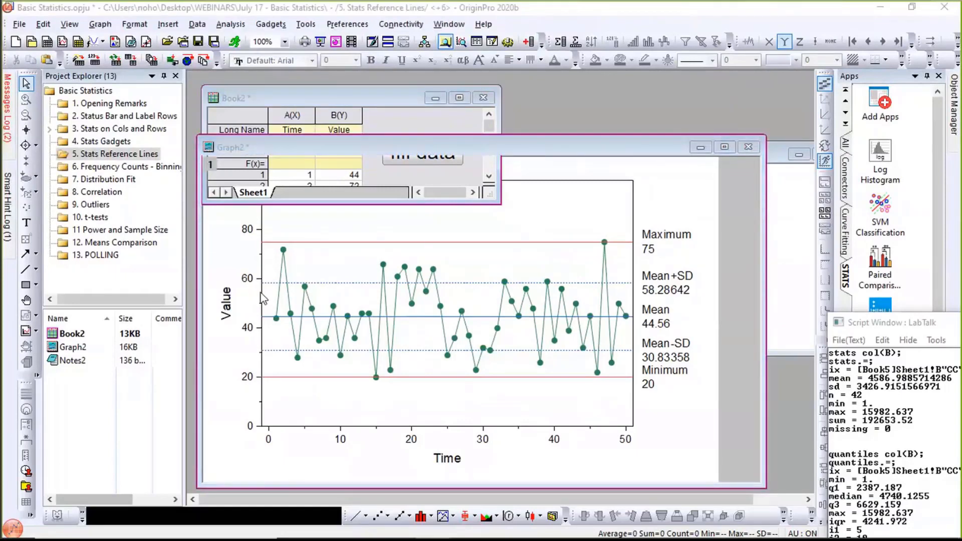
double_click(260, 292)
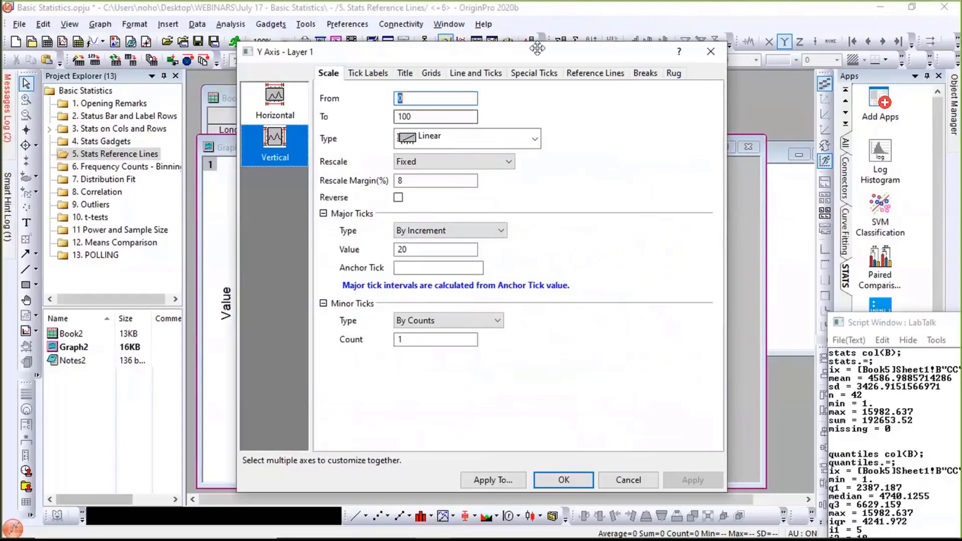
click(615, 76)
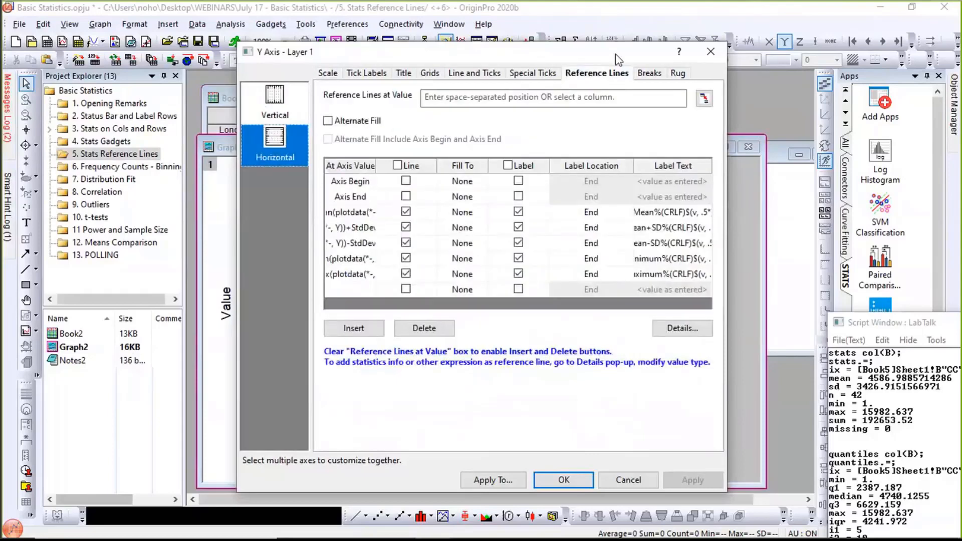
drag(617, 59, 665, 75)
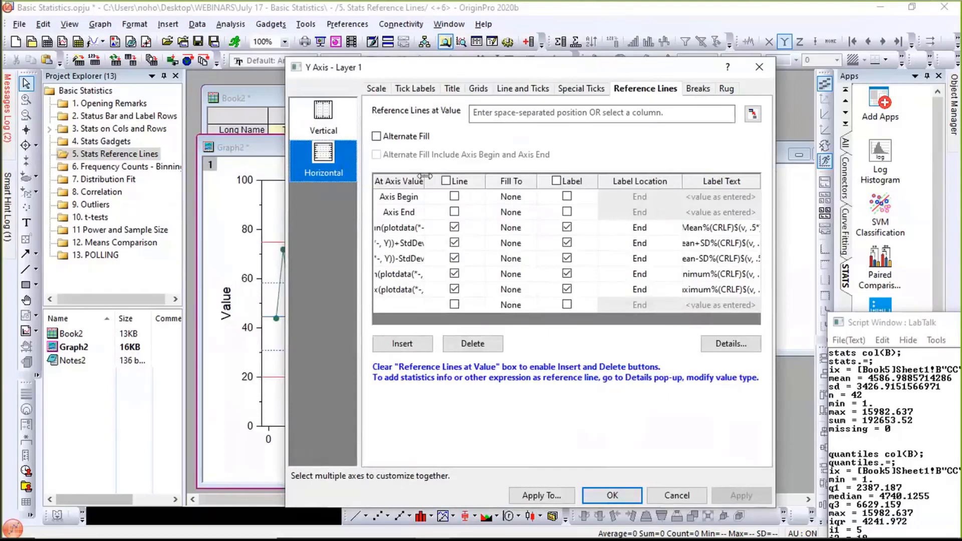
drag(425, 176, 434, 176)
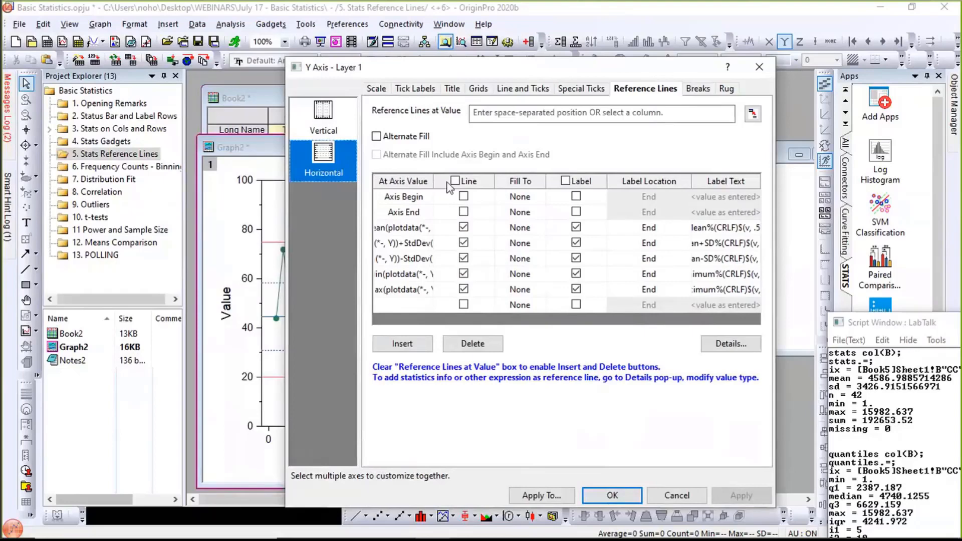
click(432, 180)
drag(434, 179, 489, 179)
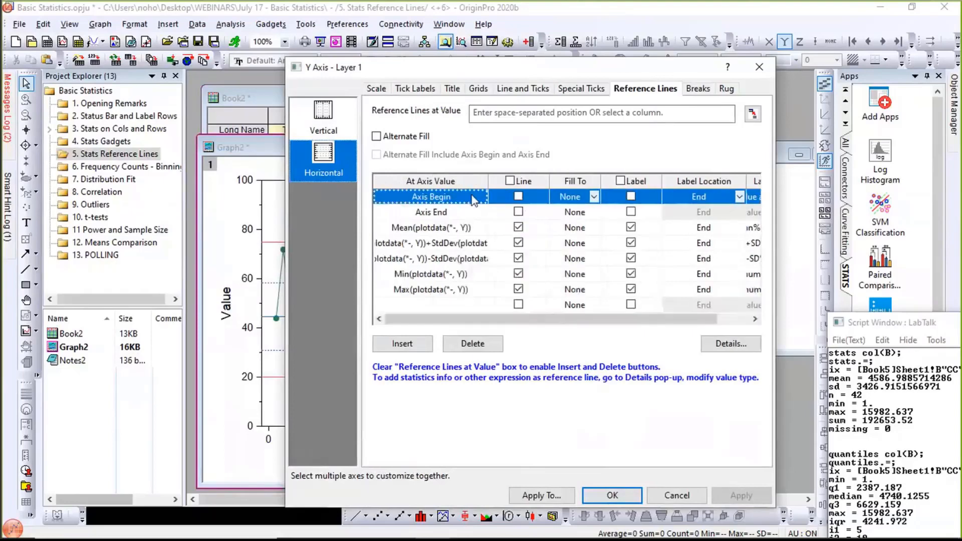
- Review the detailed settings and value type options of the Mean+SD reference line, leaving all axis settings unchanged
click(458, 244)
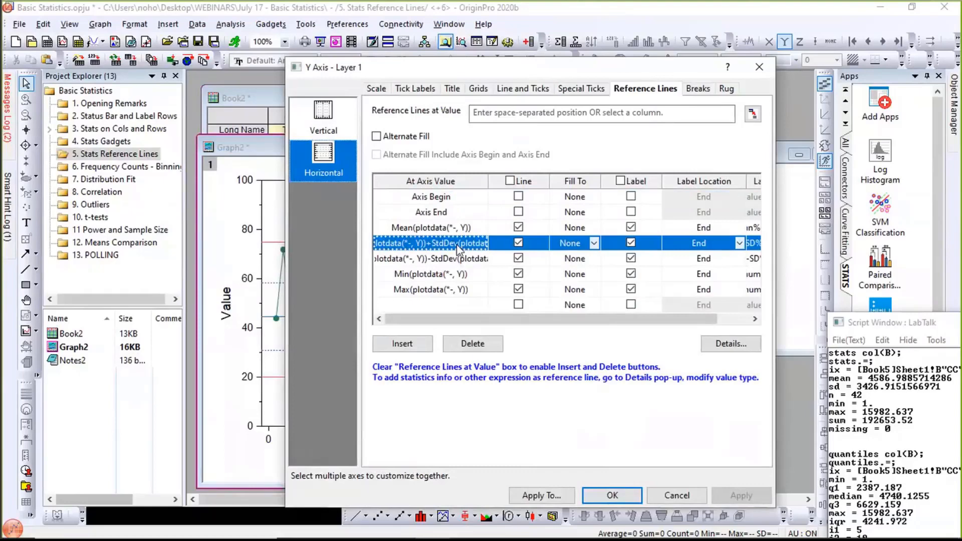
click(723, 346)
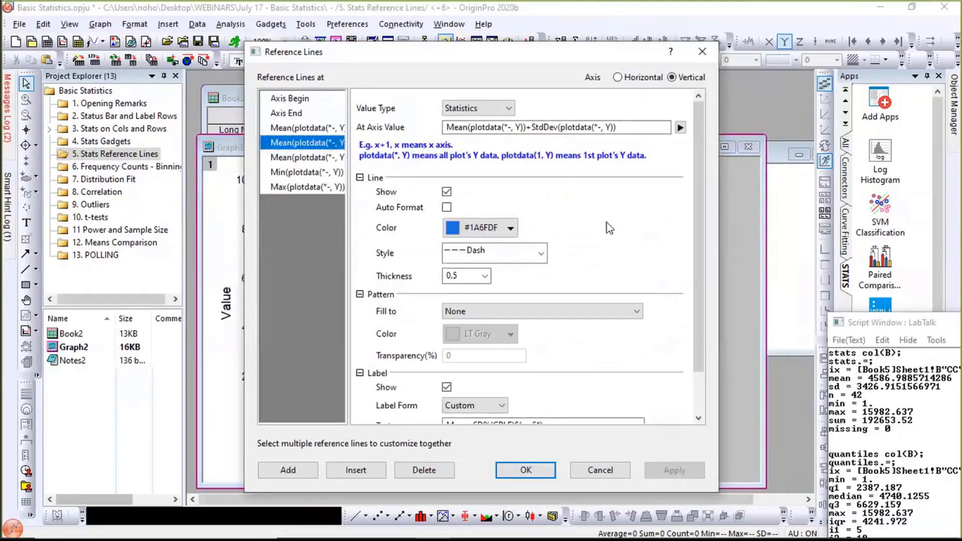
click(493, 112)
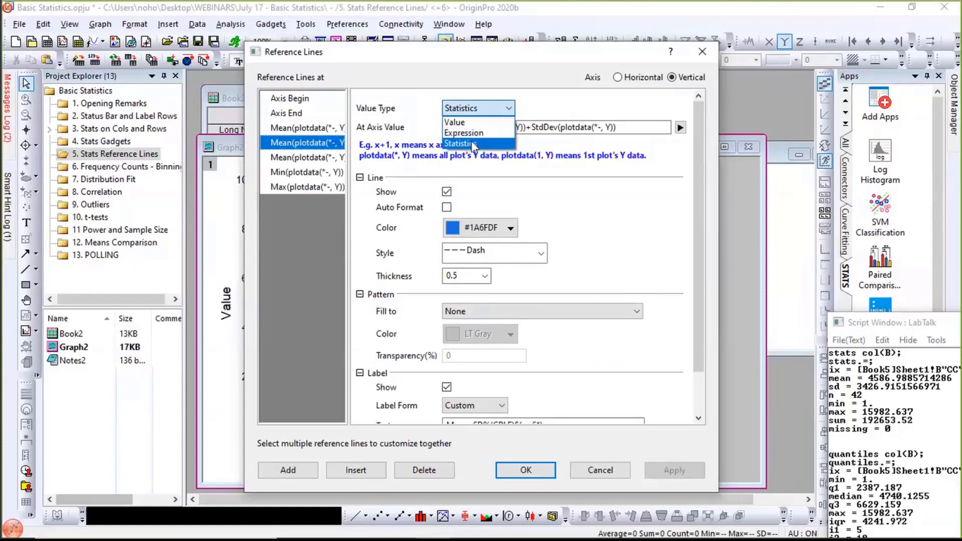
click(560, 112)
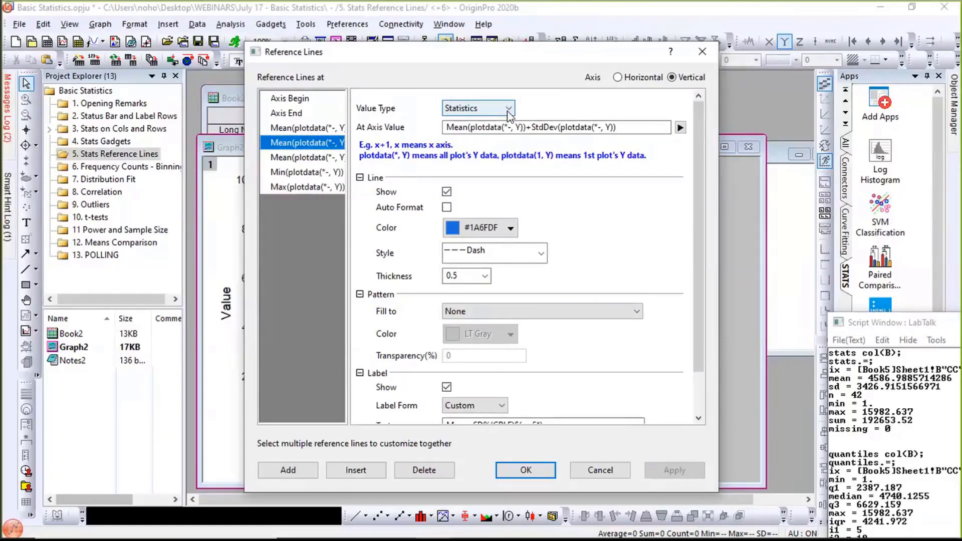
click(593, 471)
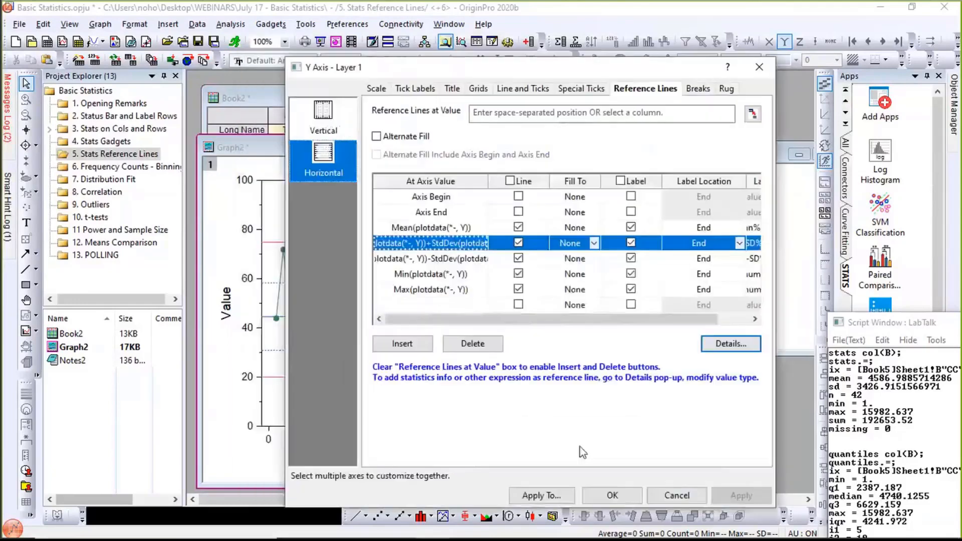
click(680, 494)
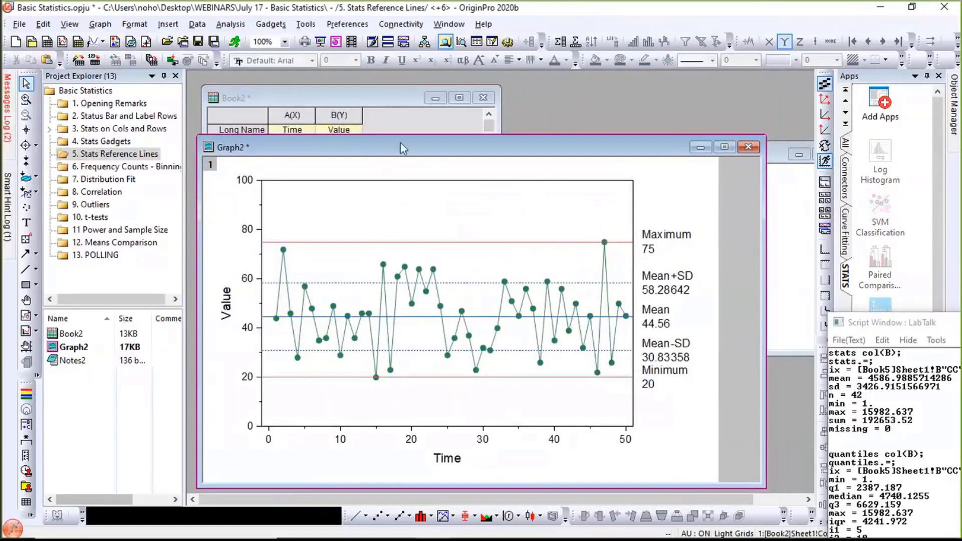
- Open the project folder 6. Frequency Counts - Binning, move Notes12 lower and bring Book1 to the front
click(109, 167)
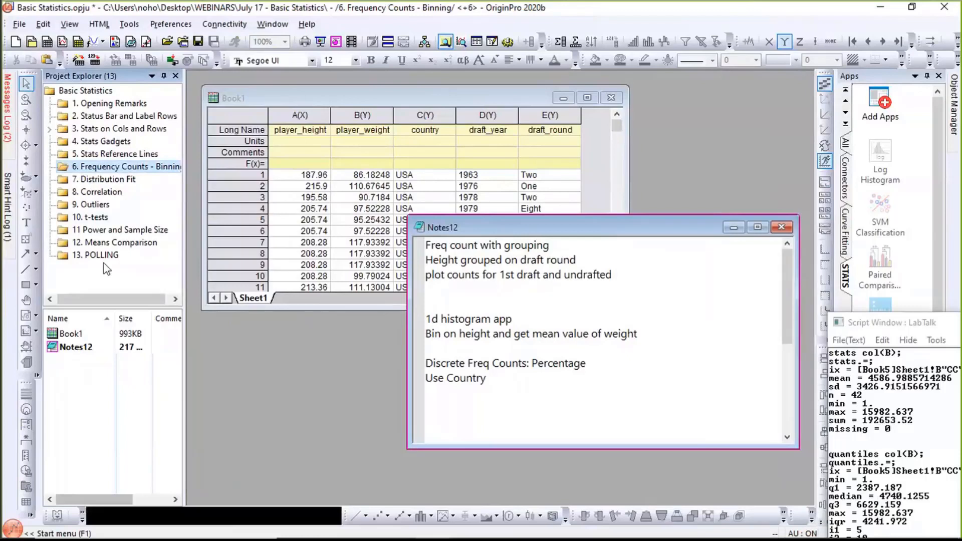
click(280, 117)
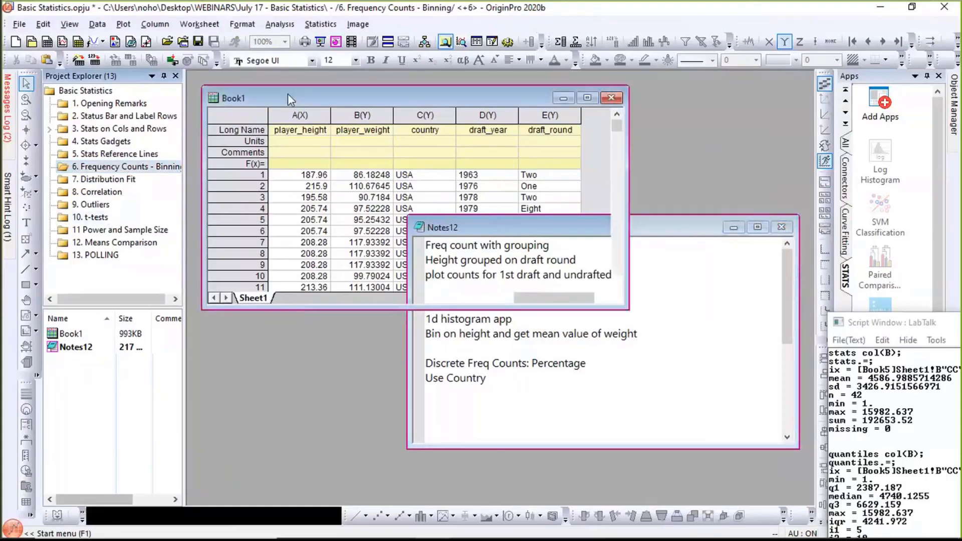
click(646, 235)
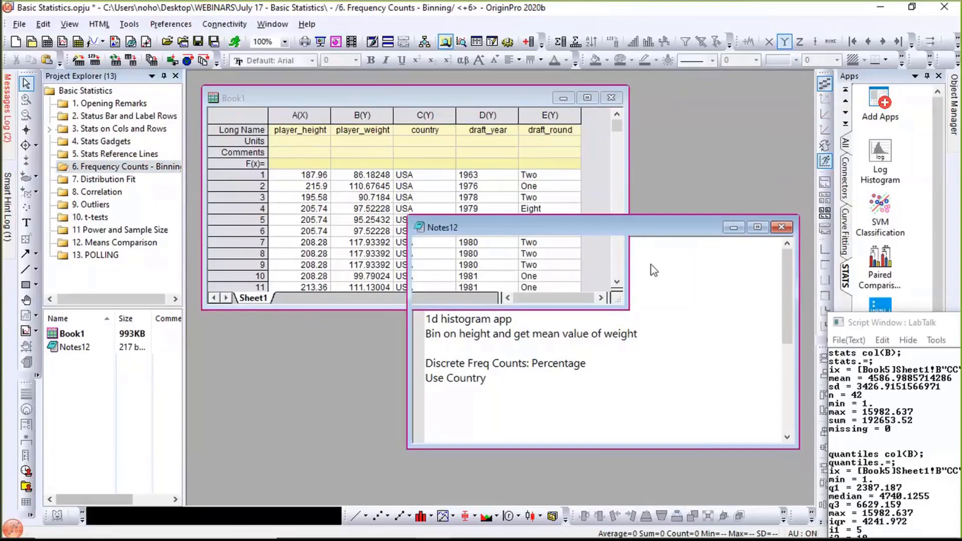
click(381, 94)
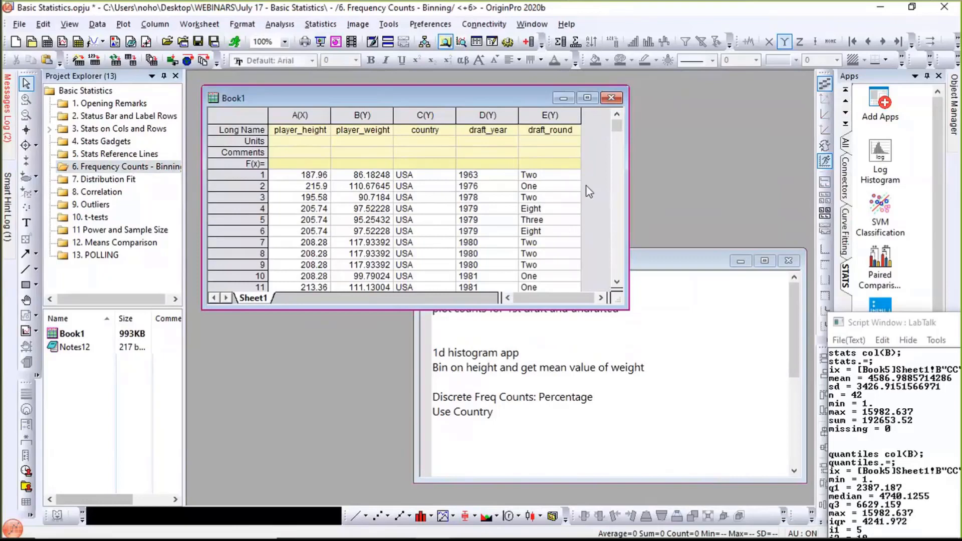
click(599, 180)
- Open the Frequency Counts dialog for the player_height column and move it clear of the worksheet data
click(290, 115)
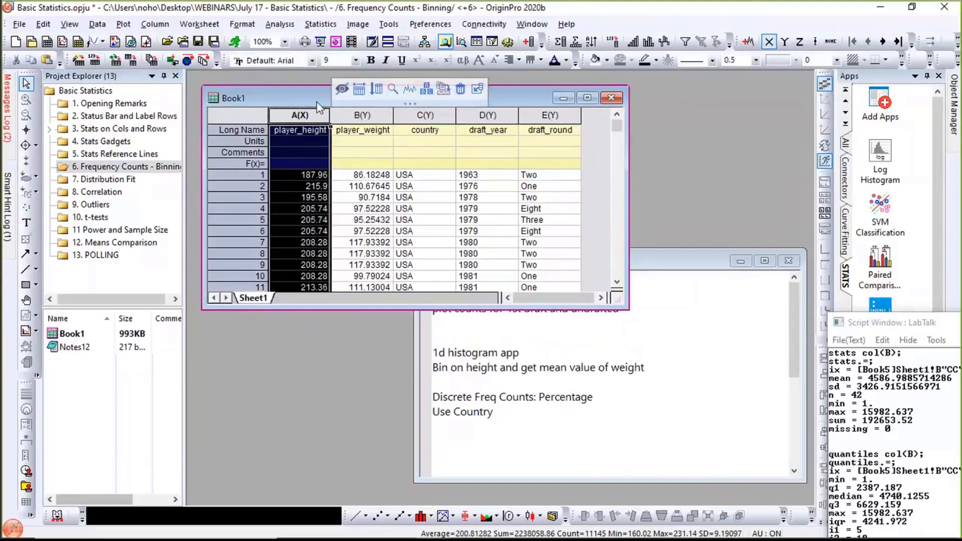
click(320, 24)
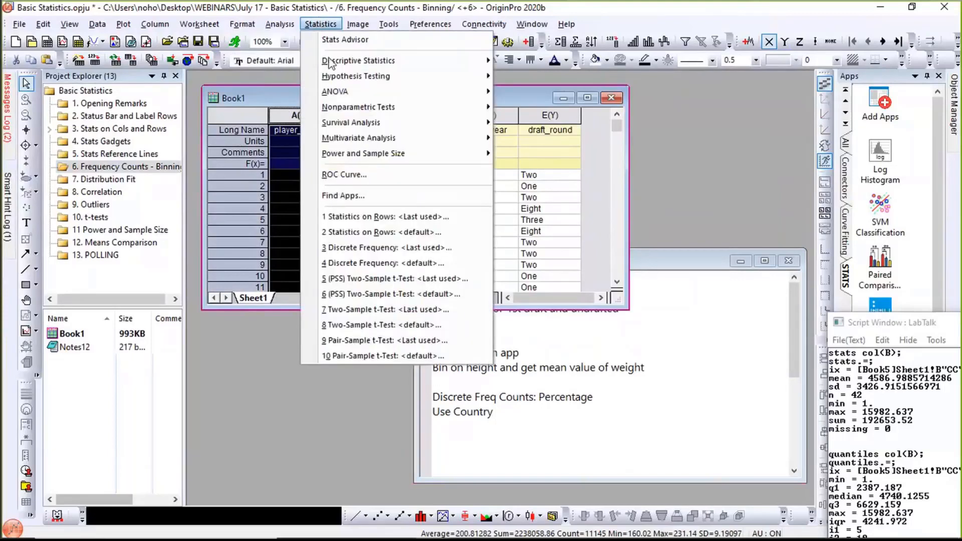
mouse_move(333, 63)
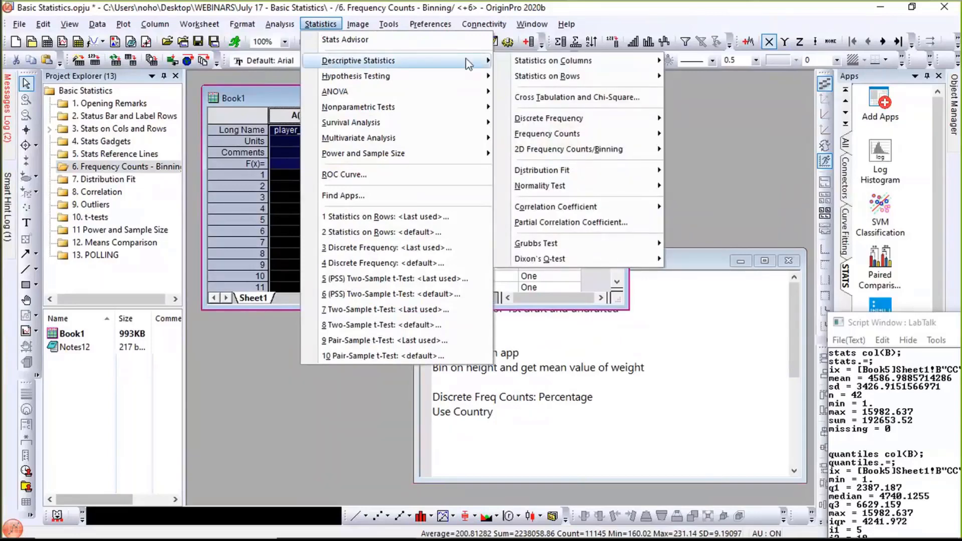
mouse_move(551, 124)
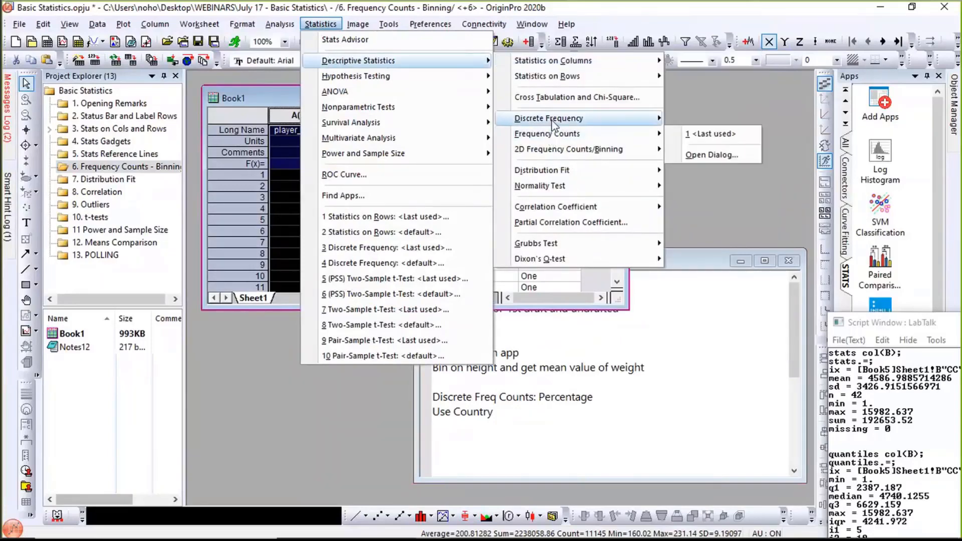
mouse_move(549, 153)
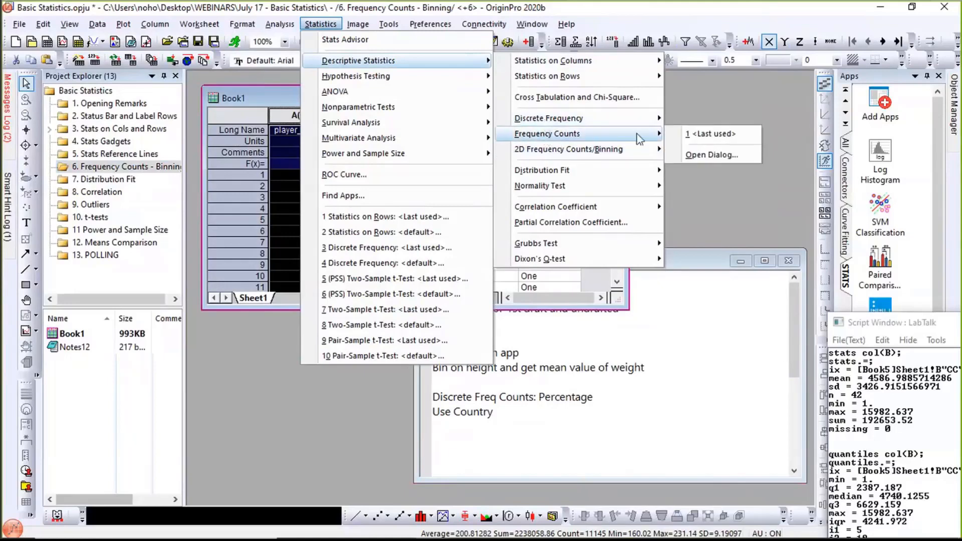
click(693, 155)
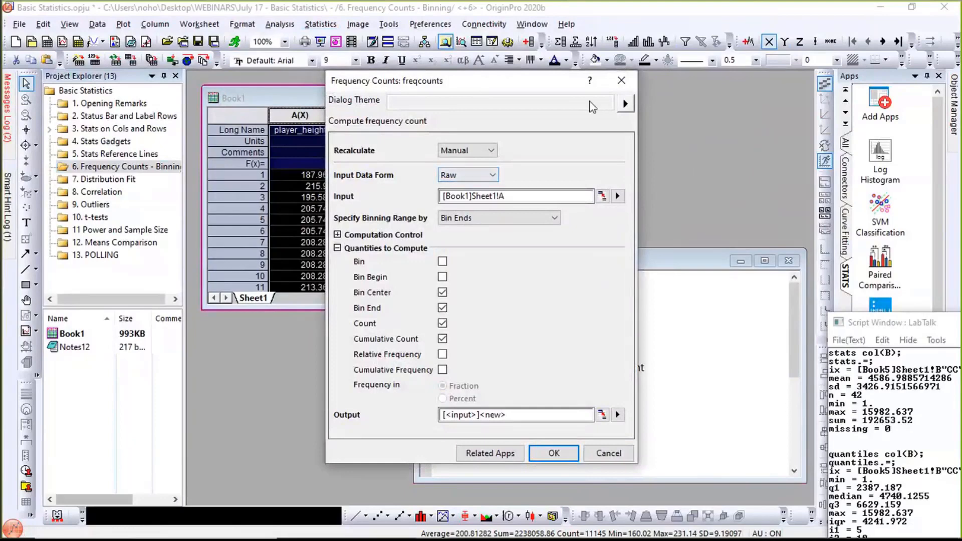
drag(501, 80, 673, 70)
- Set the frequency count input to Indexed, with draft_round as the group range and player_height as the data range
click(633, 163)
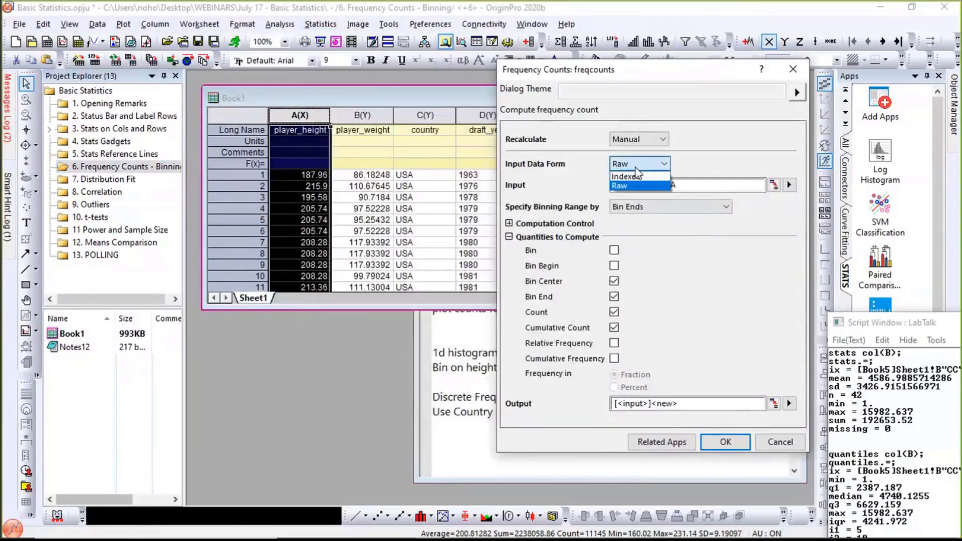
click(633, 177)
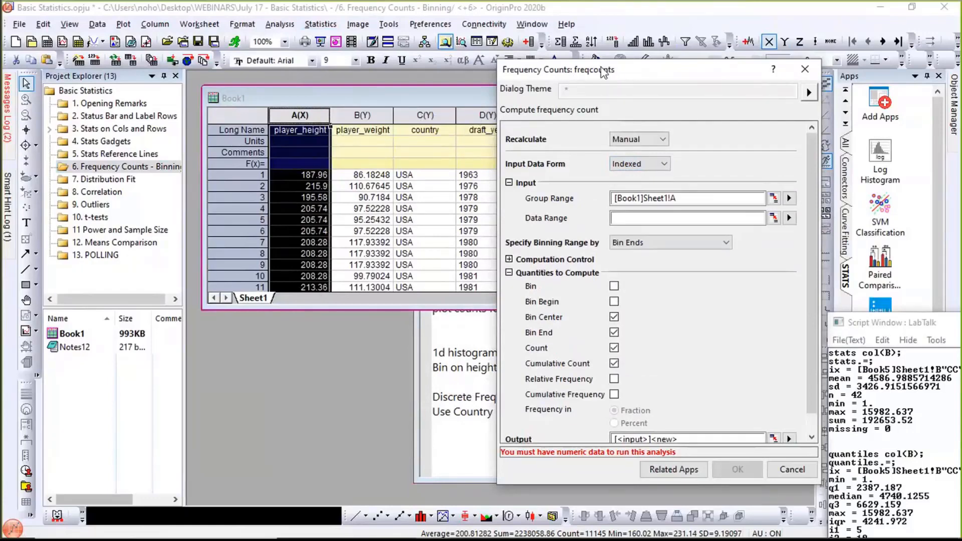
drag(604, 71, 680, 65)
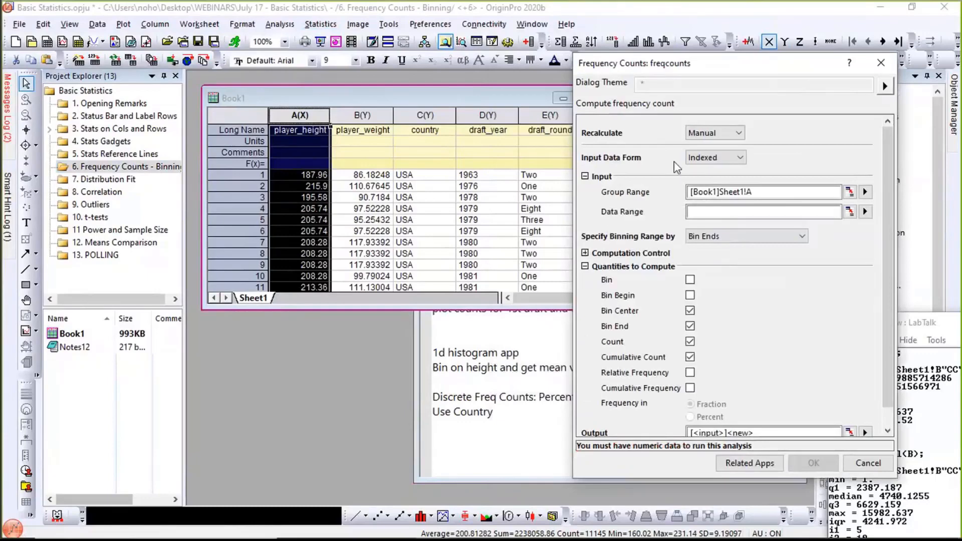
click(864, 212)
click(866, 215)
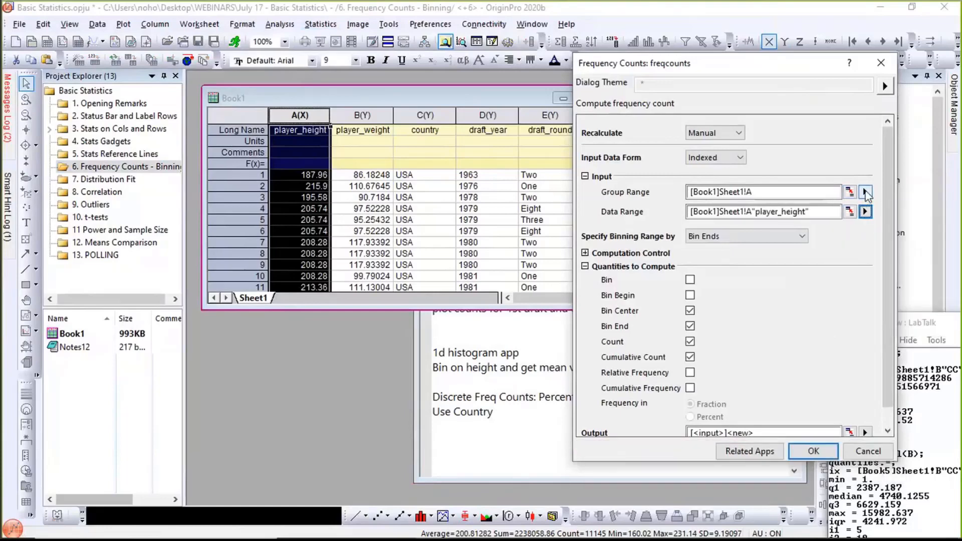
click(865, 192)
click(888, 259)
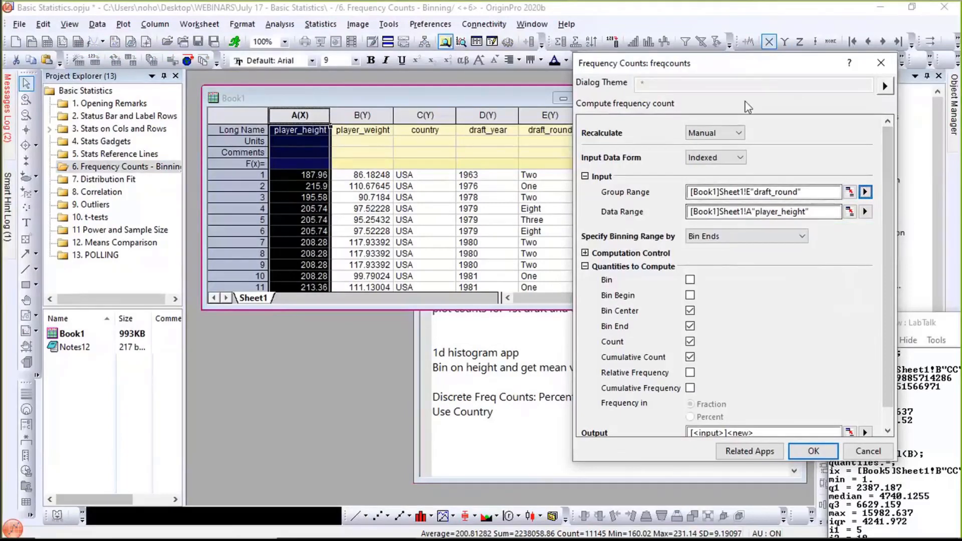
drag(682, 61, 619, 46)
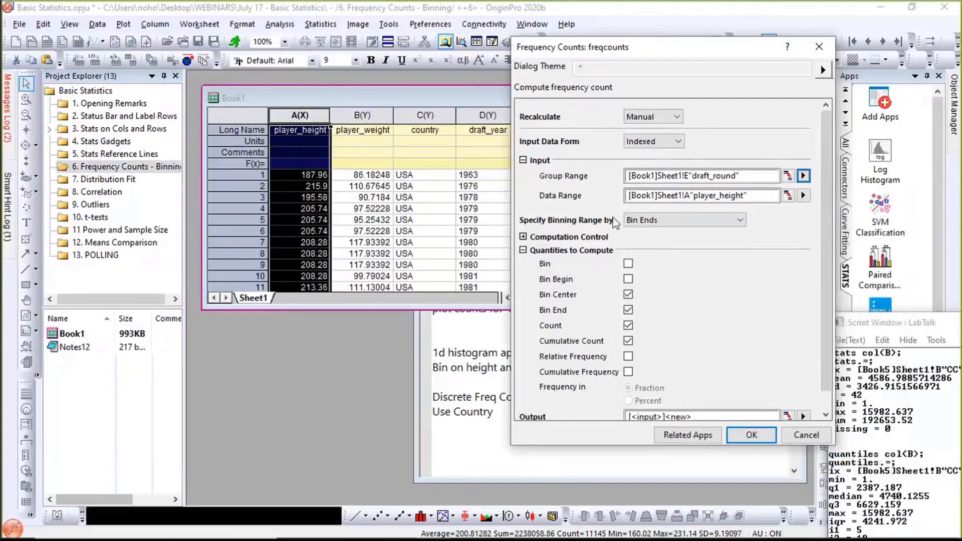
- Run the frequency count without Bin End and Cumulative Count, and enlarge the Book1 window to show all result columns and rows
click(629, 310)
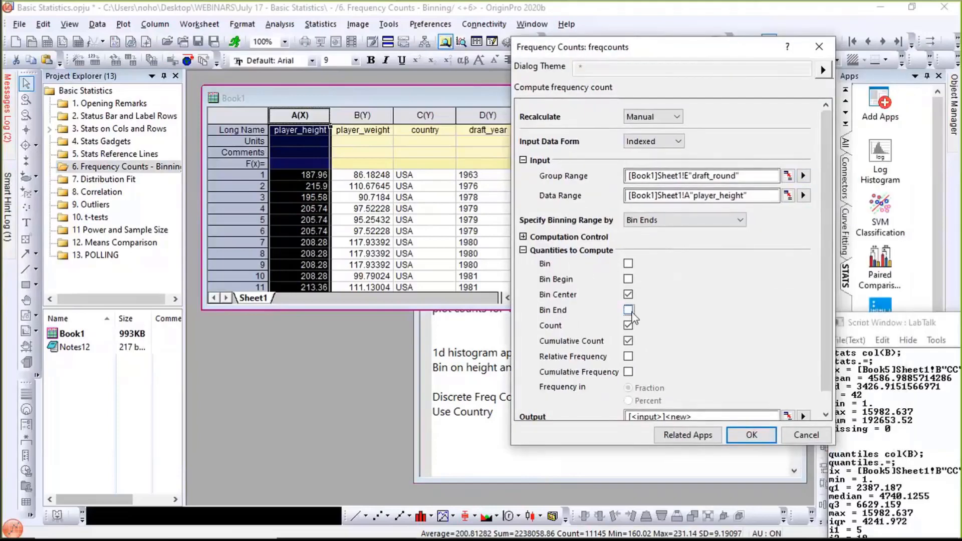
click(628, 341)
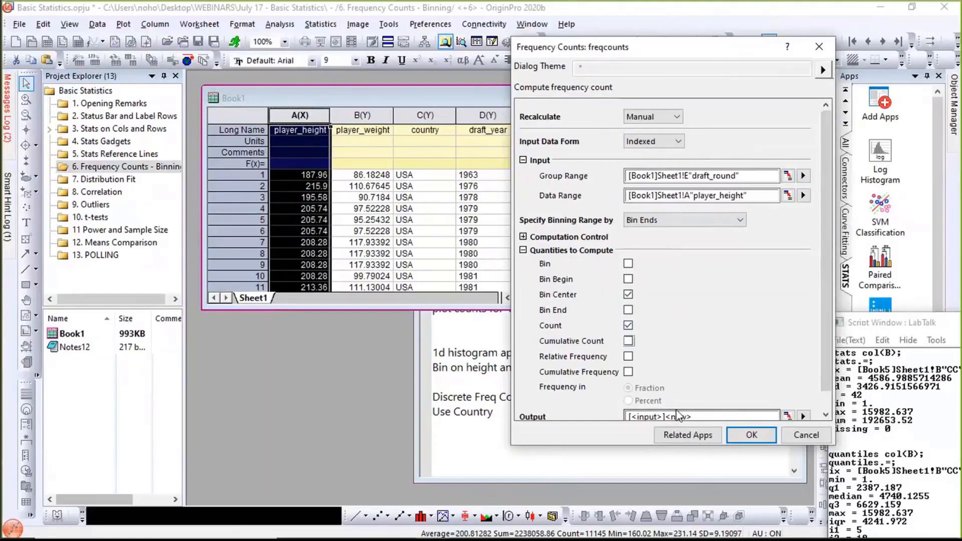
click(739, 437)
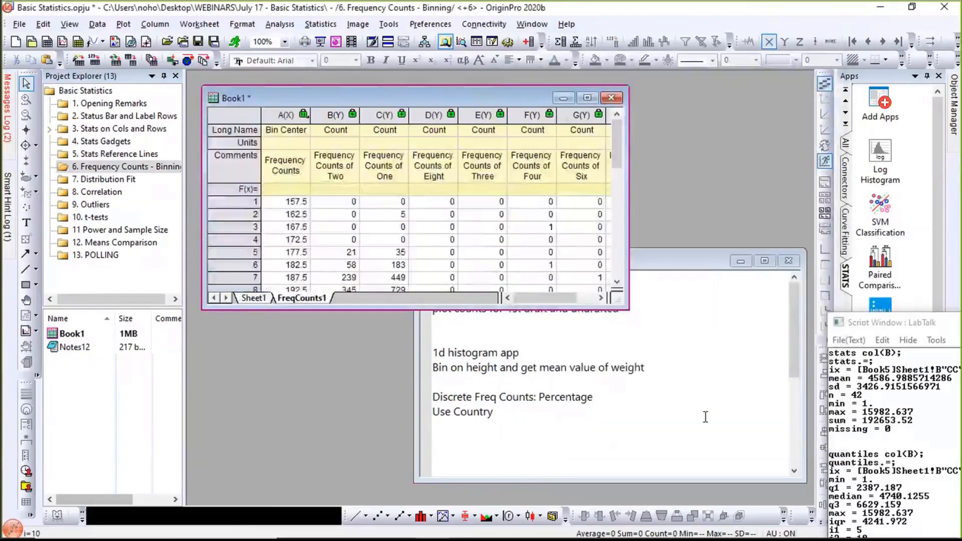
drag(626, 258, 805, 263)
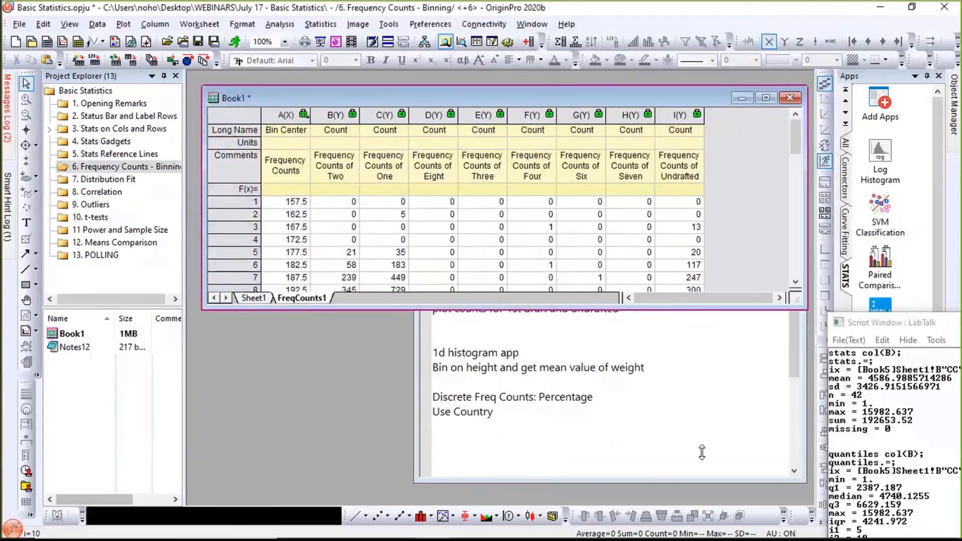
drag(701, 452, 702, 452)
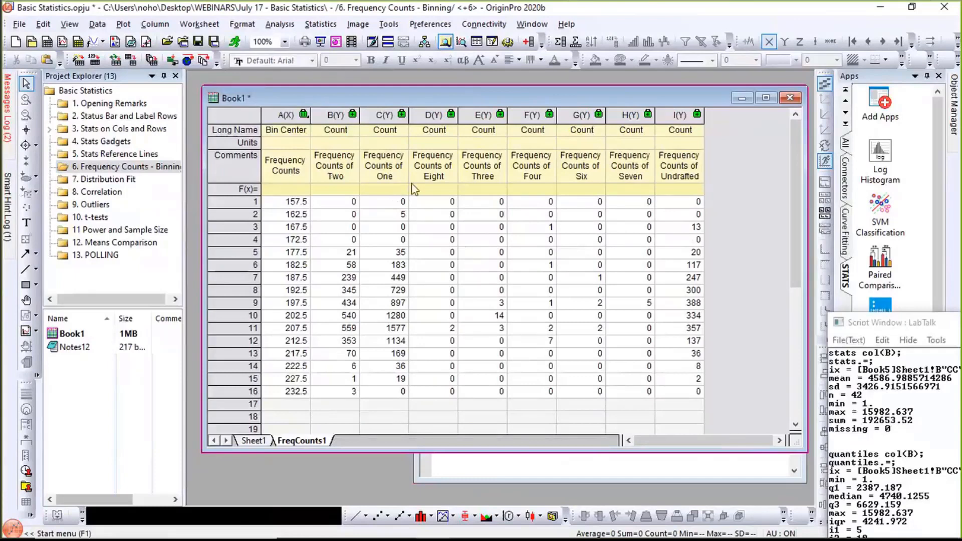
- Return to Sheet1 and open the category settings in the draft_round column's properties
click(249, 441)
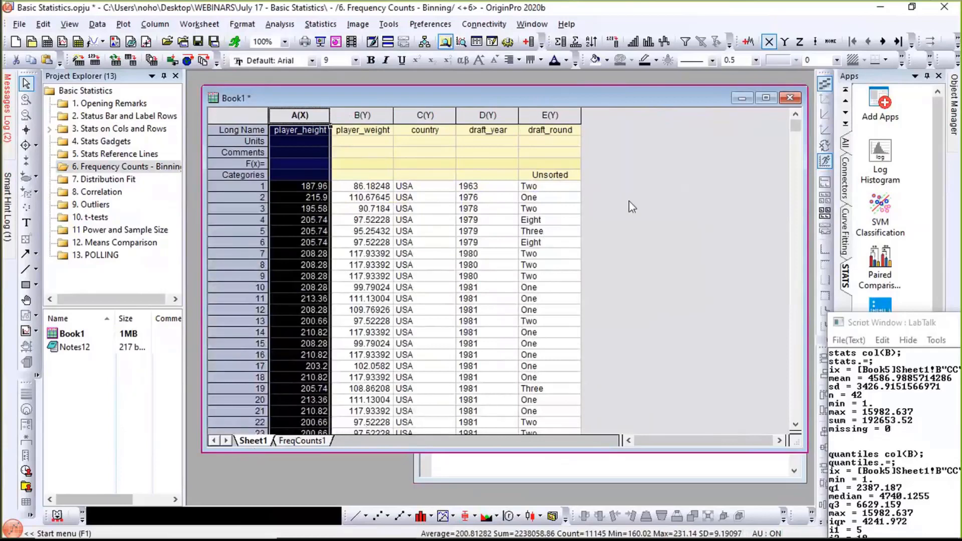
click(701, 176)
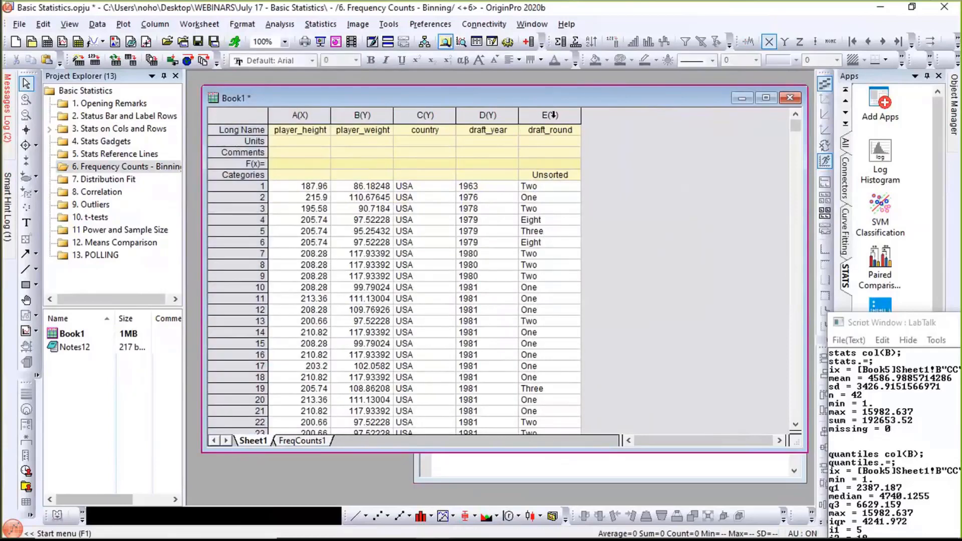
click(551, 114)
right_click(551, 115)
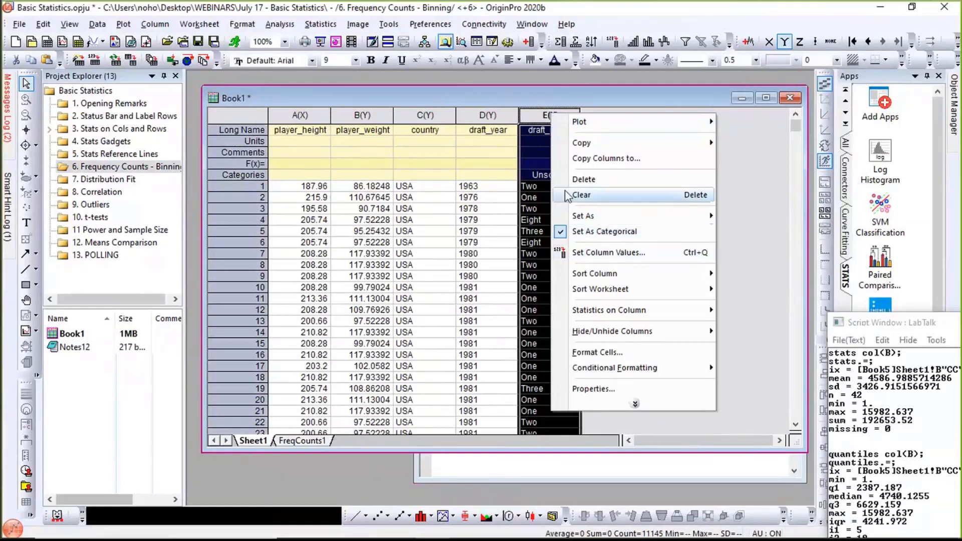
click(537, 120)
double_click(537, 119)
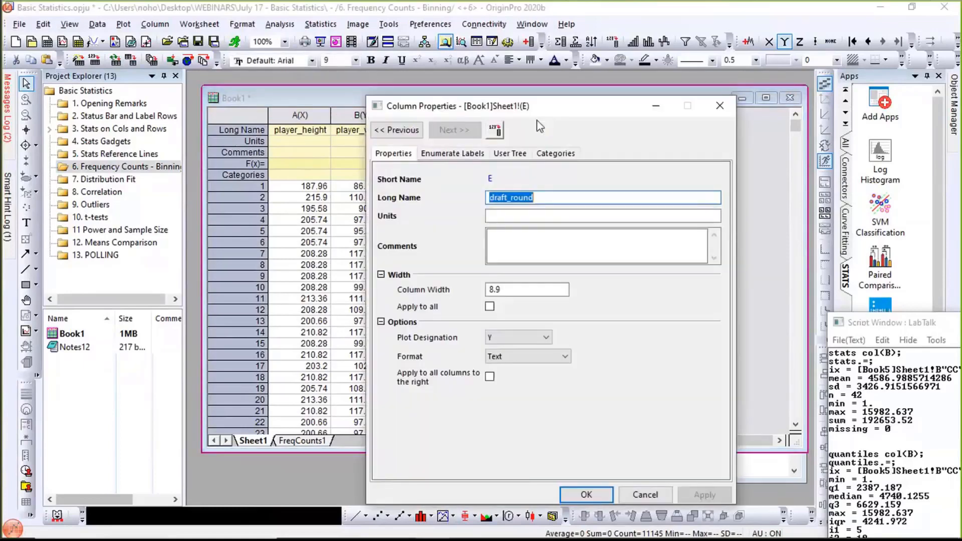
click(553, 153)
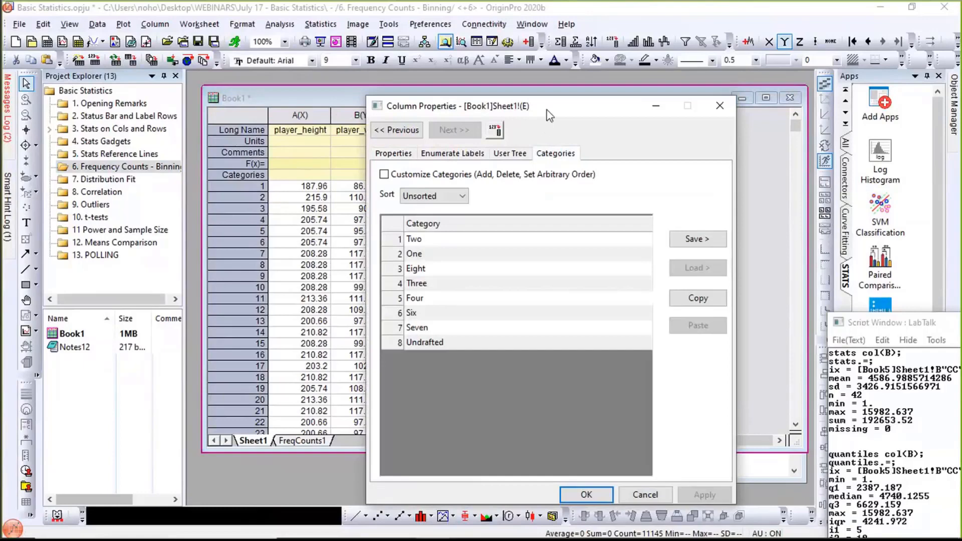
drag(546, 110, 518, 101)
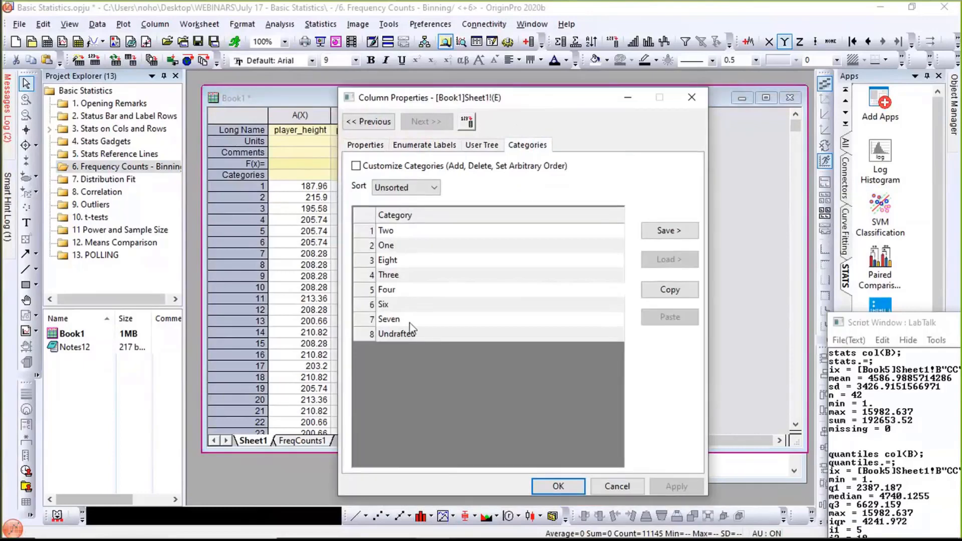
- Enable custom categories for draft_round and reorder them with Undrafted first, followed by One, Two, Three, Four and Six
click(361, 166)
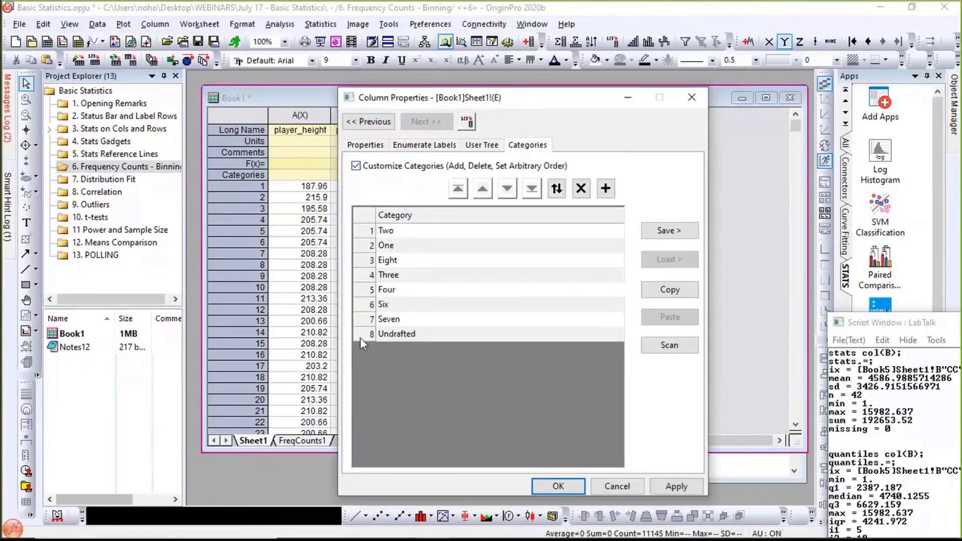
drag(359, 338, 369, 301)
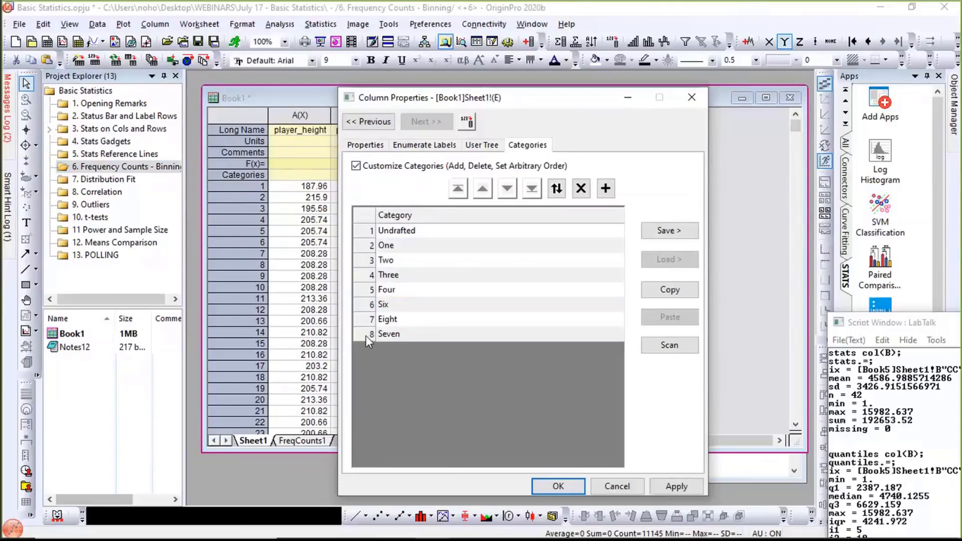
- Move category Seven ahead of Eight in the custom category order of draft_round and apply the order
drag(366, 335, 368, 320)
click(557, 486)
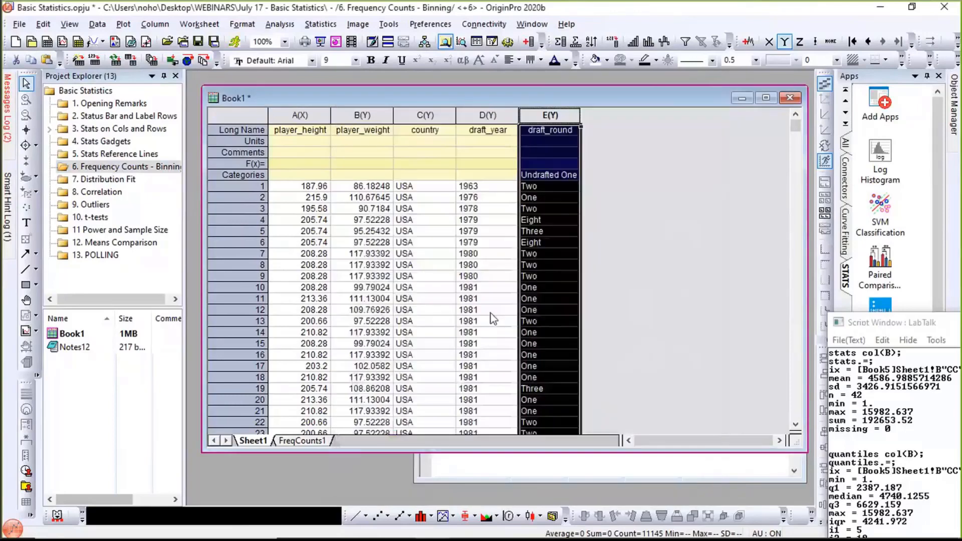
- Set the frequency count results on the FreqCounts1 sheet to recalculate automatically
click(300, 442)
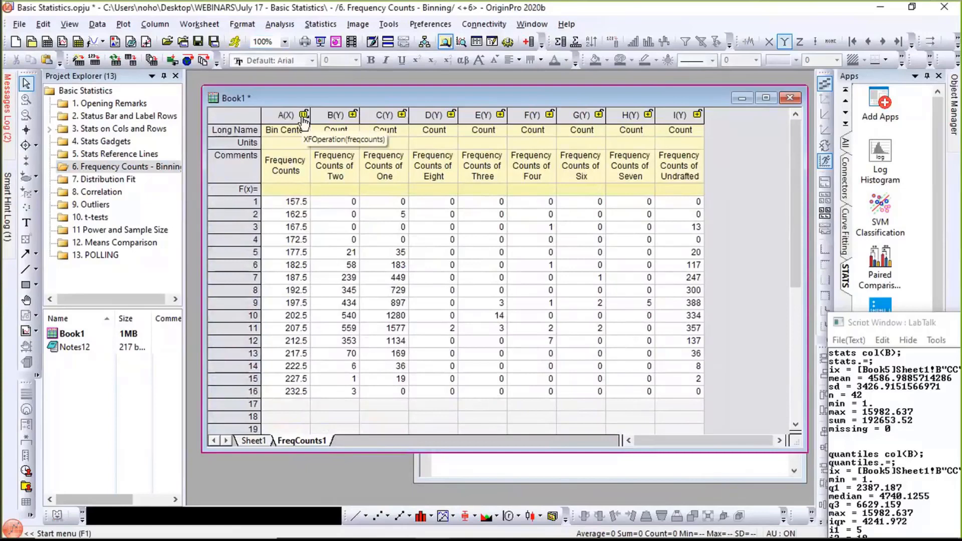
click(304, 117)
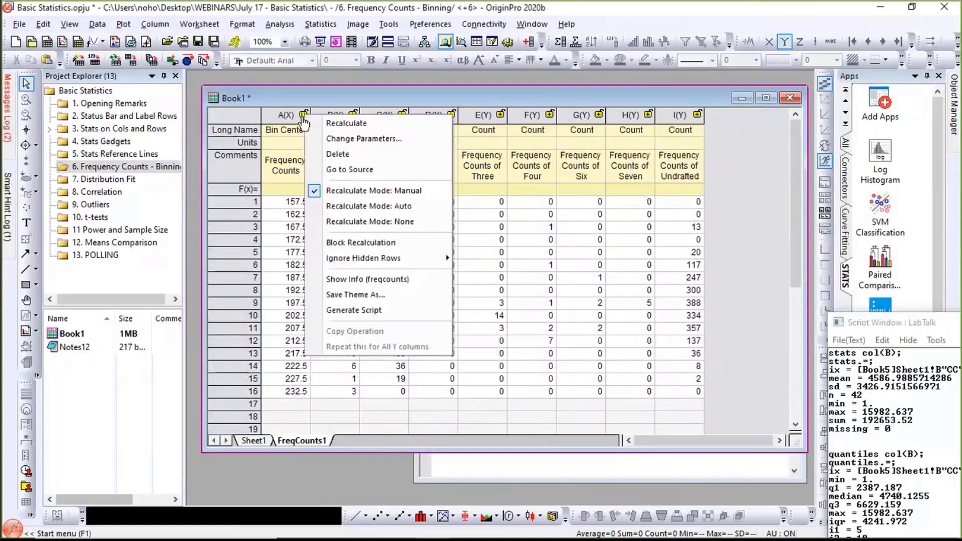
click(366, 205)
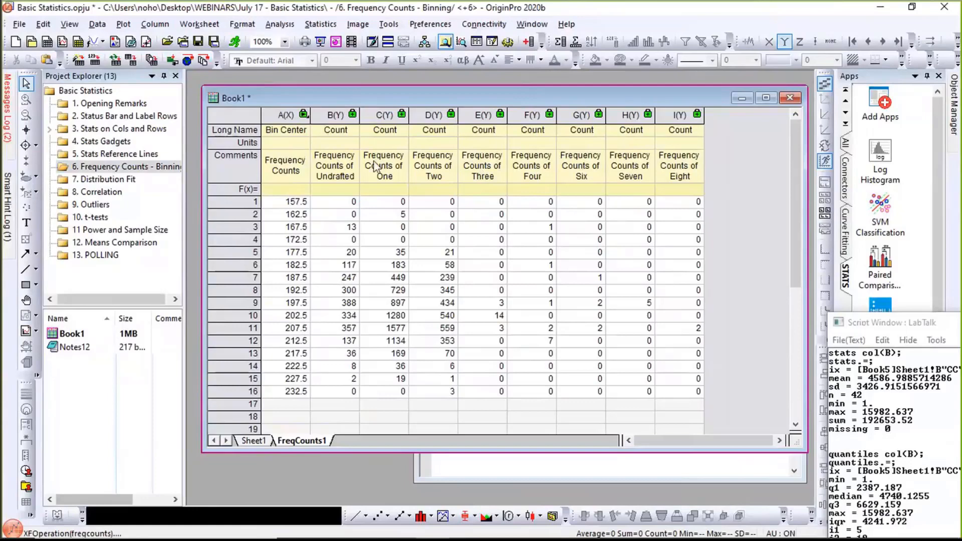
- Plot the Undrafted and One frequency counts as a basic 2D Column graph
drag(331, 115, 371, 117)
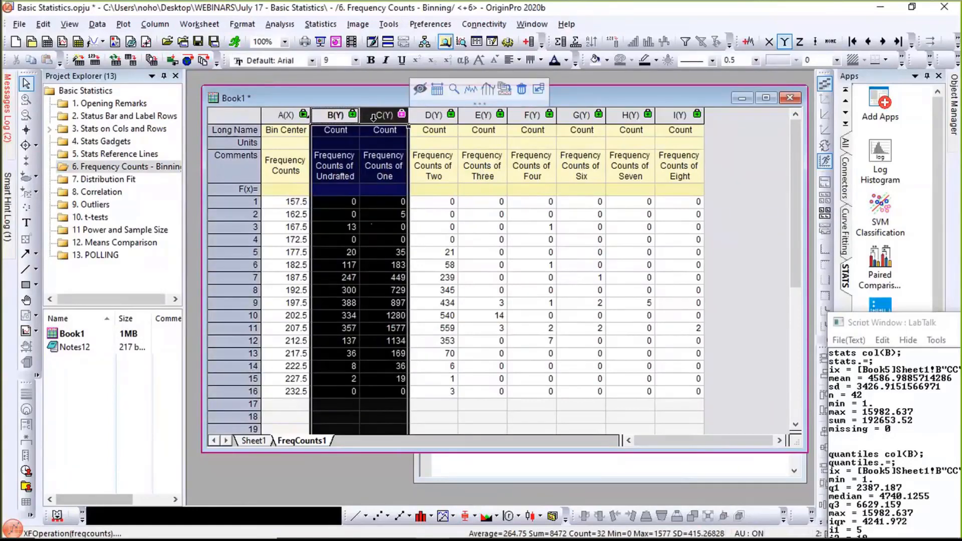
click(124, 25)
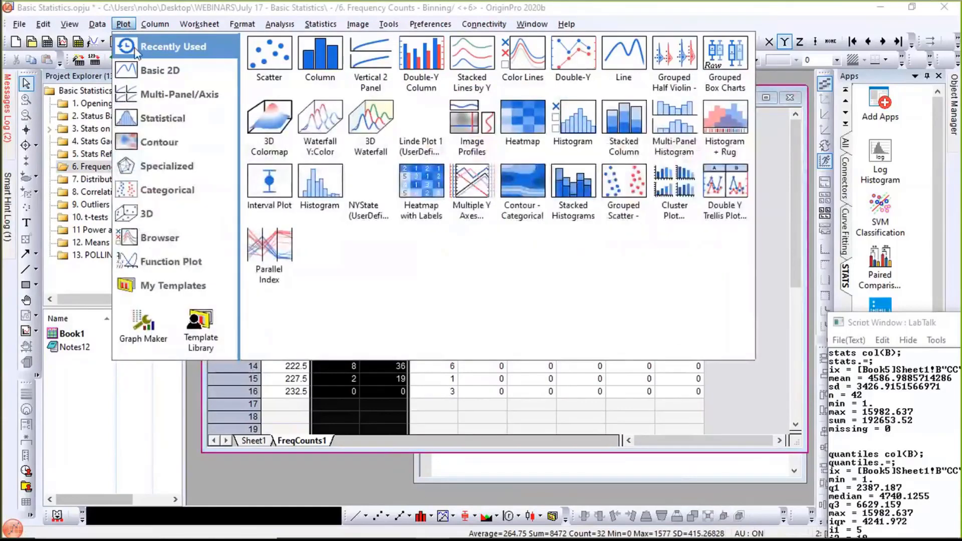
mouse_move(159, 77)
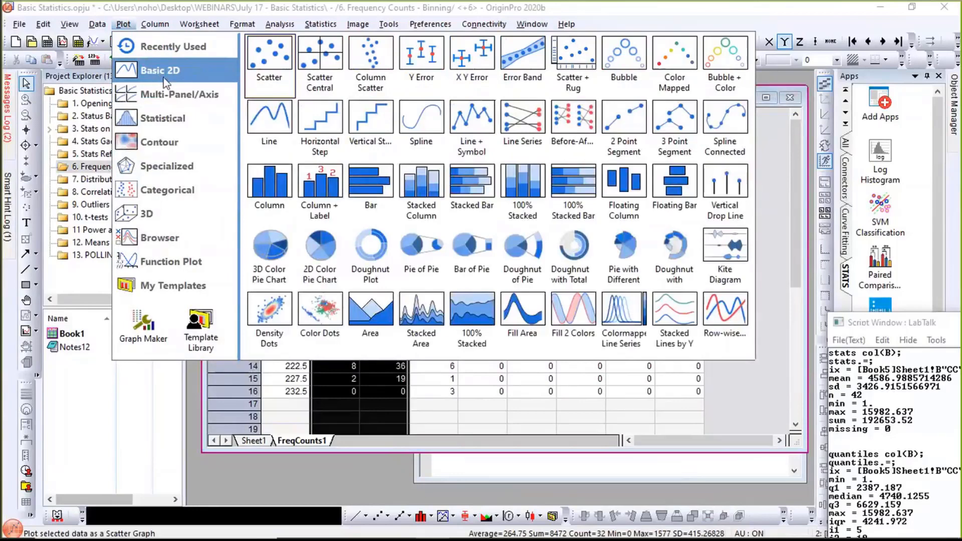
click(262, 198)
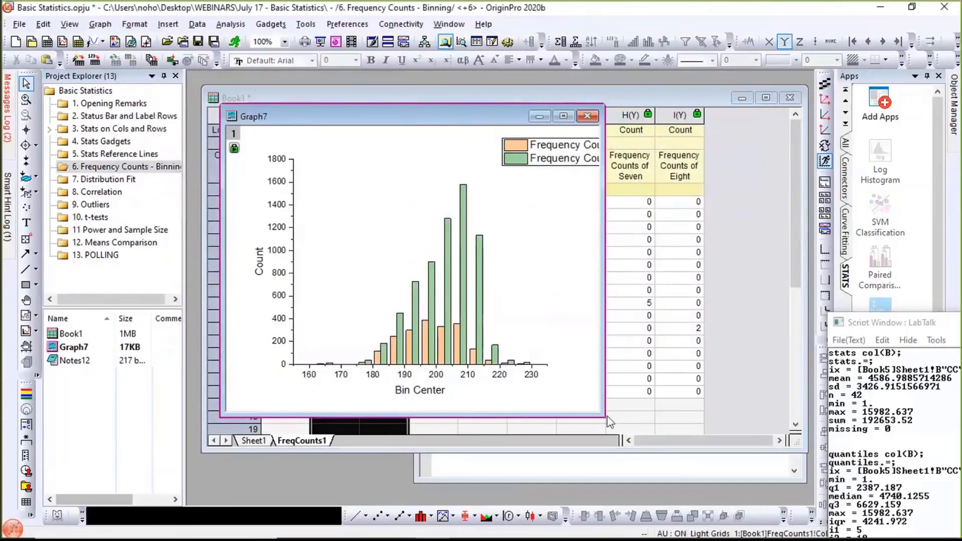
- Enlarge the graph window and move the legend to the upper left area of the plot, clear of the columns
drag(761, 476, 777, 479)
click(469, 160)
drag(469, 161, 410, 158)
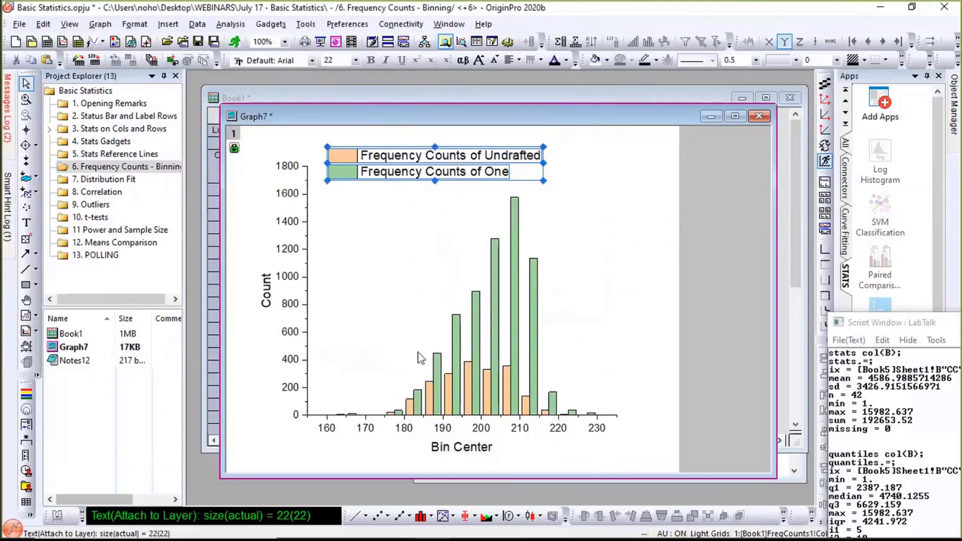
- Narrow the gap between the columns in the graph by several increments and deselect the plot
click(497, 332)
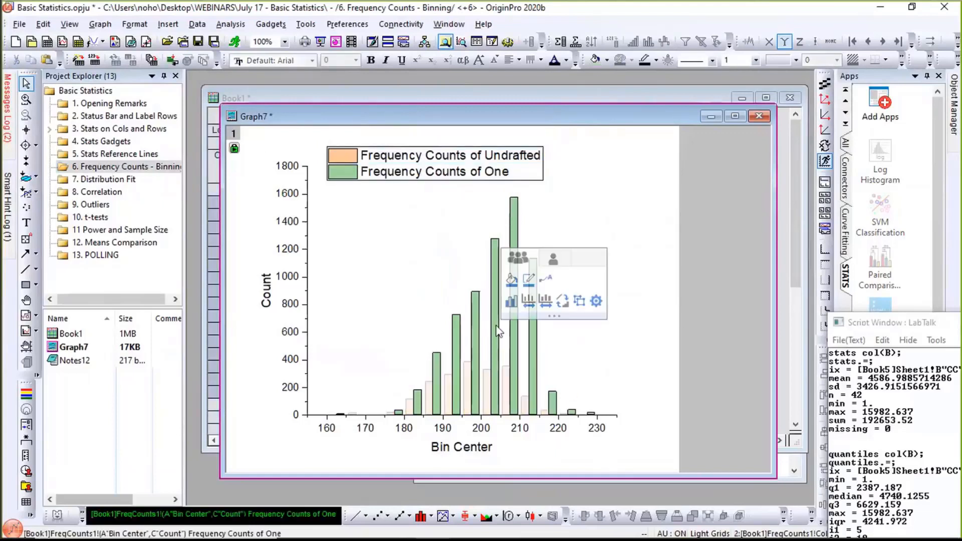
click(545, 303)
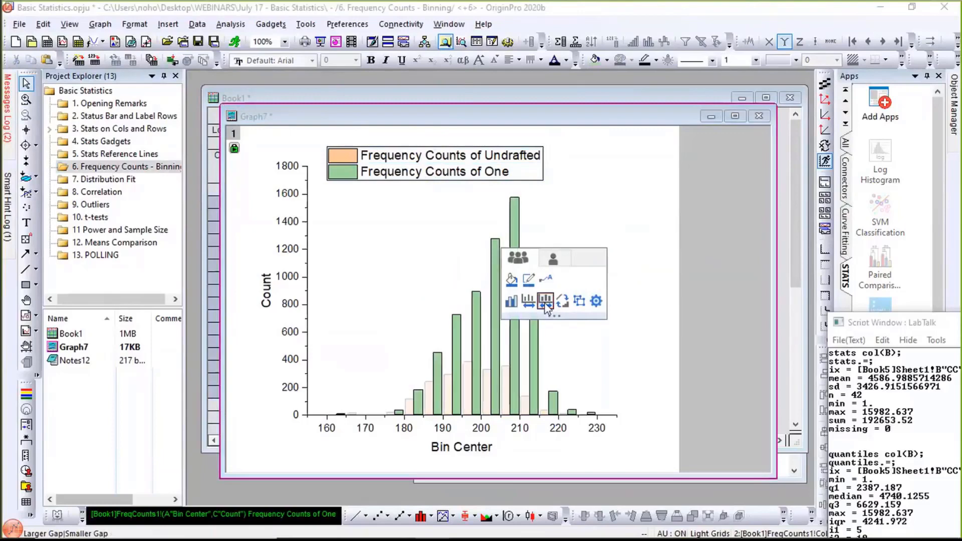
click(545, 303)
click(545, 304)
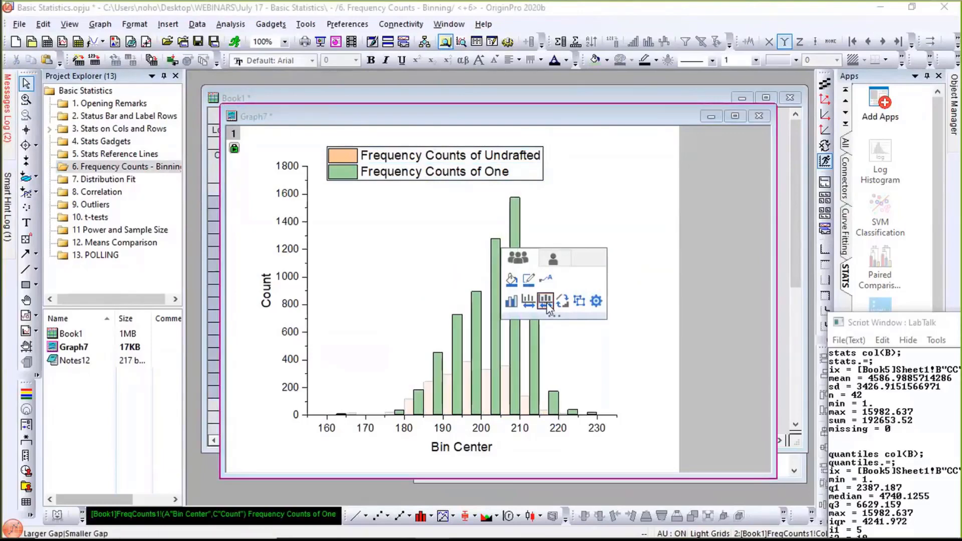
click(585, 344)
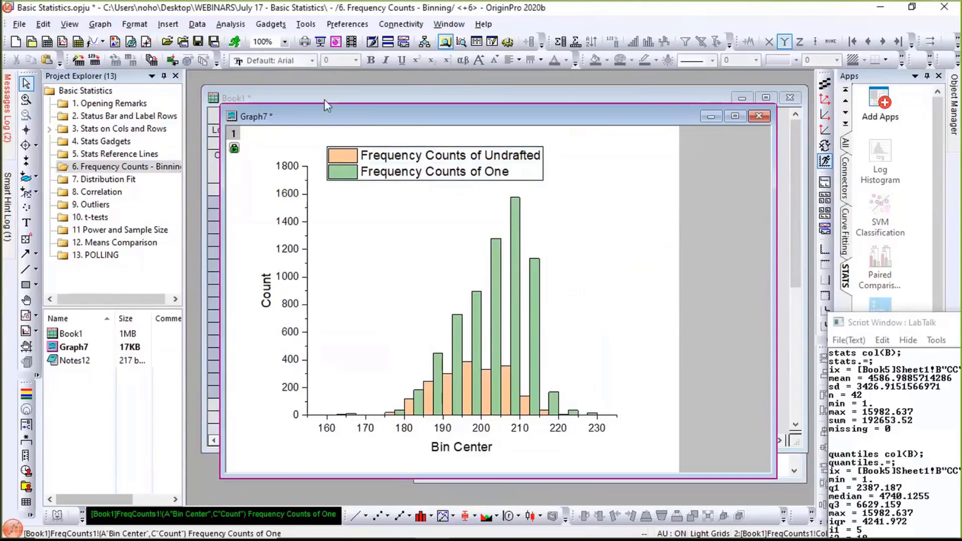
- Return to Sheet1 of Book1 with no column selected, and close the LabTalk Script Window
click(406, 97)
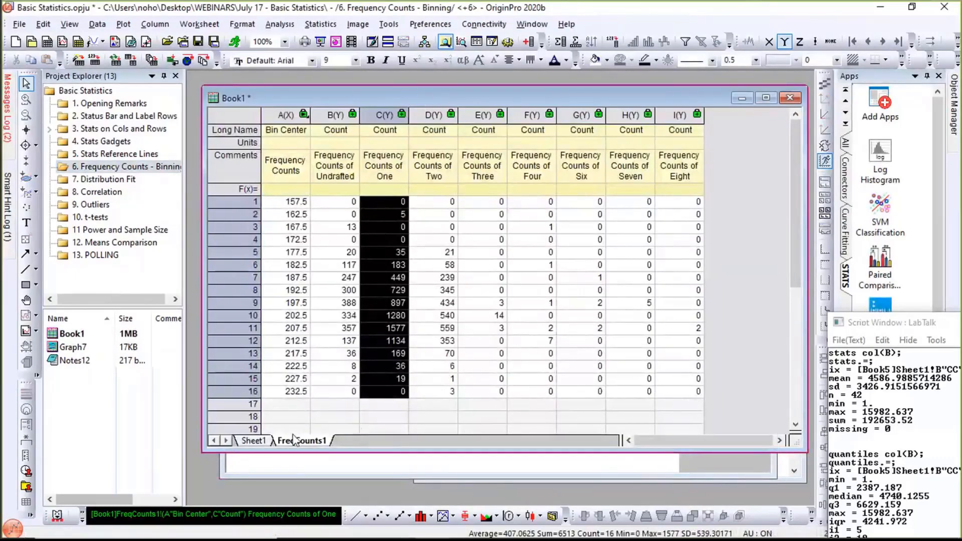
click(242, 444)
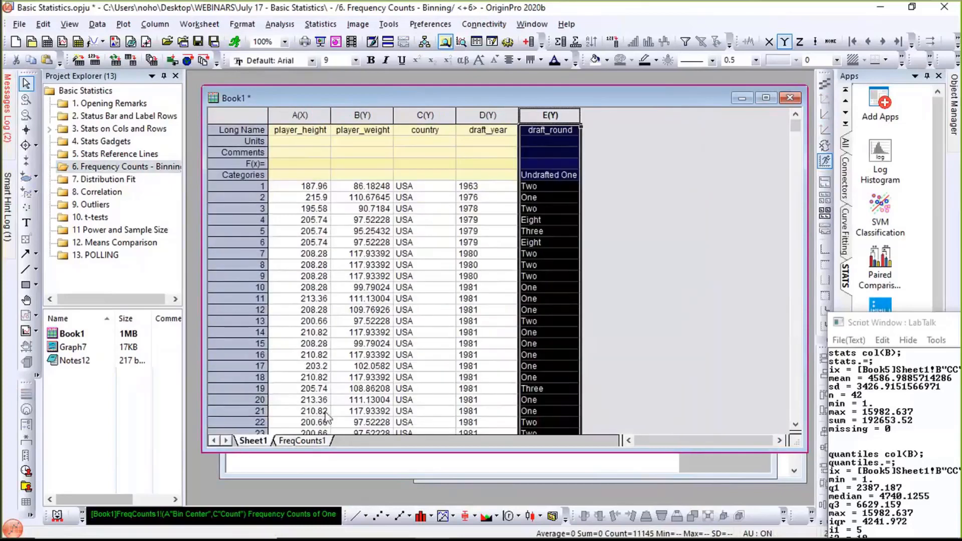
click(689, 188)
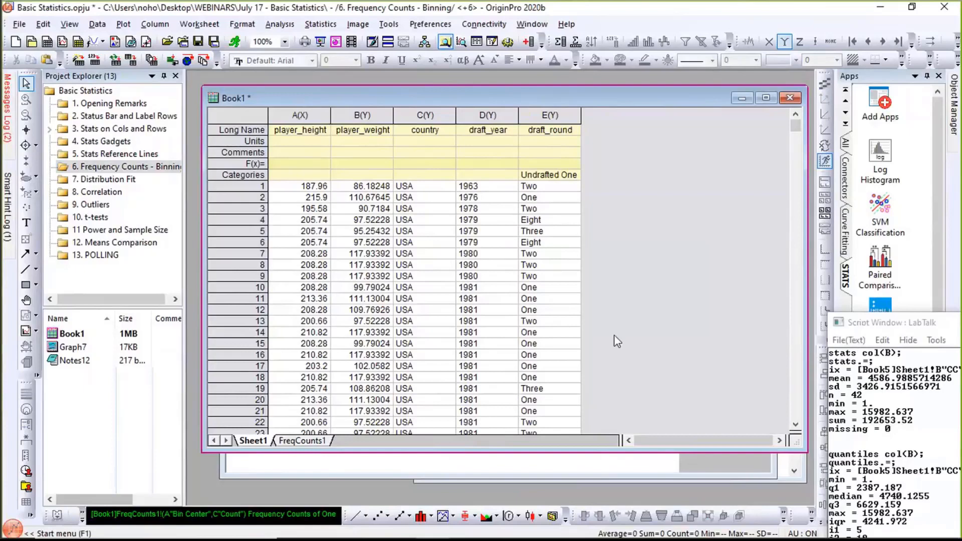
drag(898, 327, 373, 332)
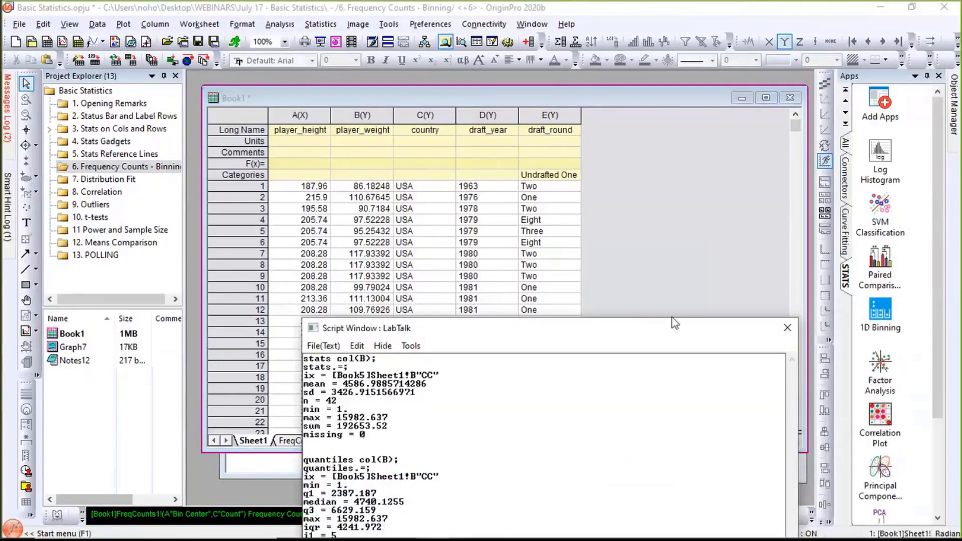
click(787, 329)
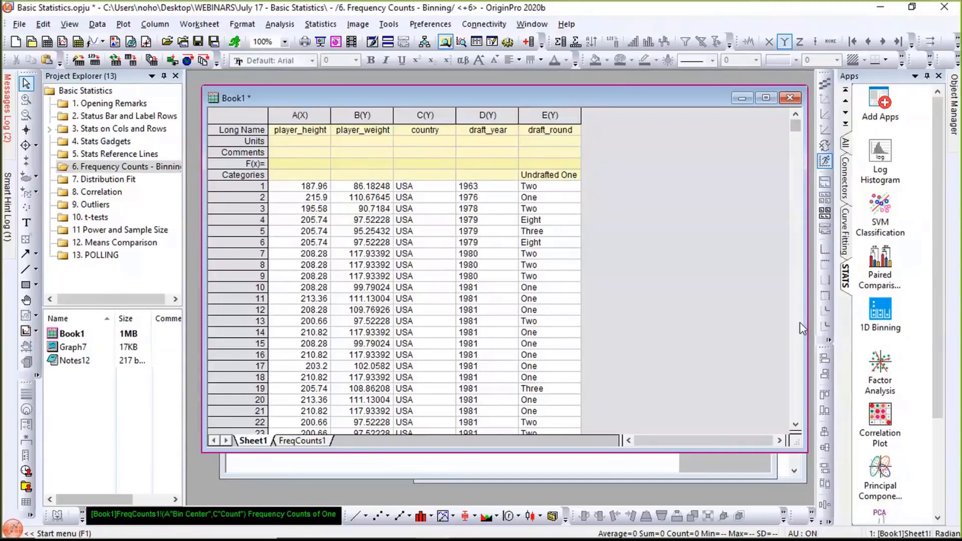
- Start the 1D Binning app with the player_height column as input and set the number of bins to 10
click(887, 308)
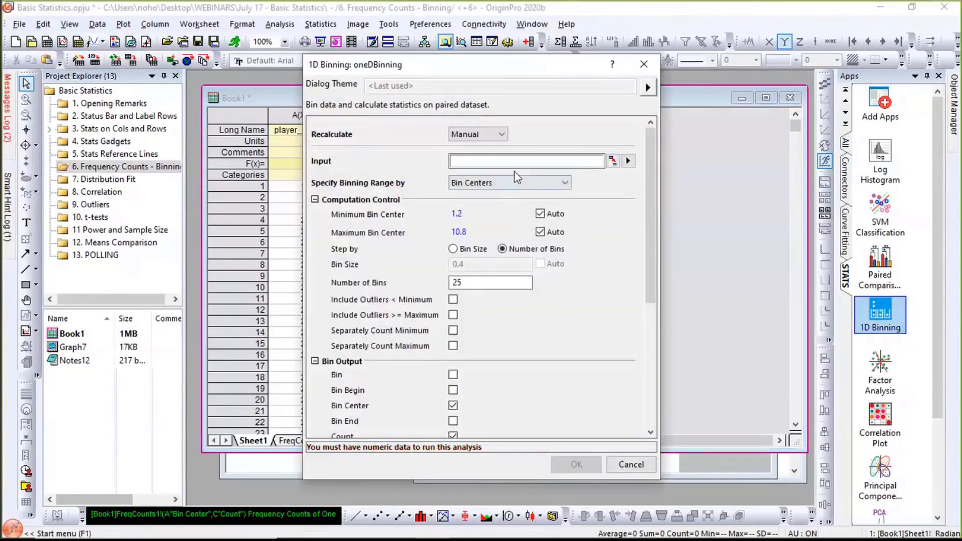
drag(526, 65, 650, 32)
scroll(705, 206, down, 3)
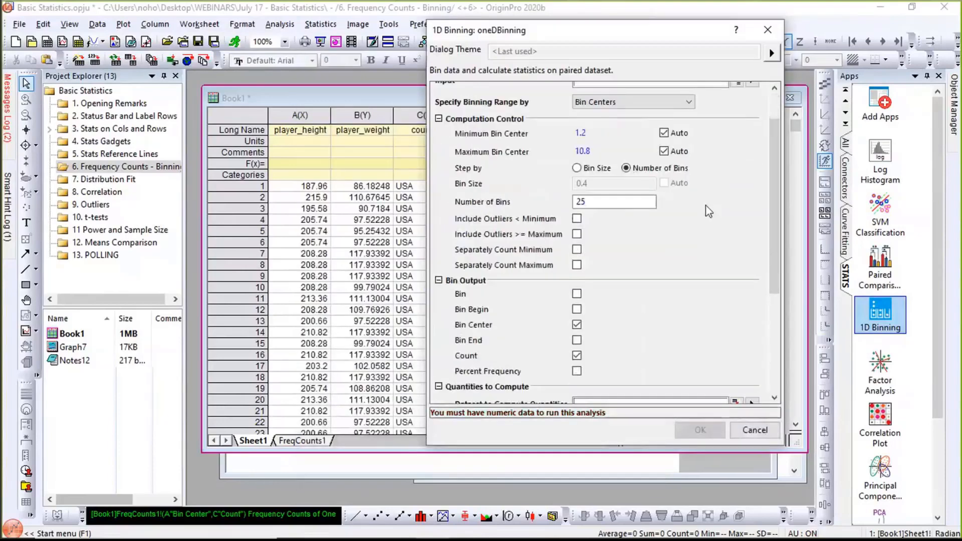
scroll(705, 206, up, 3)
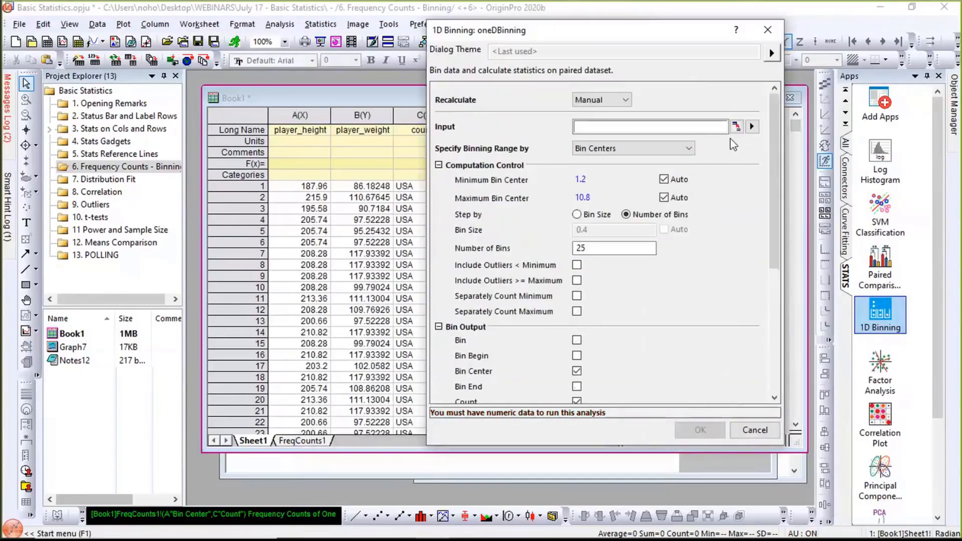
click(753, 128)
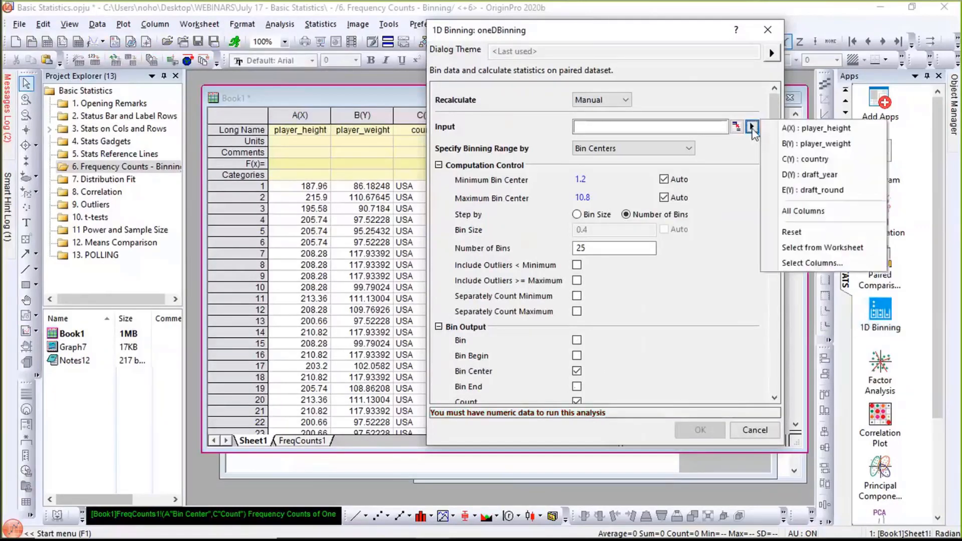
click(778, 131)
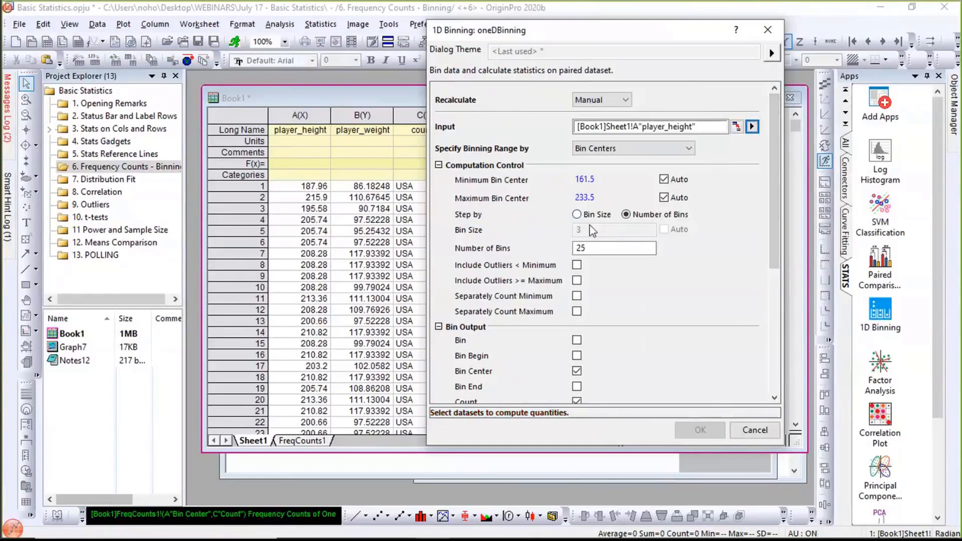
double_click(618, 248)
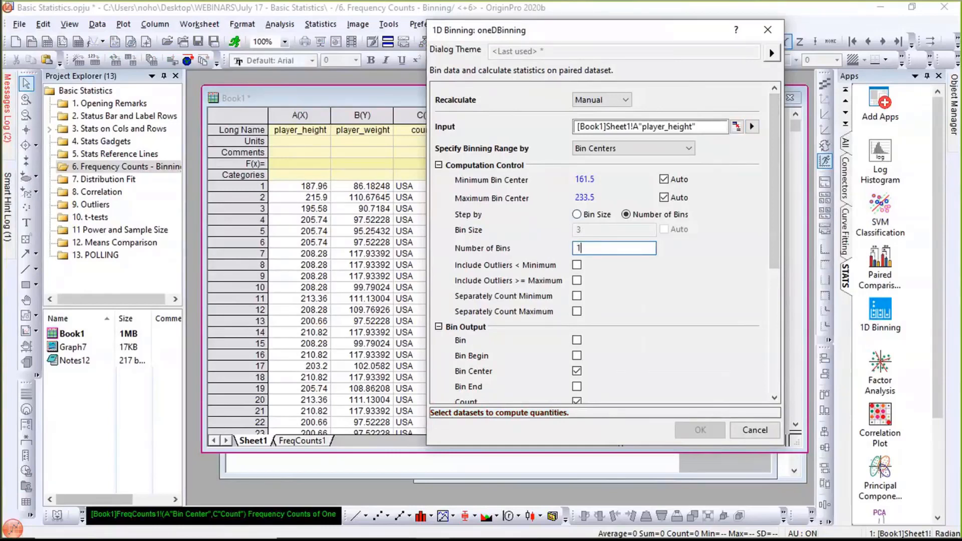
text(10)
scroll(631, 309, down, 2)
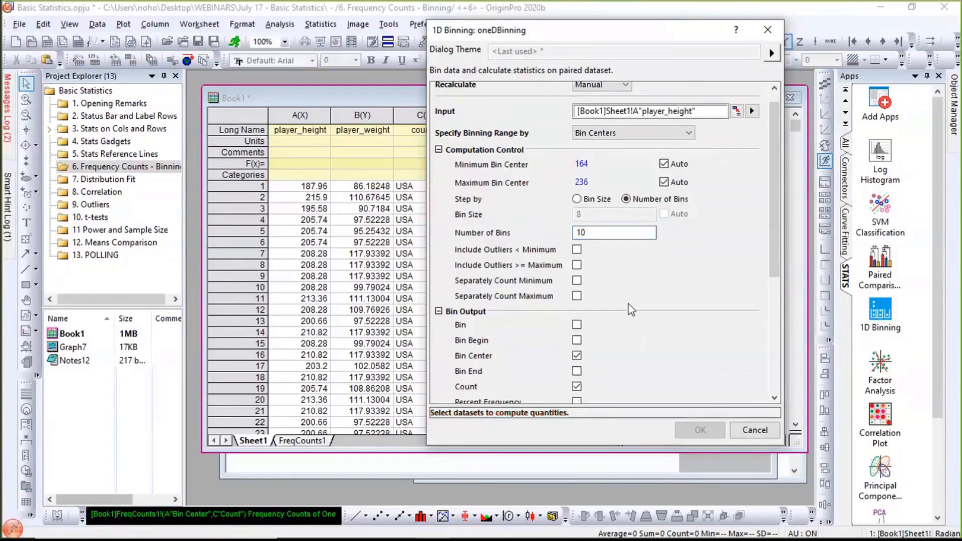
scroll(630, 309, up, 2)
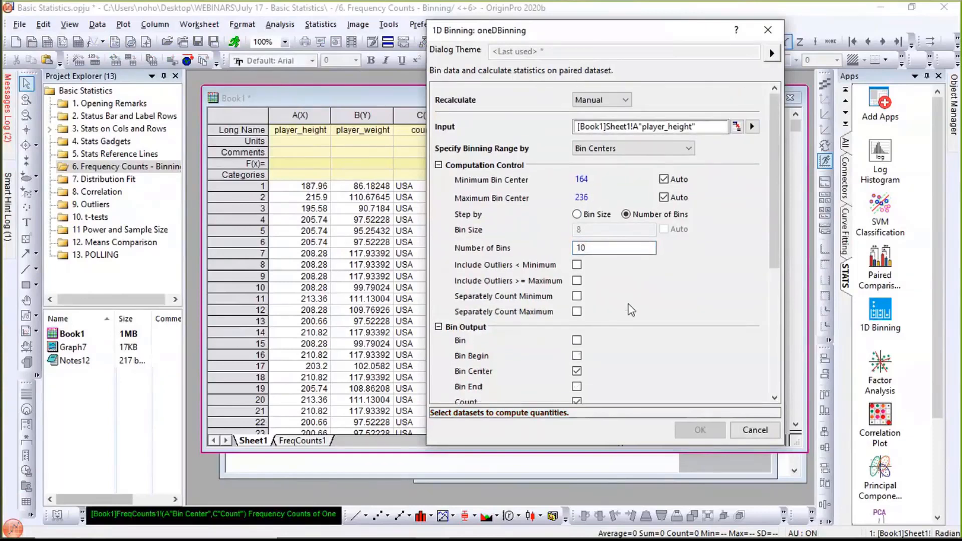
- Set player_weight as the dataset to compute quantities, exclude minimum and maximum while keeping mean and SD, and run the binning
scroll(630, 309, down, 6)
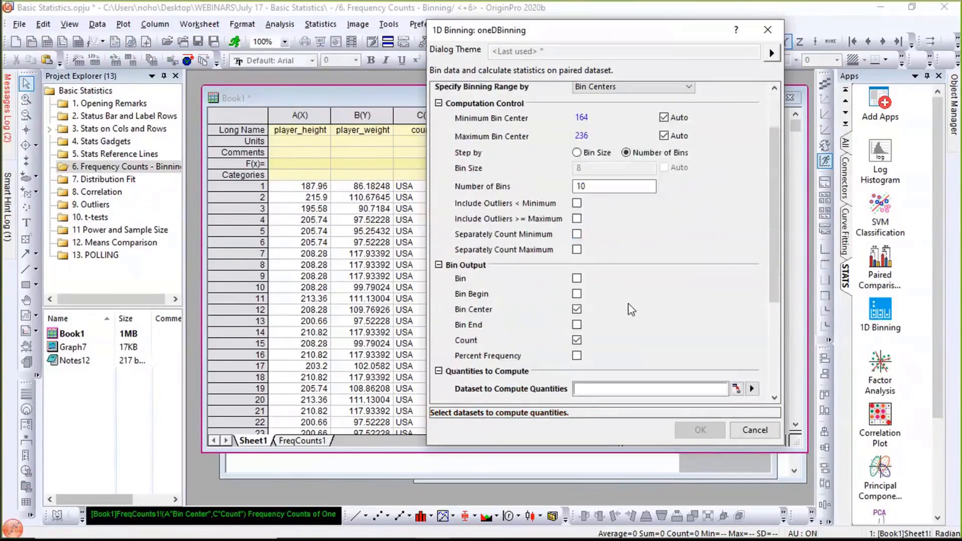
scroll(630, 309, down, 3)
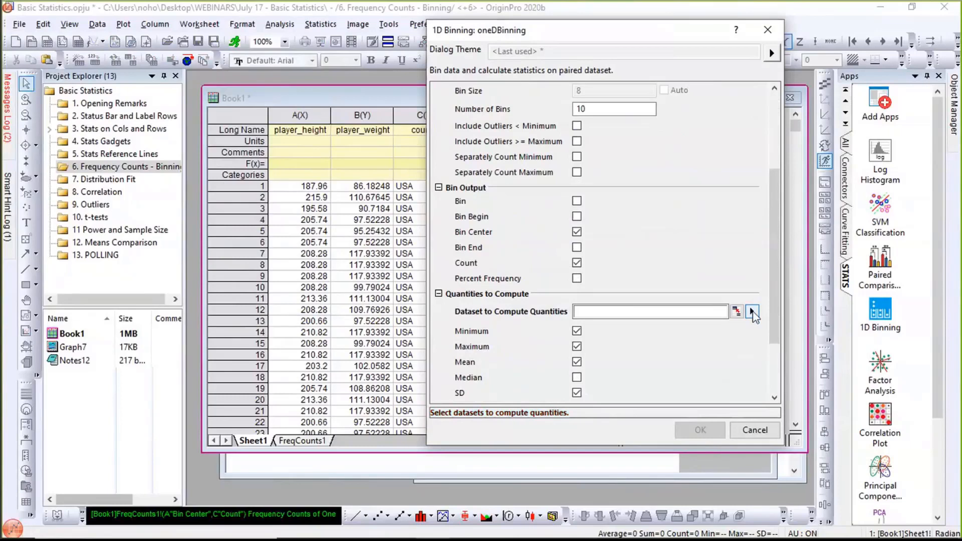
click(752, 313)
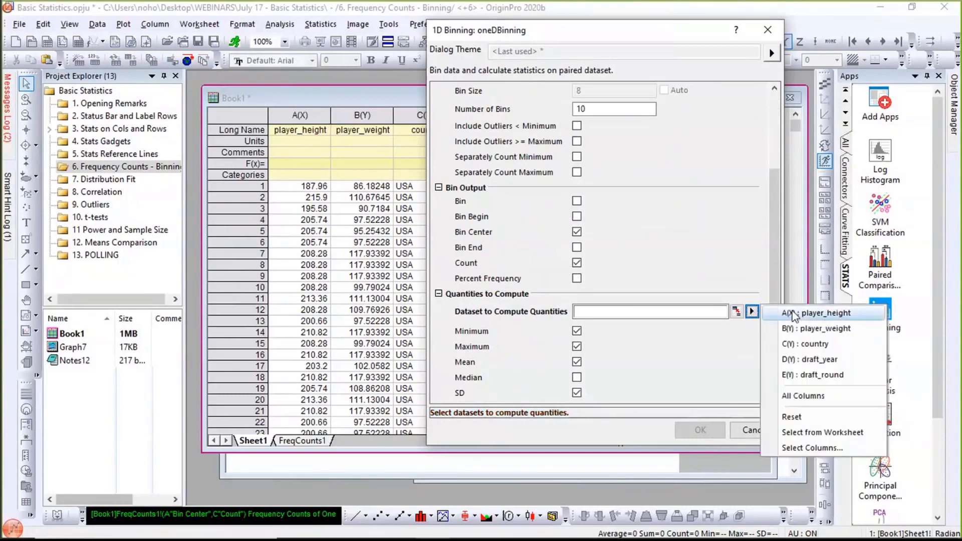
click(849, 329)
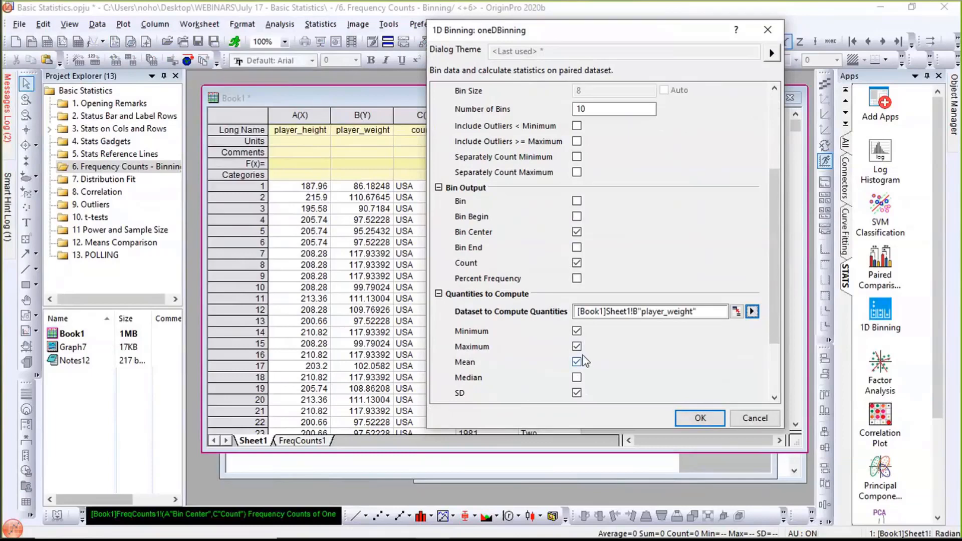
click(577, 331)
click(577, 347)
scroll(581, 348, down, 1)
scroll(600, 352, down, 1)
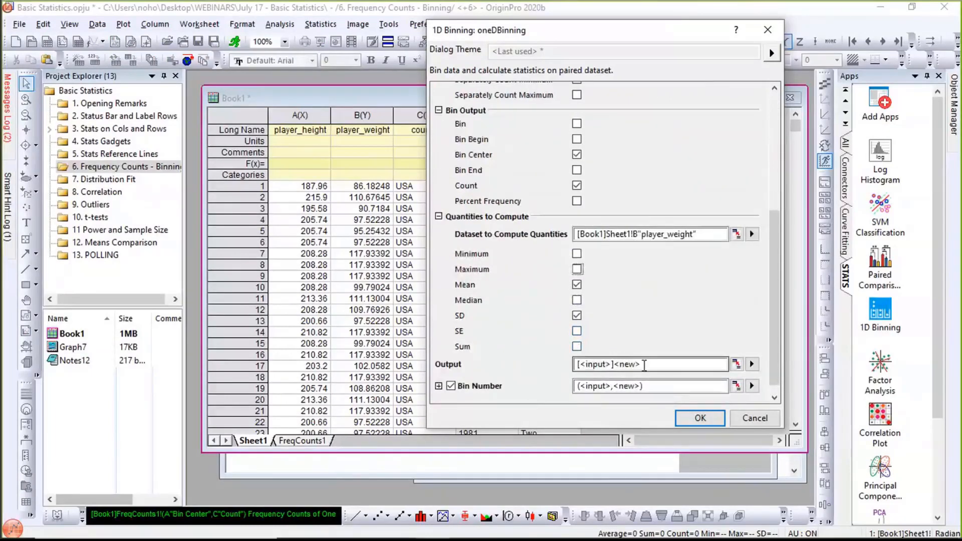
click(696, 418)
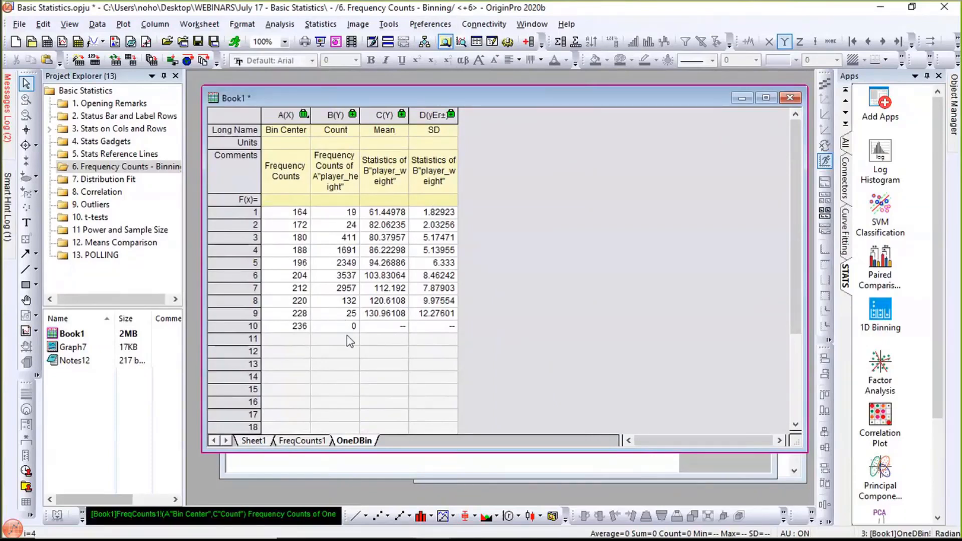
- Examine the count and mean player_weight for the bin centred at 204 in the OneDBin results
click(323, 279)
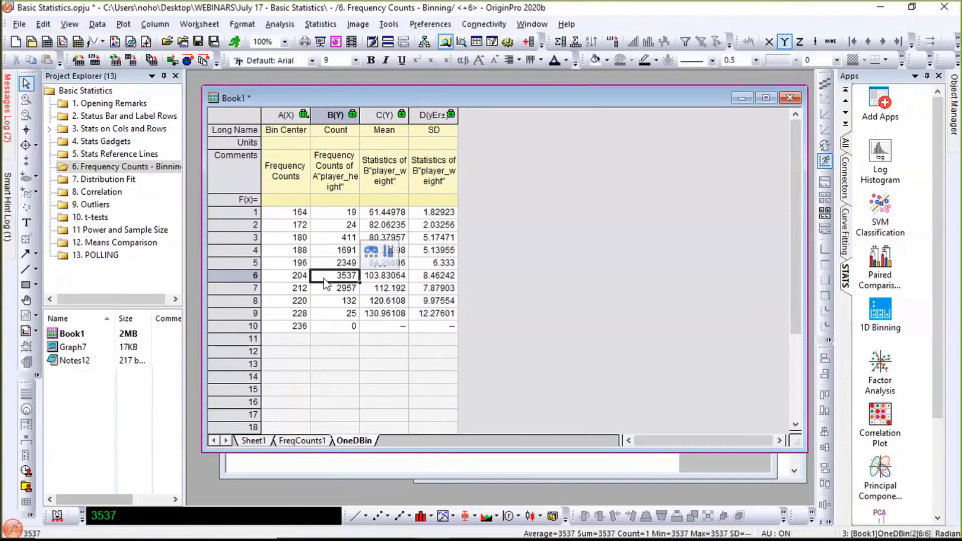
click(306, 279)
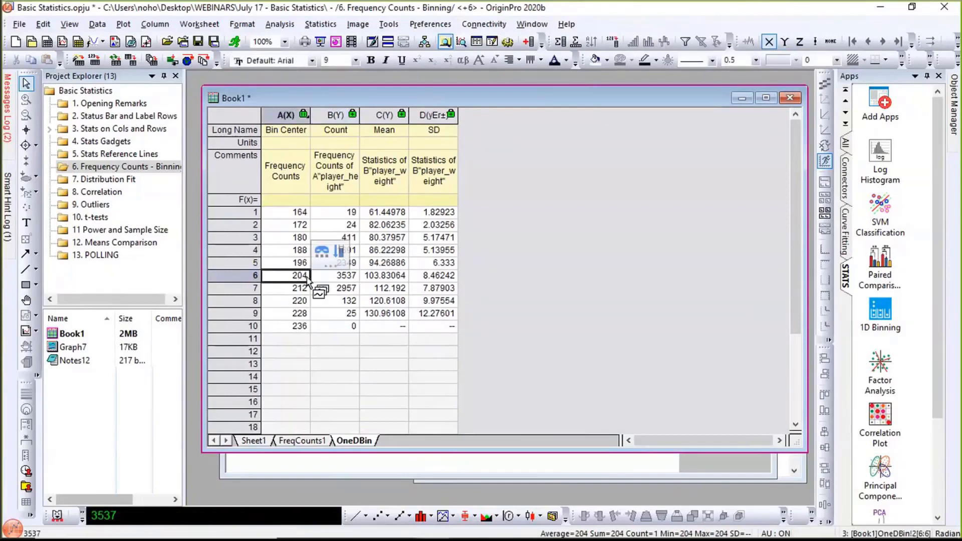
click(371, 279)
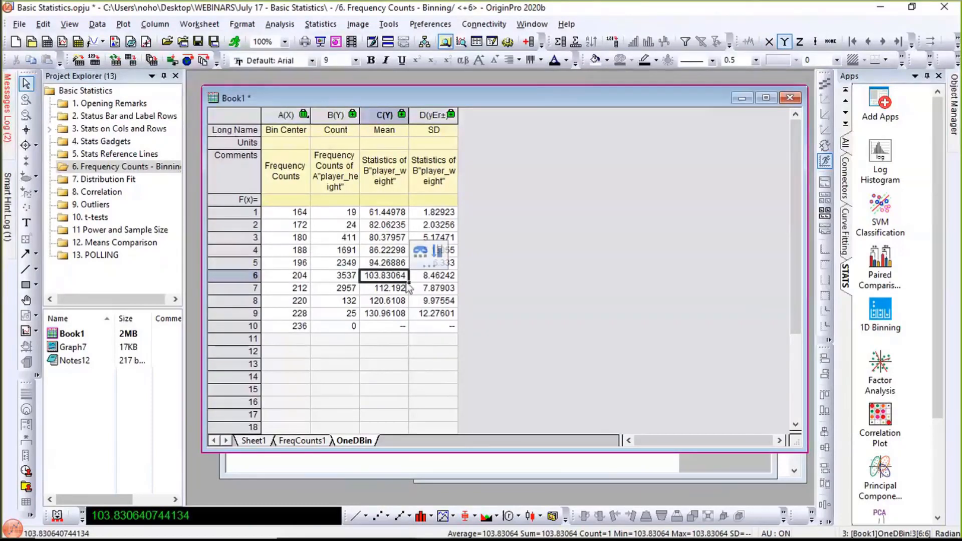
- Examine the player_weight SD for the bin centred at 204 in OneDBin, and glance at the frequency histogram in Graph7
click(423, 280)
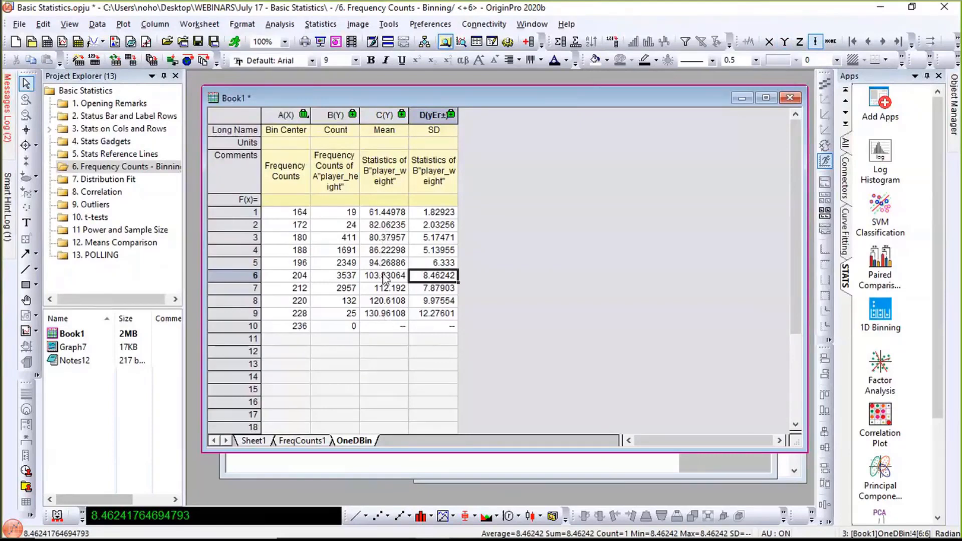
click(543, 326)
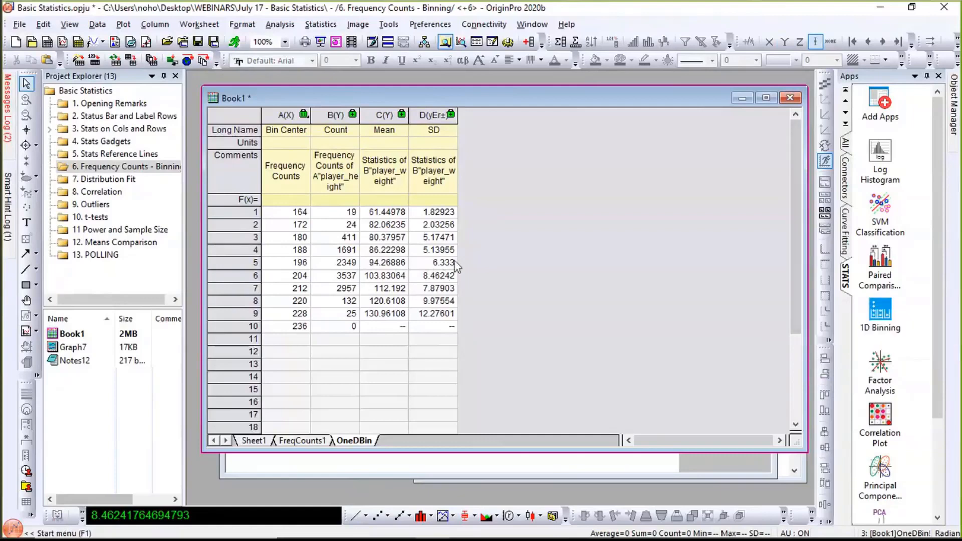
click(507, 473)
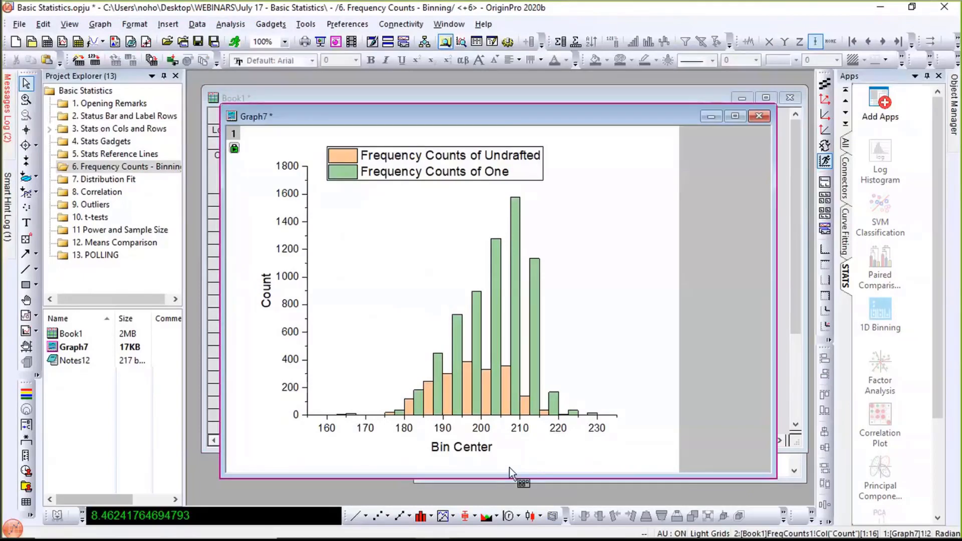
click(263, 93)
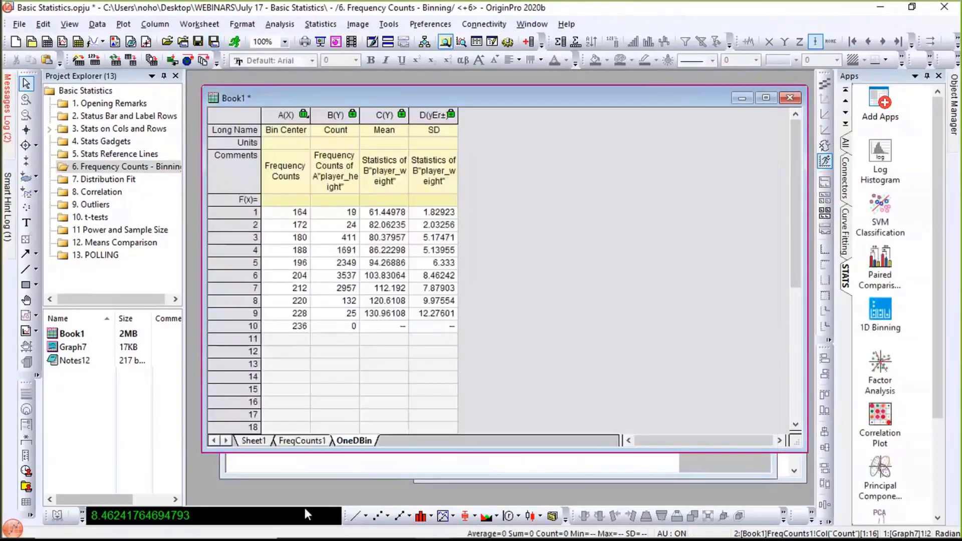
- Run Discrete Frequency on the country column of Sheet1, computing count and relative frequency in percent
click(253, 441)
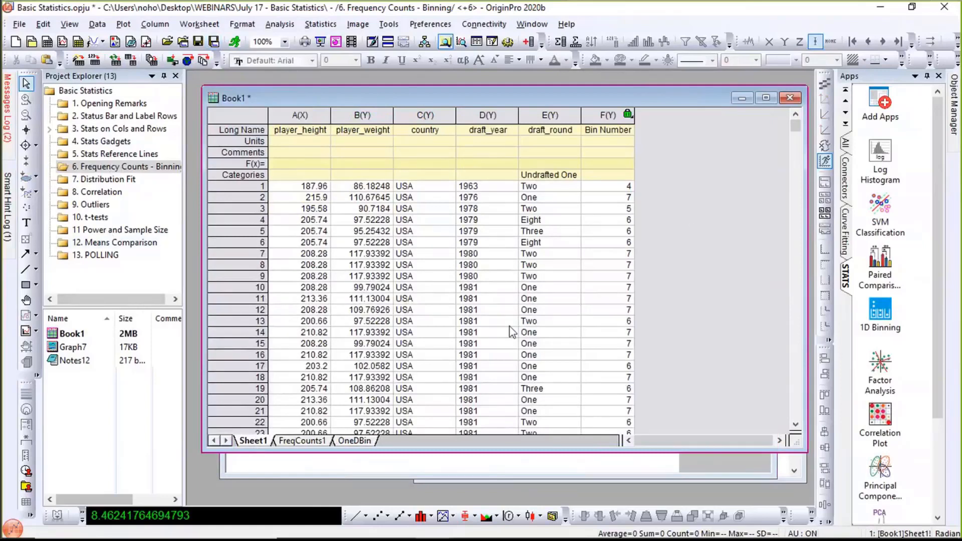
click(434, 119)
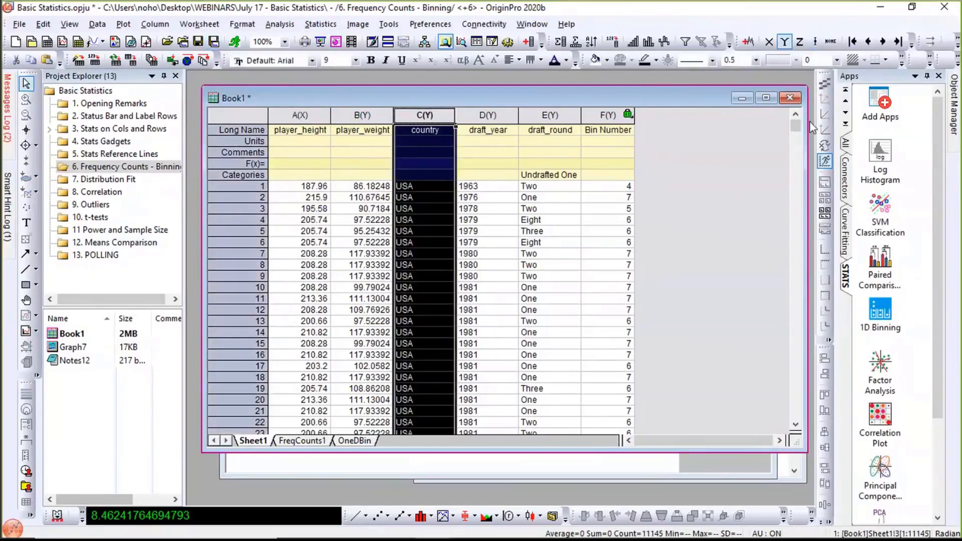
drag(796, 130, 828, 125)
click(321, 24)
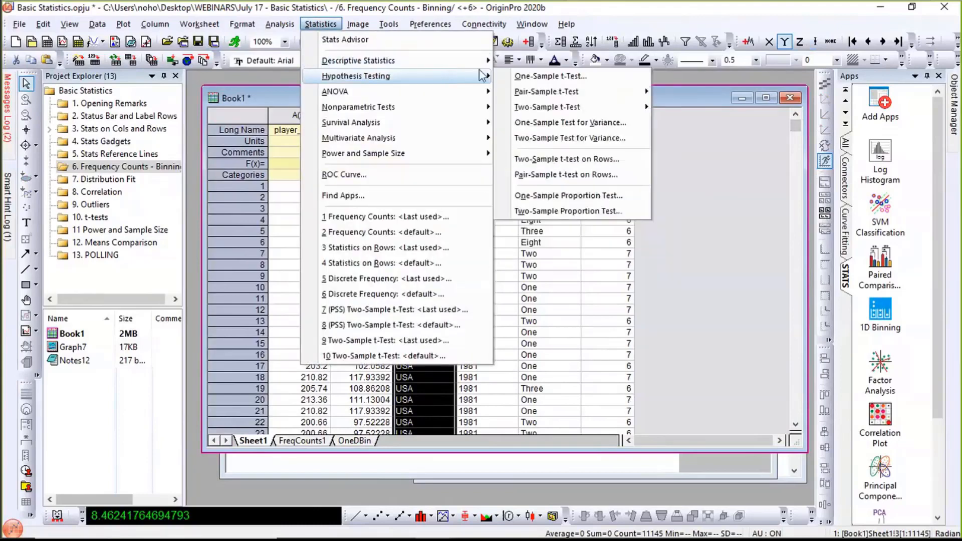
mouse_move(476, 61)
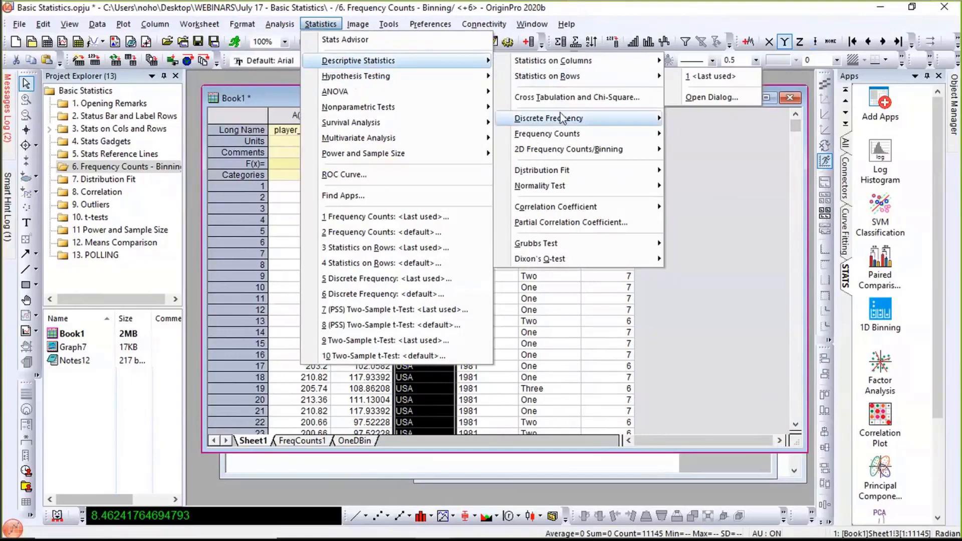
mouse_move(563, 118)
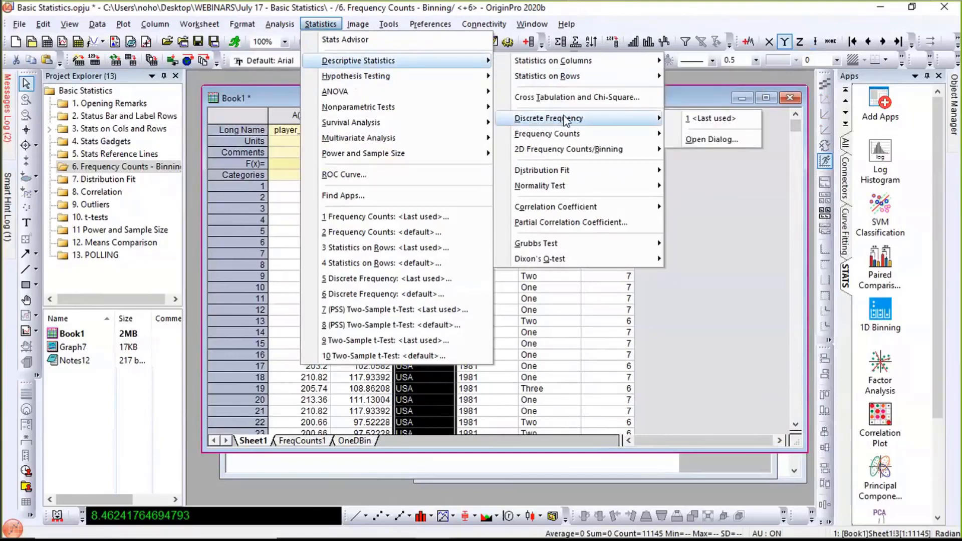
click(684, 141)
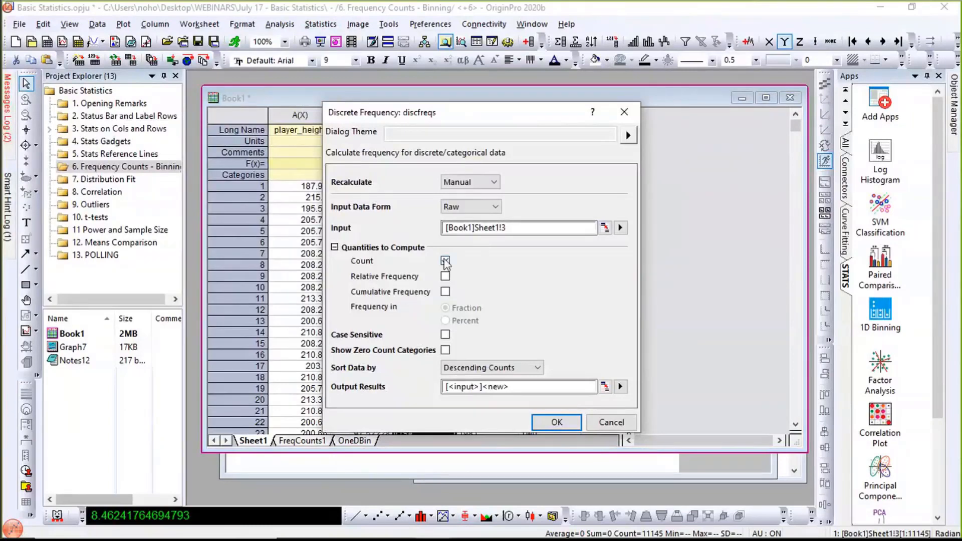
click(445, 277)
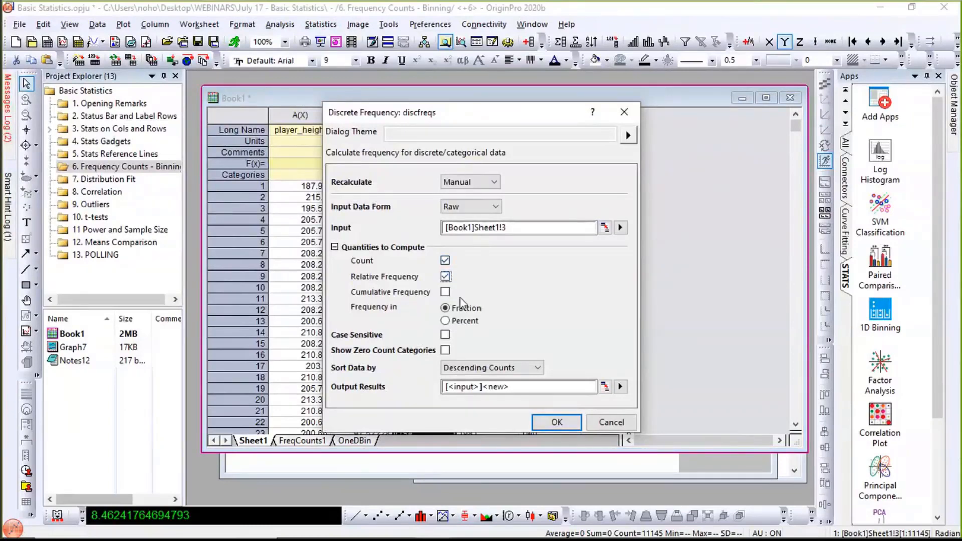
click(446, 321)
click(556, 423)
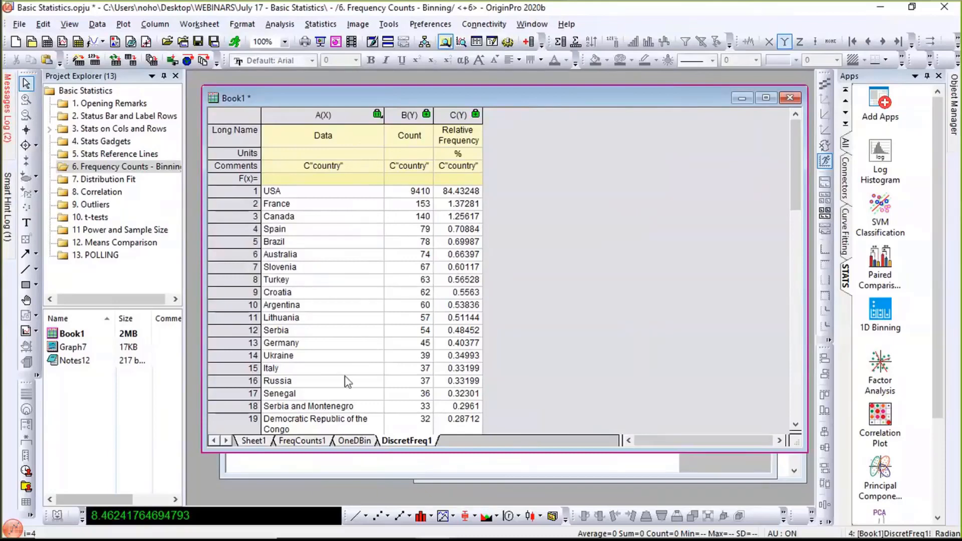
- Return to Sheet1, switch to the 7. Distribution Fit project folder and select column A of Book1A to view its statistics
click(254, 441)
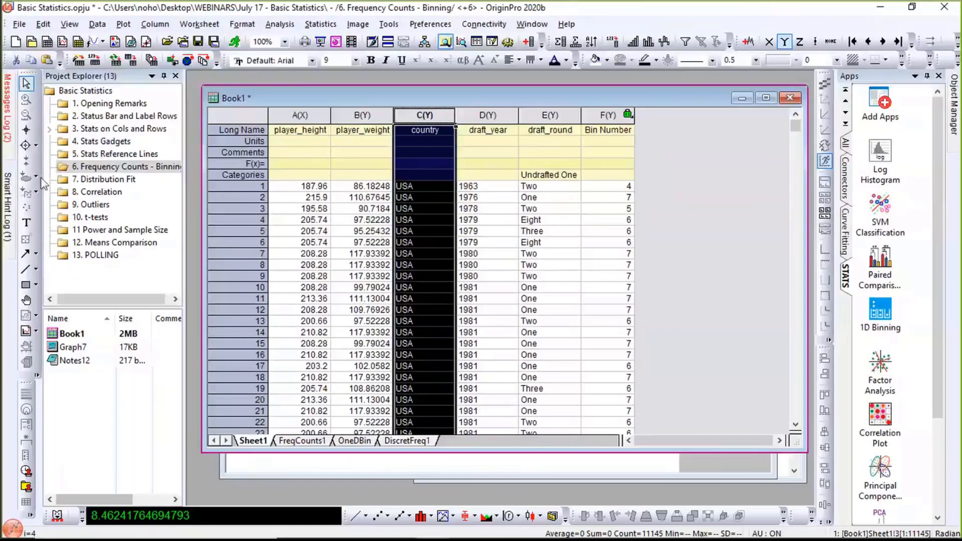
click(86, 190)
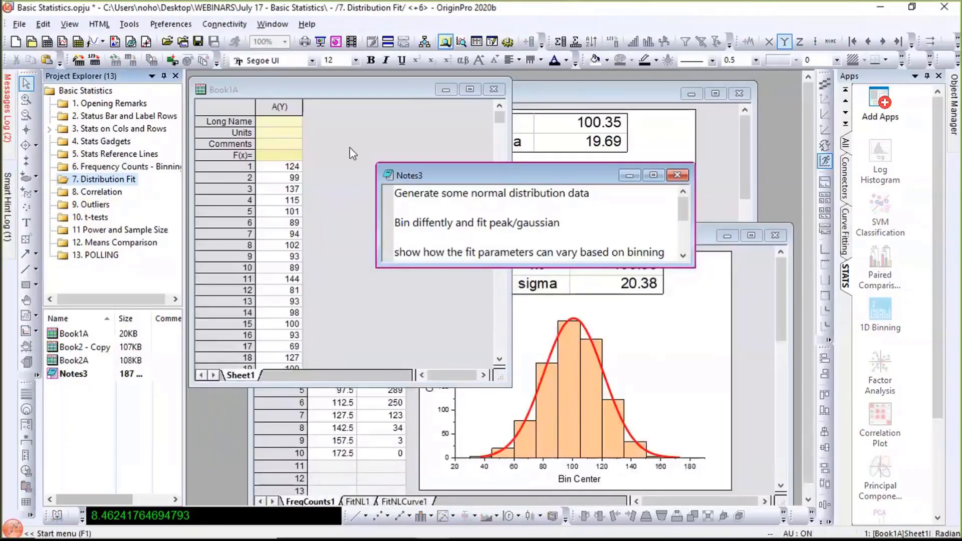
click(350, 146)
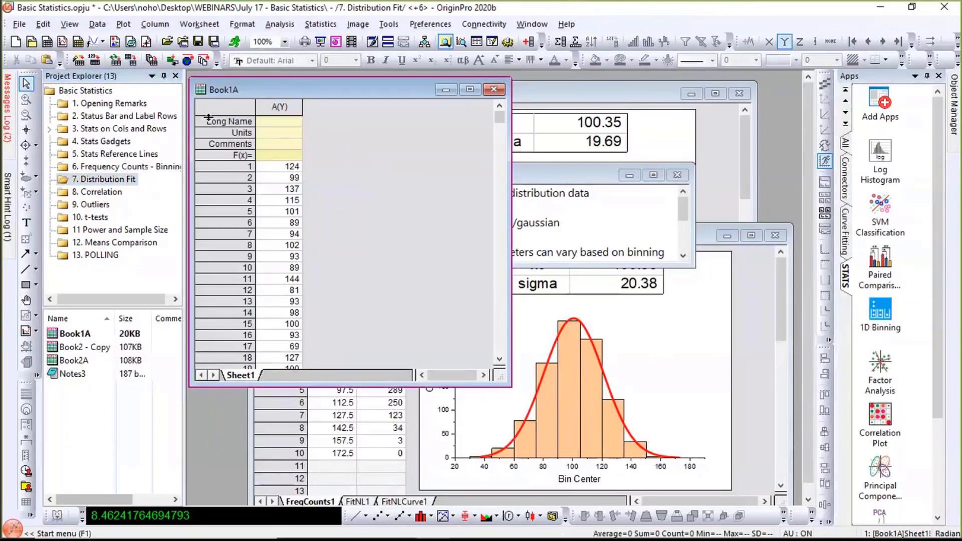
click(280, 105)
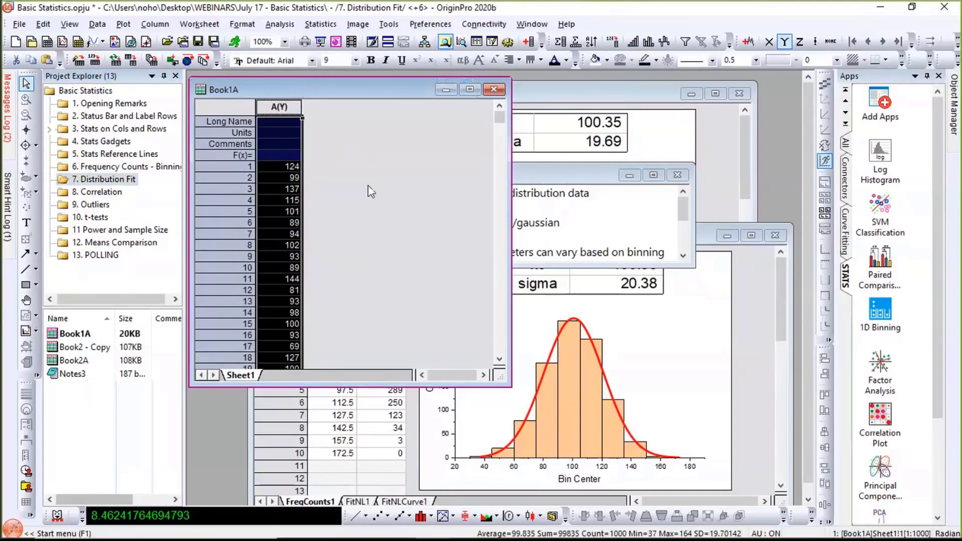
- Compare the Gaussian fit parameters xc and sigma of the differently binned histograms in Book2A and Book2 - Copy, and return to Book1A
click(542, 88)
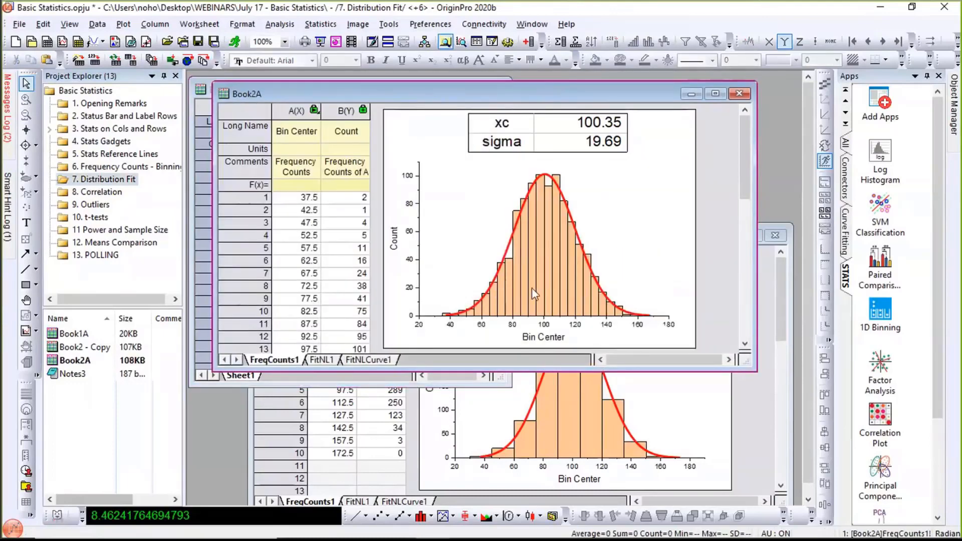
click(665, 395)
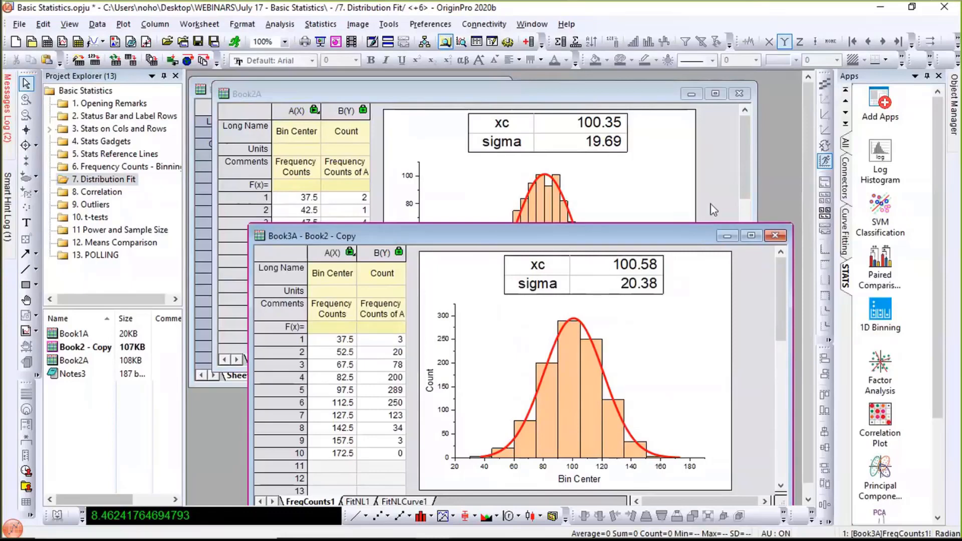
click(715, 167)
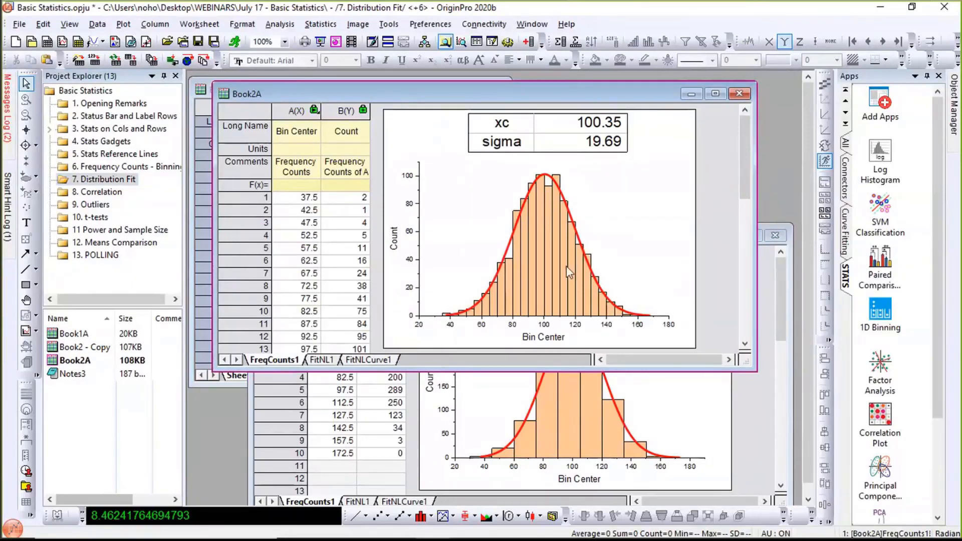
click(738, 464)
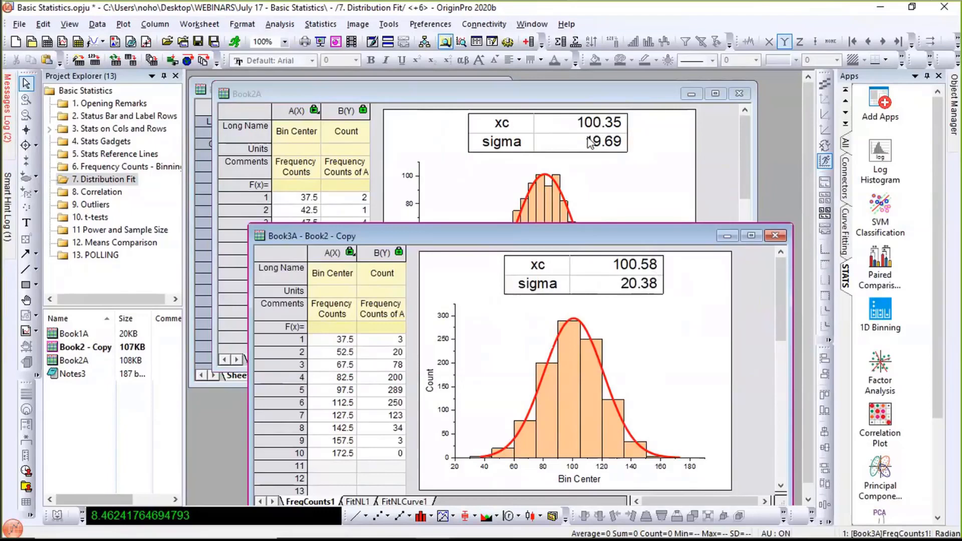
click(241, 376)
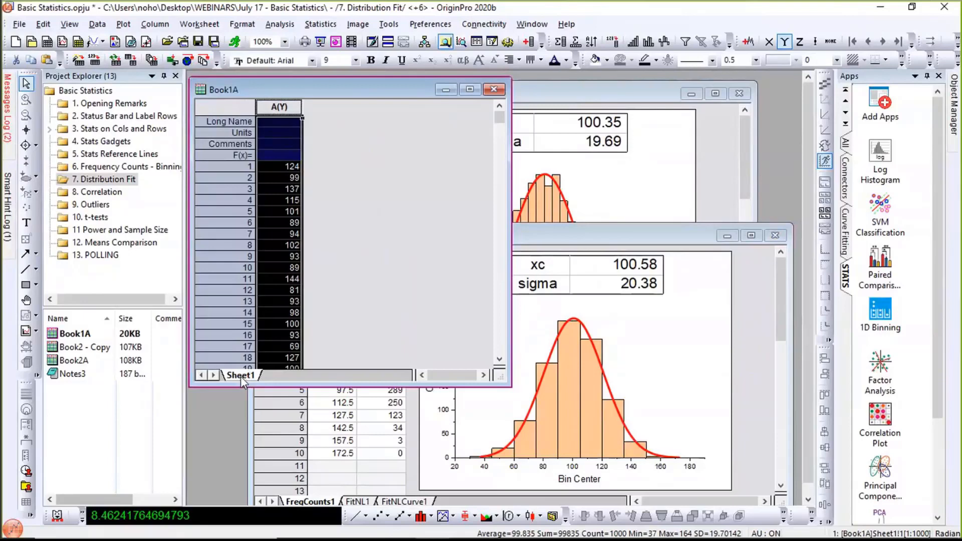
- Minimize the Book2 - Copy and Book2A windows and clear the column selection in Book1A
click(727, 238)
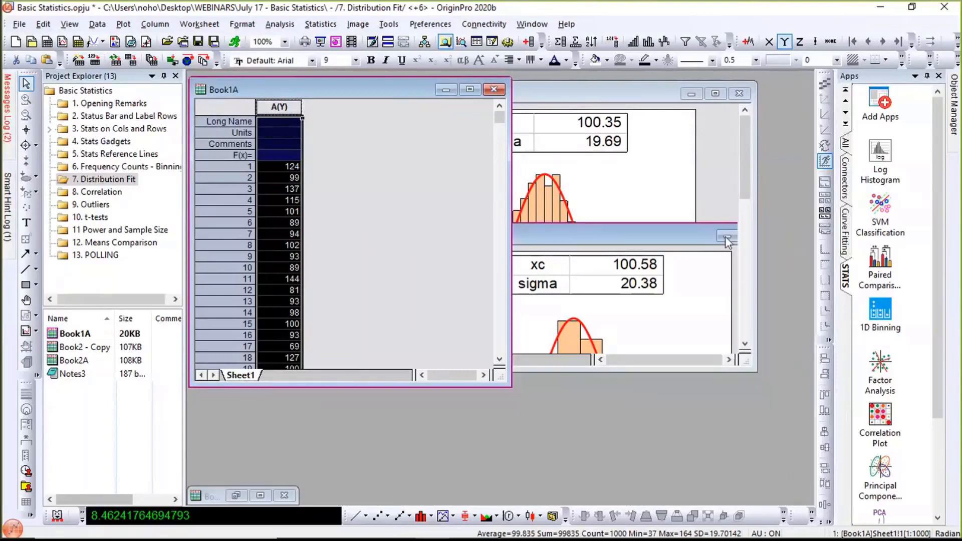
click(685, 96)
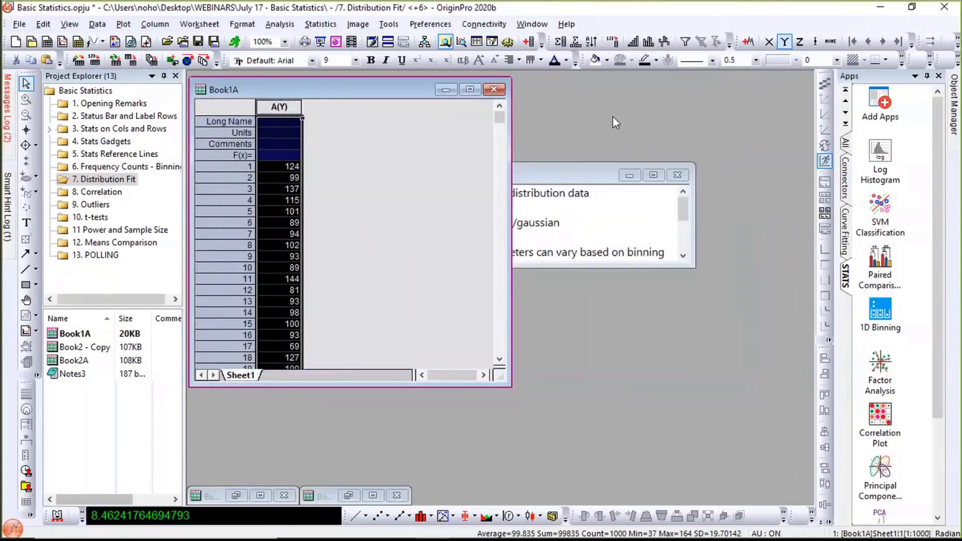
click(314, 166)
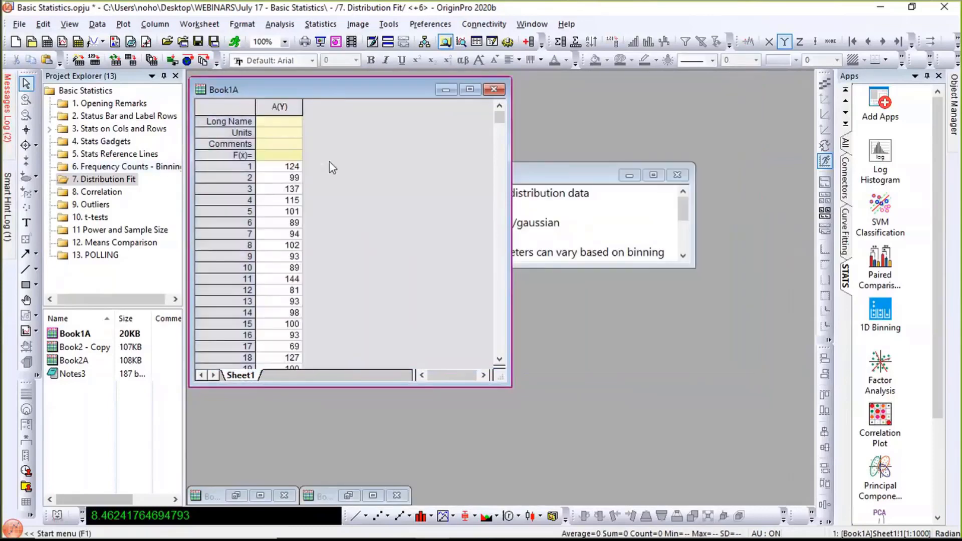
- Start a Distribution Fit on column A of Book1A with continuous distributions, adding Weibull and Gamma to Normal
click(279, 107)
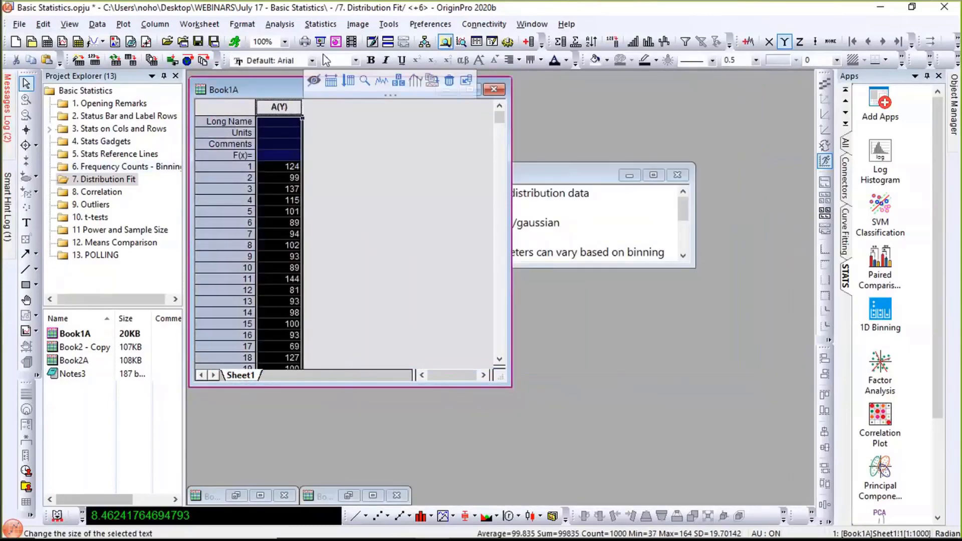
click(321, 24)
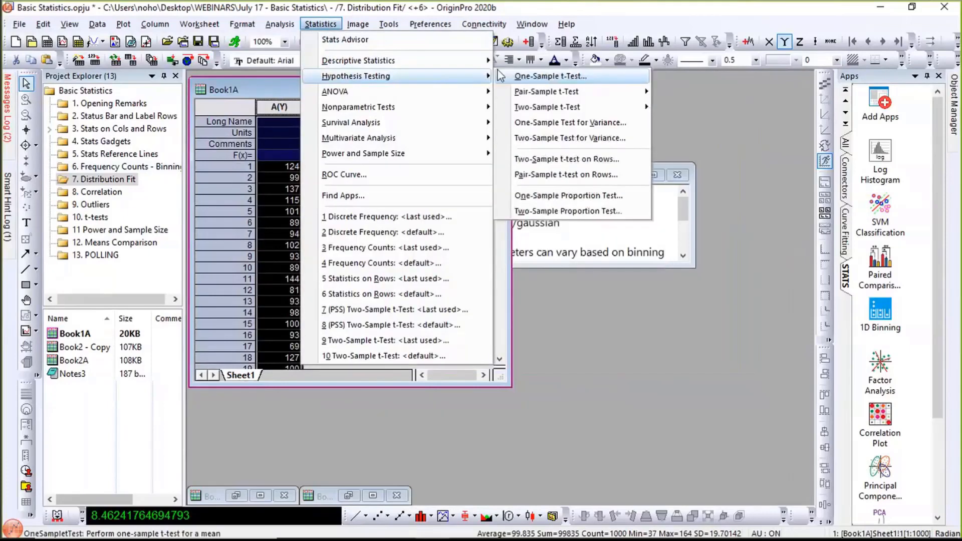
mouse_move(491, 60)
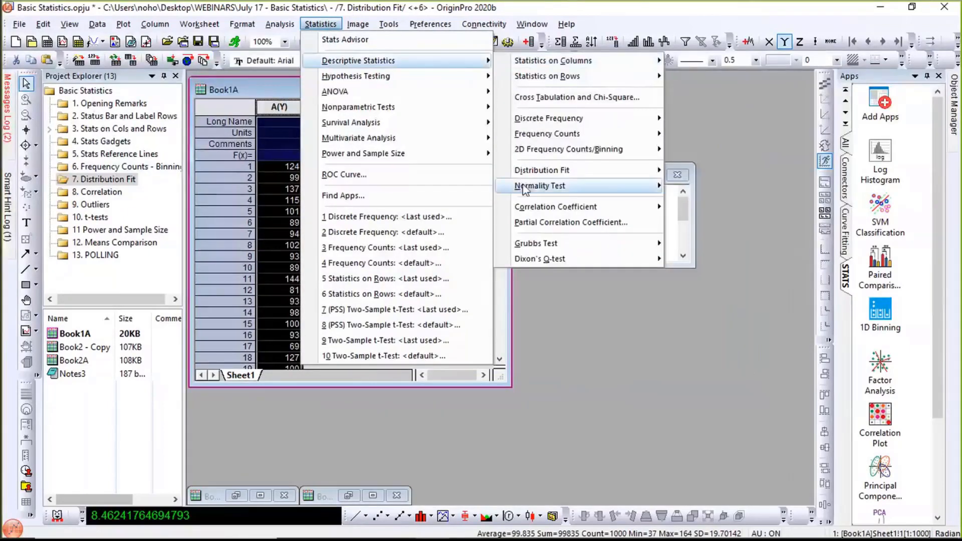
mouse_move(525, 188)
mouse_move(604, 170)
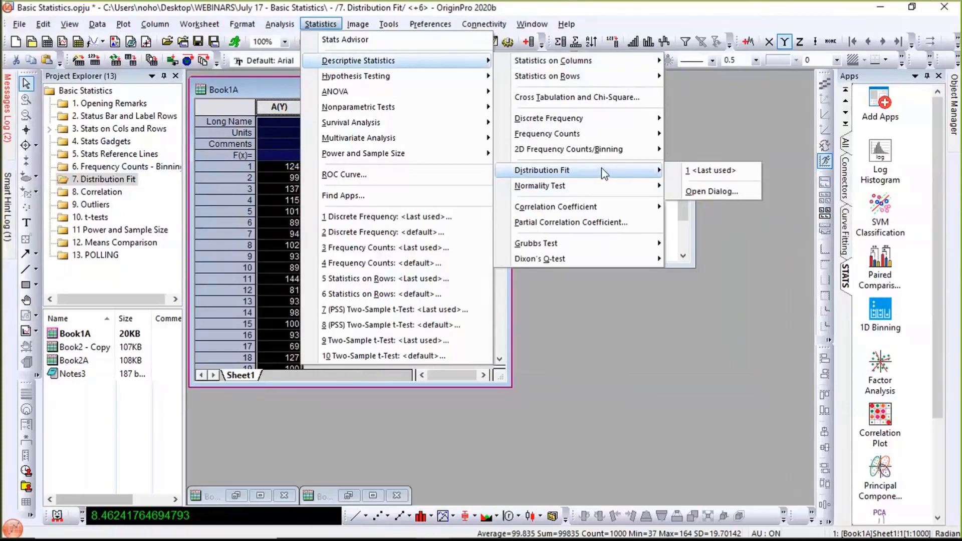
click(709, 191)
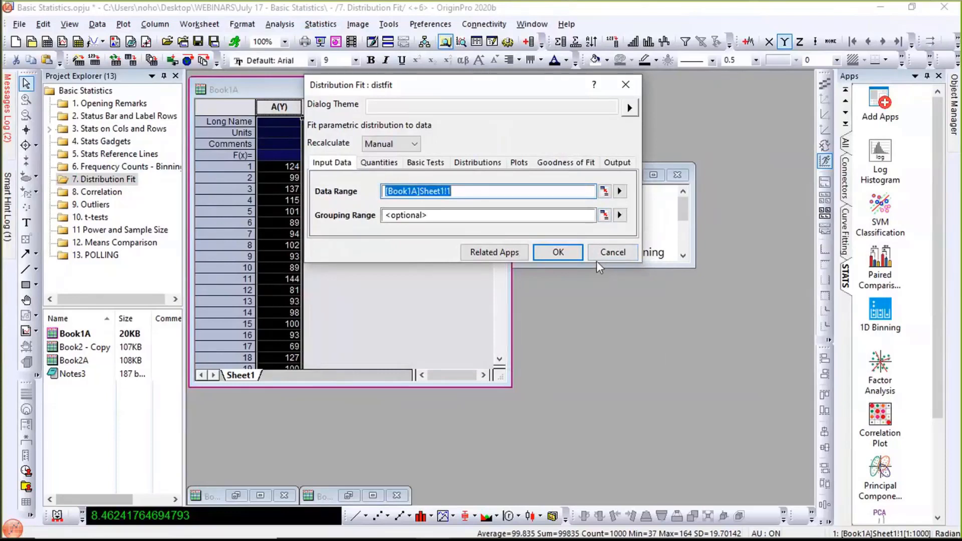
click(487, 168)
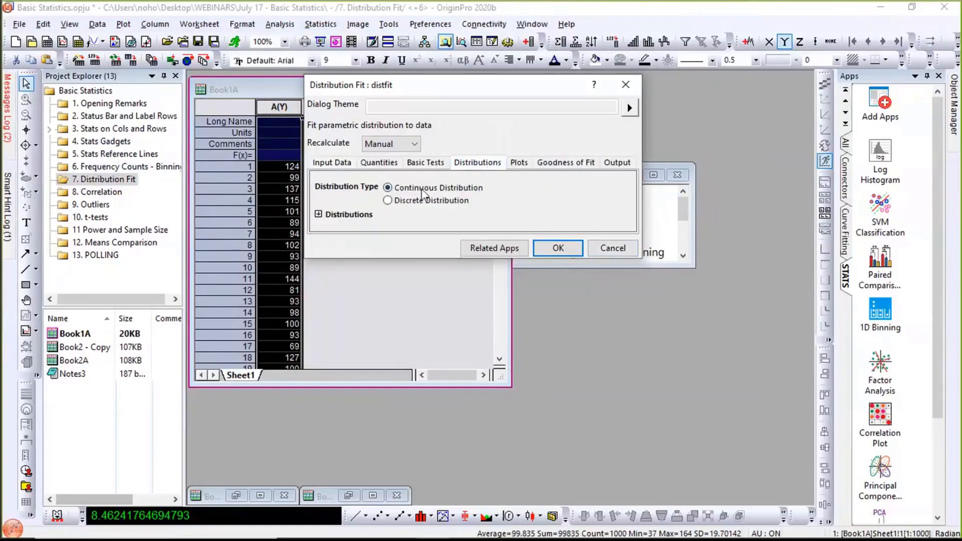
click(318, 215)
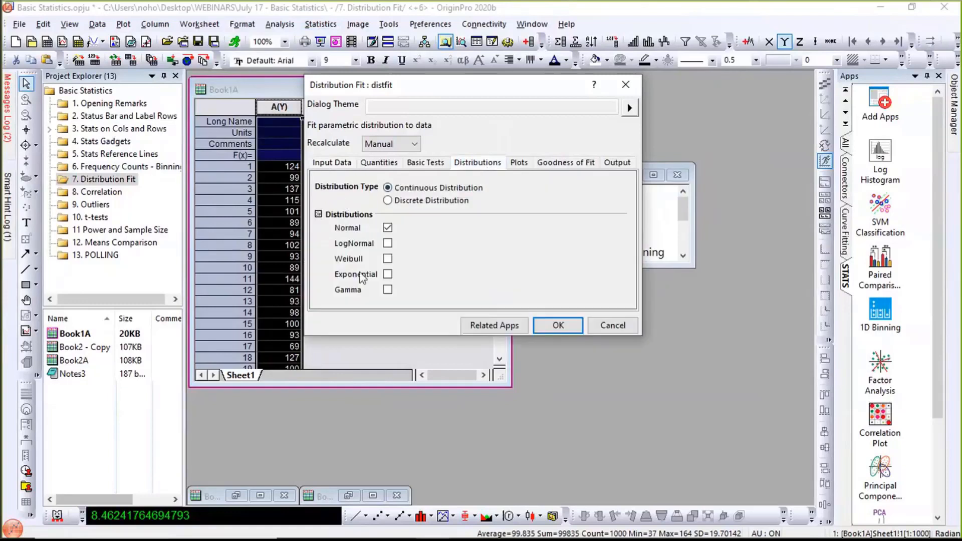
click(388, 258)
click(387, 289)
- Add the Kolmogorov-Smirnov and Anderson-Darling goodness-of-fit tests, review the quantities and plots settings, and run the distribution fit
click(378, 163)
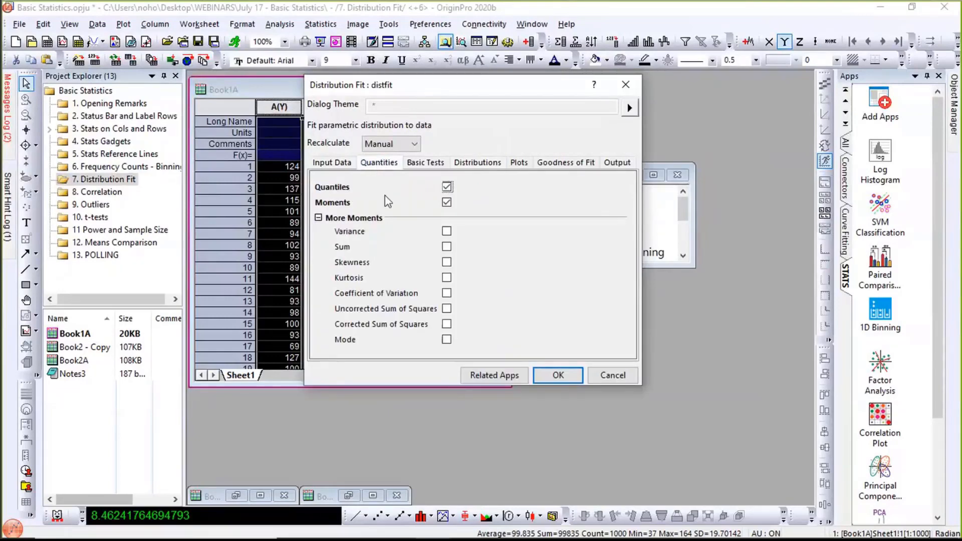
click(582, 162)
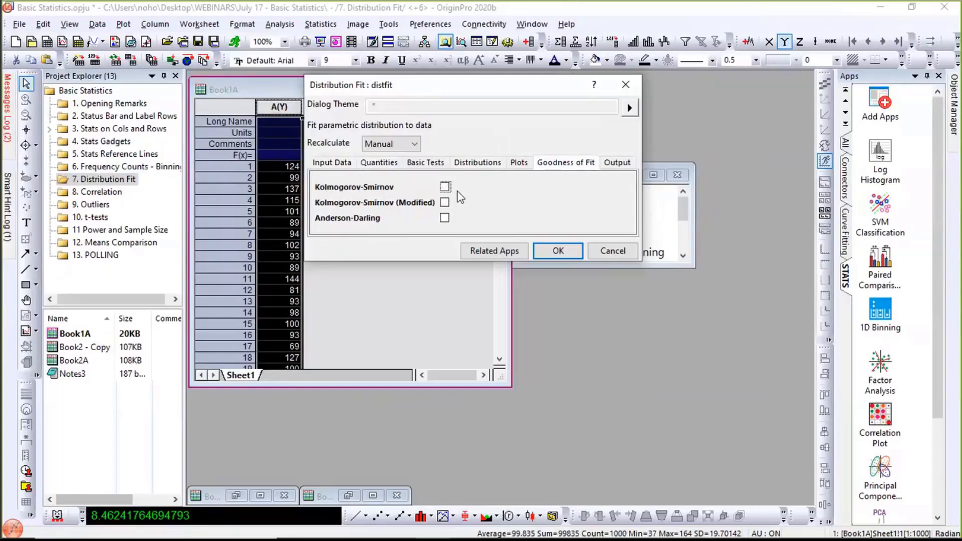
click(445, 187)
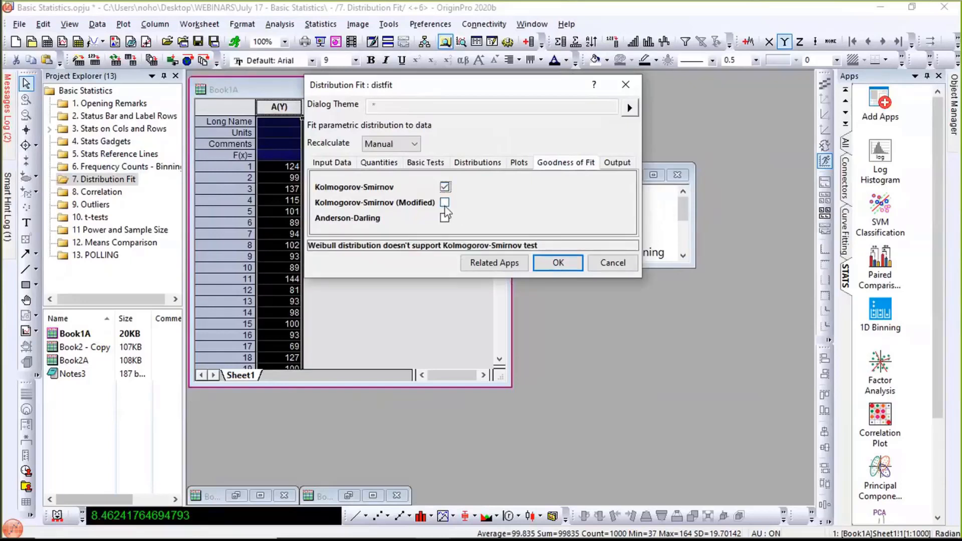
click(445, 219)
click(519, 162)
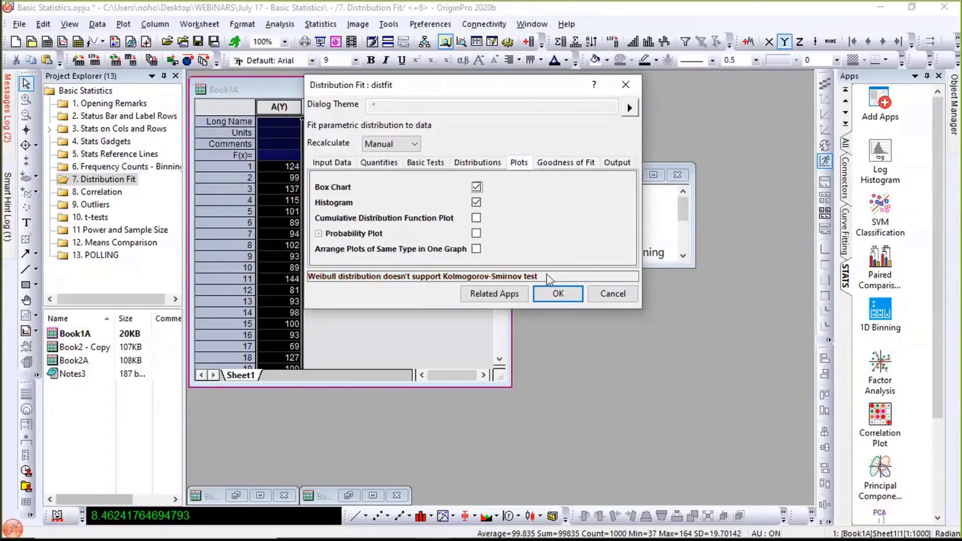
click(557, 295)
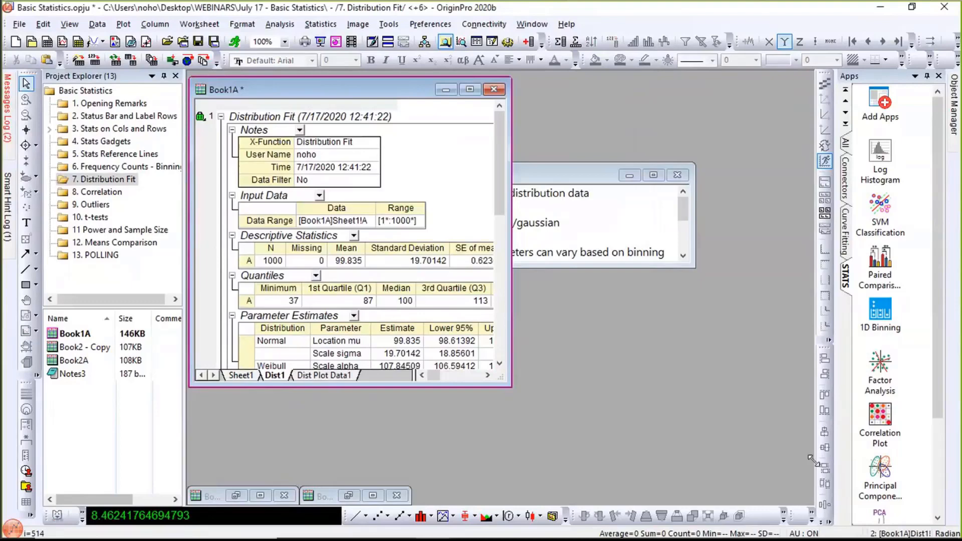
- Enlarge the Book1A window and examine the fit report's parameter estimates, goodness-of-fit decisions, plots, mean and standard deviation
drag(812, 460, 812, 471)
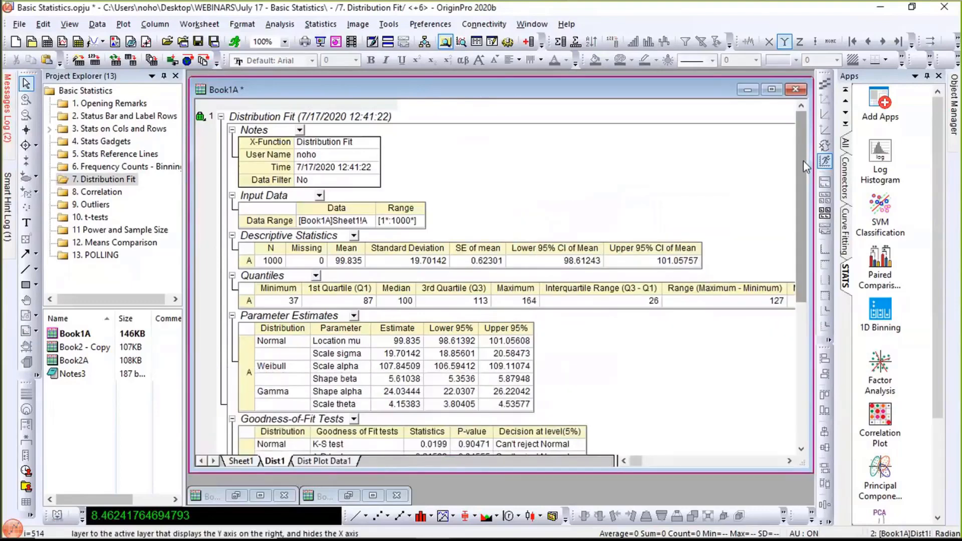
scroll(798, 254, down, 6)
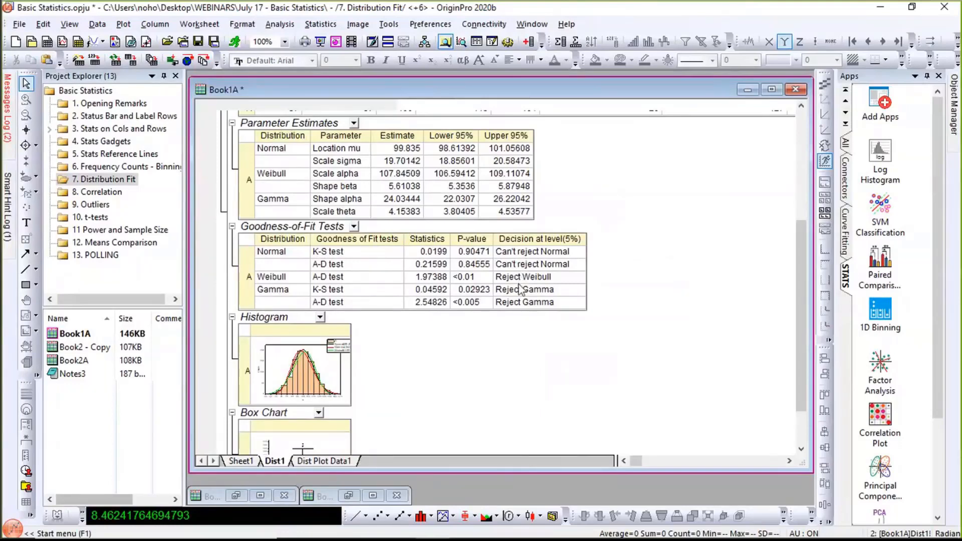
scroll(615, 238, down, 2)
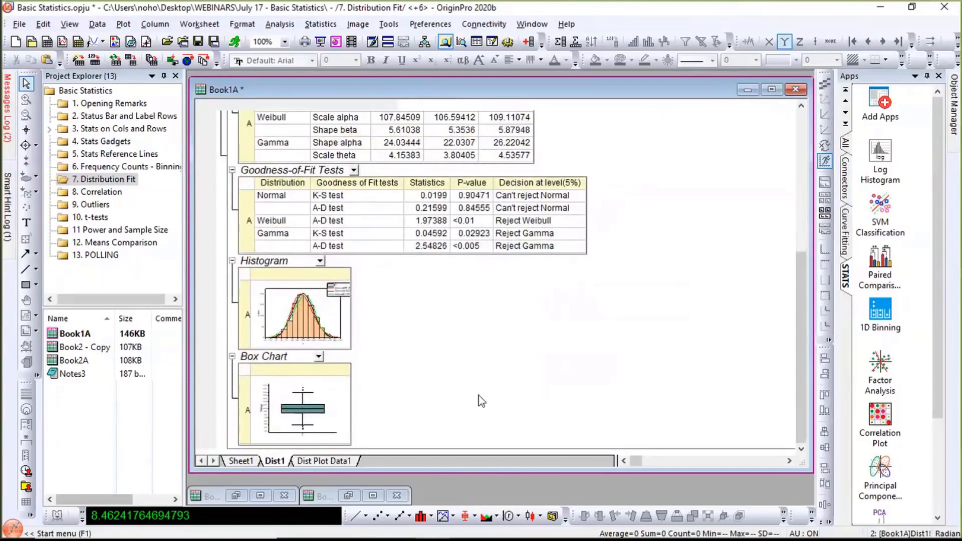
scroll(479, 397, up, 6)
scroll(481, 401, up, 1)
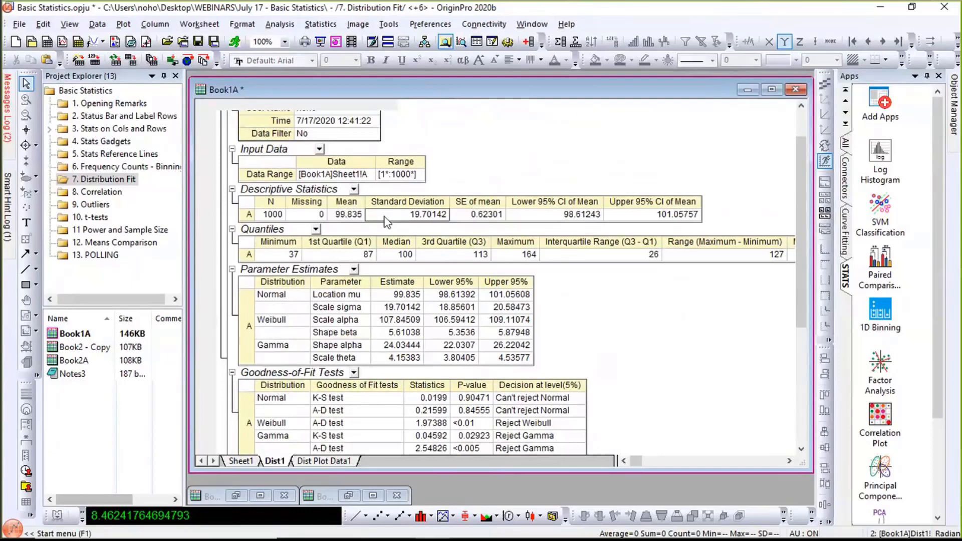
click(351, 216)
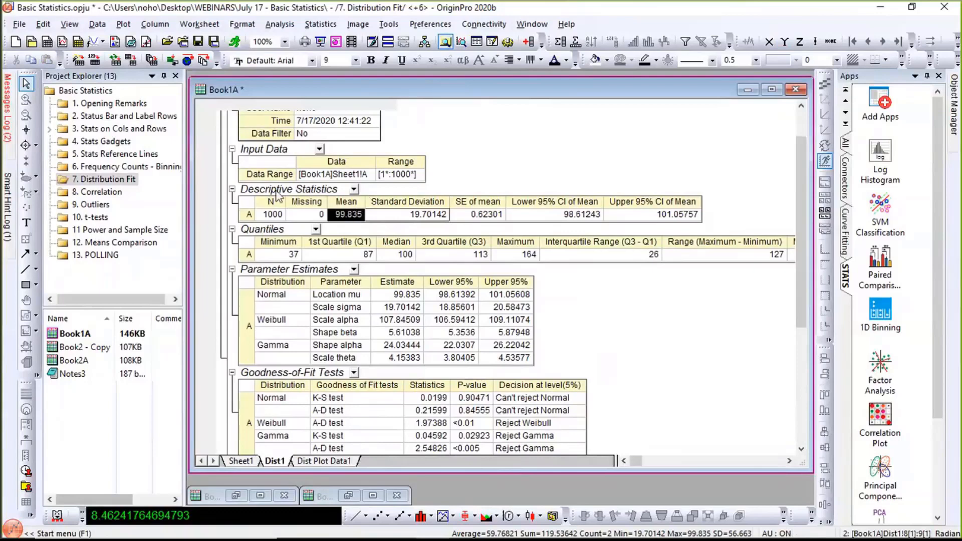
- Go back to Sheet1 of Book1A in the 7. Distribution Fit folder and plot column A as a statistical Distribution graph
click(115, 194)
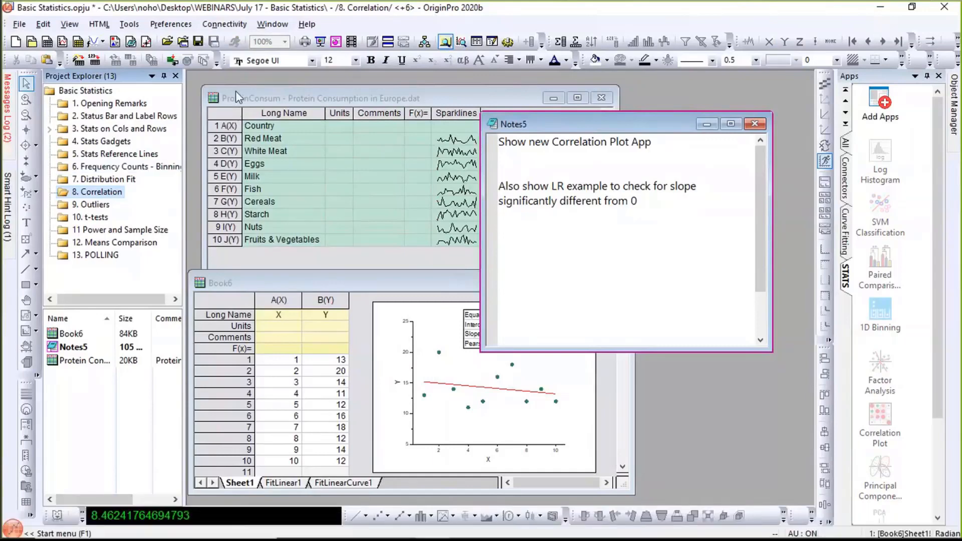
click(105, 180)
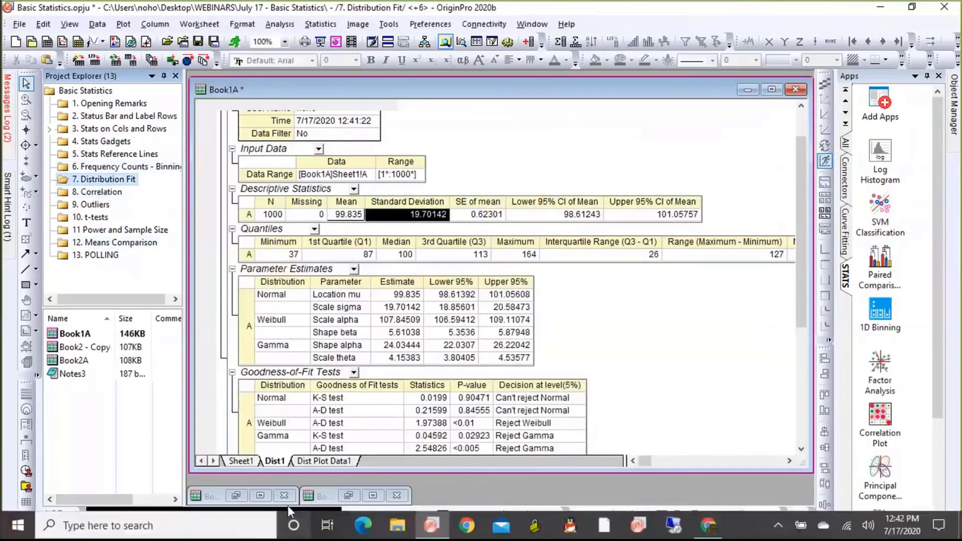
click(241, 461)
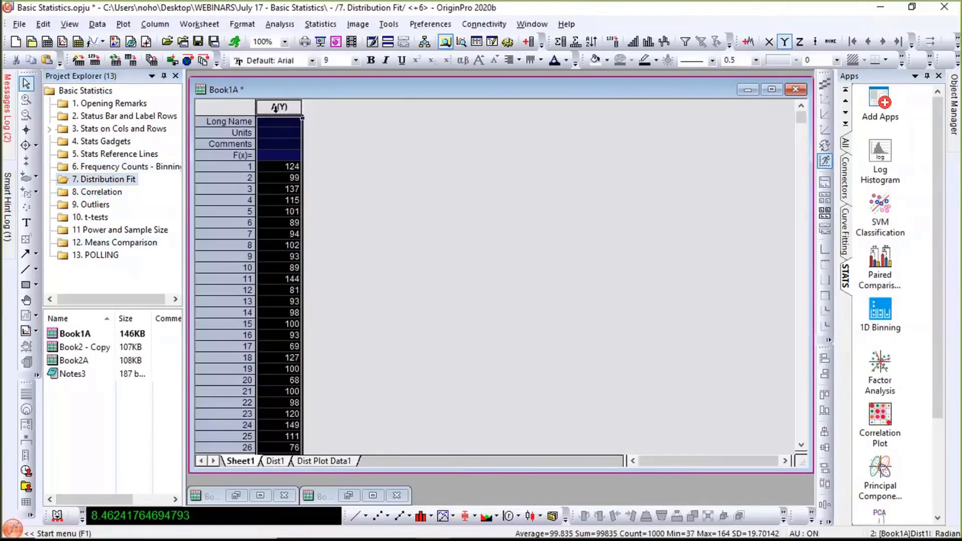
click(120, 24)
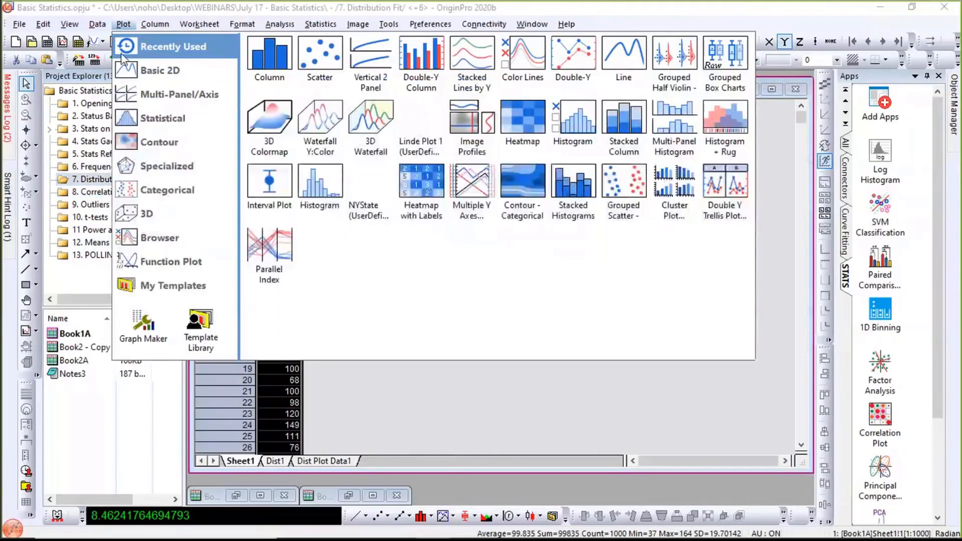
click(140, 119)
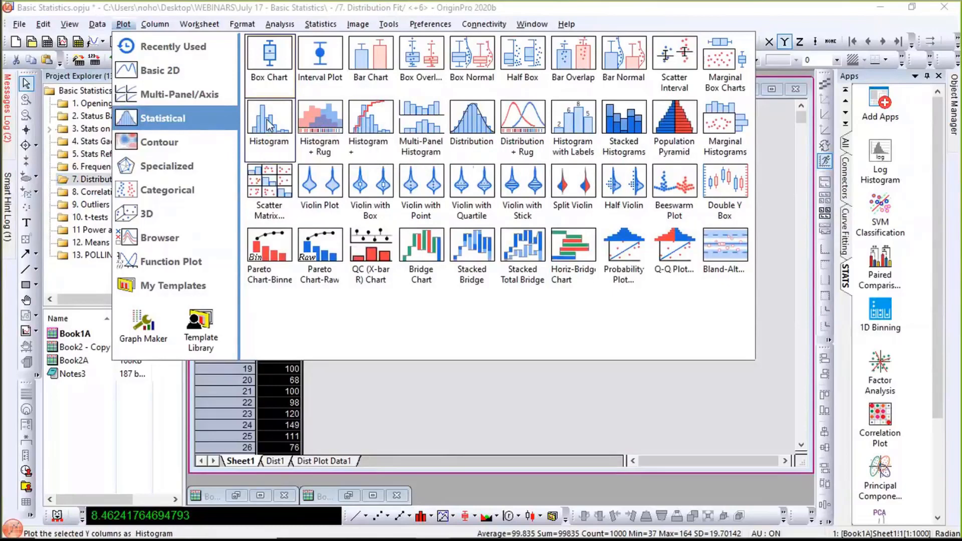
click(469, 129)
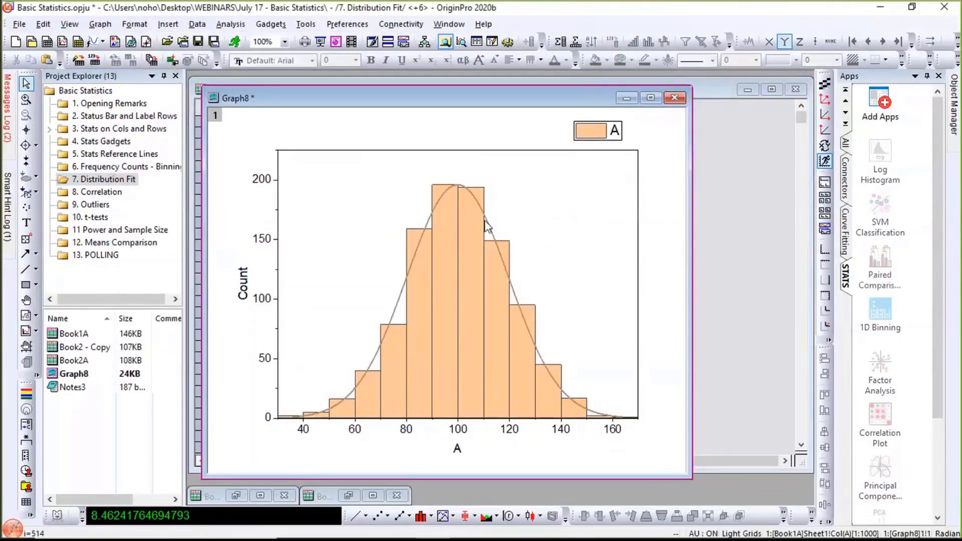
- Set the distribution curve type of the column A histogram to Kernel Smooth
double_click(453, 300)
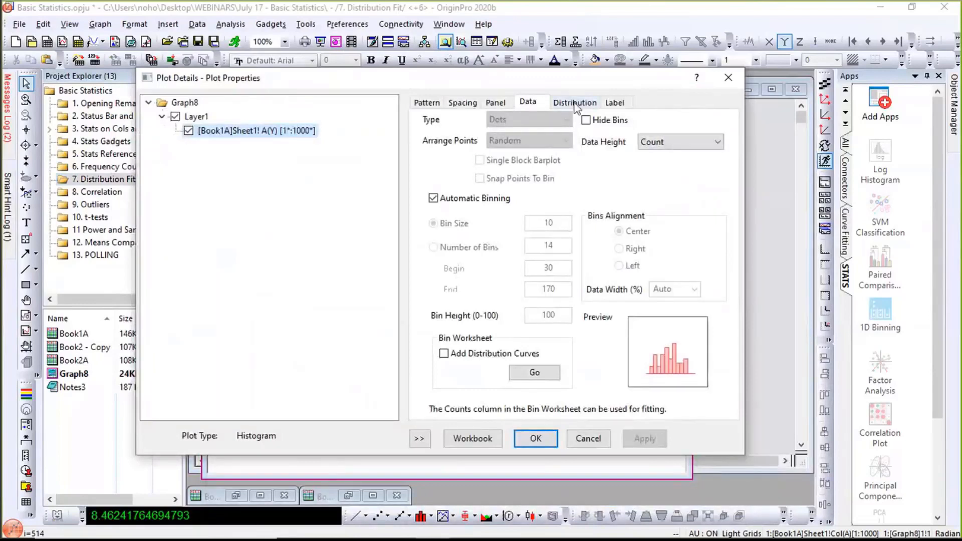
click(575, 103)
click(586, 129)
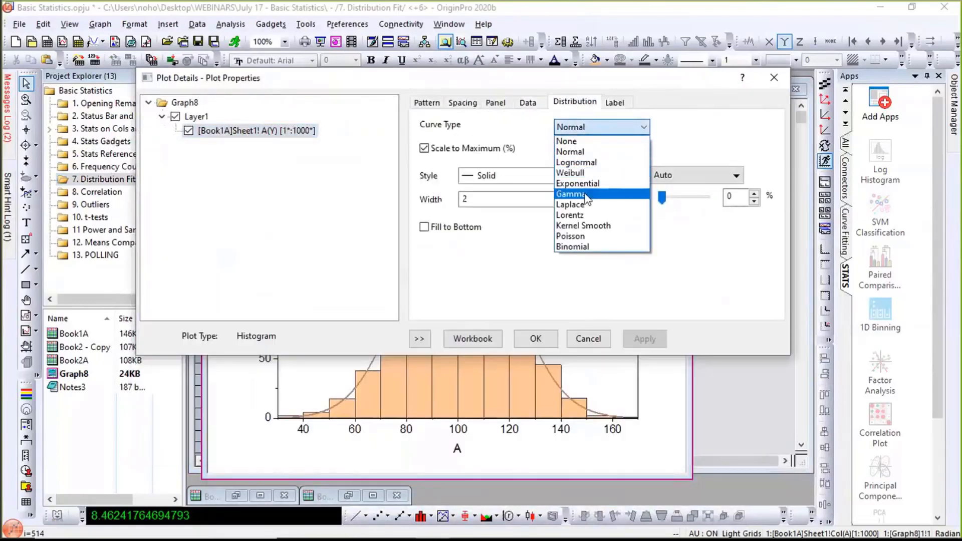
click(582, 225)
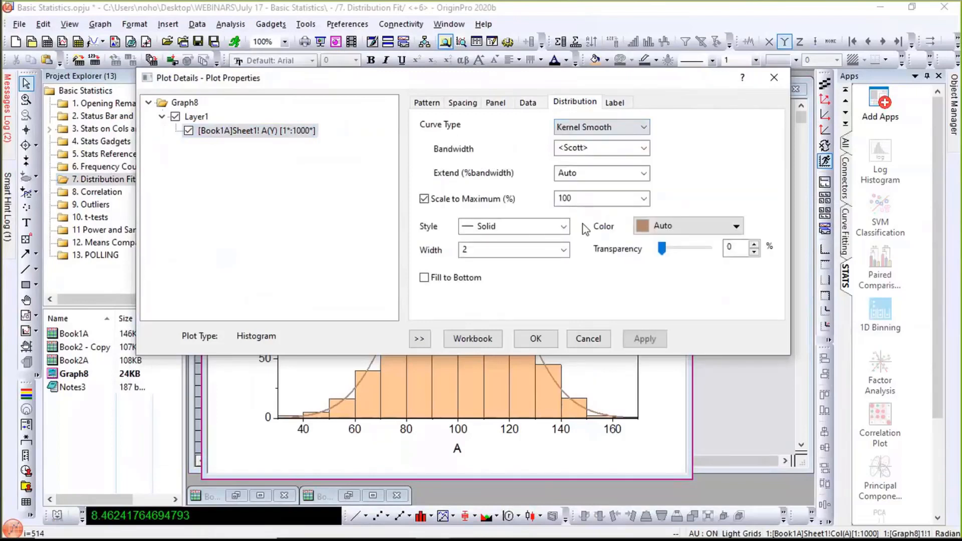
click(534, 339)
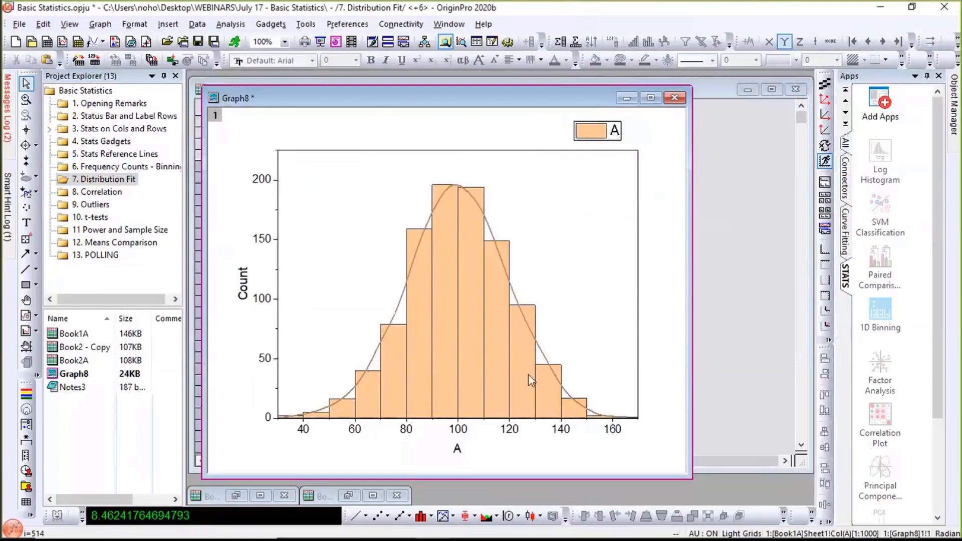
mouse_move(528, 374)
- Switch to the 8. Correlation project folder, move the Notes5 window aside and activate the ProteinConsum workbook
click(105, 193)
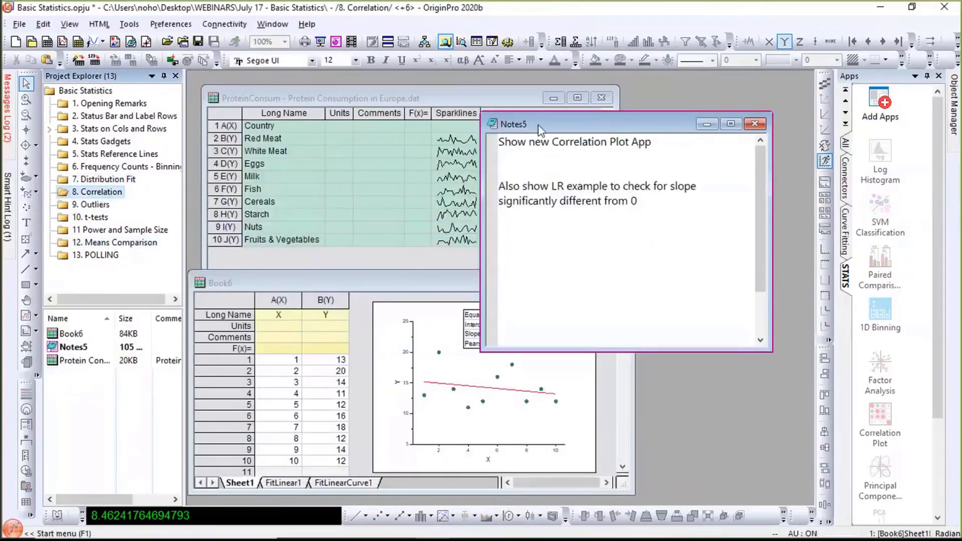
drag(540, 130, 665, 234)
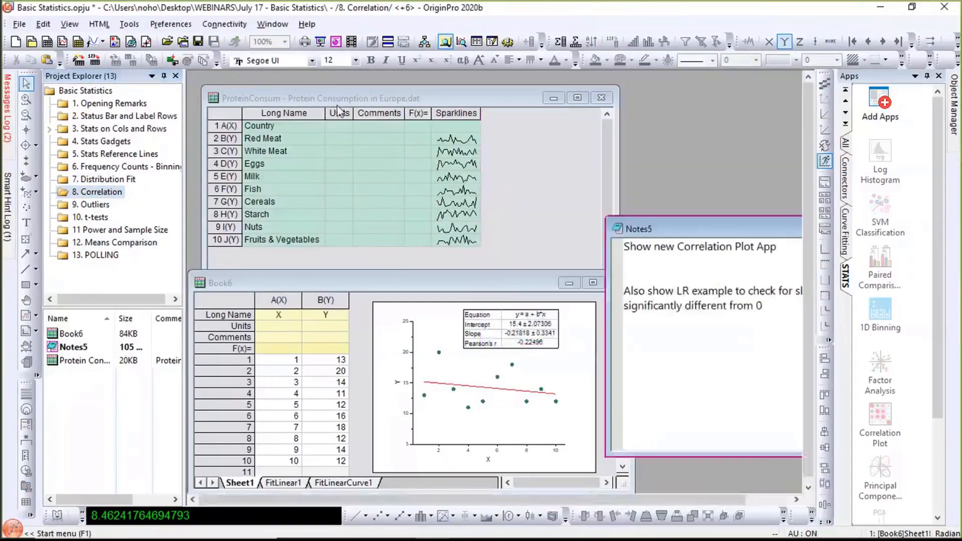
click(502, 142)
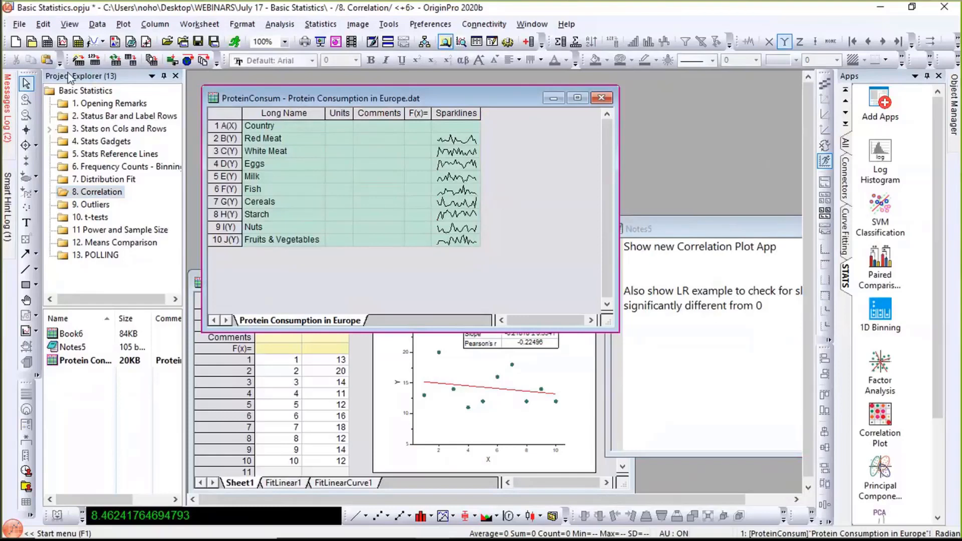
- Turn off Column List View for the ProteinConsum worksheet to inspect its data cells, and restore the list view
click(76, 24)
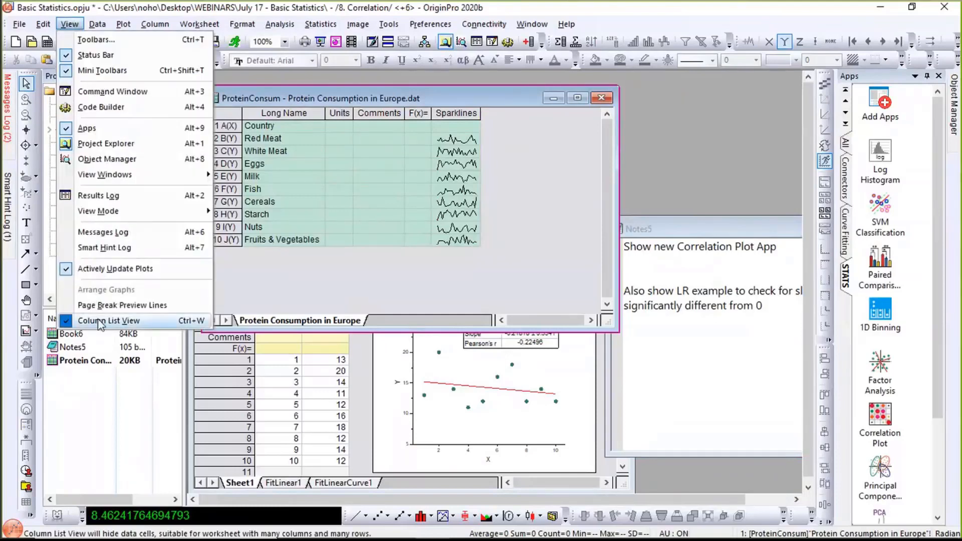
click(267, 286)
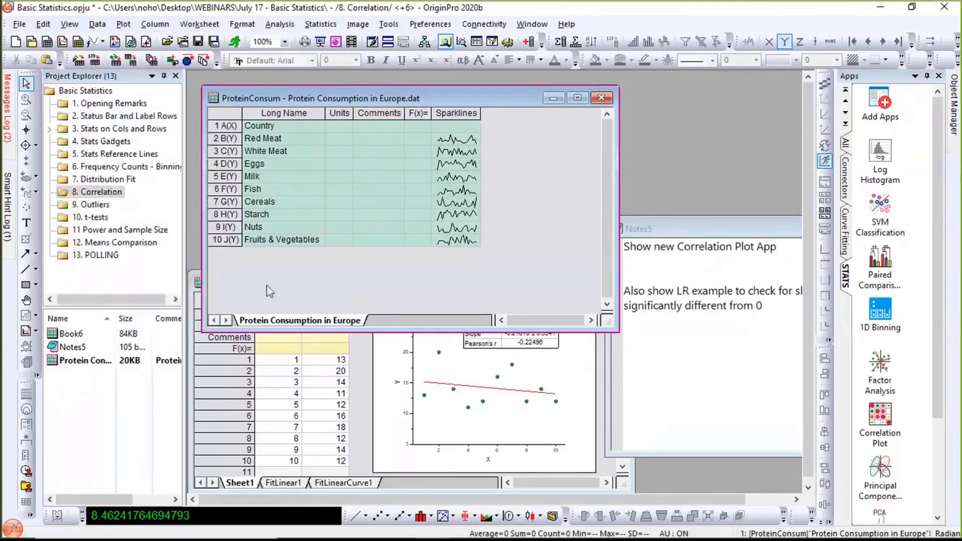
key(ctrl+w)
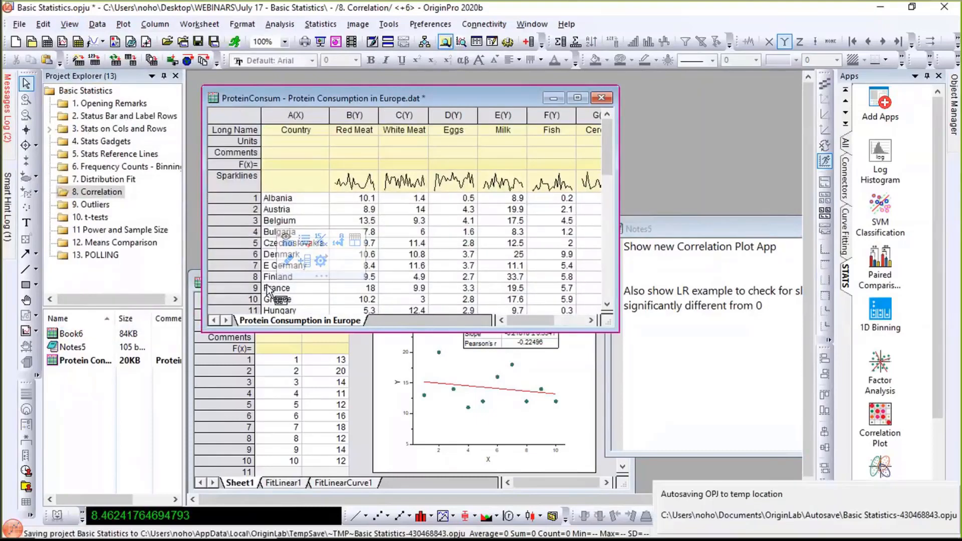
key(ctrl+w)
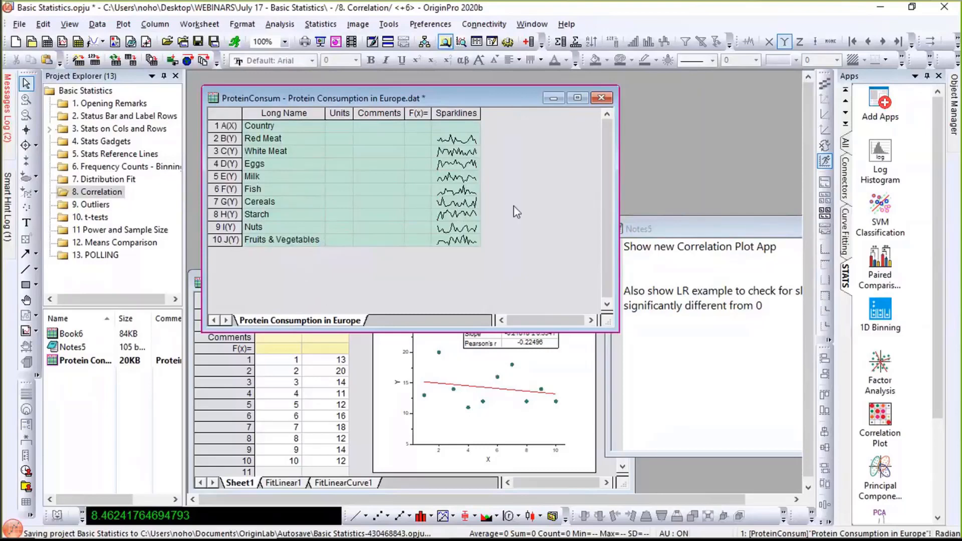
click(312, 29)
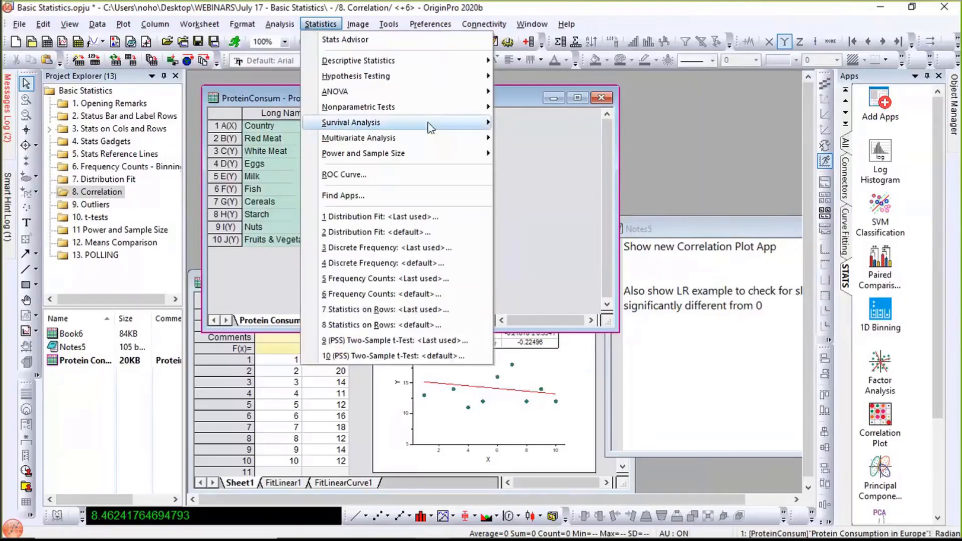
click(552, 152)
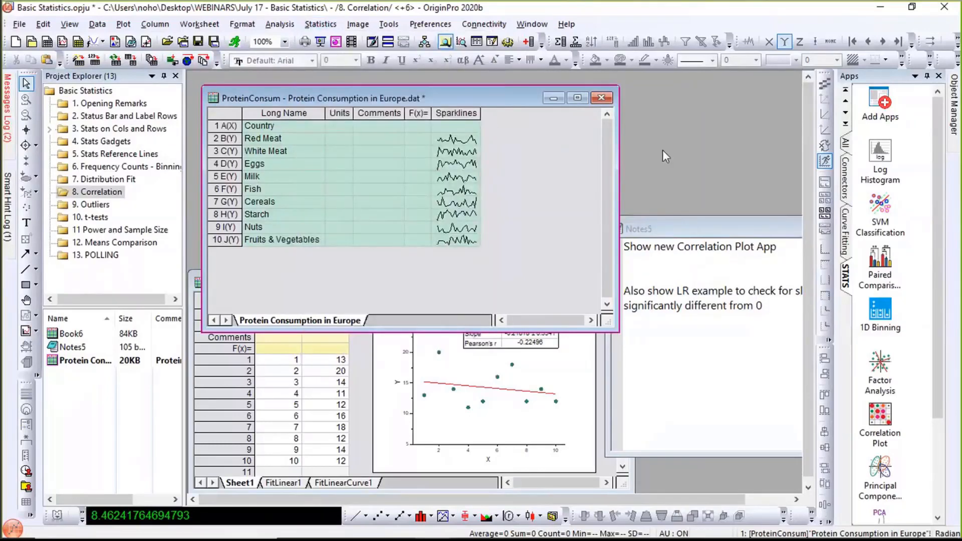
- Start the Correlation Plot app on ProteinConsum, choose columns A (Country) through J (Fruits & Vegetables) as input, and enable Auto Preview
click(880, 420)
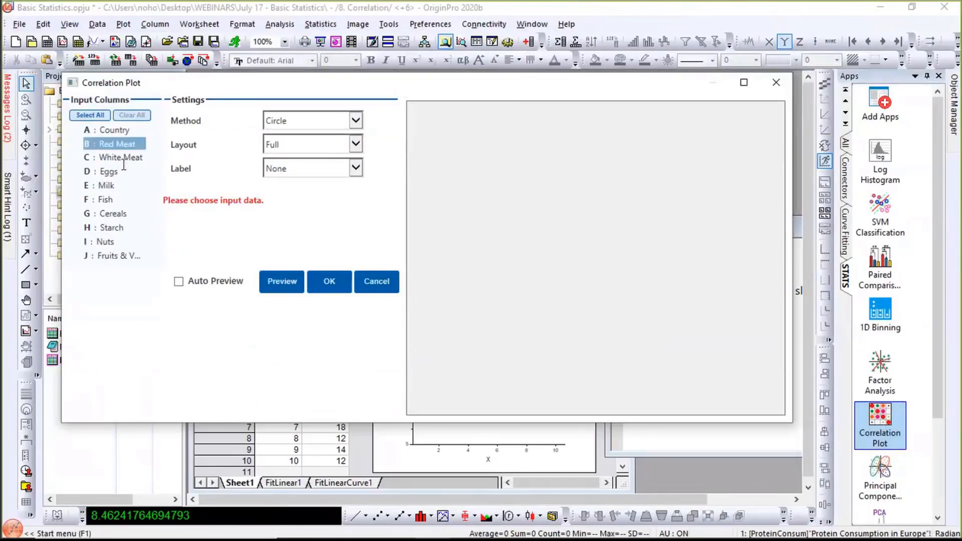
click(117, 130)
click(117, 144)
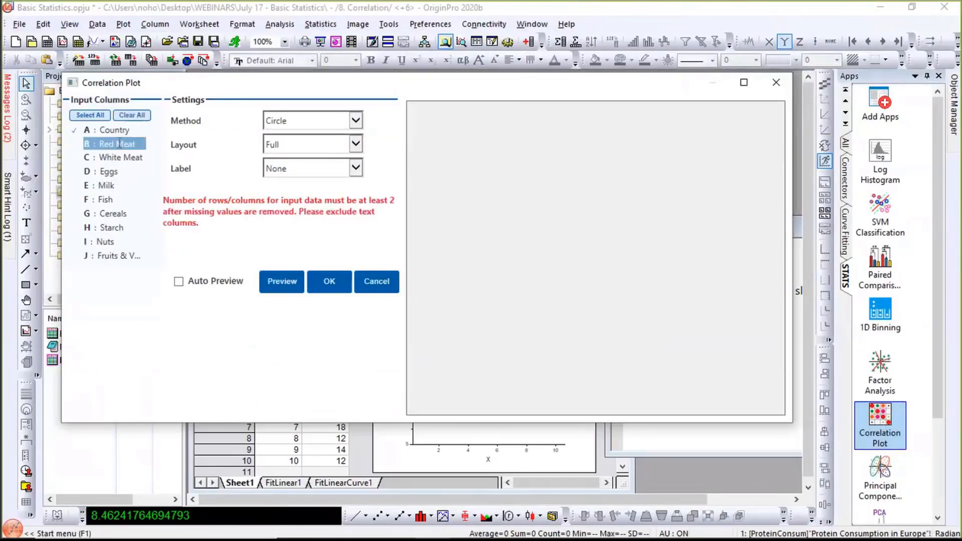
click(117, 158)
click(115, 172)
click(113, 186)
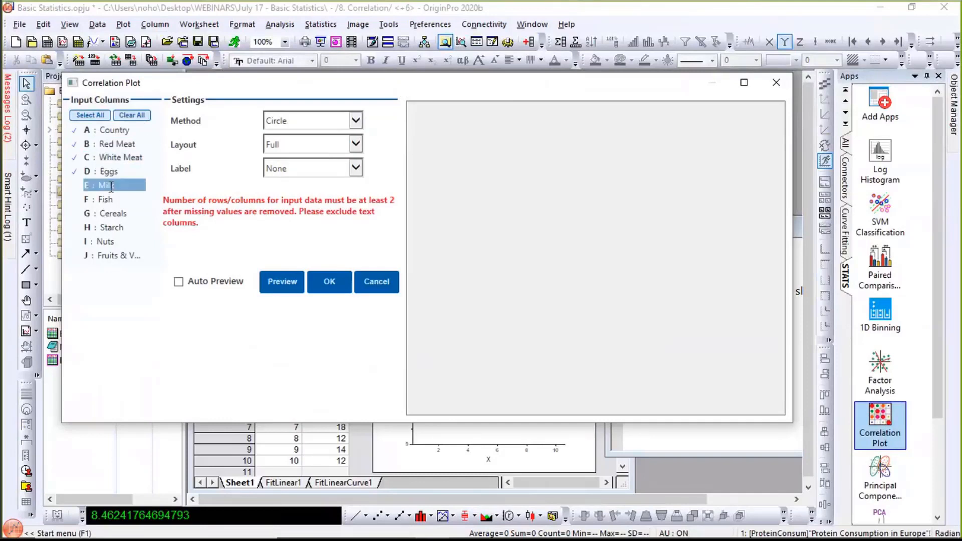
click(110, 200)
click(112, 214)
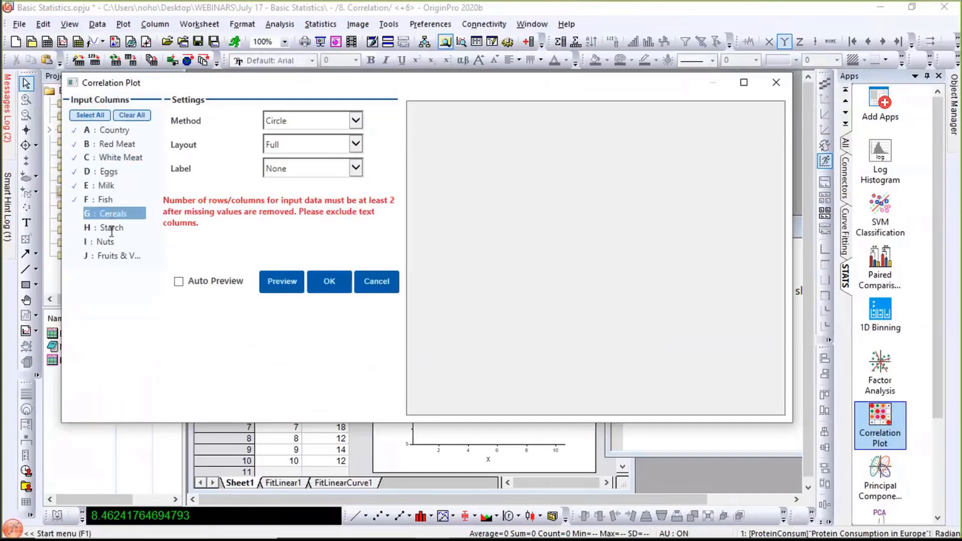
click(111, 228)
click(105, 242)
click(107, 255)
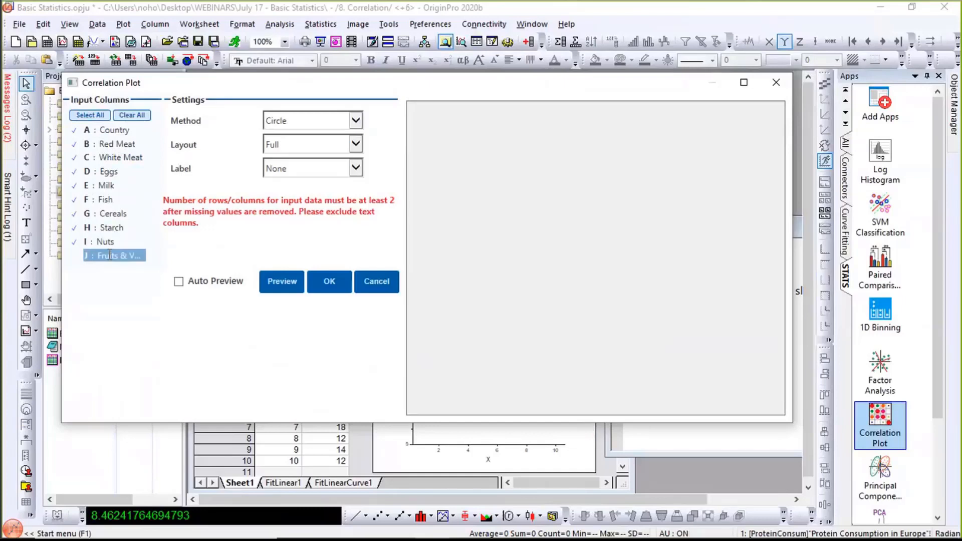
click(177, 283)
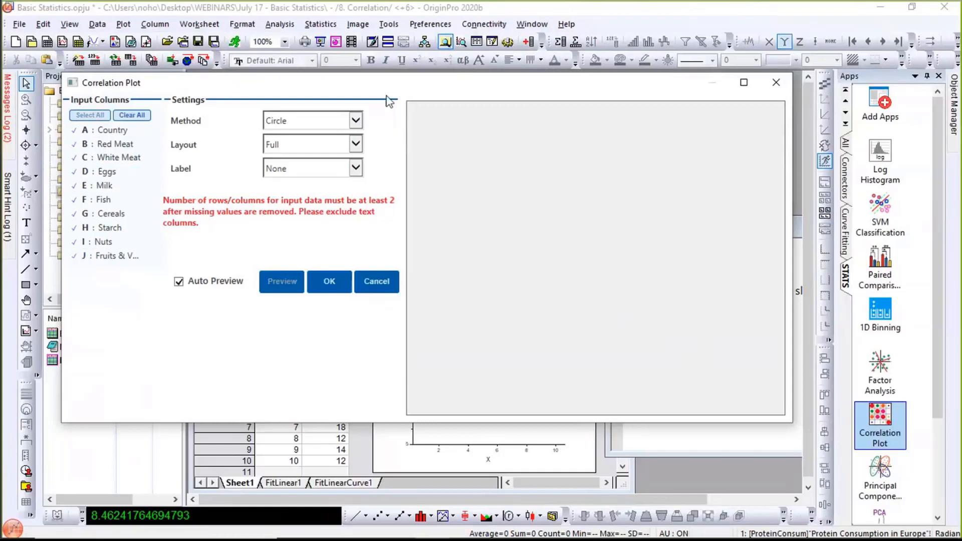
- Exclude column A (Country) from the correlation plot input and enlarge the Correlation Plot dialog
click(109, 129)
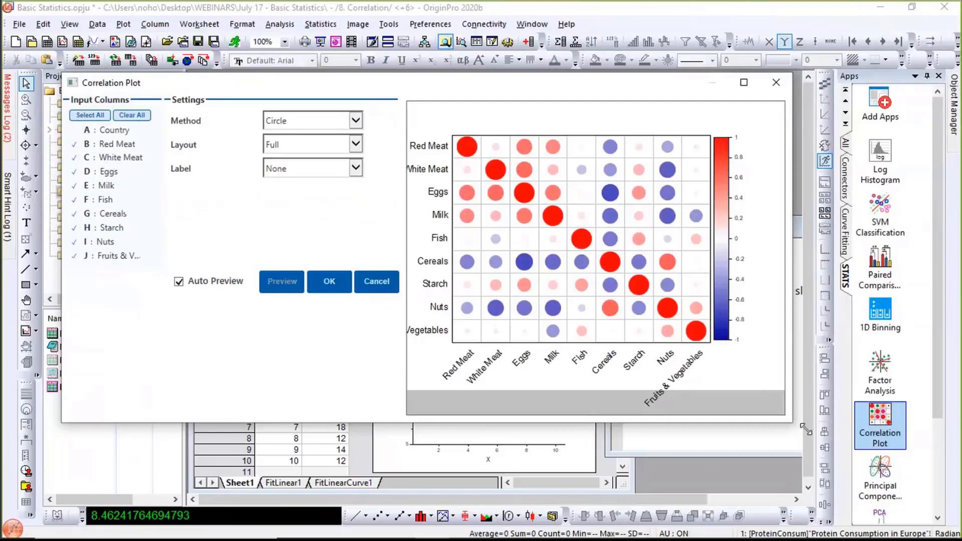
drag(889, 454, 886, 450)
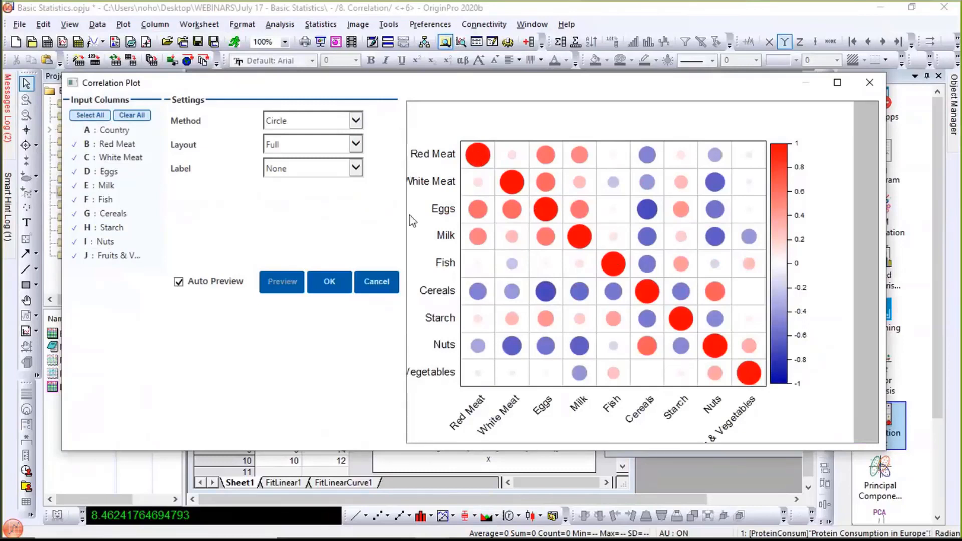
- Preview the correlation plot using the Ellipse method and the Lower Triangular Matrix layout
click(356, 120)
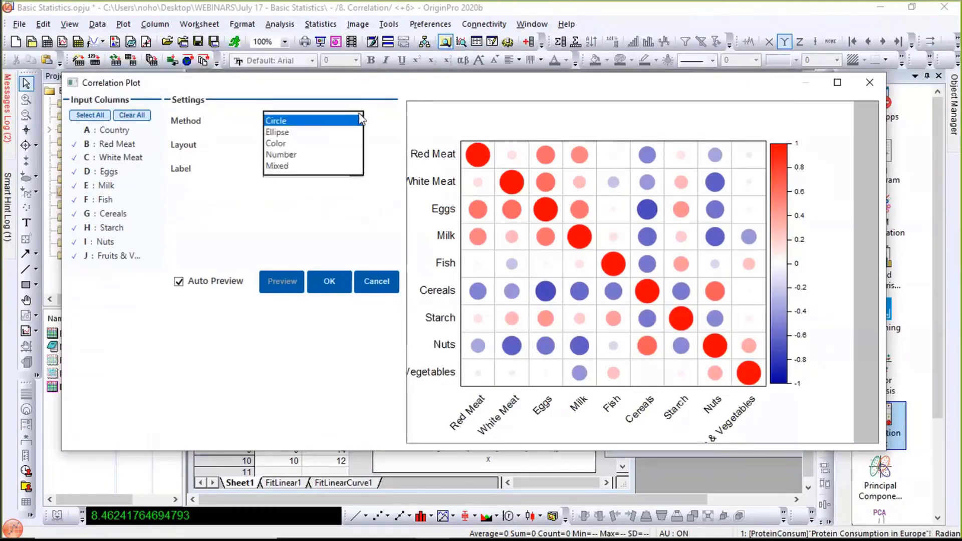
click(323, 132)
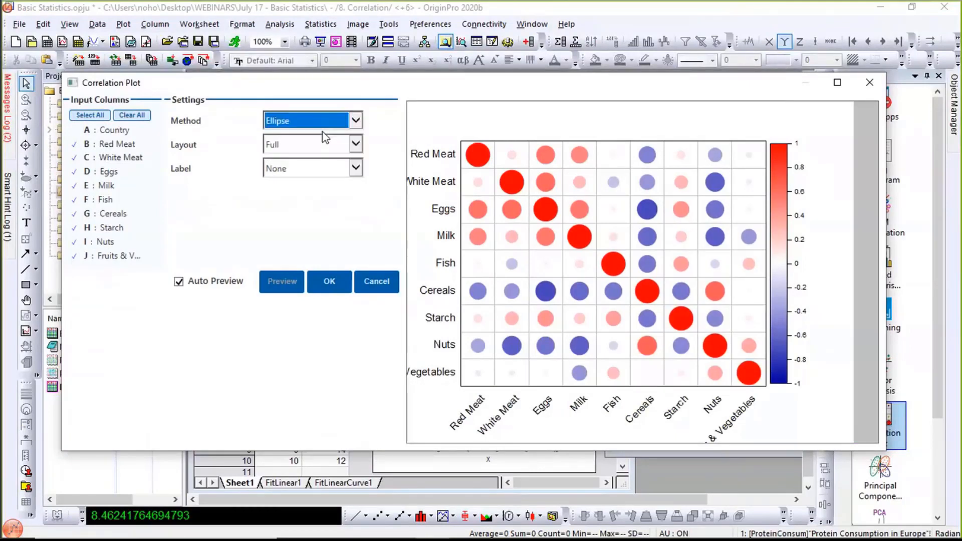
click(357, 144)
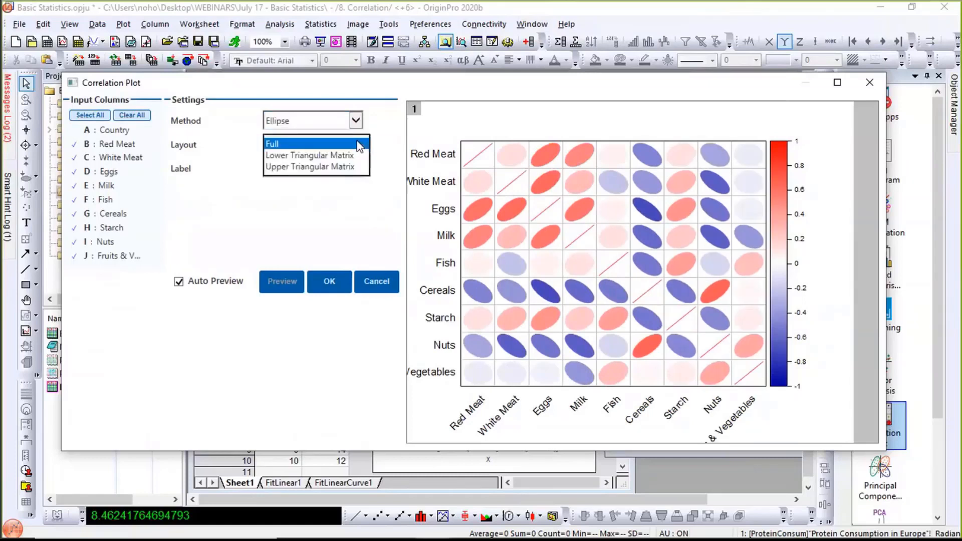
click(349, 158)
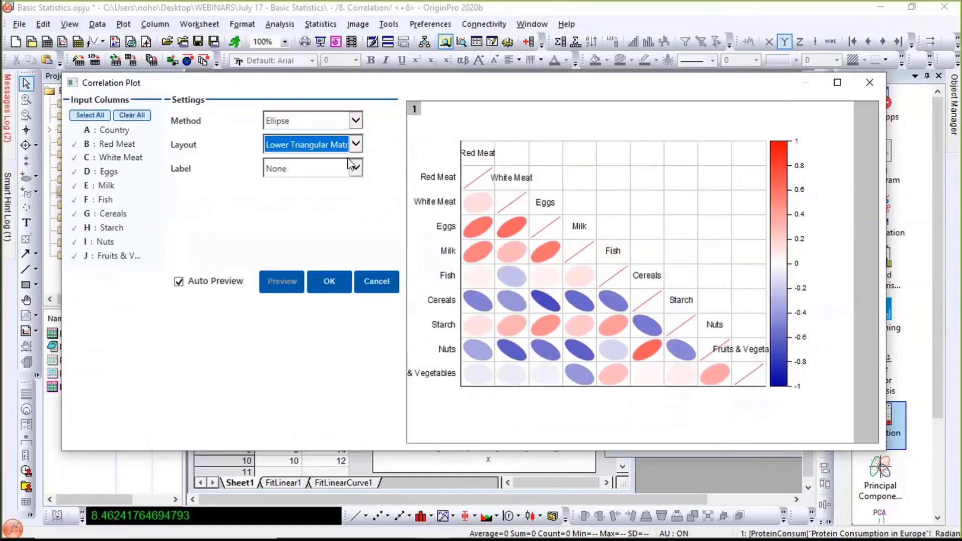
- Set the correlation plot method to Mixed, with Ellipse for the upper triangle
click(356, 122)
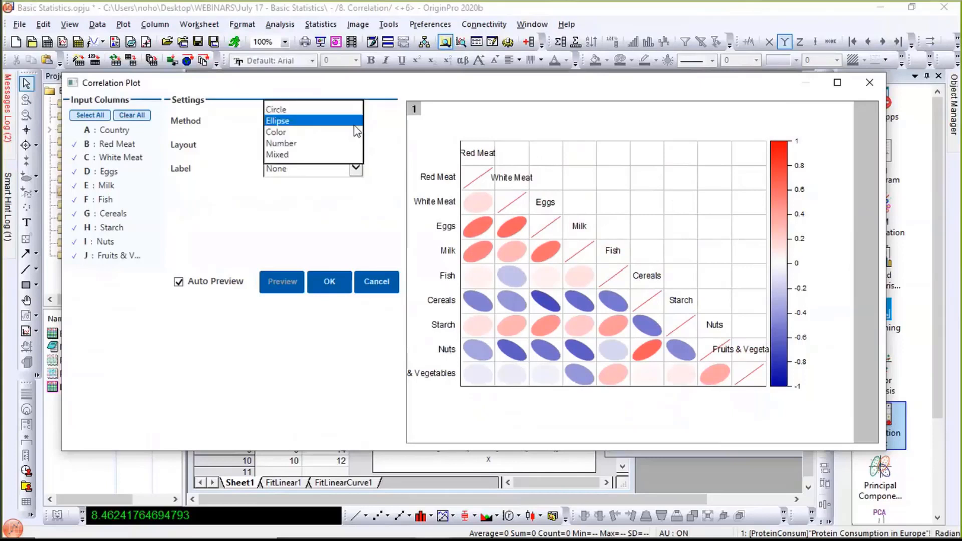
click(310, 154)
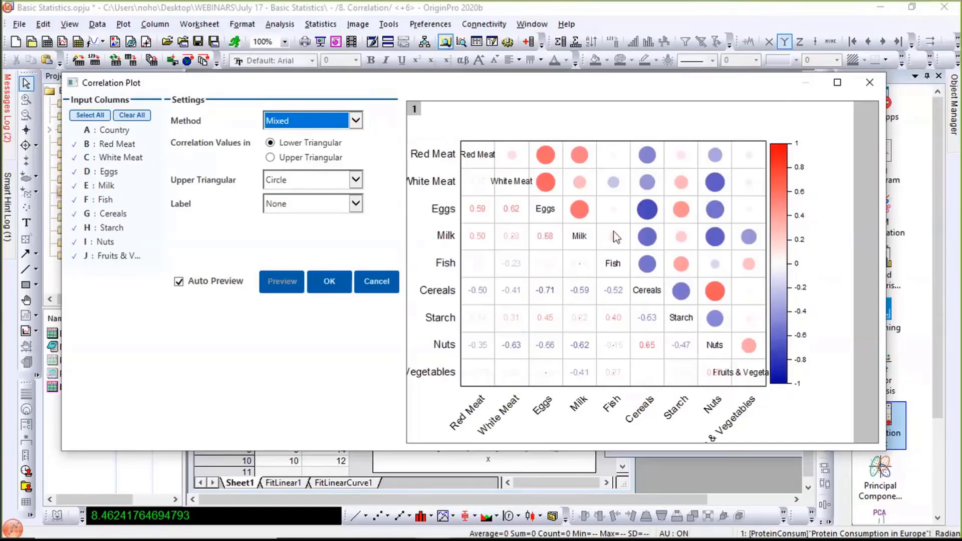
click(356, 181)
click(302, 192)
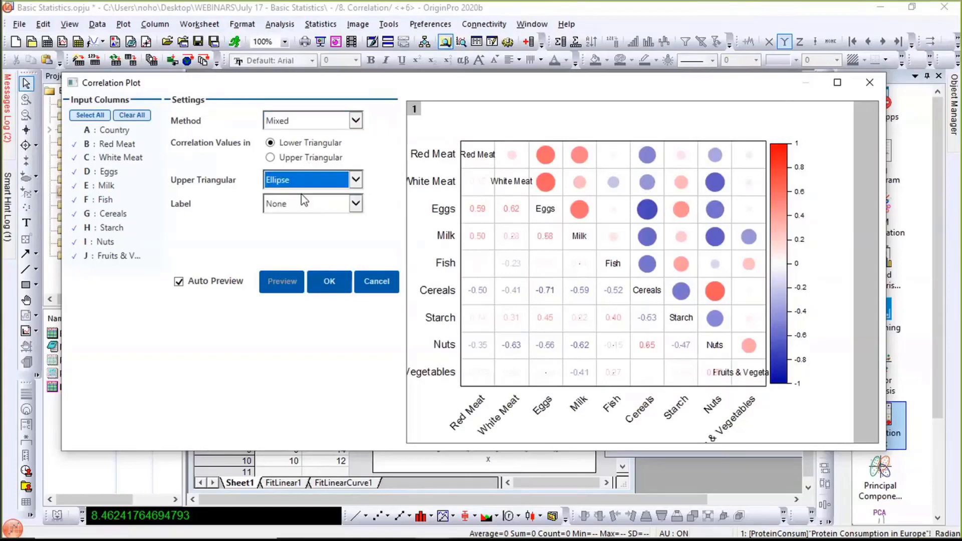
- Label the correlation plot with Significant Mark, create the graph, and widen its window to inspect the ellipses
click(356, 204)
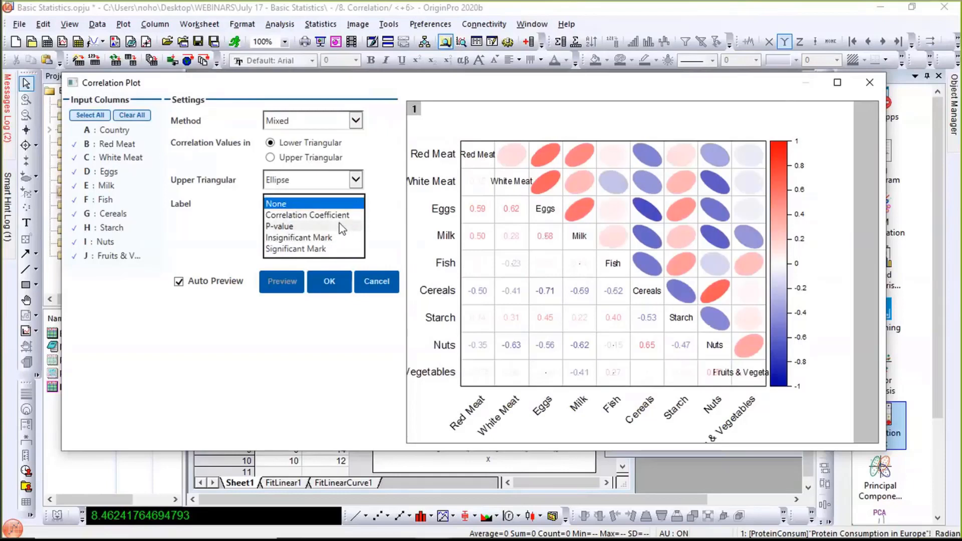
click(337, 250)
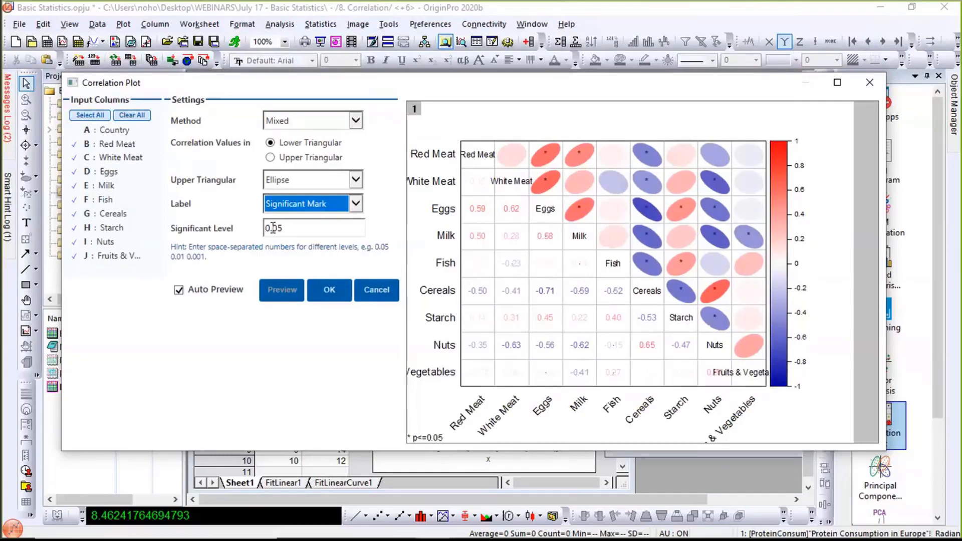
click(324, 295)
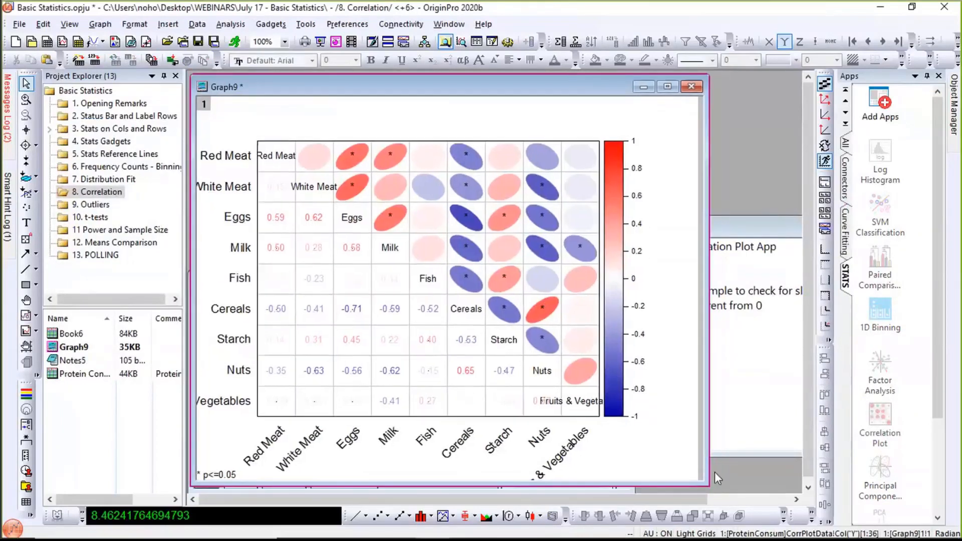
drag(801, 493, 801, 490)
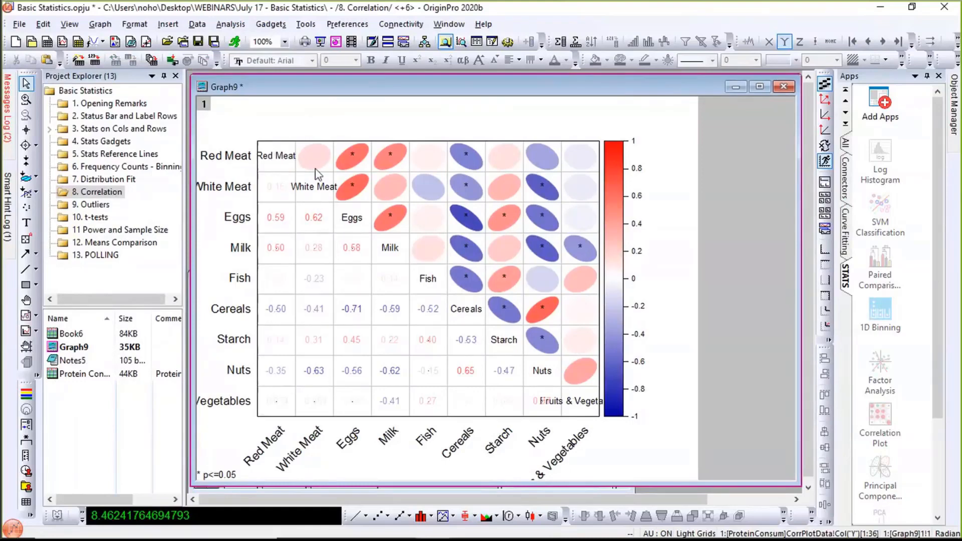
mouse_move(336, 169)
mouse_move(463, 158)
mouse_move(507, 165)
- Switch to the 9. Outliers project folder, reposition the scatter graph window and activate the Book3 workbook
click(95, 206)
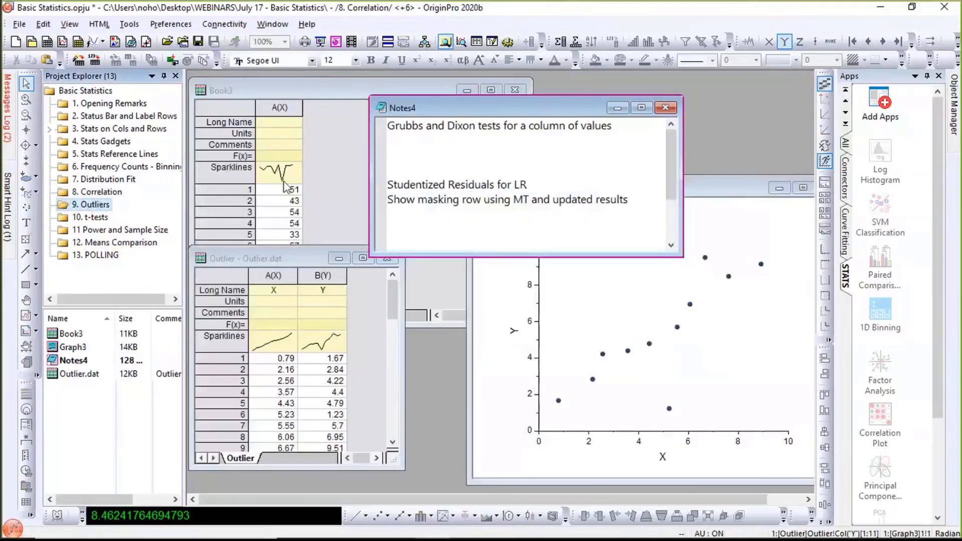
click(322, 88)
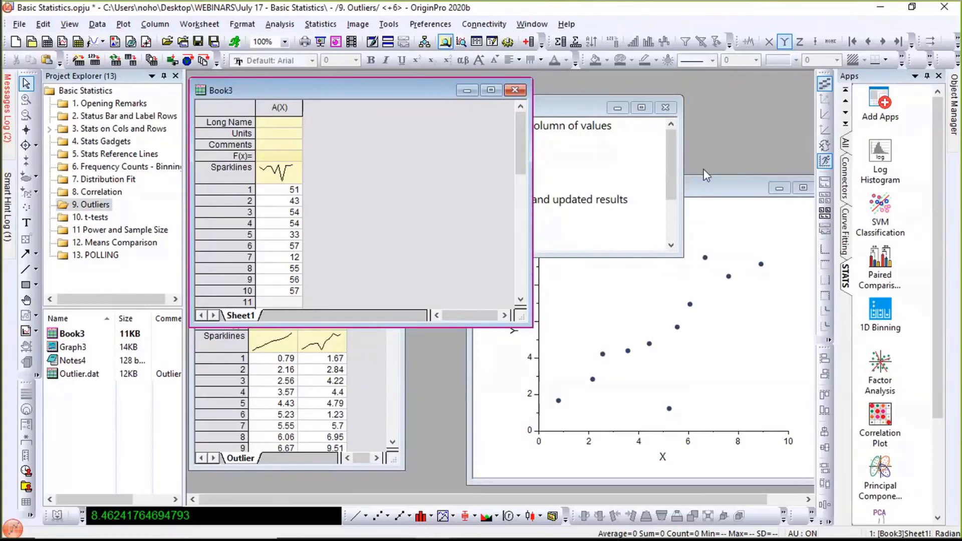
click(713, 186)
drag(625, 130, 666, 200)
click(331, 114)
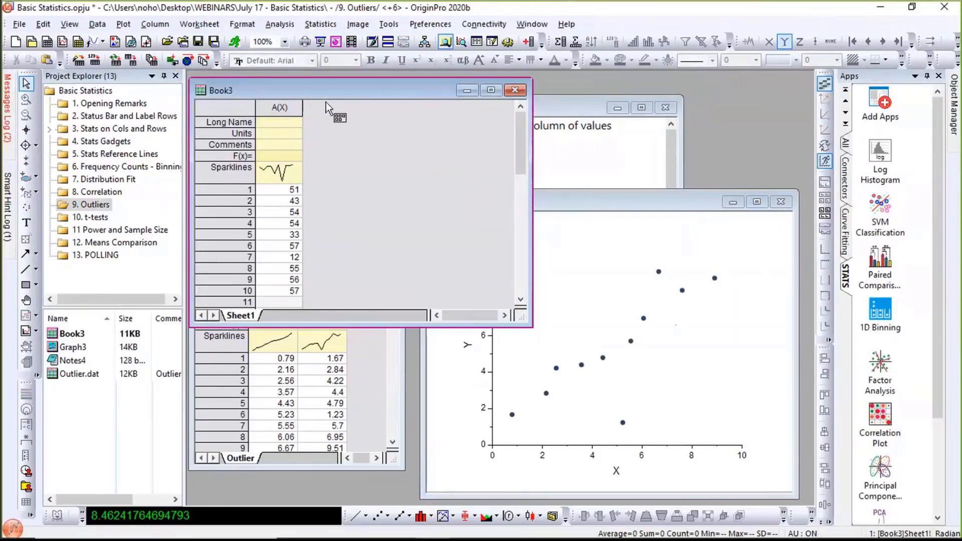
click(328, 24)
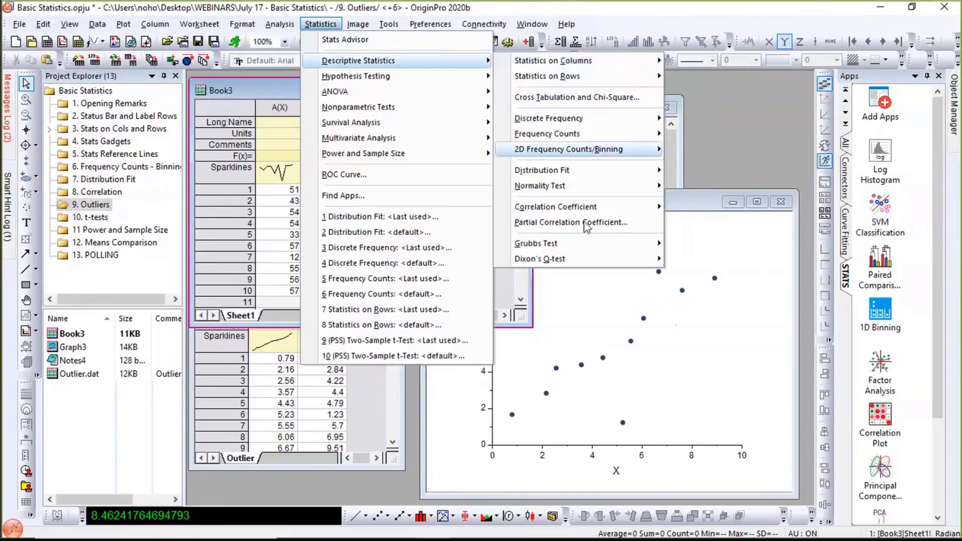
mouse_move(586, 212)
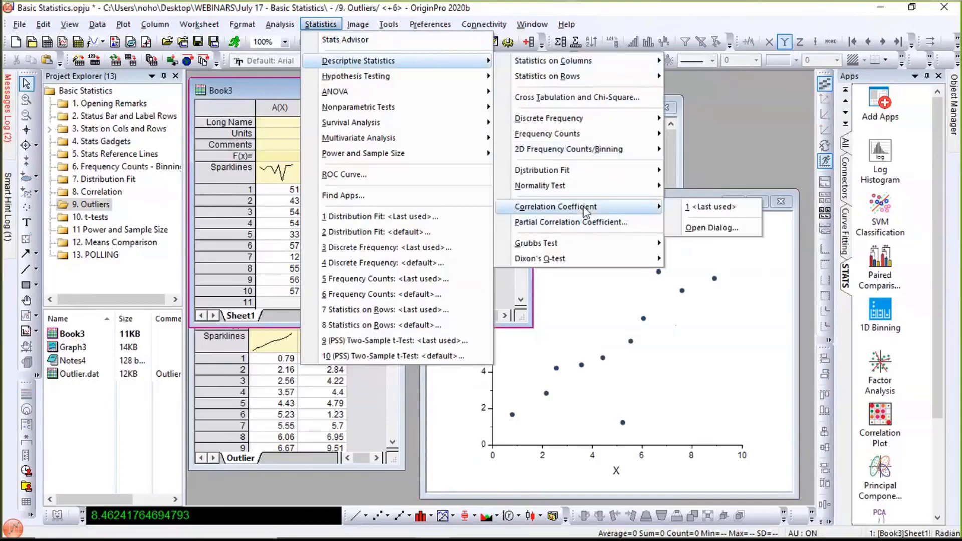
mouse_move(122, 25)
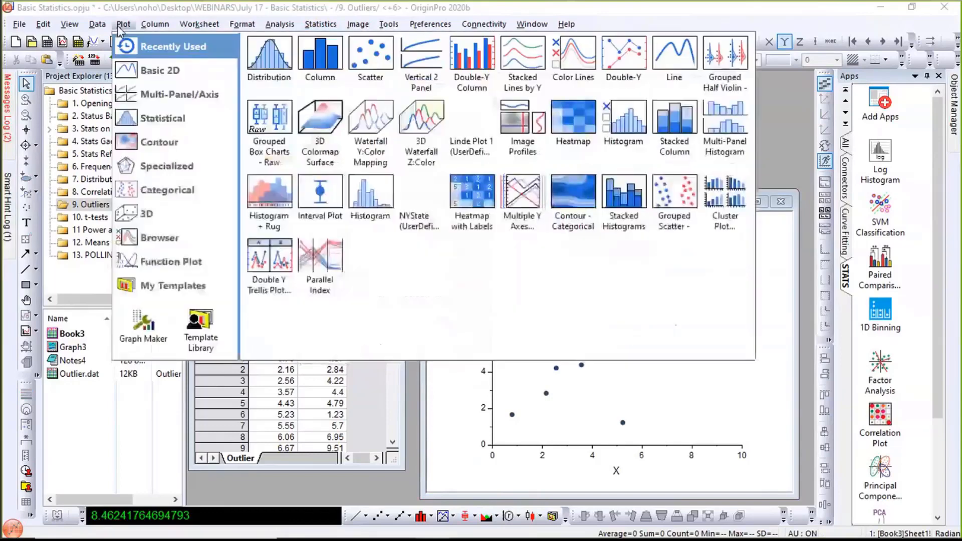
mouse_move(162, 129)
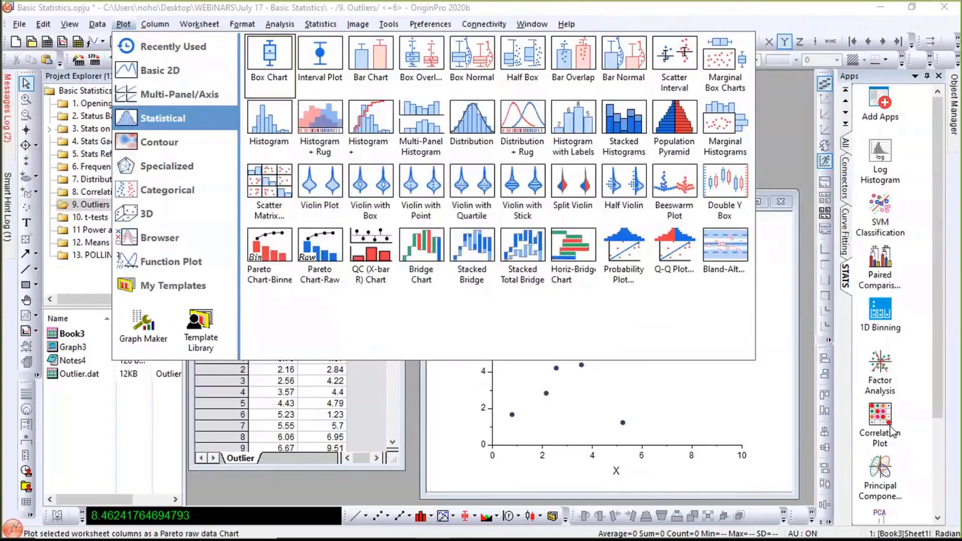
click(785, 103)
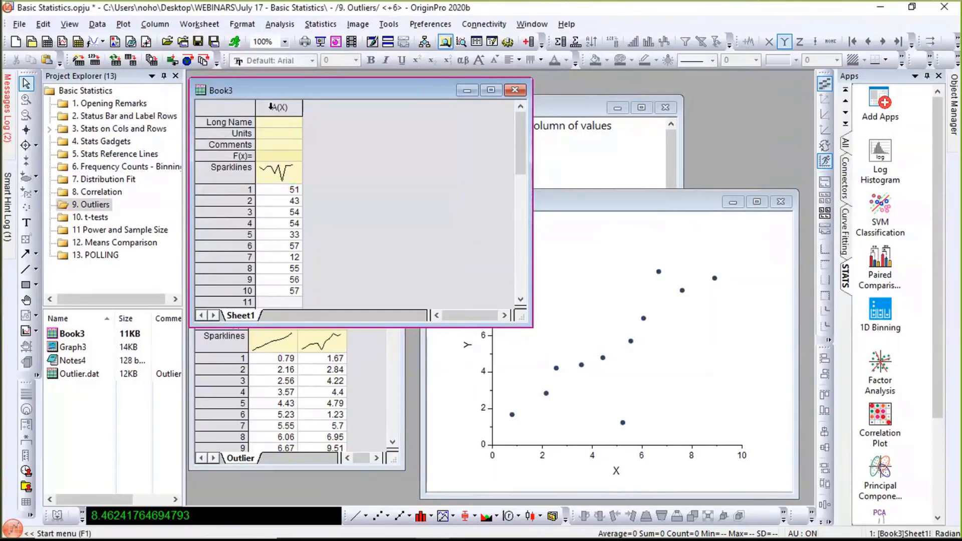
- Run the Grubbs outlier test on column A of Book3 with the default settings and view its report
click(274, 107)
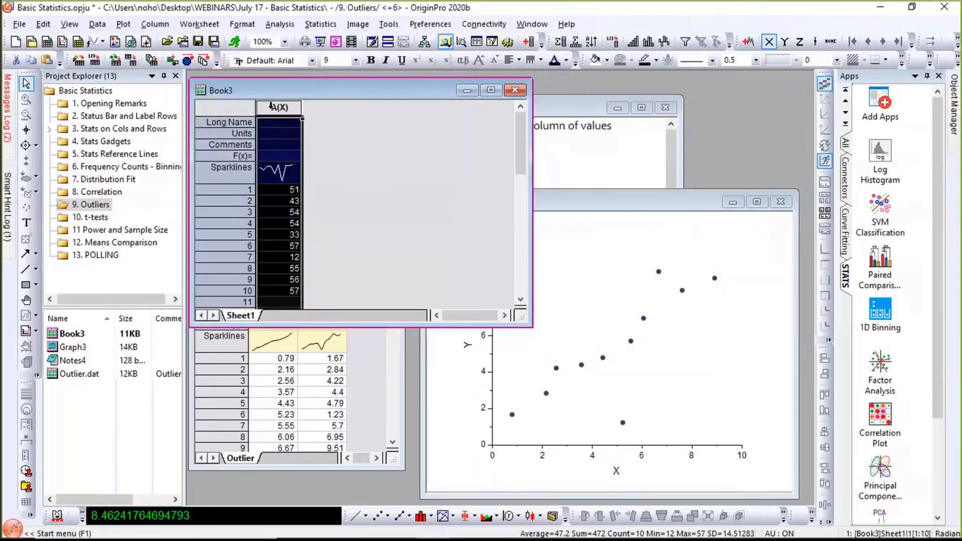
click(330, 27)
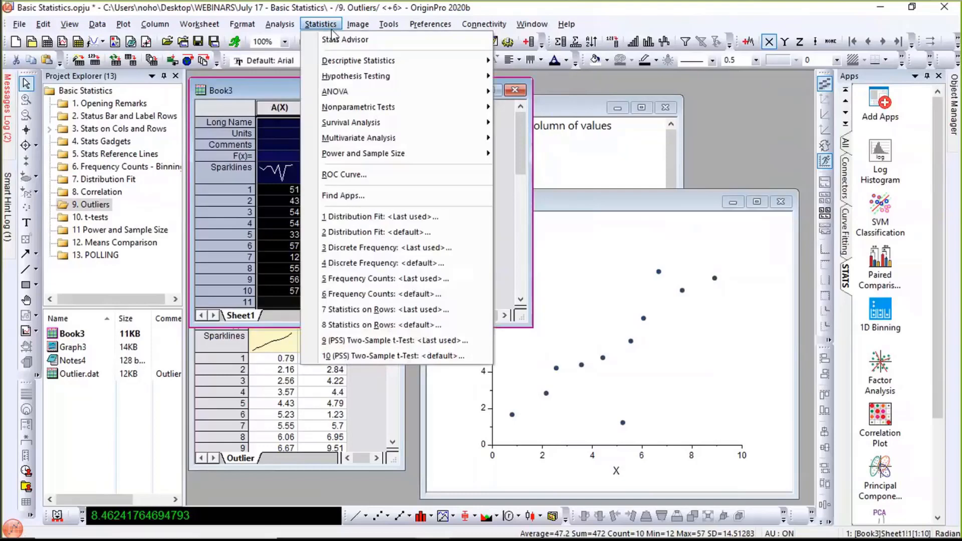
mouse_move(335, 62)
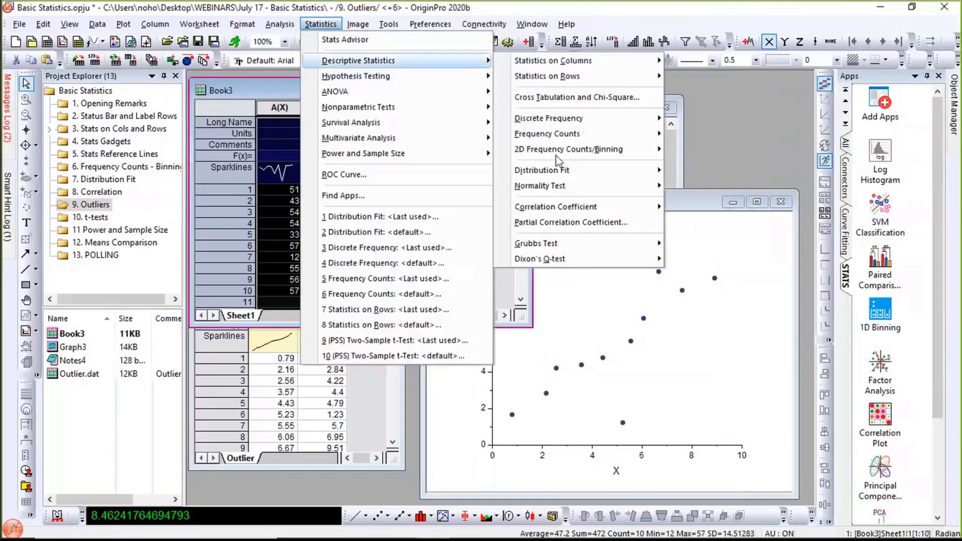
mouse_move(550, 246)
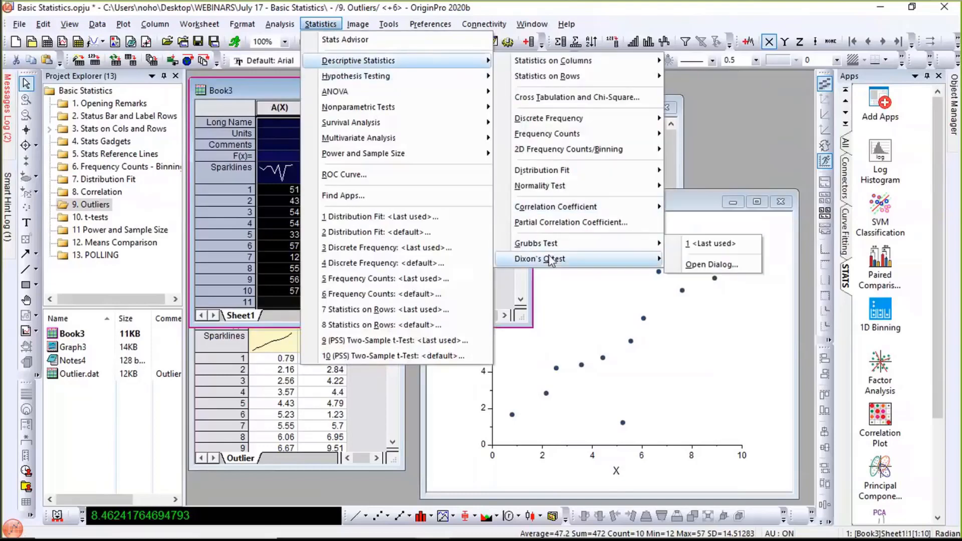
click(711, 265)
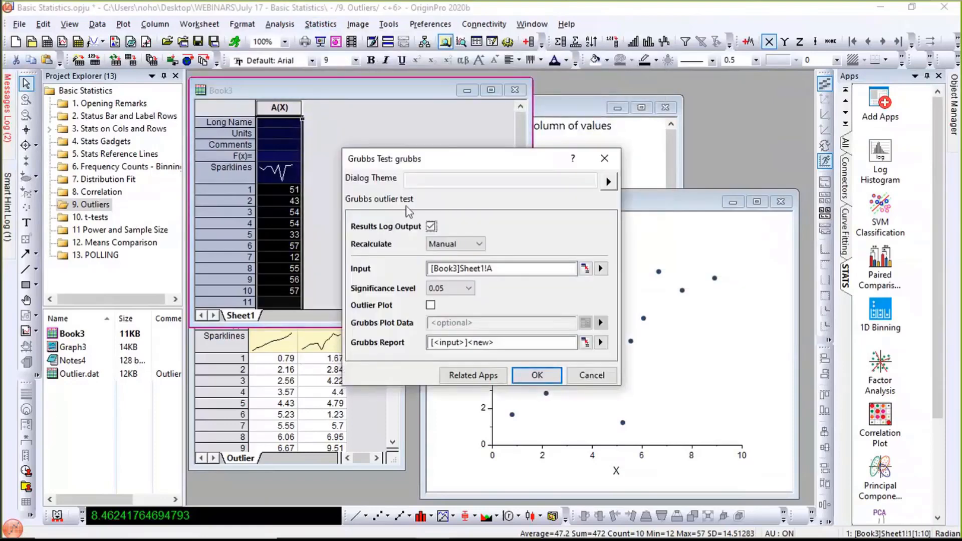
click(537, 378)
scroll(416, 231, down, 1)
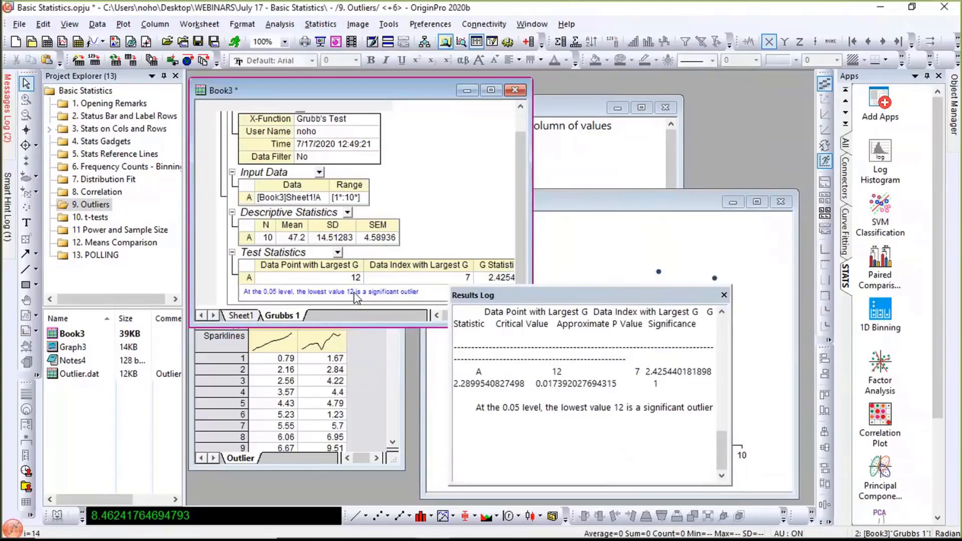
- Return to Sheet1, run Dixon's Q-test on column A with the default settings and view its report
click(251, 317)
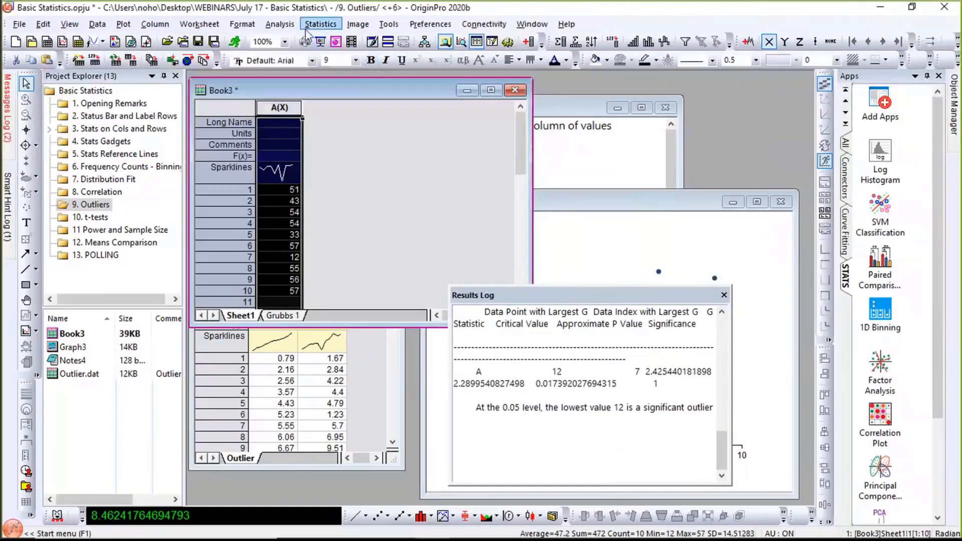
click(321, 24)
mouse_move(326, 60)
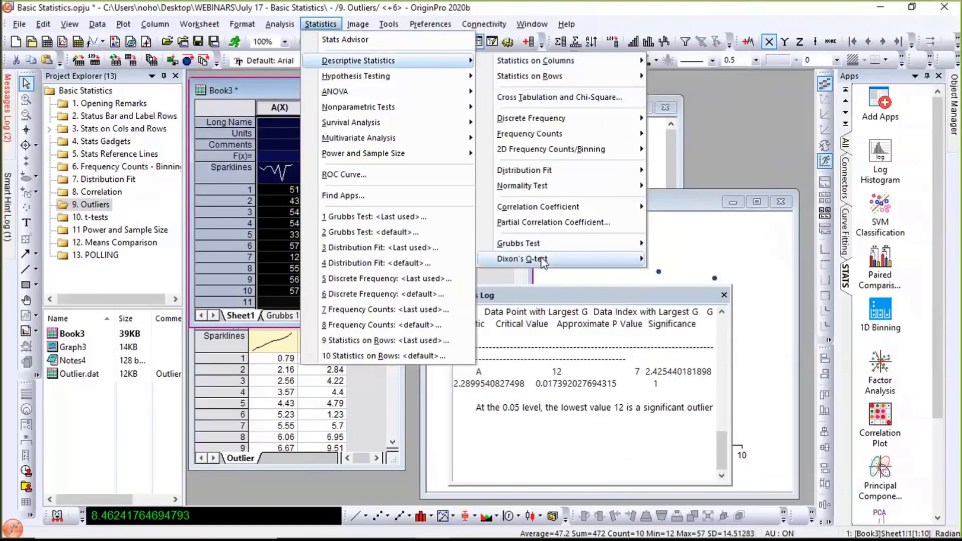
mouse_move(546, 259)
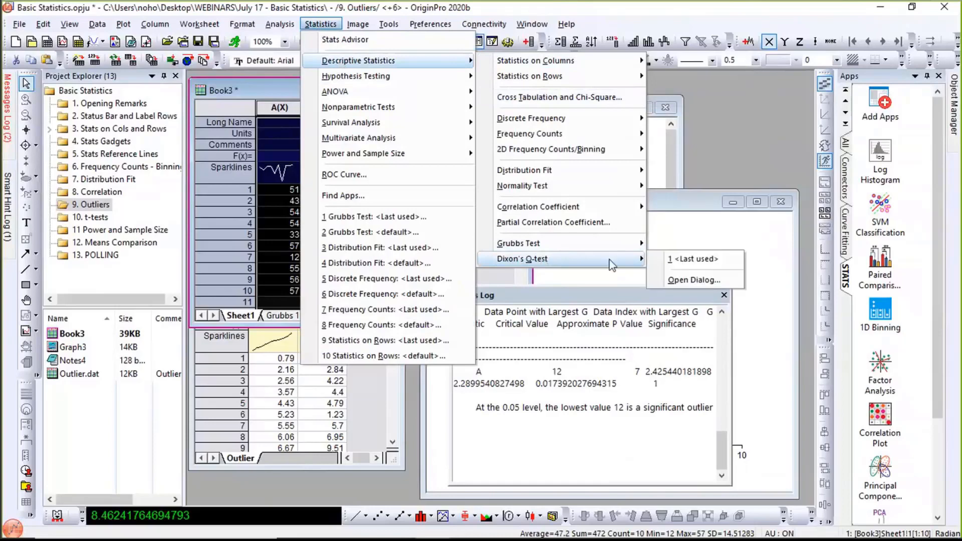
click(673, 281)
click(536, 376)
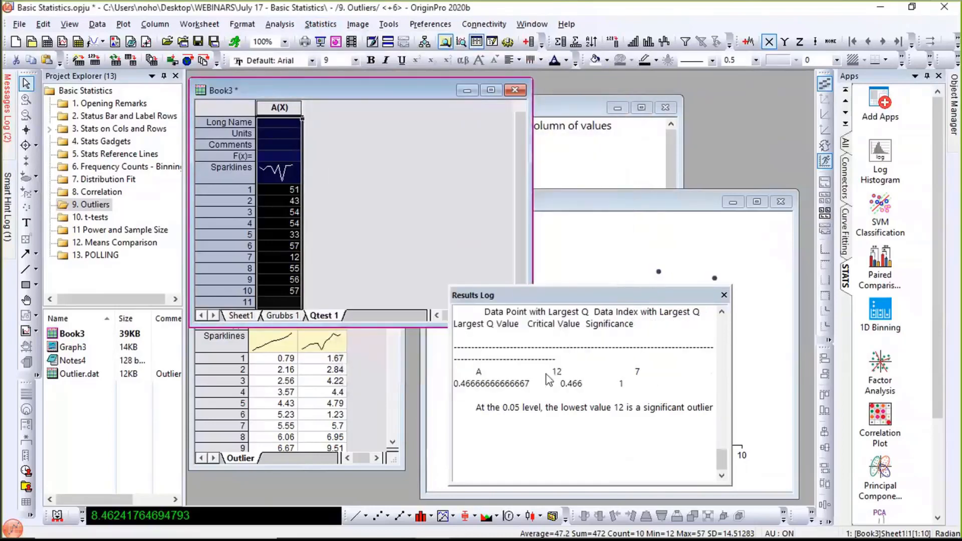
scroll(465, 225, down, 1)
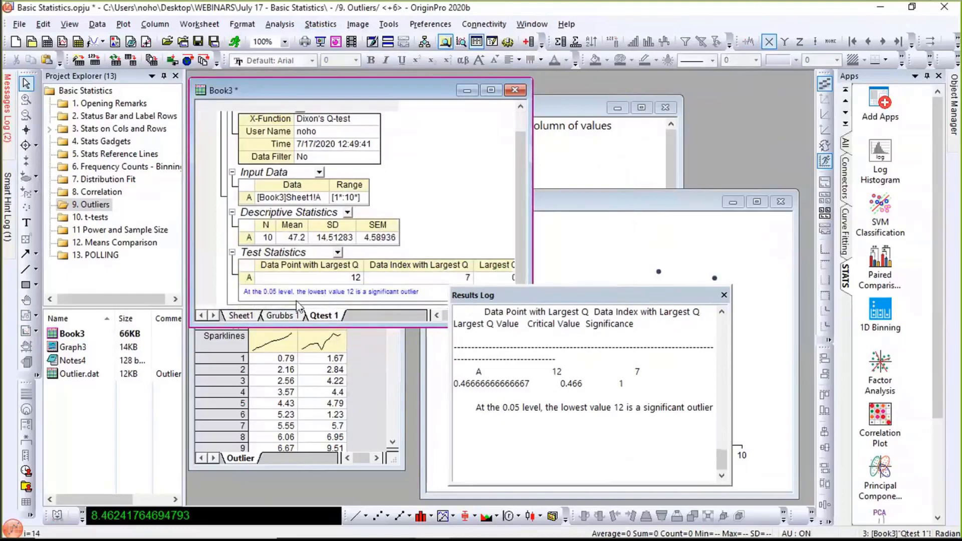
- Go back to Sheet1 of Book3, clear the column selection and close the Results Log
click(245, 317)
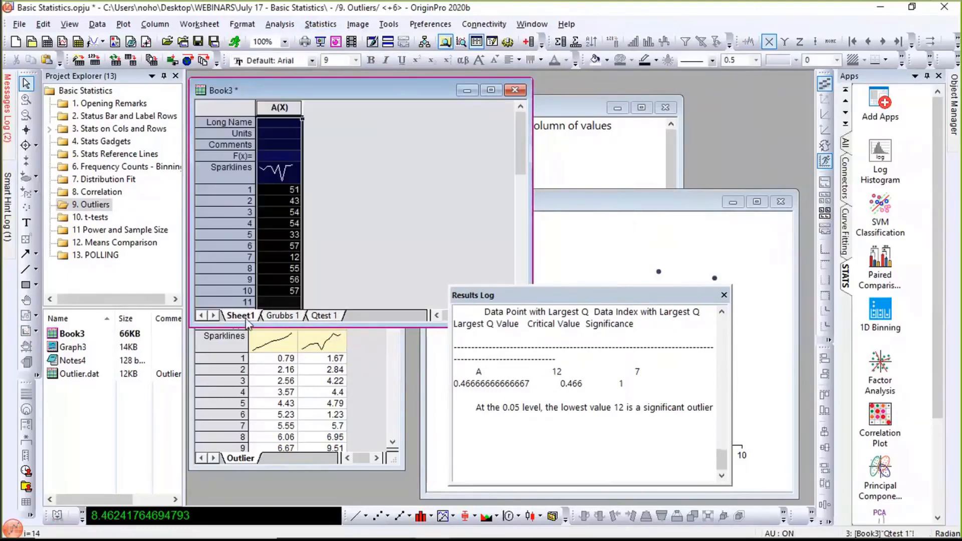
click(415, 179)
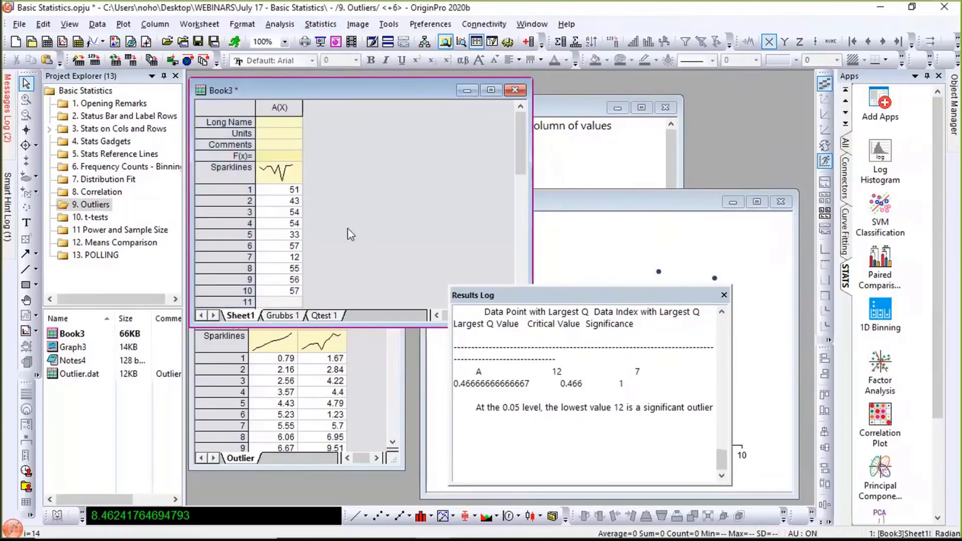
click(724, 296)
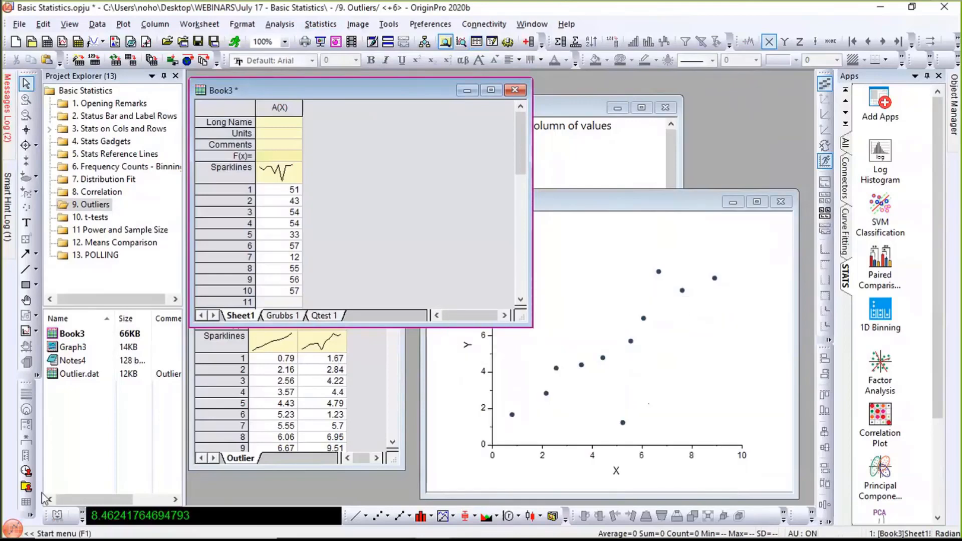
- Bring the Graph3 scatter plot in front of the Book3 and Outlier workbooks, reposition its window and enlarge it
click(356, 371)
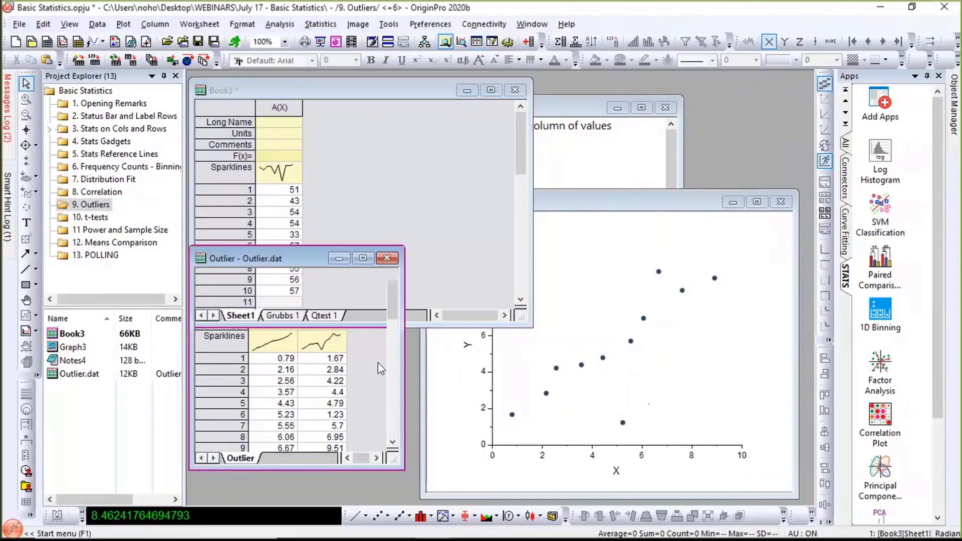
click(564, 214)
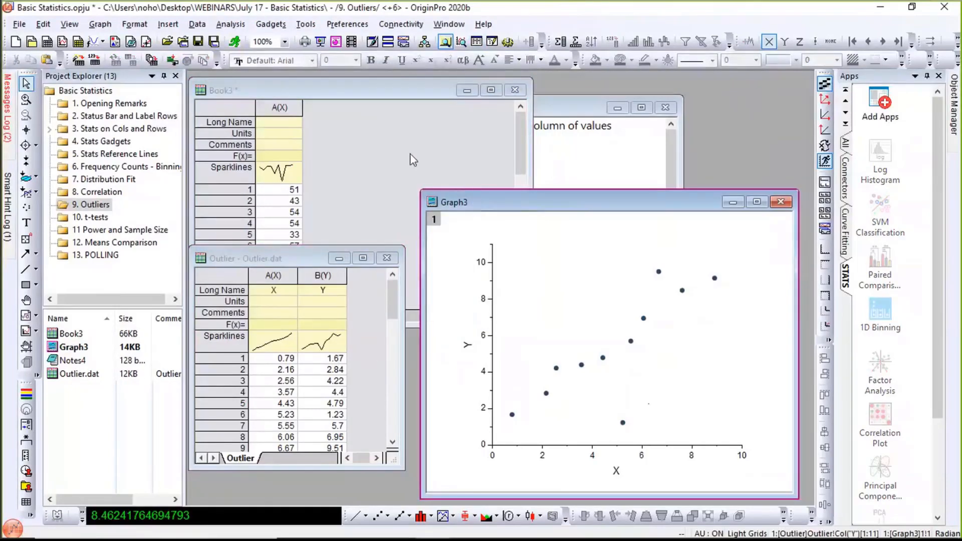
drag(441, 202, 291, 153)
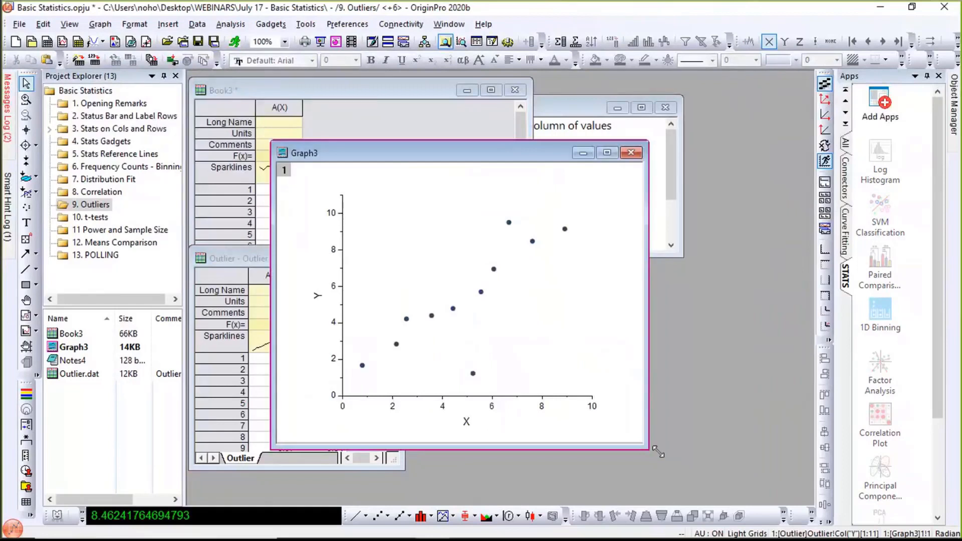
drag(657, 451, 754, 472)
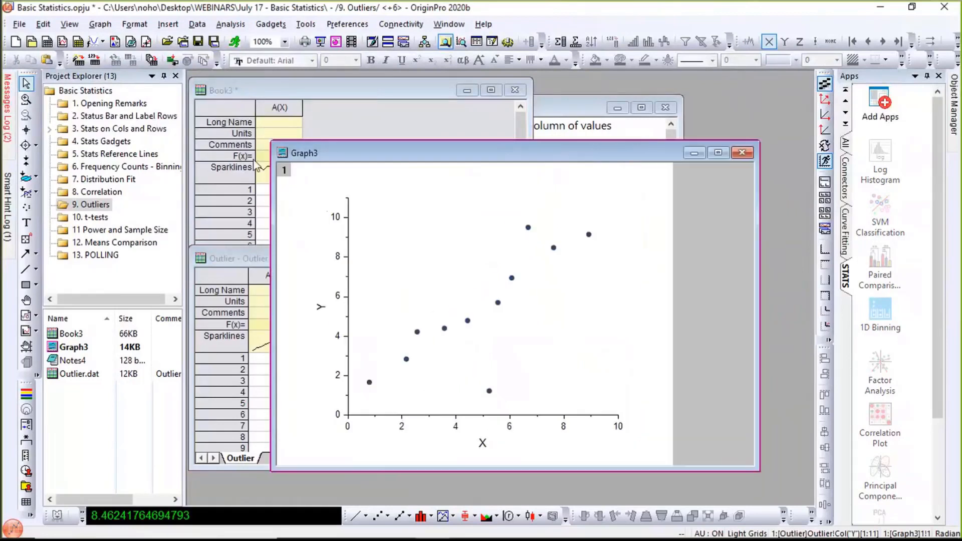
click(304, 89)
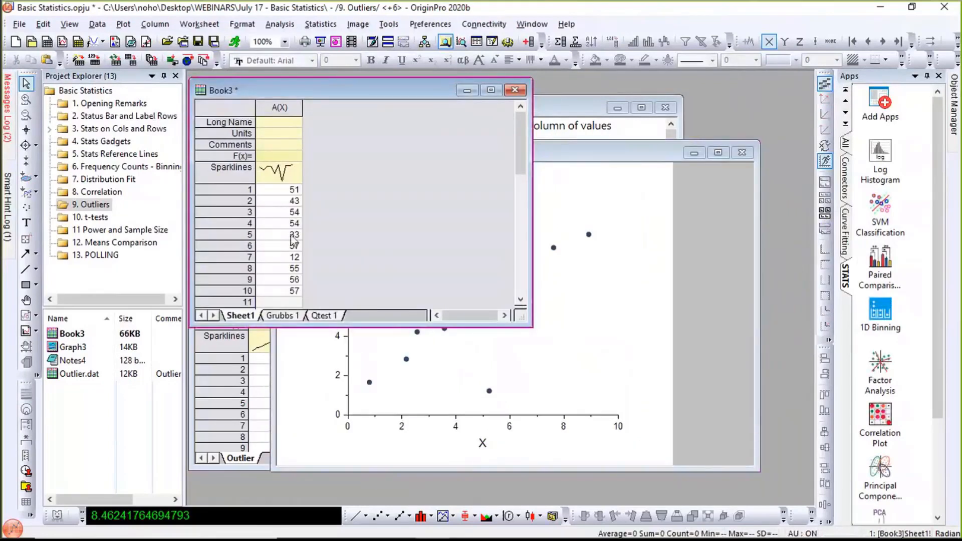
click(555, 153)
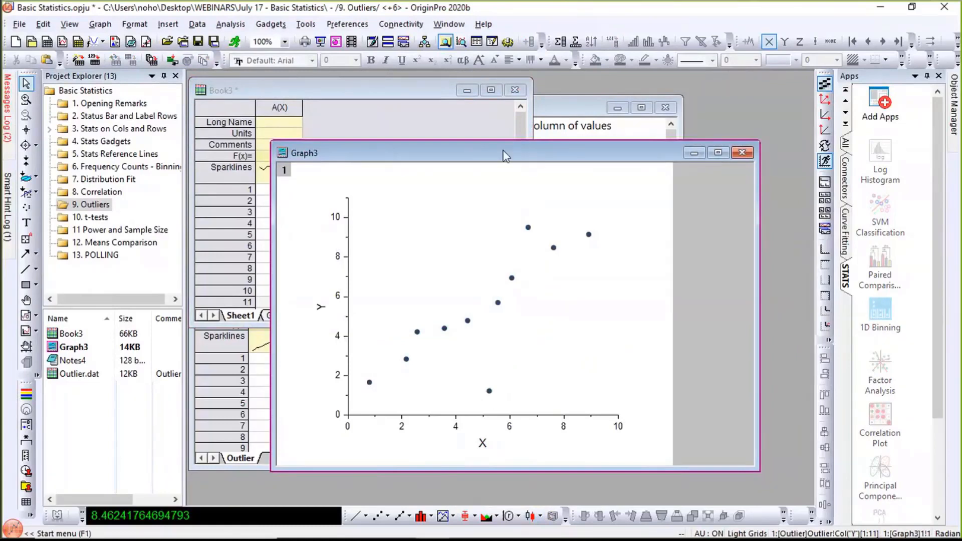
drag(503, 151, 431, 126)
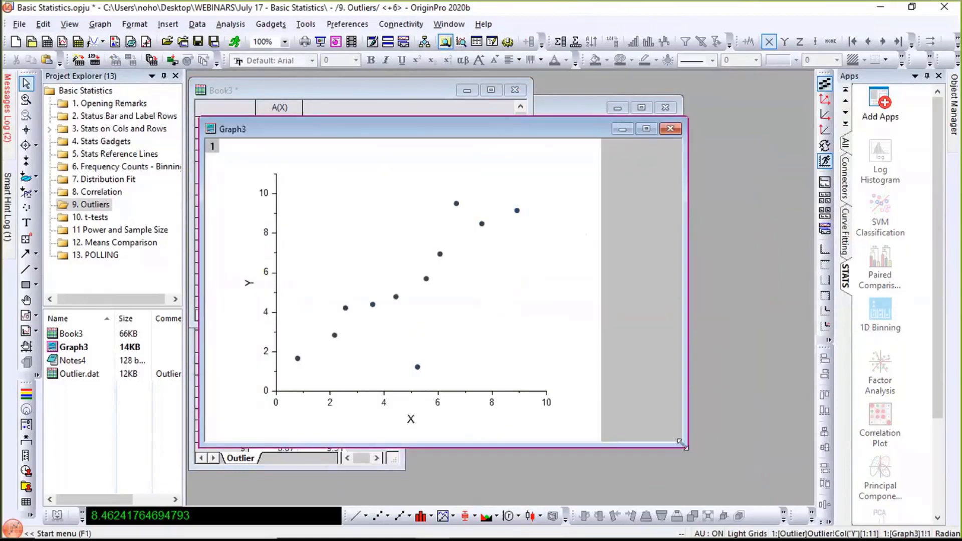
drag(682, 443, 697, 471)
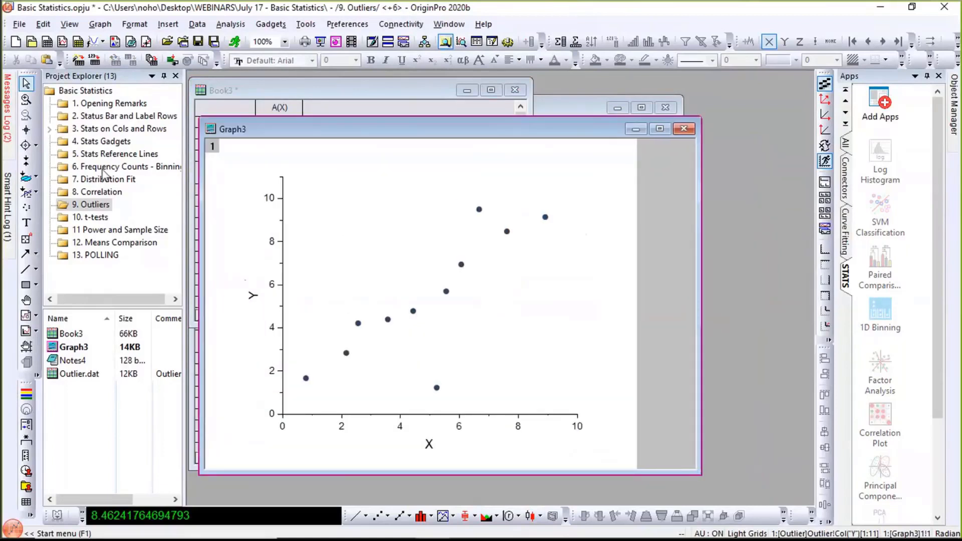
- Run a linear fit on the Graph3 scatter data with Studentized residuals added to the residual analysis
click(243, 25)
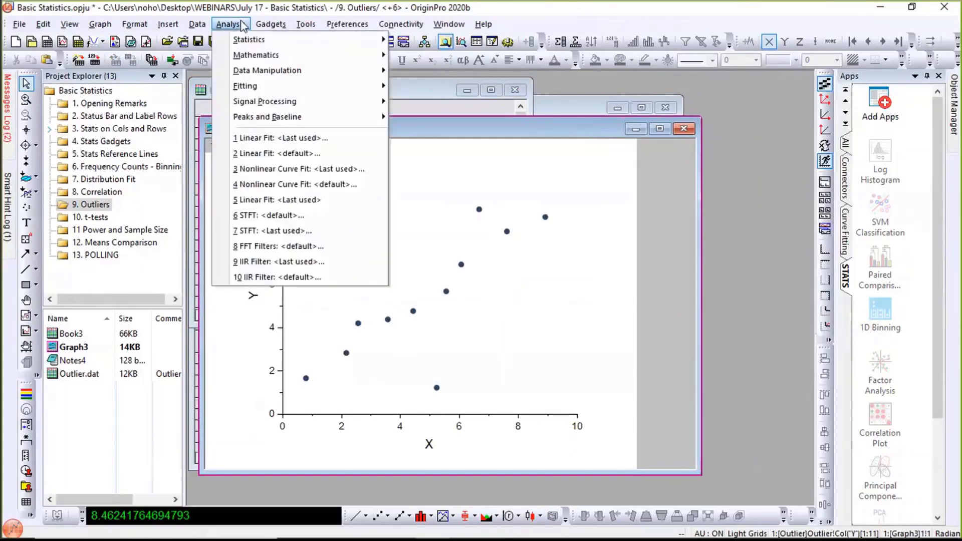
mouse_move(251, 89)
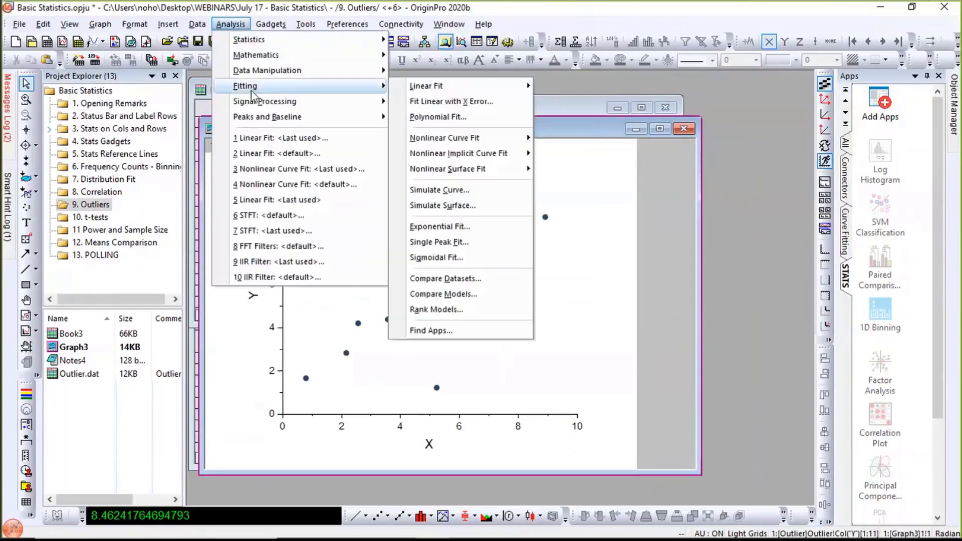
mouse_move(521, 86)
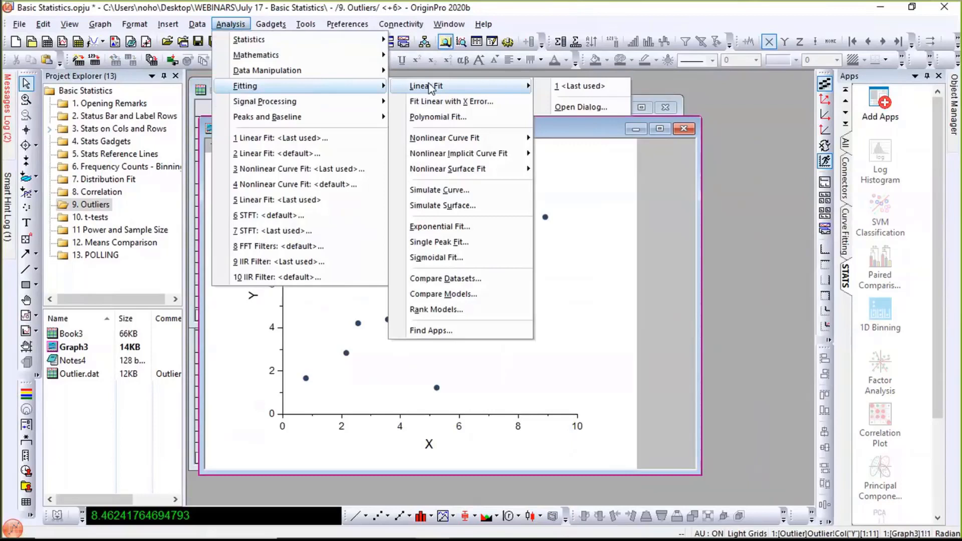
click(578, 107)
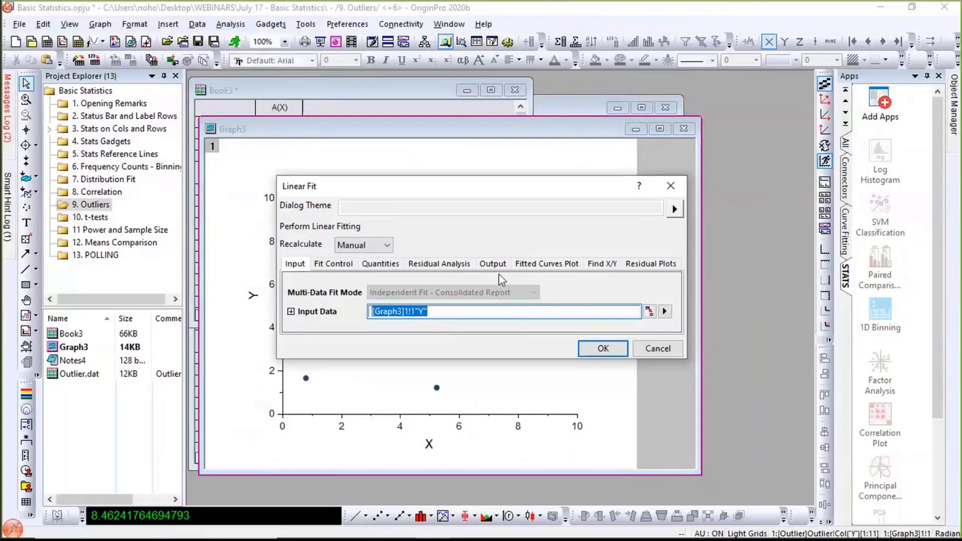
click(441, 265)
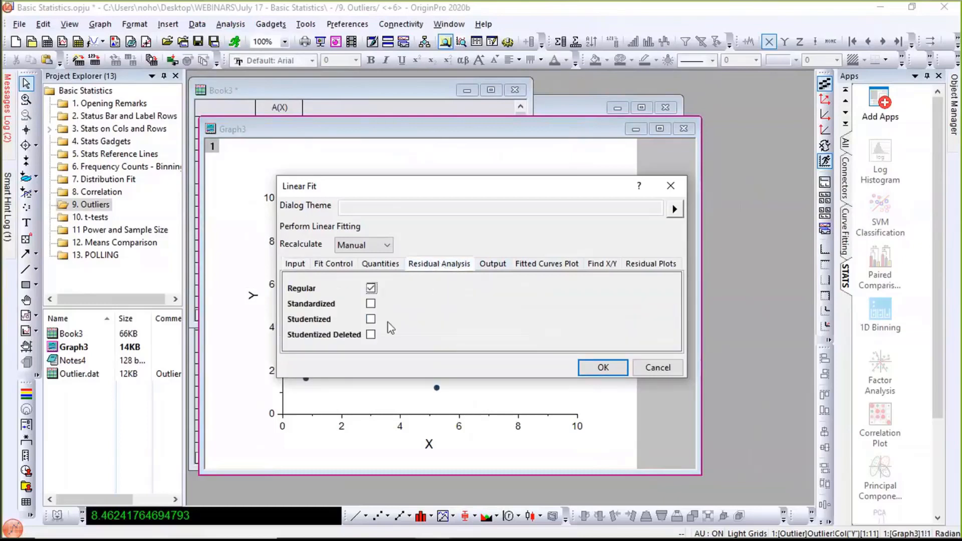
click(371, 319)
click(604, 368)
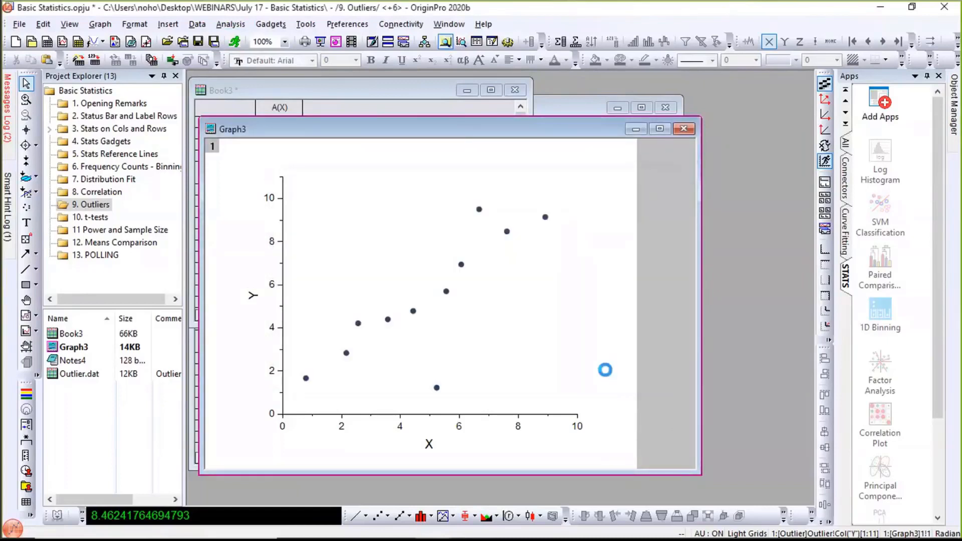
- Move the fit results table to the upper-left corner of the plot and set the fit's recalculate mode to Auto
drag(391, 251, 343, 181)
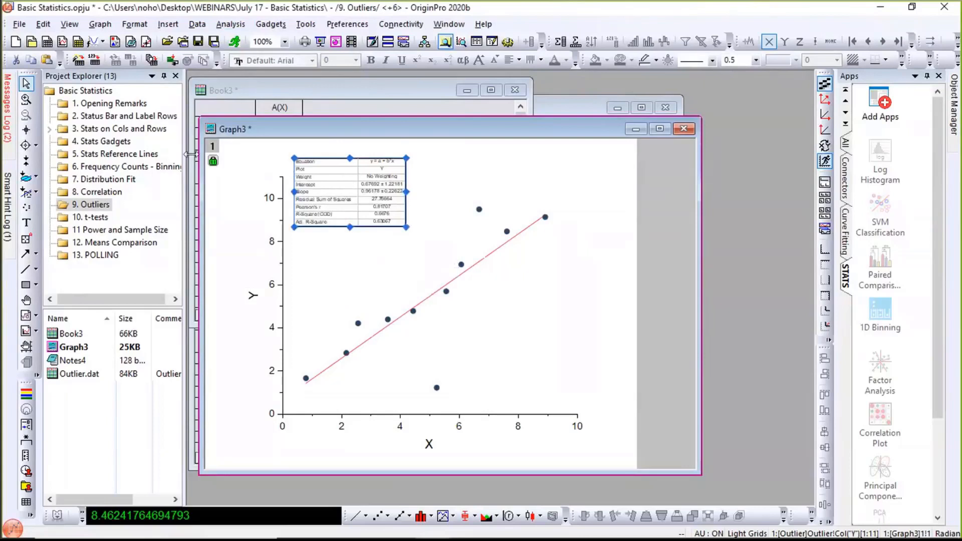
click(213, 161)
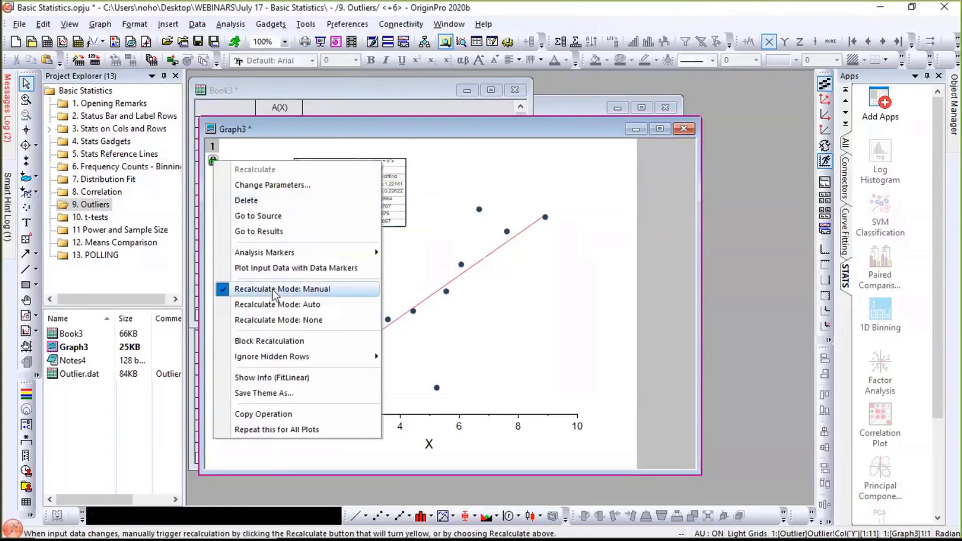
click(276, 305)
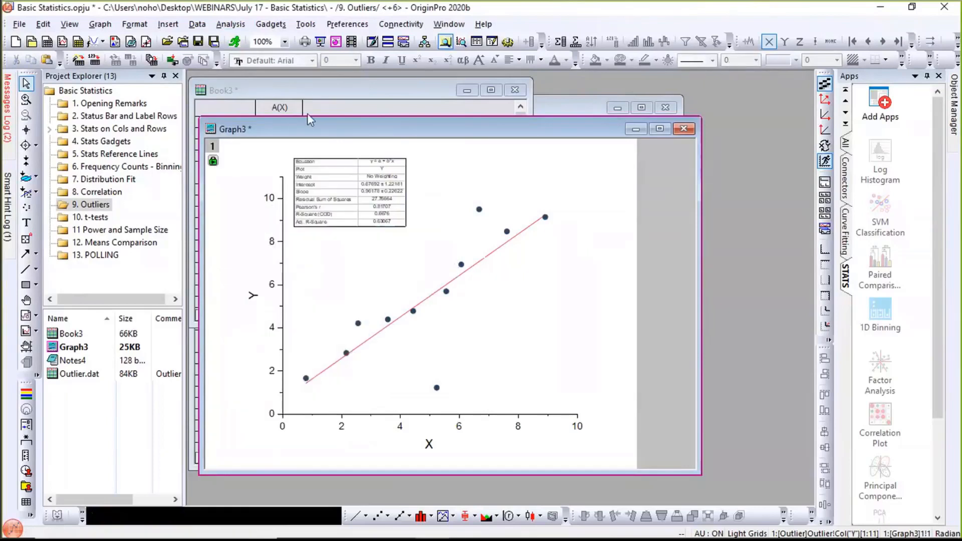
- Move Graph3 aside, widen the Outlier workbook window and view its FitLinear1 report sheet
drag(301, 134, 574, 152)
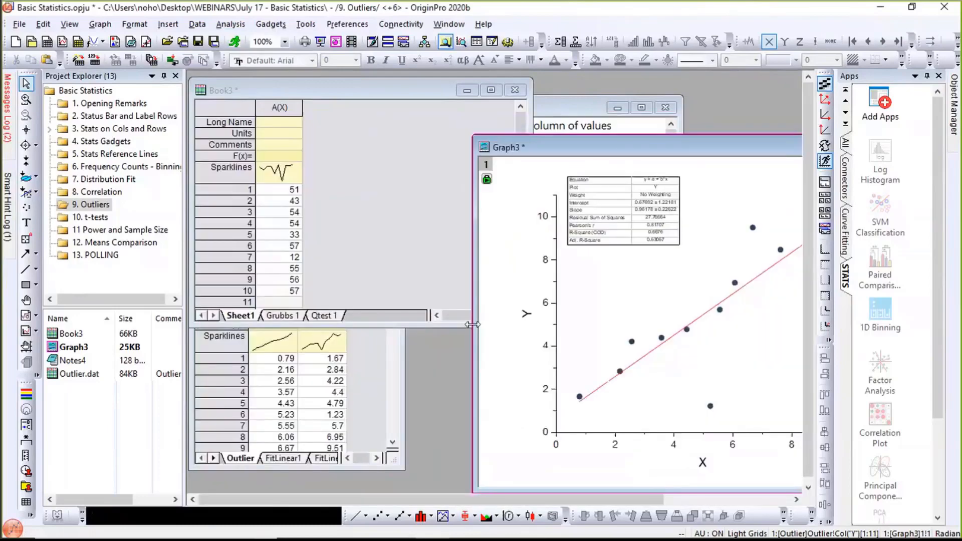
click(355, 392)
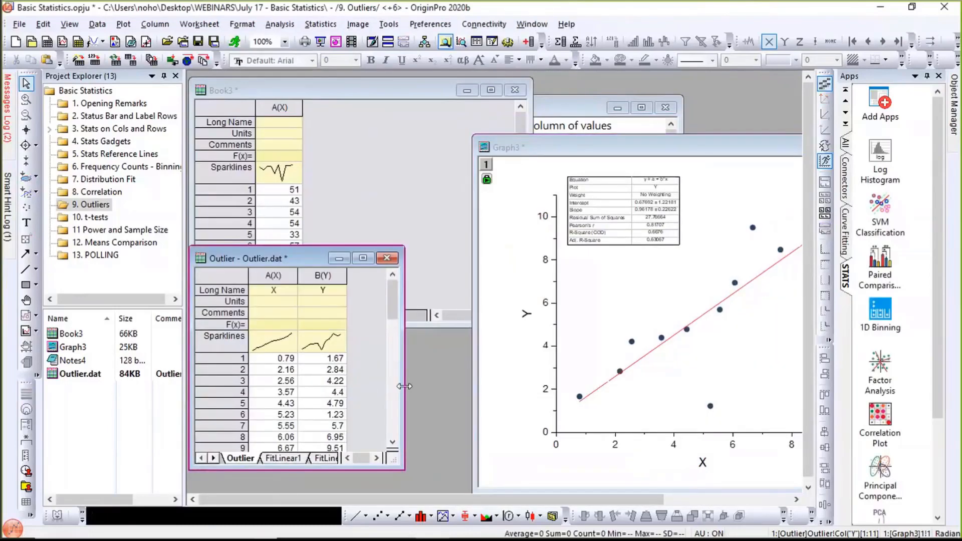
drag(404, 386, 712, 443)
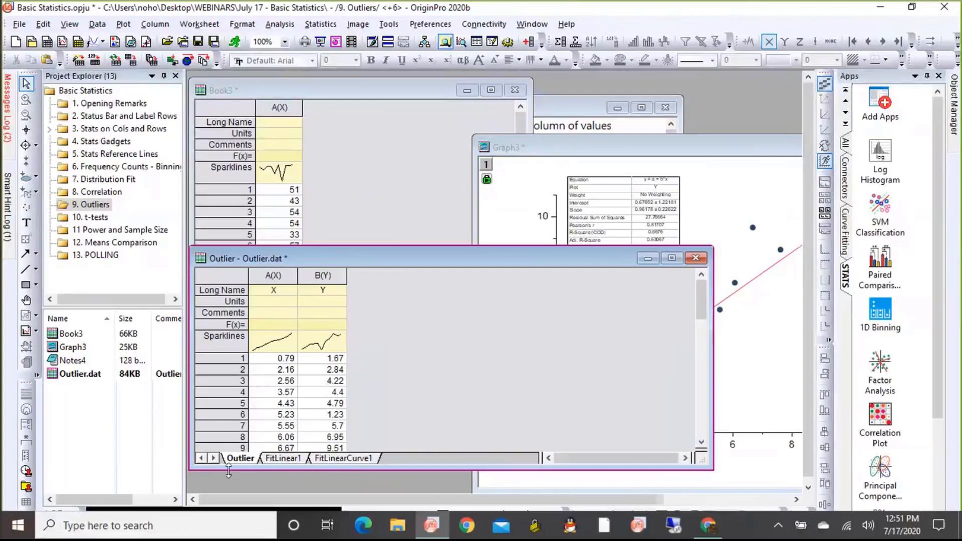
click(274, 458)
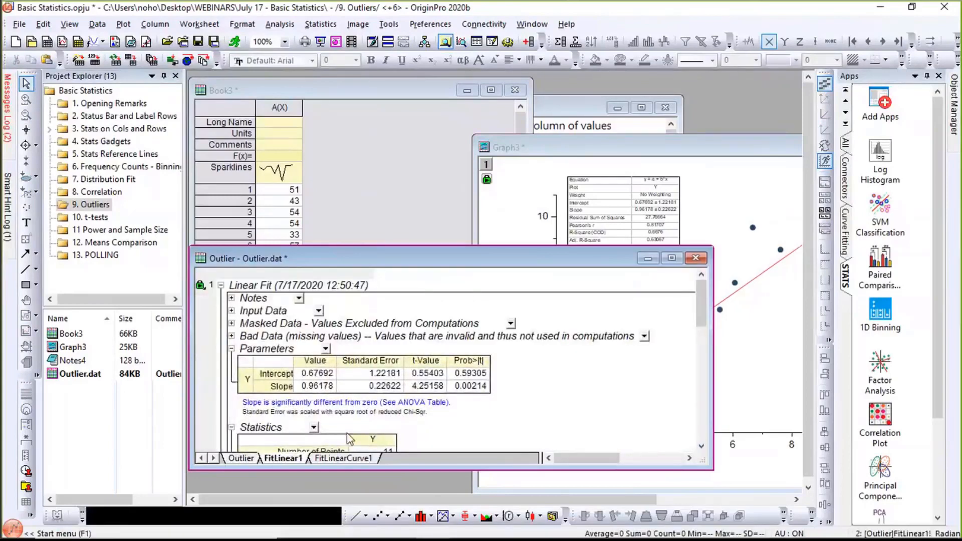
- Show the FitLinearCurve1 sheet, enlarge the workbook window and select the Studentized Residual cell in row 6
click(343, 458)
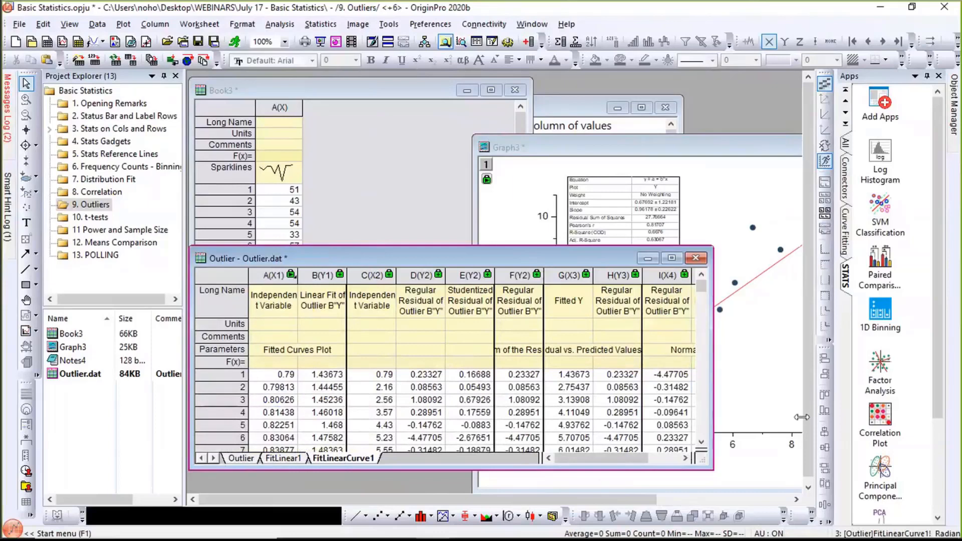
drag(713, 416, 801, 417)
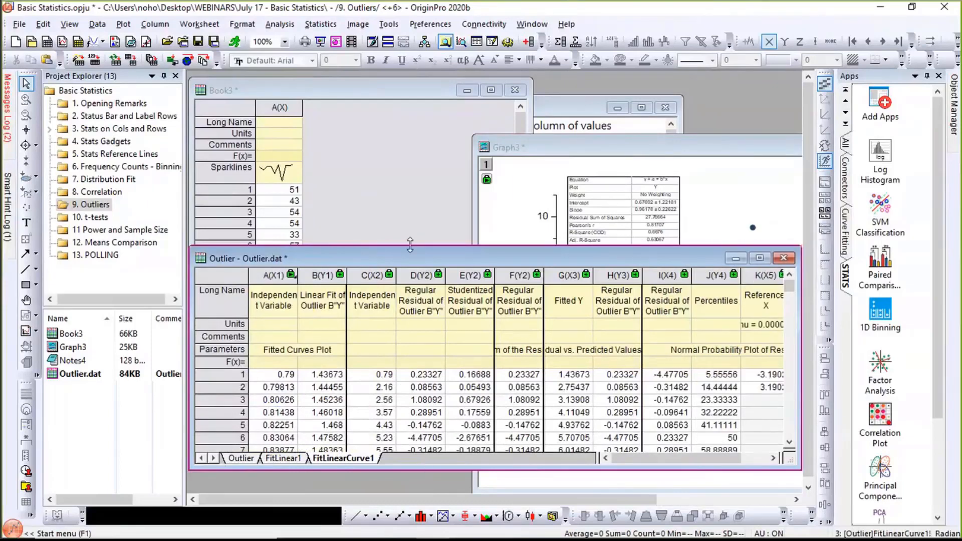
drag(418, 143, 419, 145)
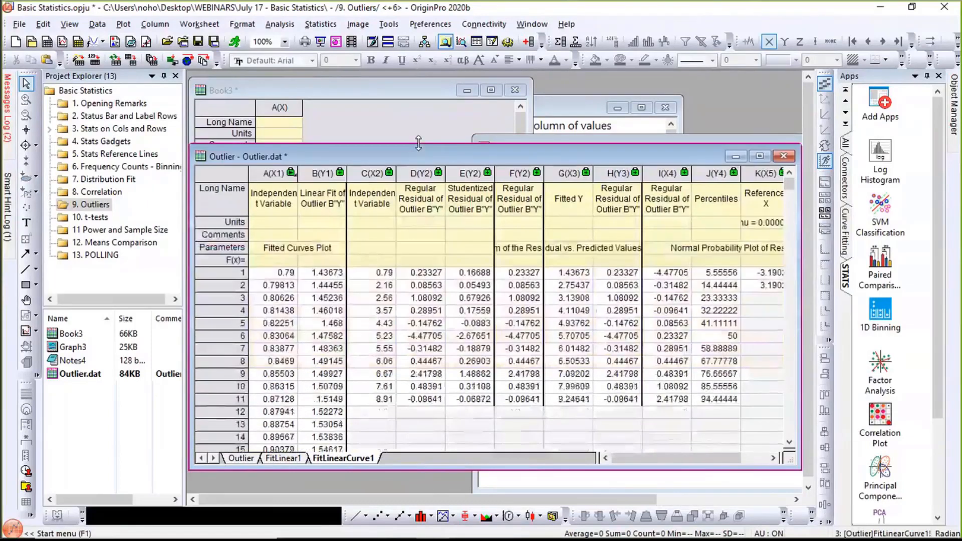
click(464, 335)
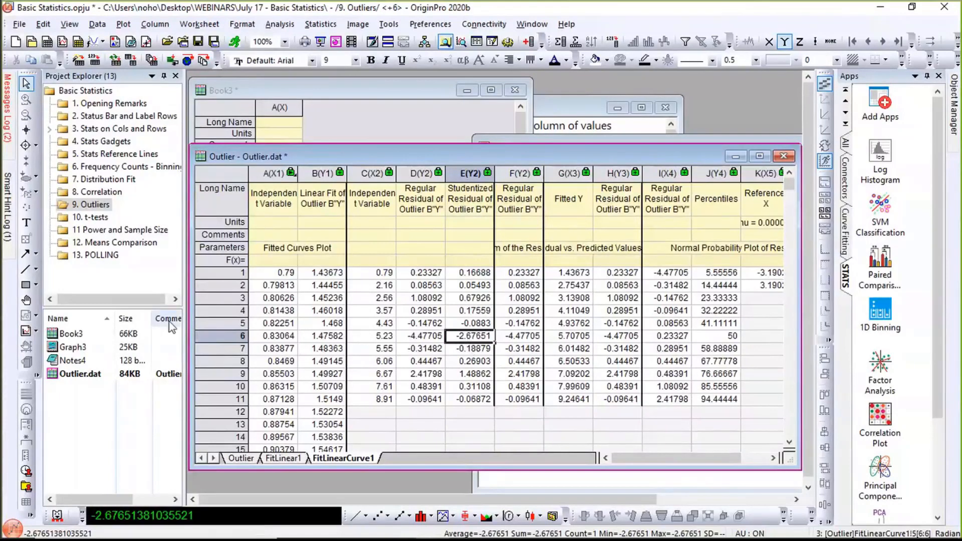
- Bring Graph3 forward, move it over the workbook and mask the outlying point near X 5.2, Y 1.2
click(488, 482)
click(565, 179)
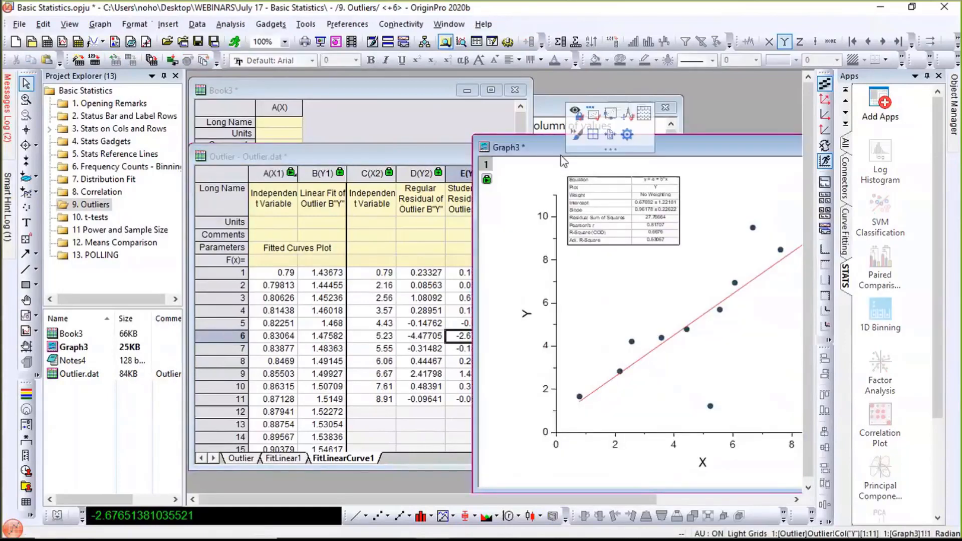
drag(547, 152, 422, 122)
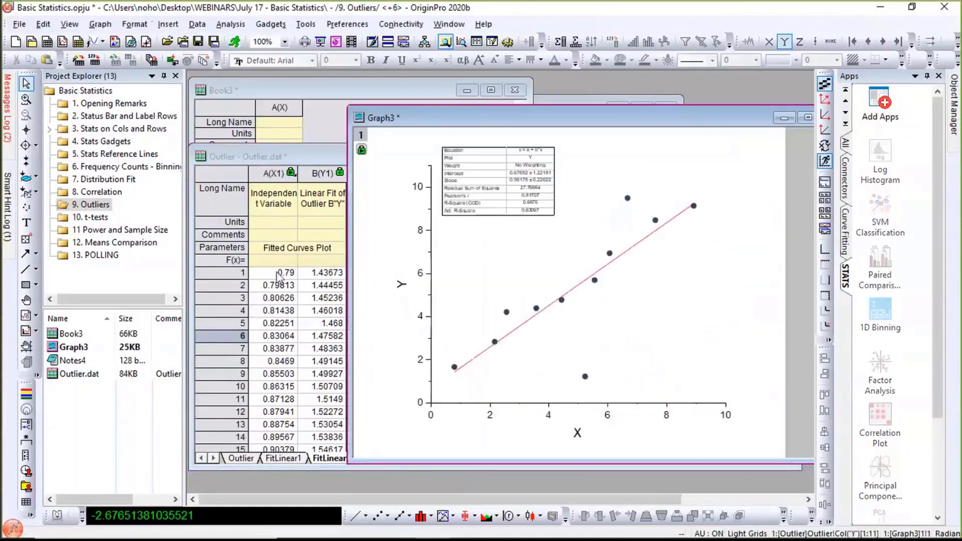
click(30, 196)
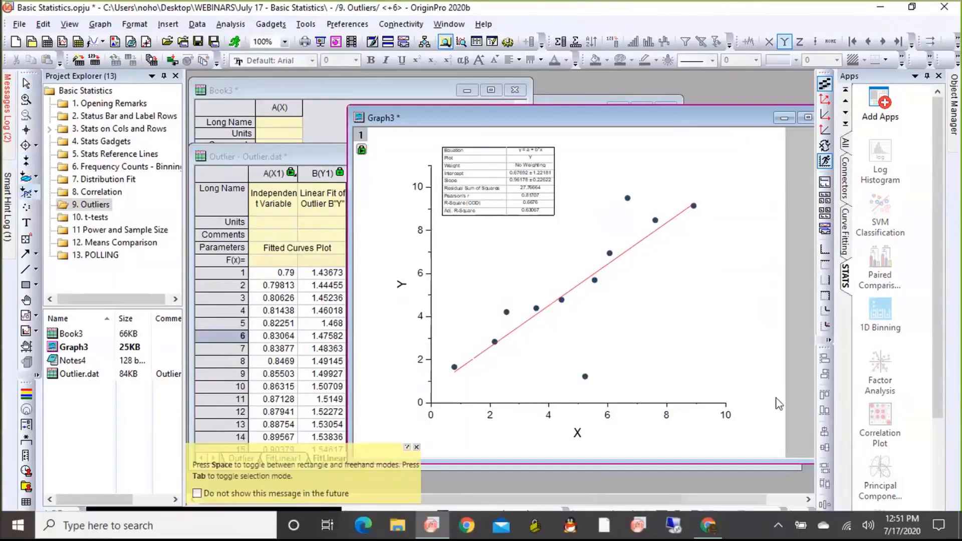
drag(557, 361, 589, 387)
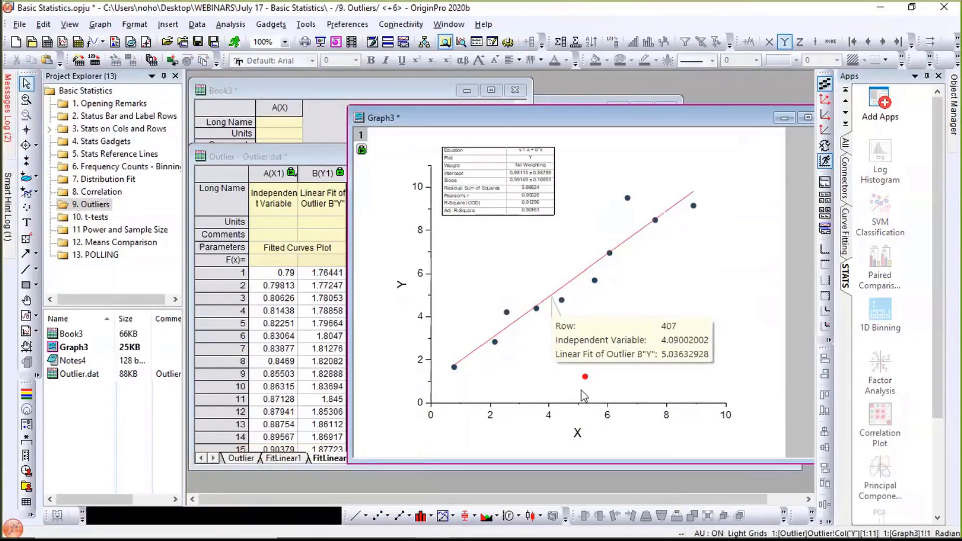
- Examine the recalculated Studentized Residual column in FitLinearCurve1, especially row 8, and compare it with the points in Graph3
click(302, 155)
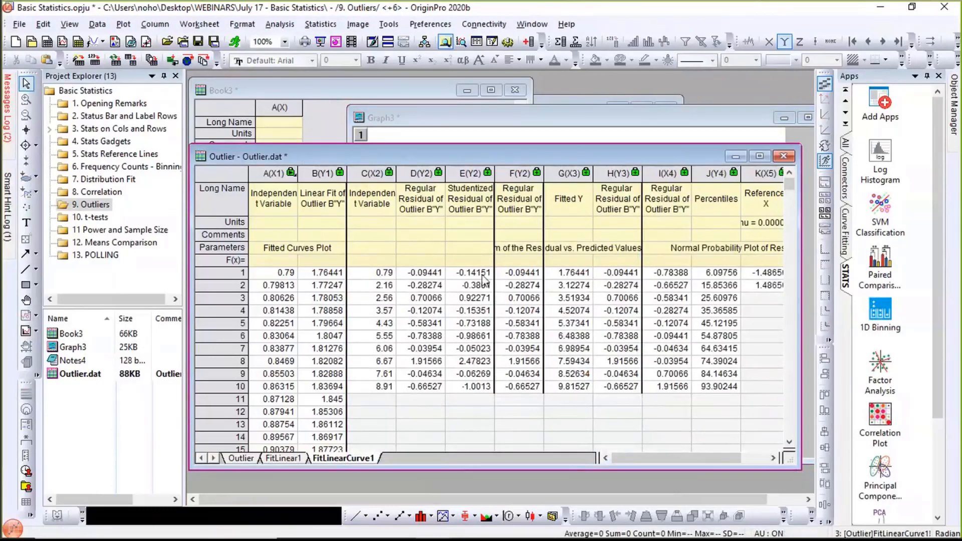
drag(474, 277, 479, 374)
click(484, 325)
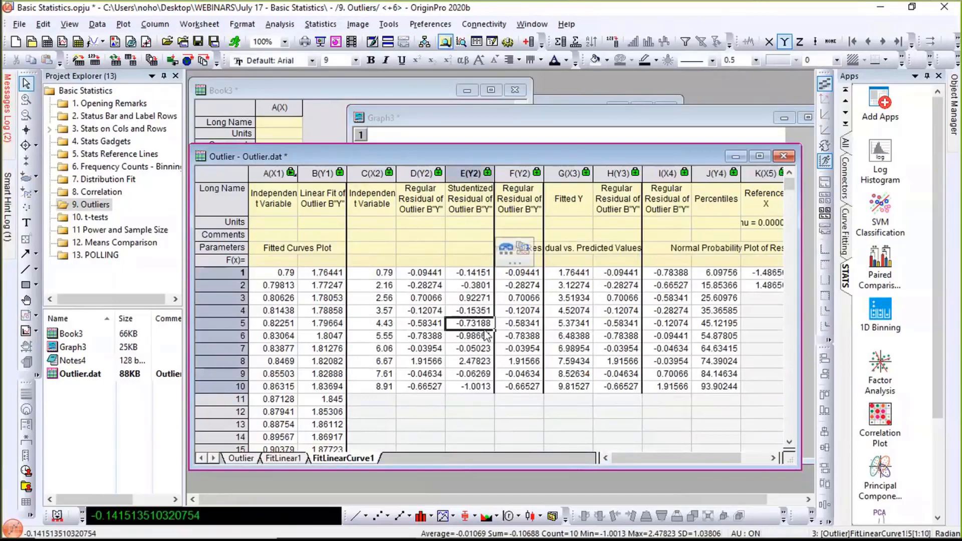
click(474, 362)
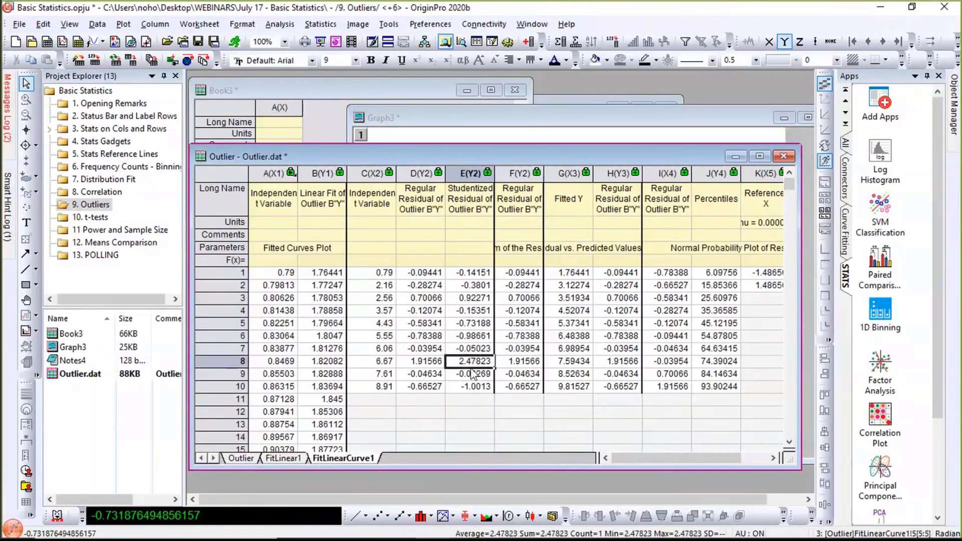
click(507, 128)
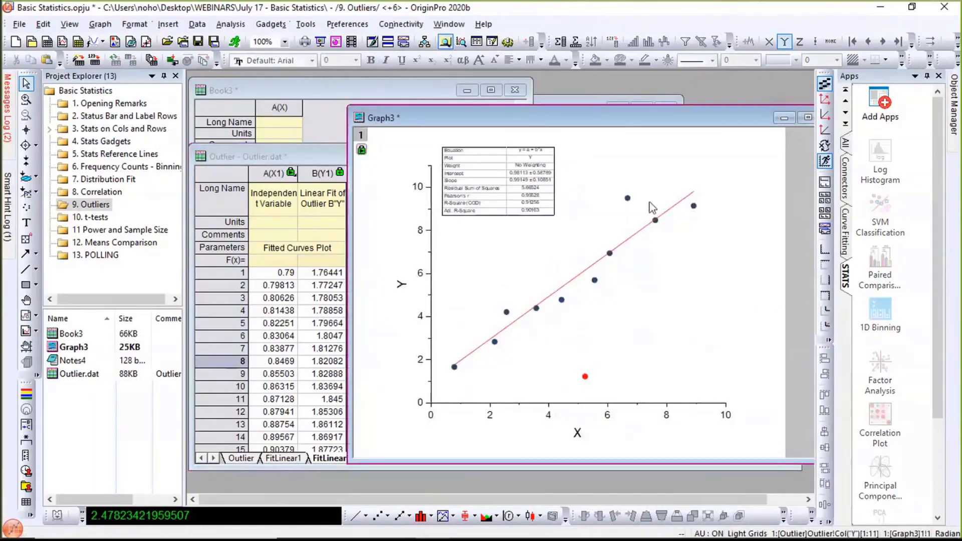
click(303, 156)
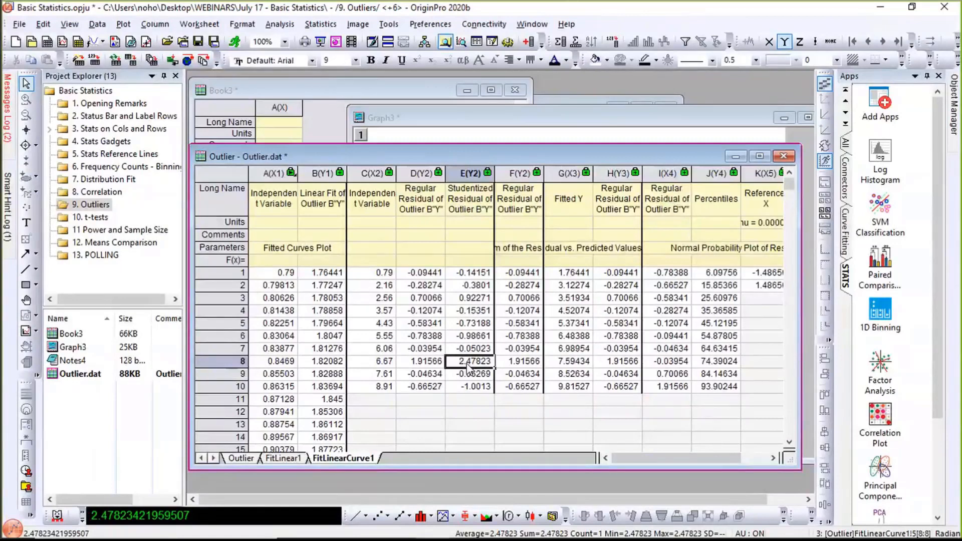
- Switch to the 10. t-tests project folder
click(96, 217)
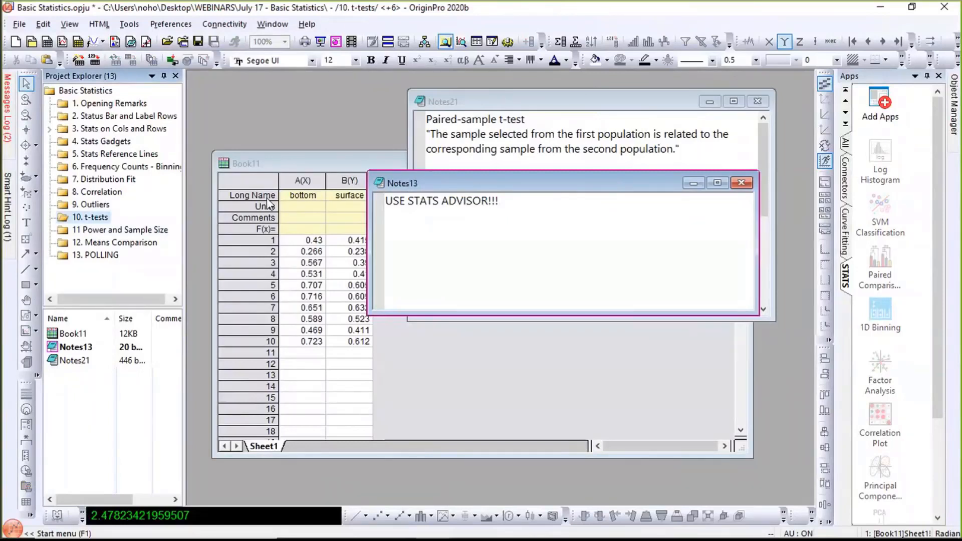
- Narrow the Book11 window, move it down beside the notes and bring Notes21 to the front
click(320, 170)
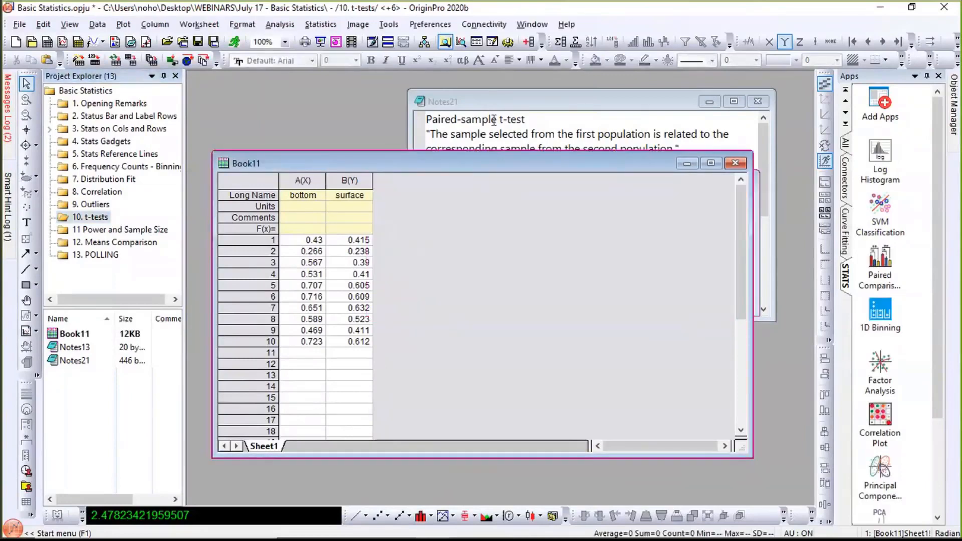
click(489, 90)
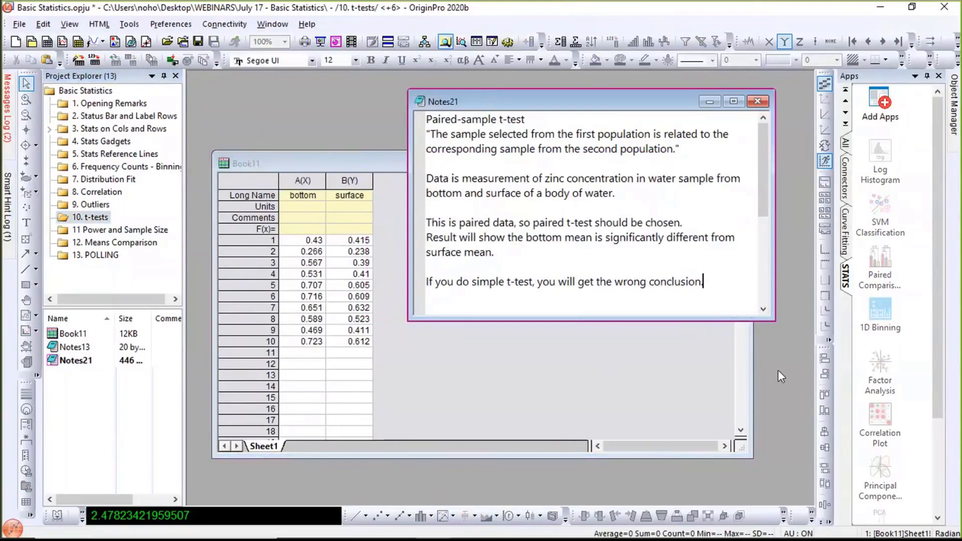
click(752, 354)
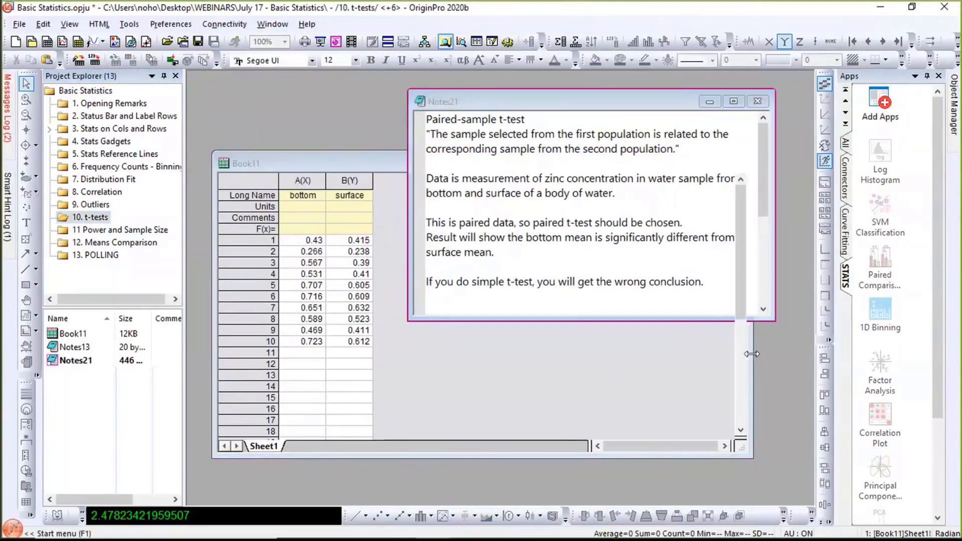
drag(751, 354, 544, 349)
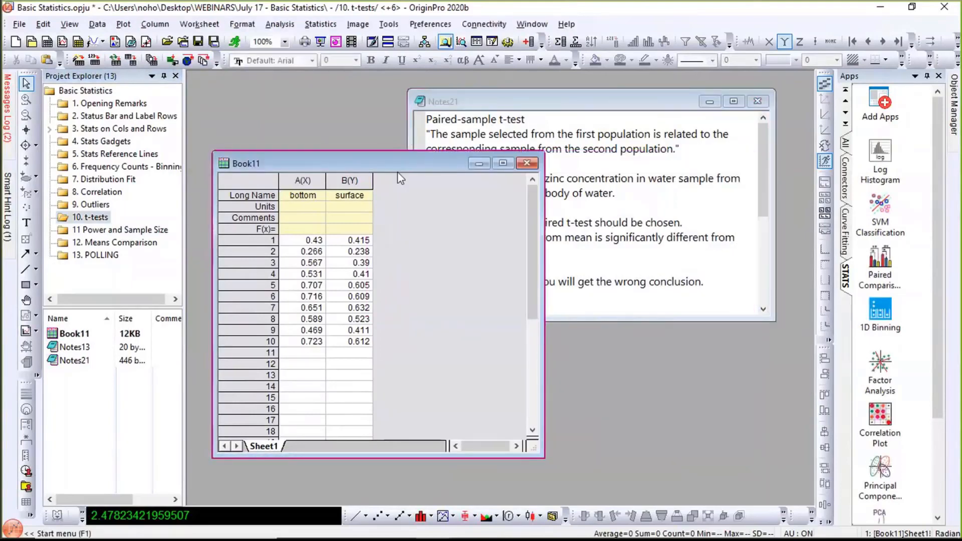
drag(406, 164, 381, 197)
click(573, 103)
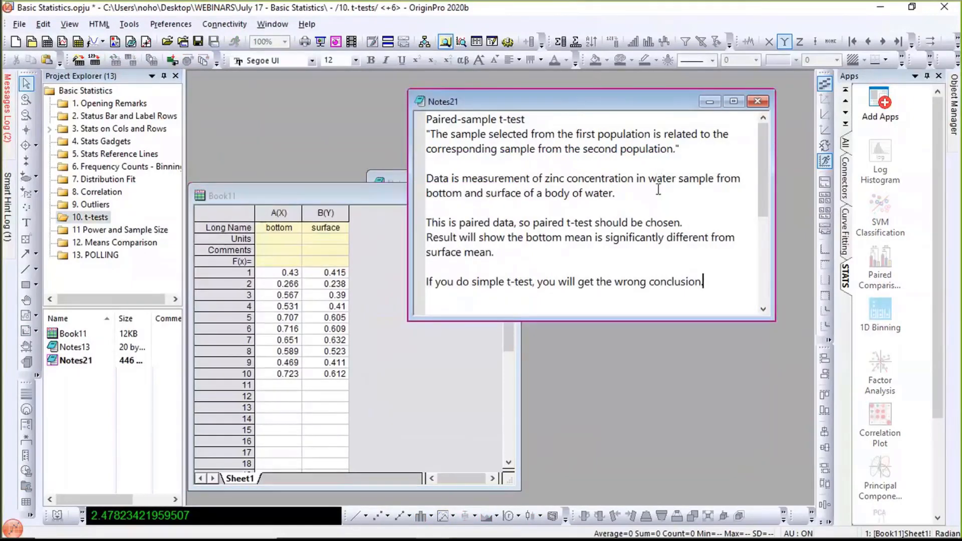
- Read the Notes21 description of the zinc data, highlighting the line about the bottom and surface of the water body
drag(616, 193, 545, 195)
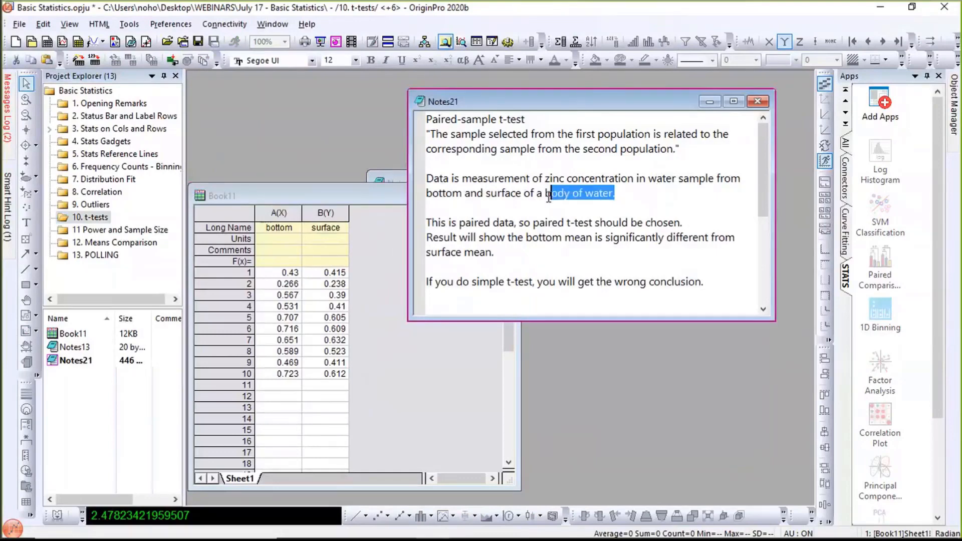
drag(464, 194, 426, 197)
drag(620, 194, 425, 194)
click(486, 196)
click(494, 206)
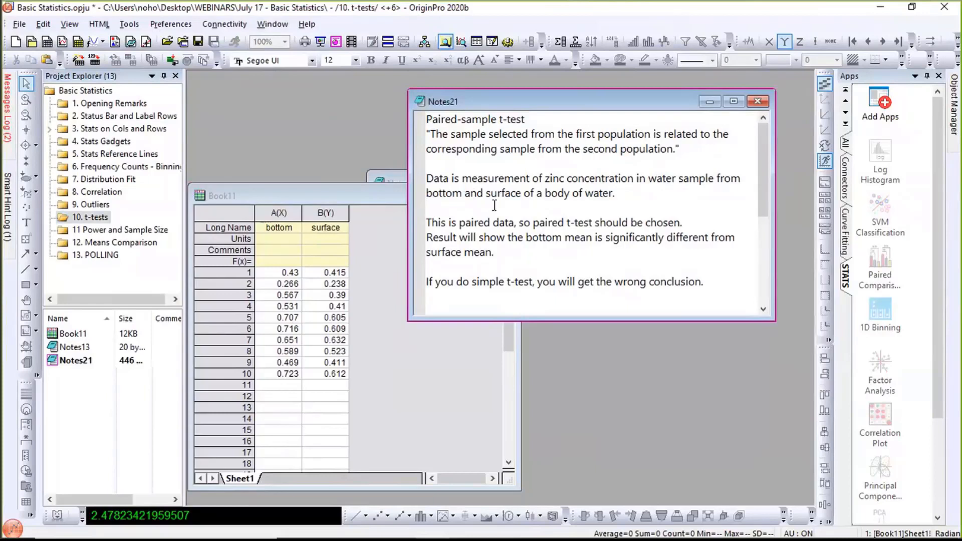
- Bring Book11 forward, narrow it to clear the Notes21 text and open the Stats Advisor
click(427, 400)
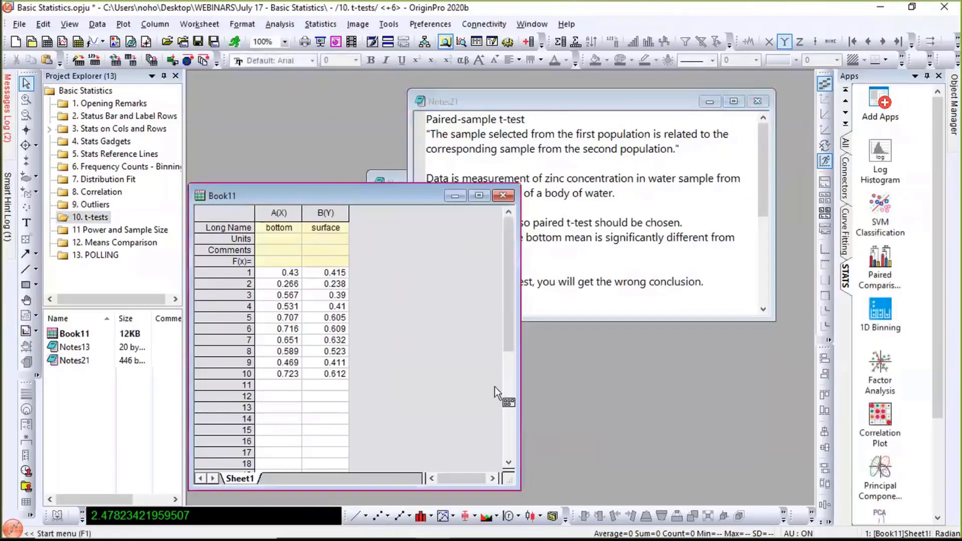
drag(517, 387, 402, 387)
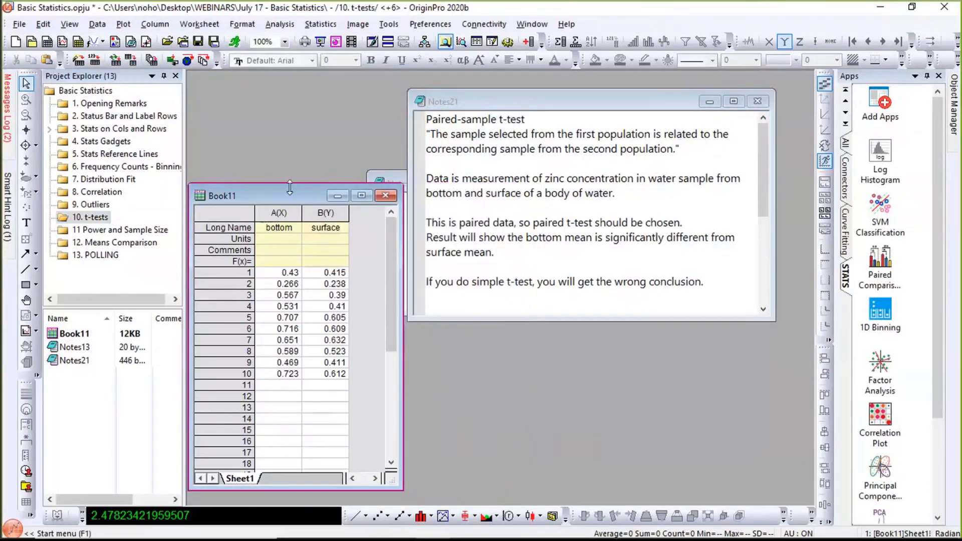
click(325, 26)
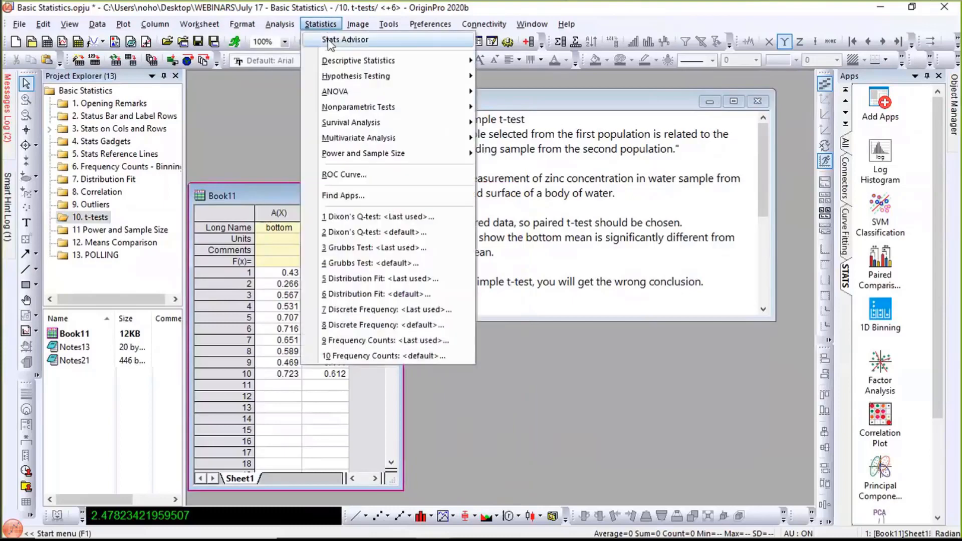
click(330, 42)
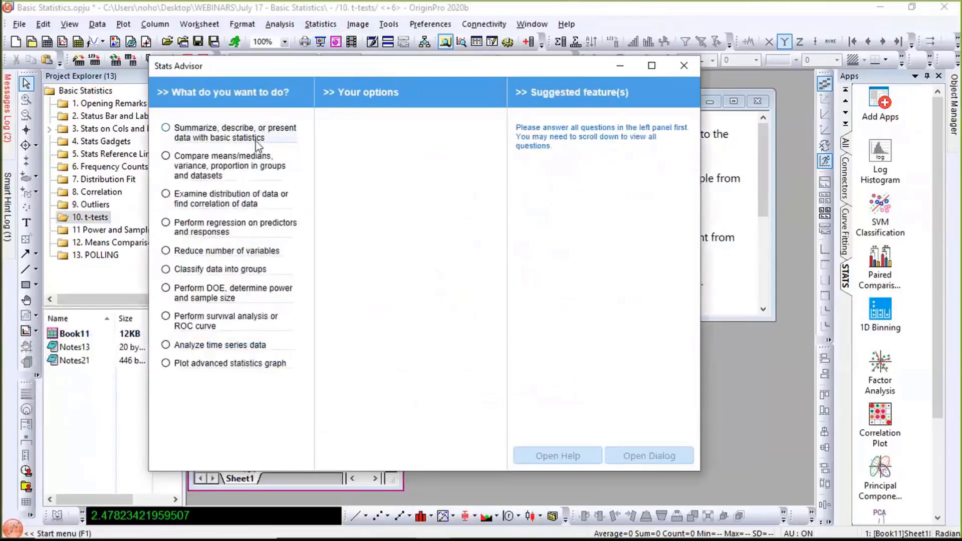
- Answer the Stats Advisor questions: compare means or medians, normally distributed data, one group with two levels, paired treatments
click(254, 170)
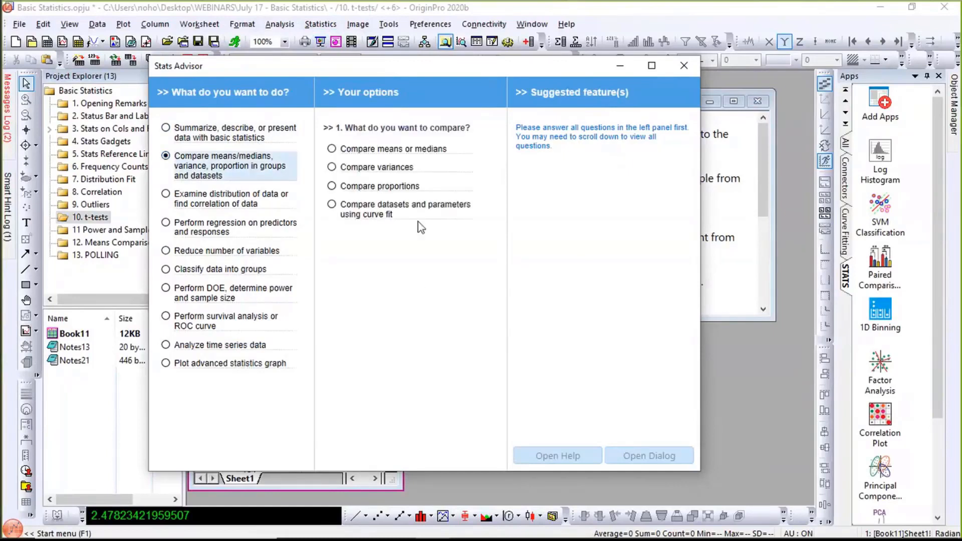
click(384, 158)
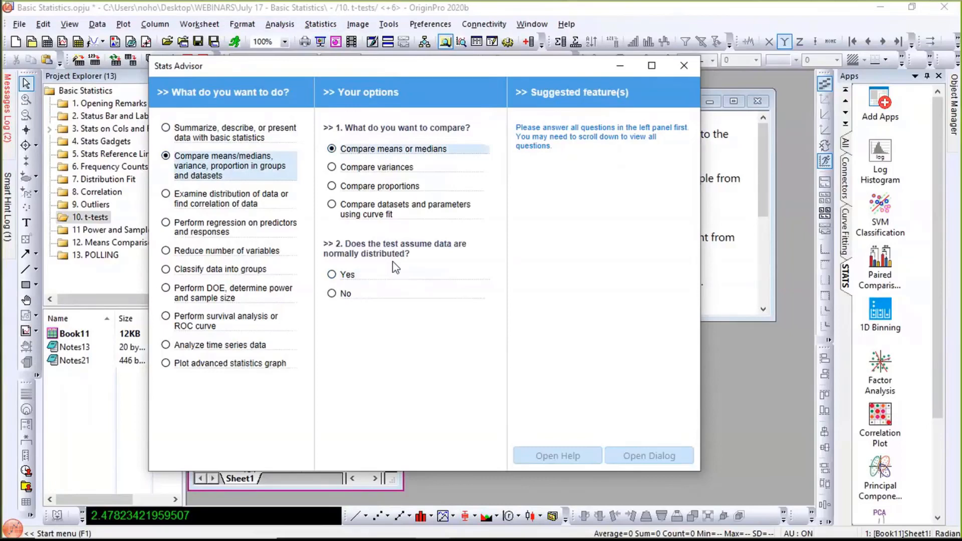
click(365, 278)
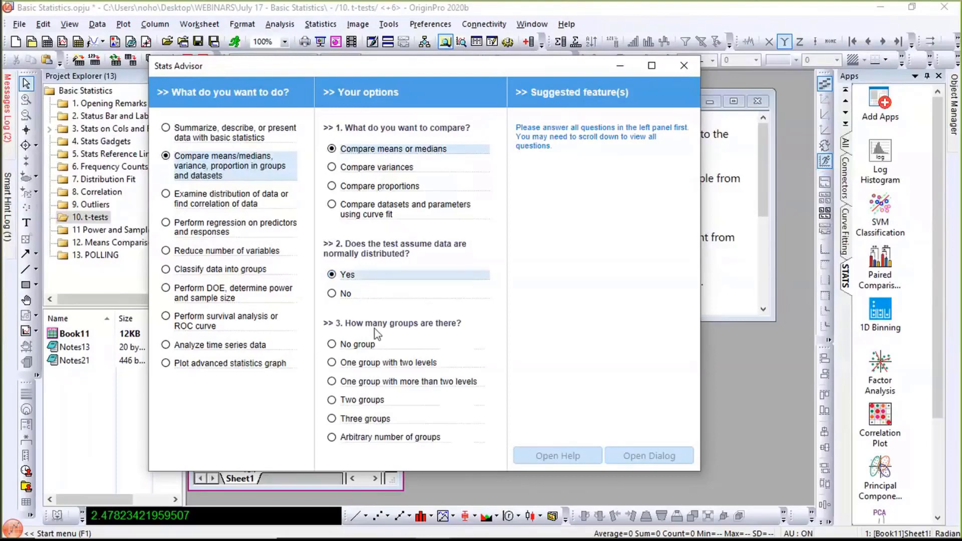
click(370, 362)
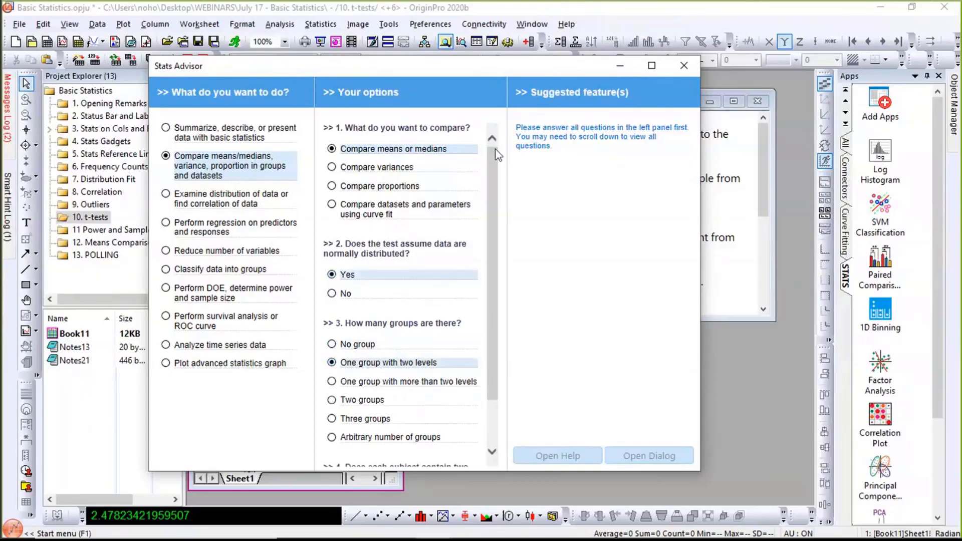
scroll(498, 170, down, 1)
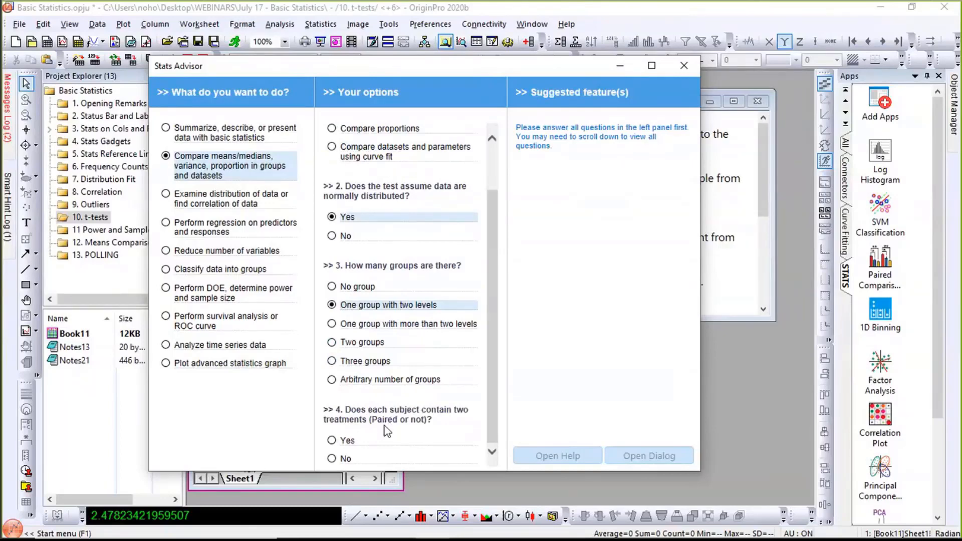
click(350, 440)
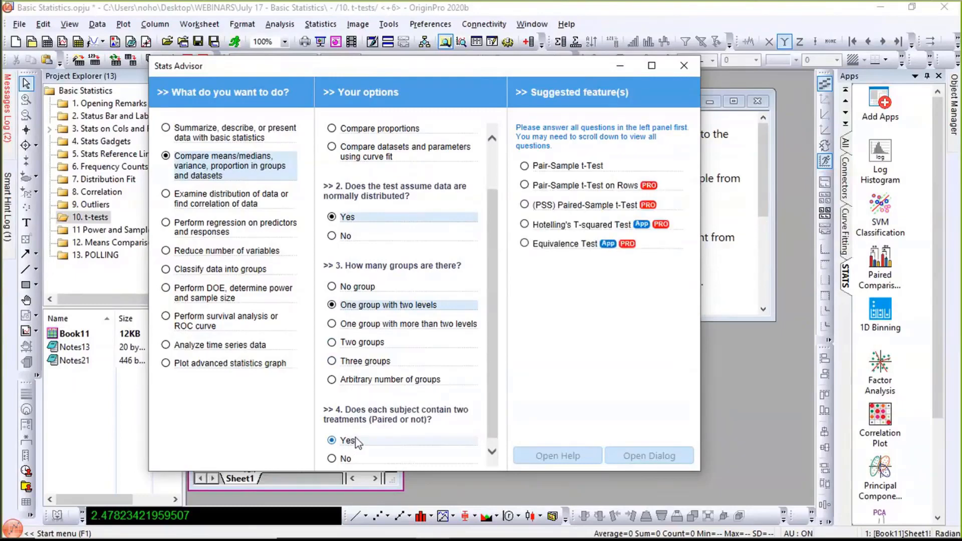
- View the suggestions for unpaired data, set the paired answer back to Yes and open the suggested Pair-Sample t-Test dialog
click(354, 459)
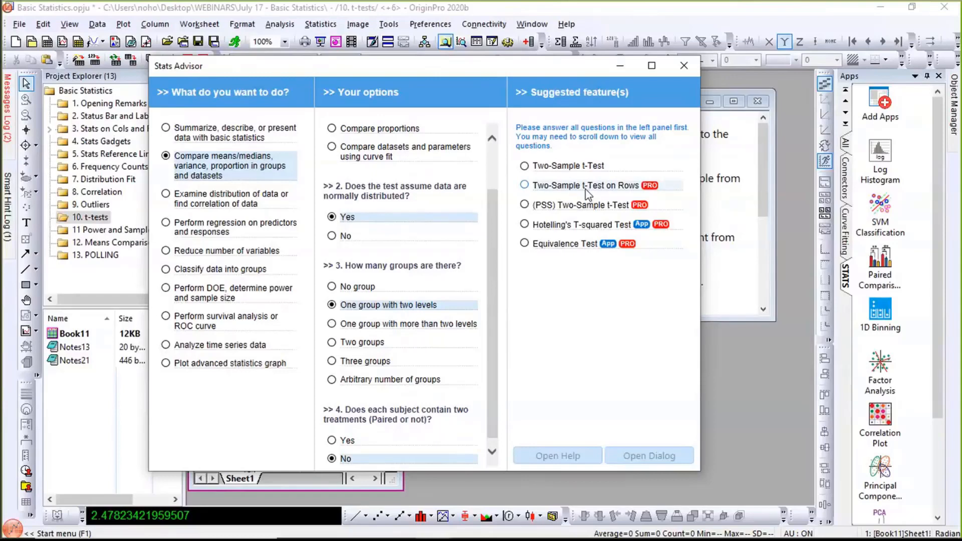
click(363, 441)
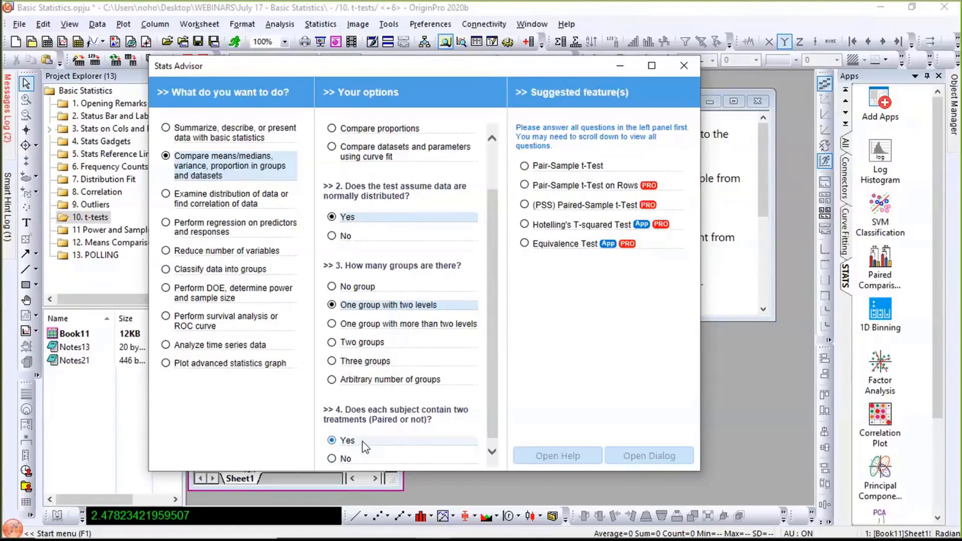
click(589, 170)
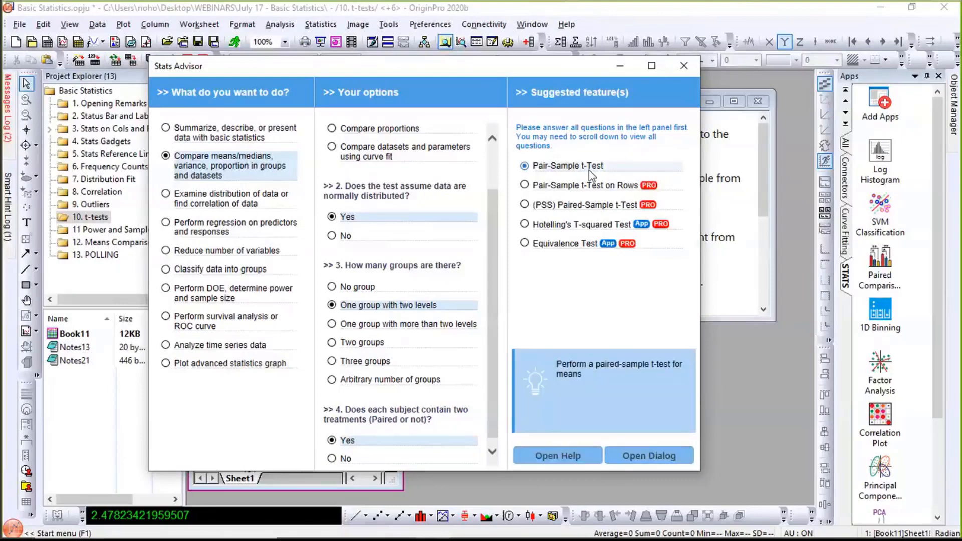
click(650, 457)
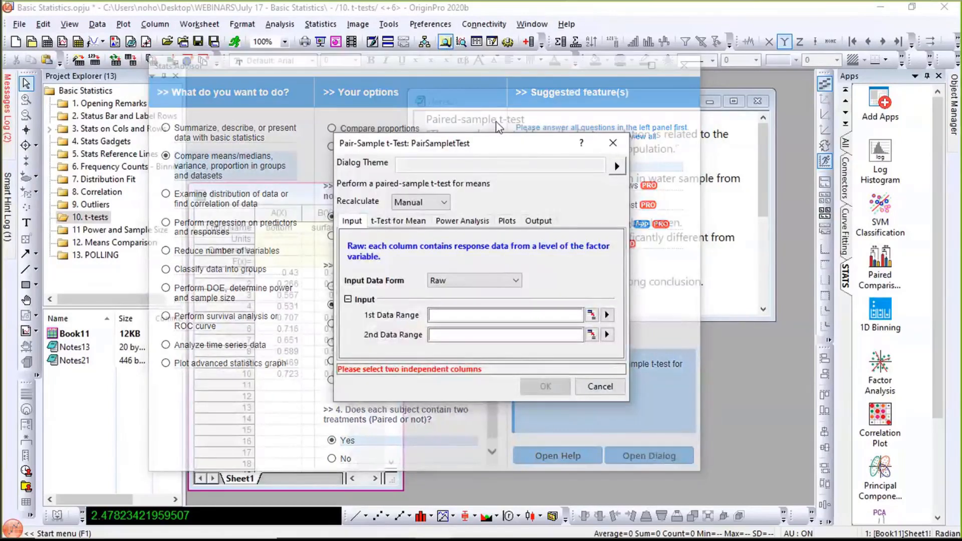
- Run the paired t-test with column A bottom as first range and column B surface as second, and close the Stats Advisor
click(608, 314)
click(653, 317)
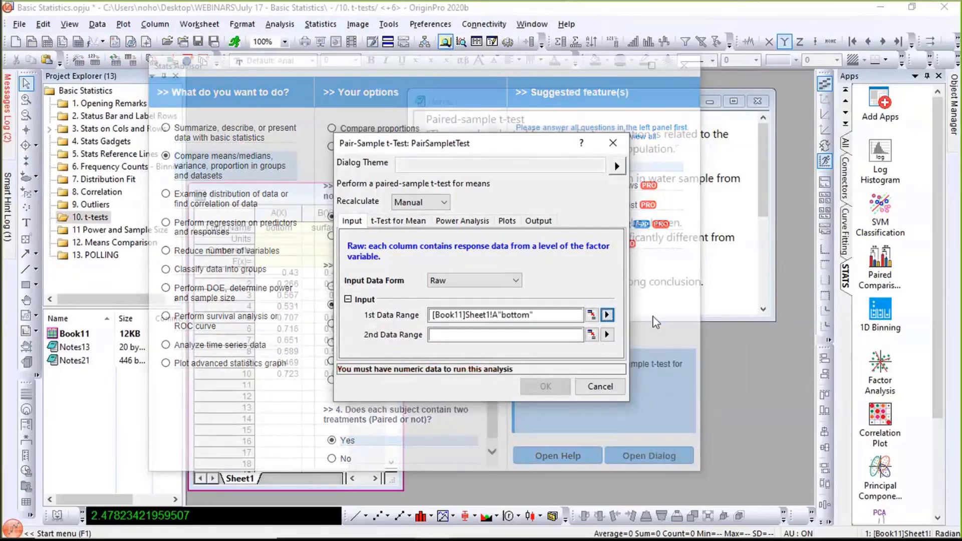
click(606, 334)
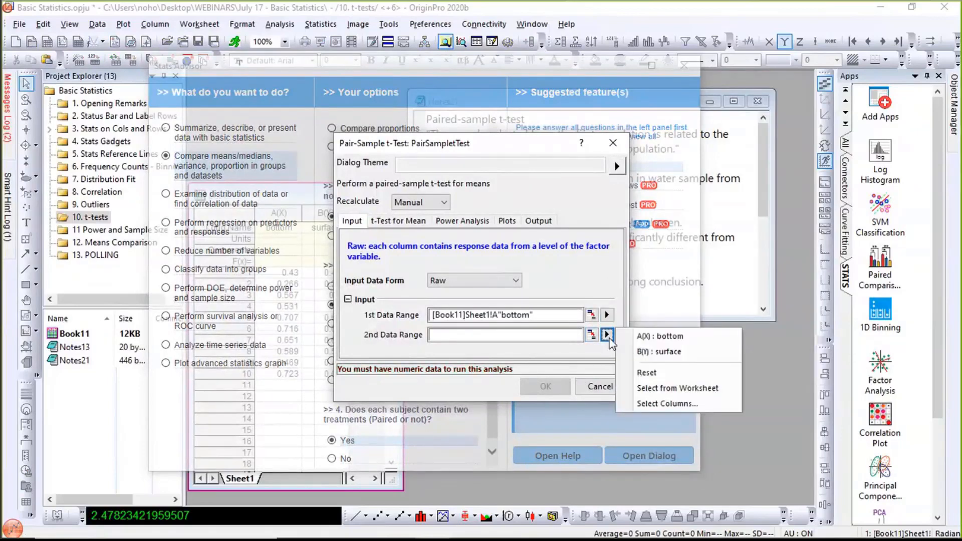
click(659, 351)
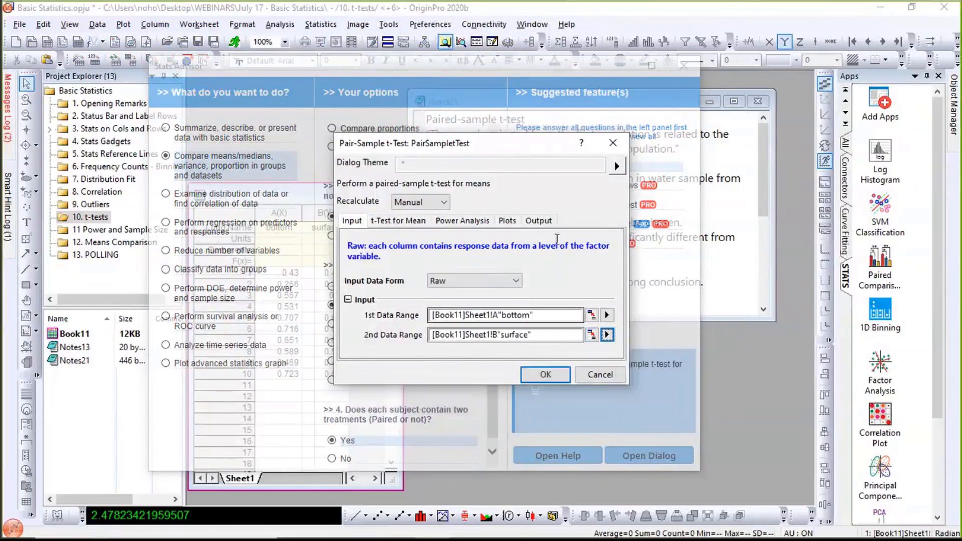
click(545, 374)
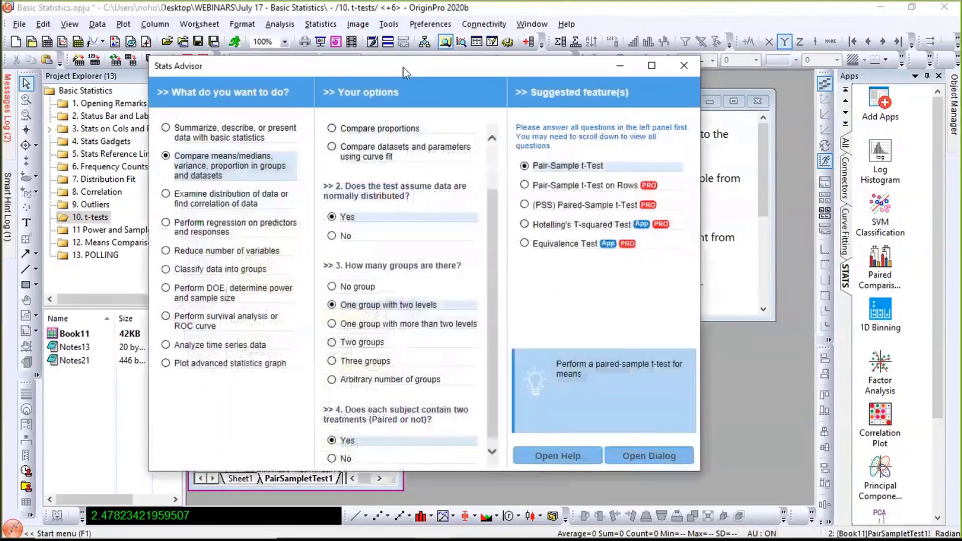
click(680, 69)
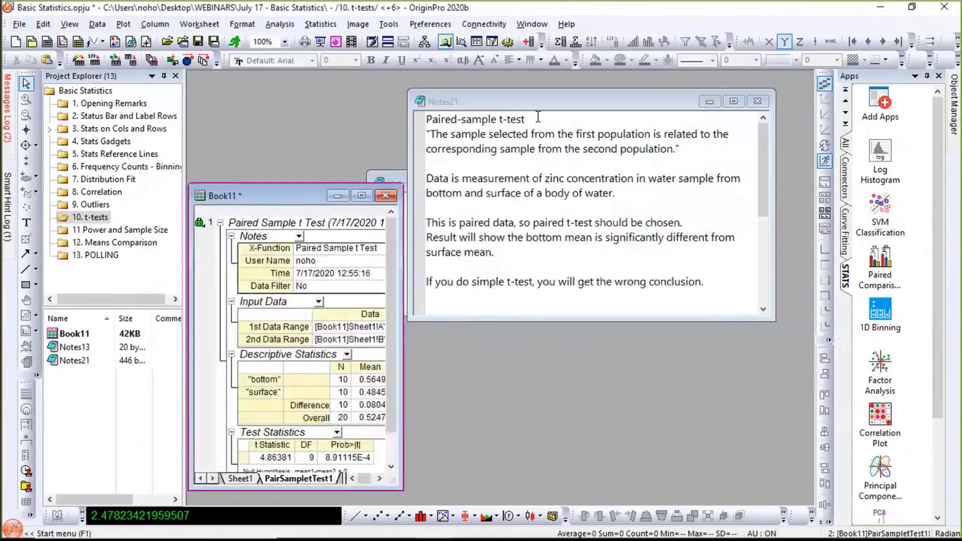
- Move the Book11 window up and enlarge it to show the full paired t-test report
drag(281, 195, 274, 89)
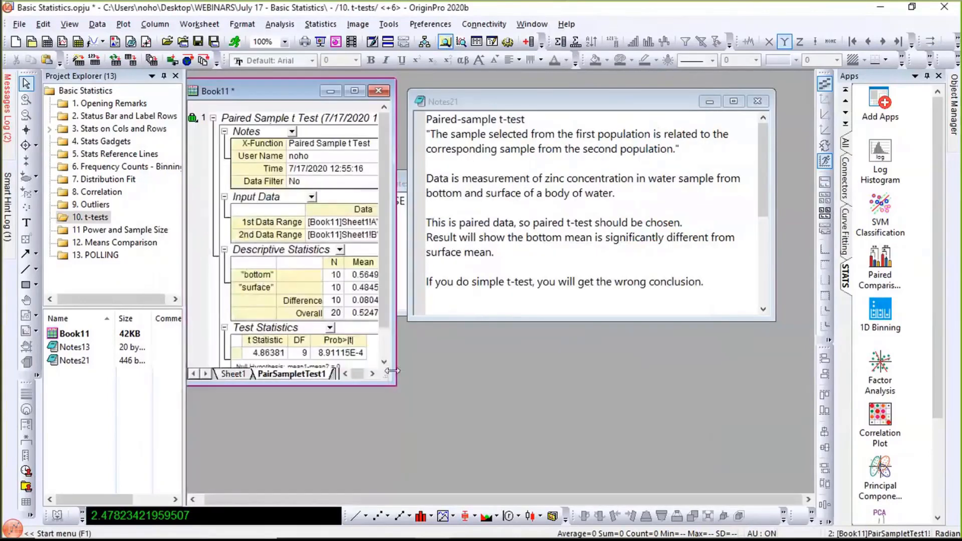
drag(395, 383, 813, 485)
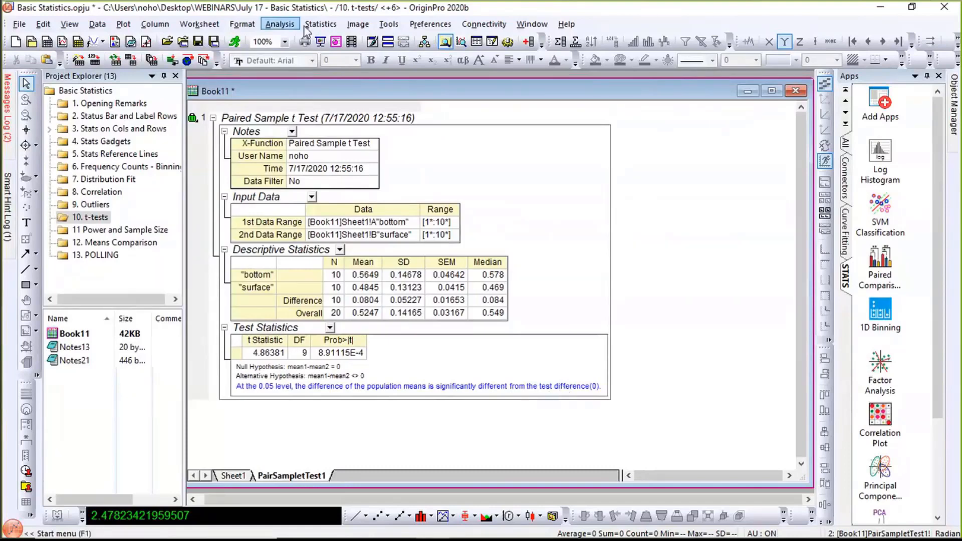
- Look over the available Hypothesis Testing commands and return to Sheet1 of Book11
click(321, 24)
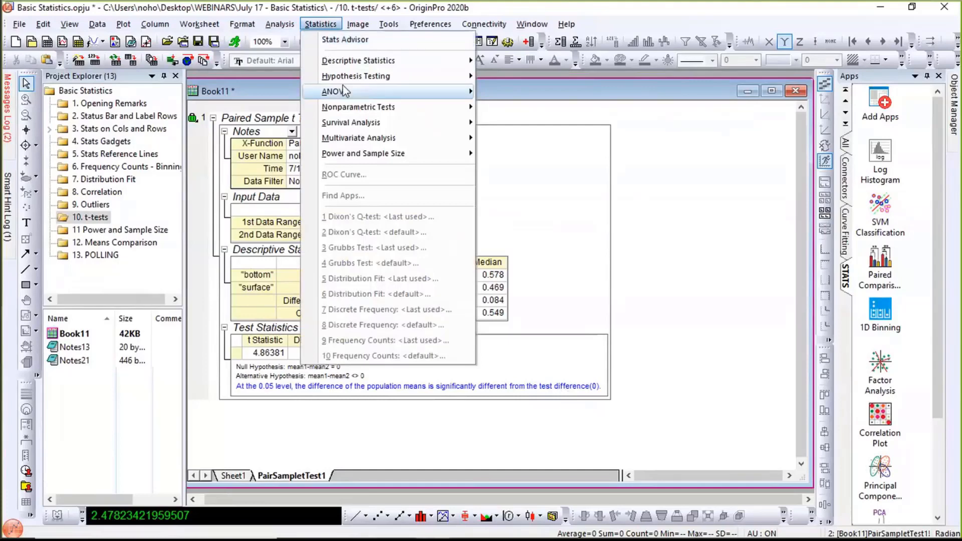
mouse_move(347, 82)
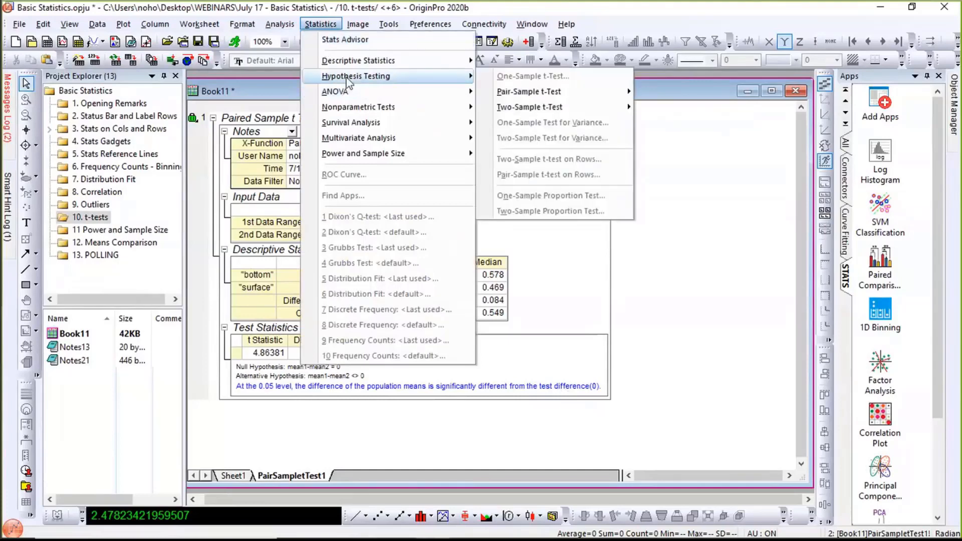
click(232, 477)
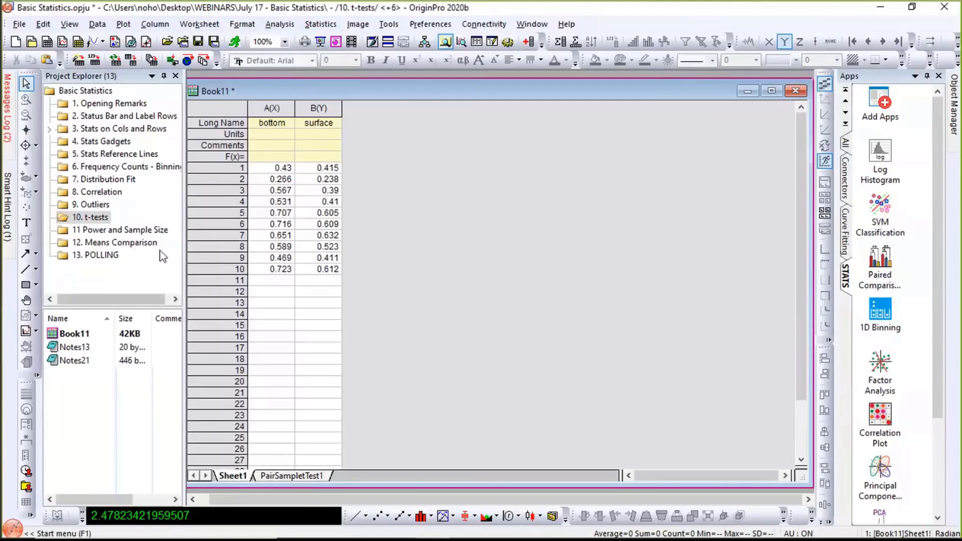
- Switch to the 11 Power and Sample Size folder and examine Book7 and Notes9, highlighting Drug A's expected result of 10.0
click(150, 230)
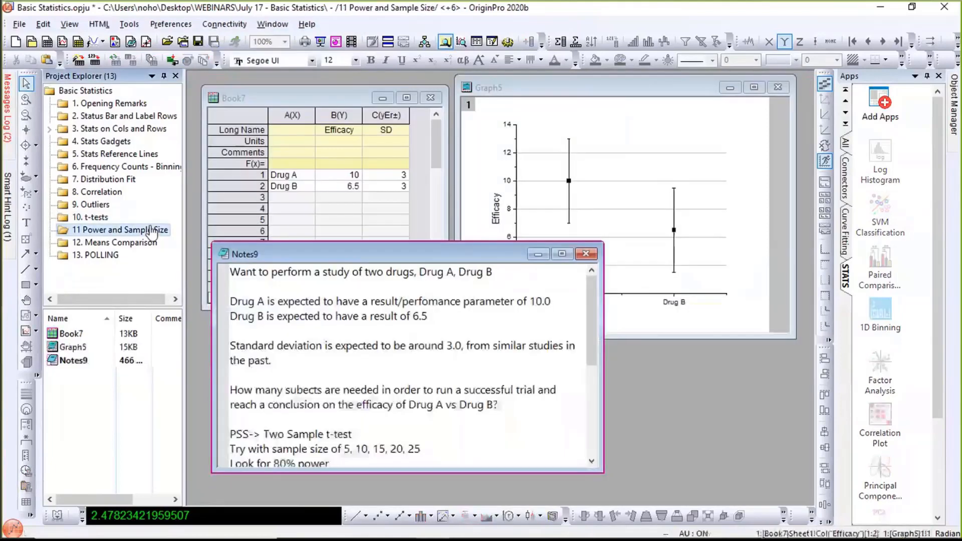
click(305, 100)
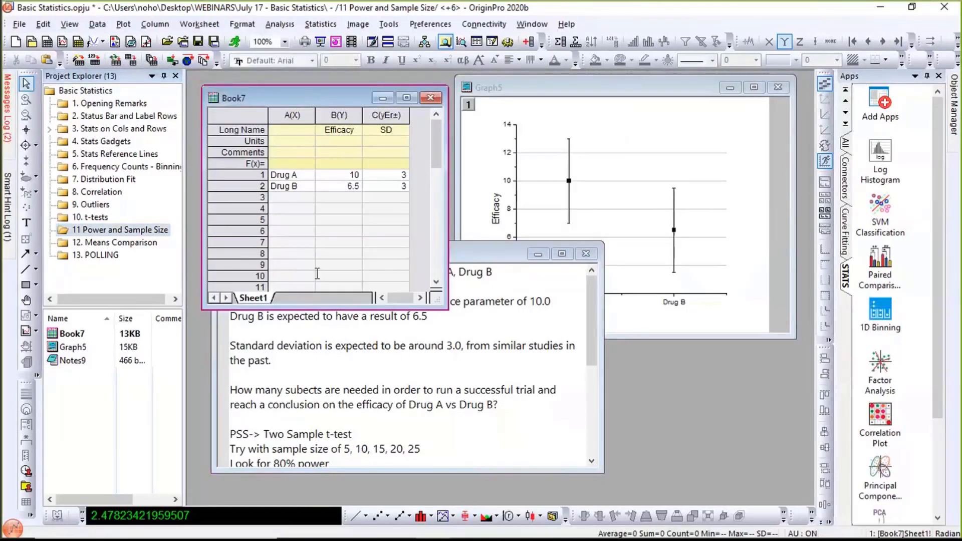
click(328, 345)
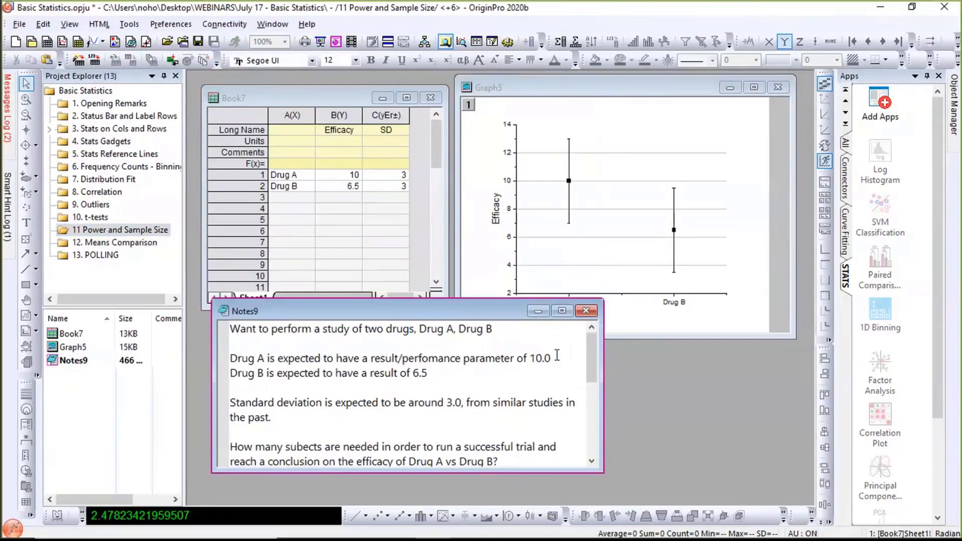
drag(556, 356, 529, 359)
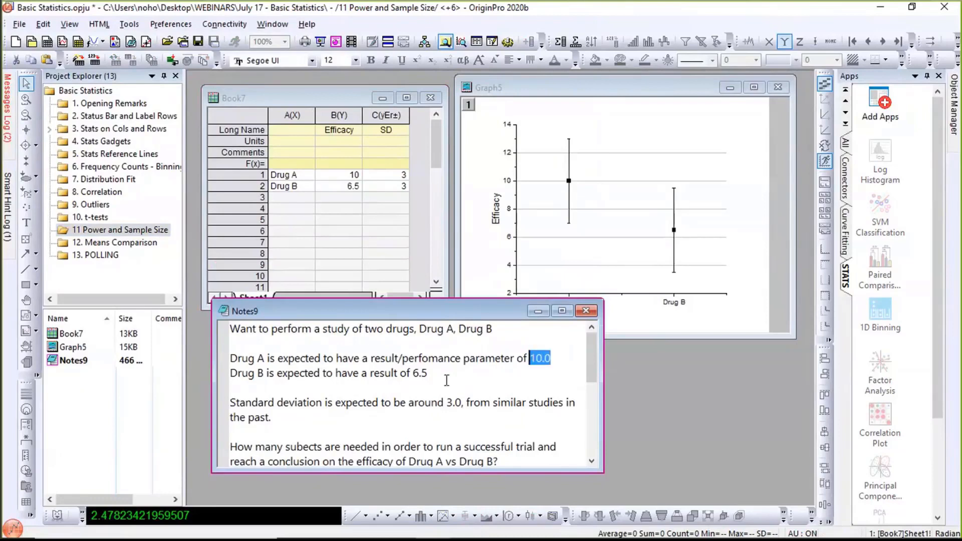
- Highlight Drug B's 6.5 and the 3.0 standard deviation in Notes9, read on to the PSS instructions, and move the notes below Book7
drag(444, 377, 412, 374)
click(453, 380)
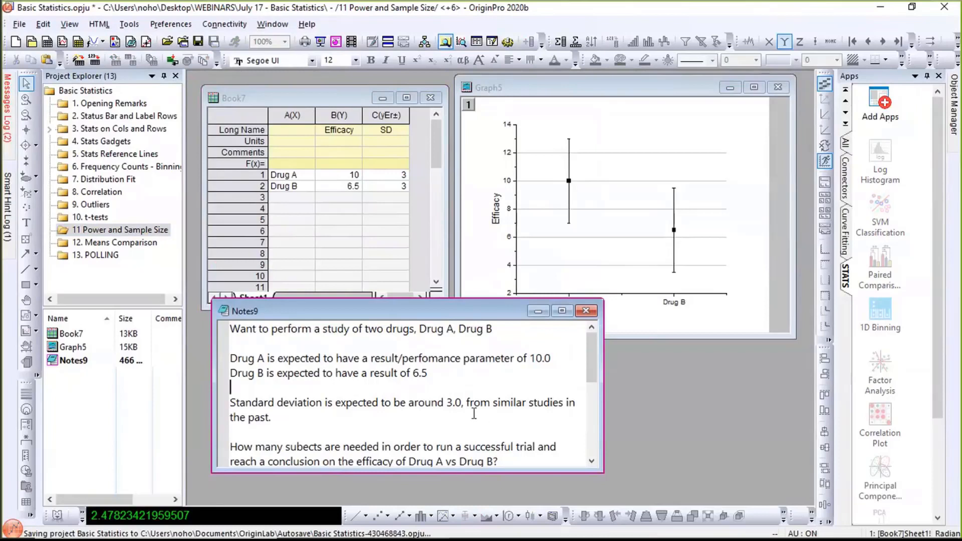
drag(463, 402, 445, 402)
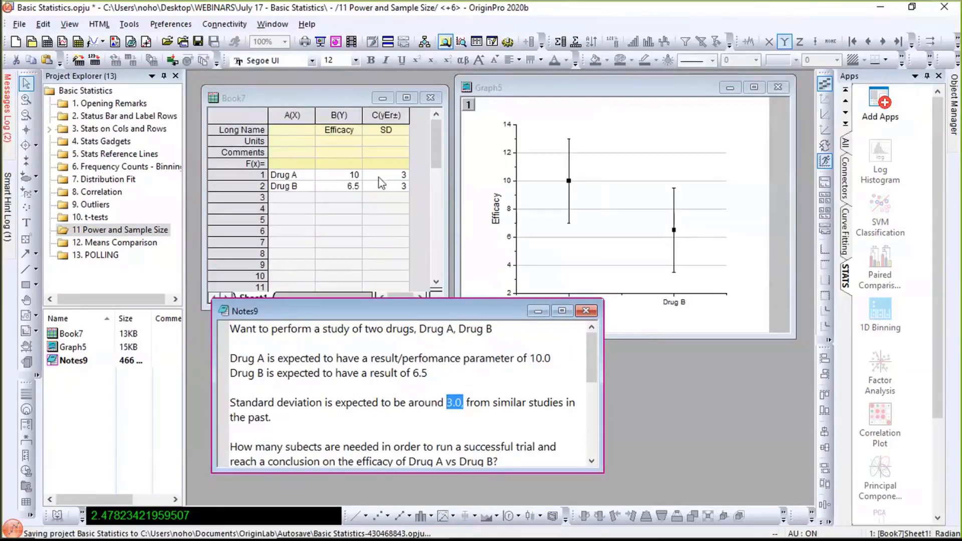
click(368, 395)
scroll(368, 394, down, 2)
scroll(368, 395, up, 1)
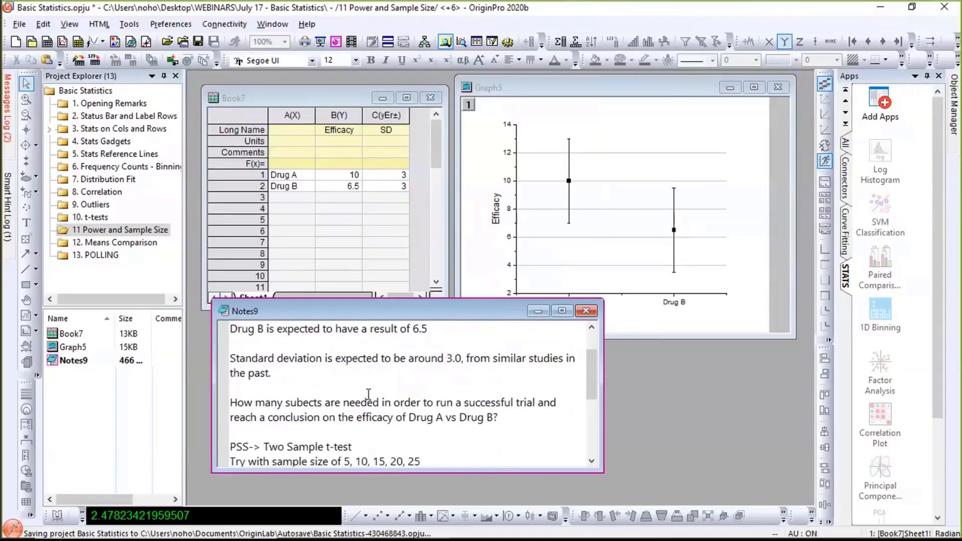
scroll(369, 394, down, 1)
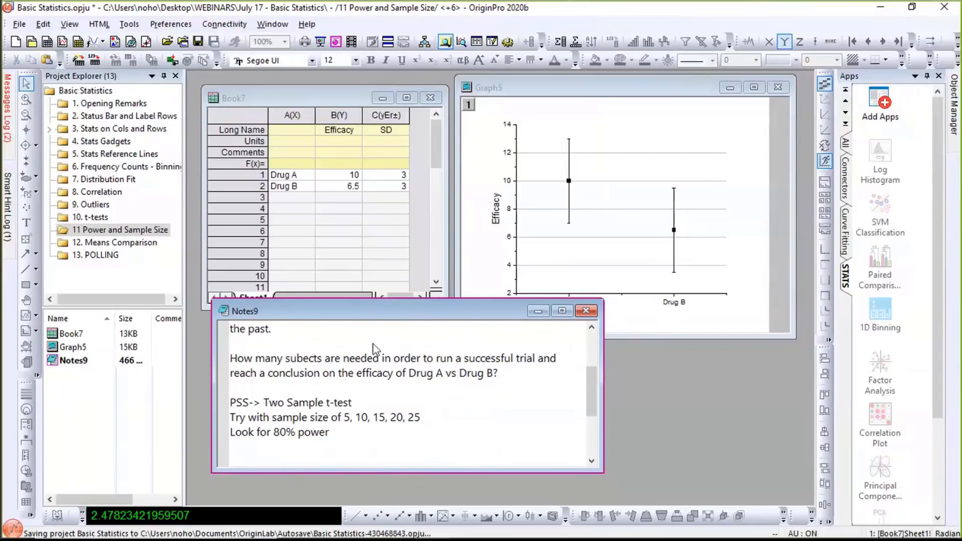
drag(386, 318, 376, 349)
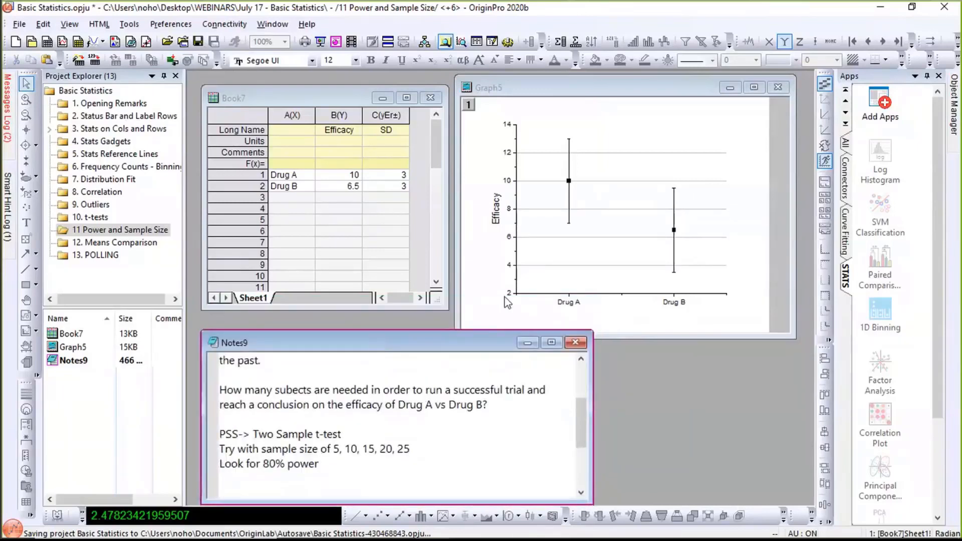
- Open the Power and Sample Size dialog for a two-sample t-test from Book7 and move it clear of the data and notes
click(426, 208)
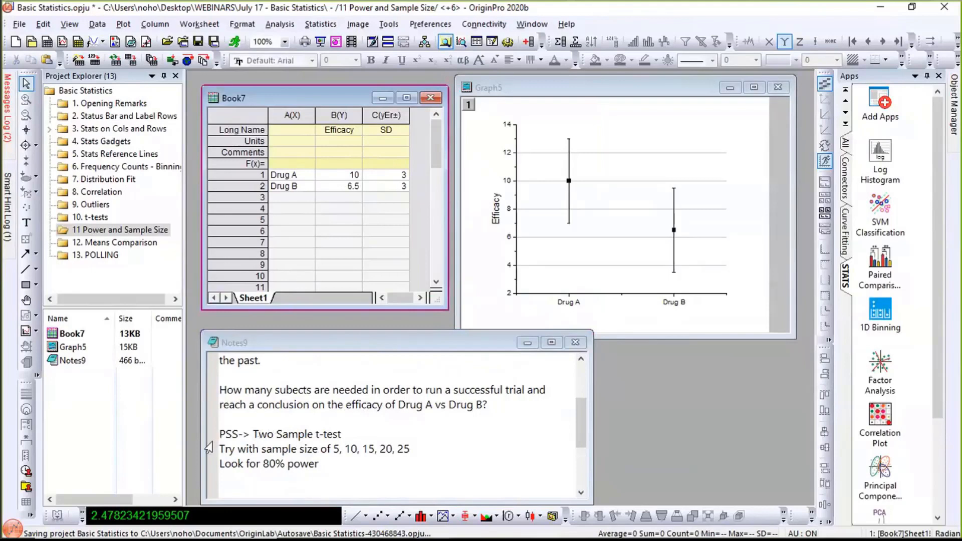
click(333, 26)
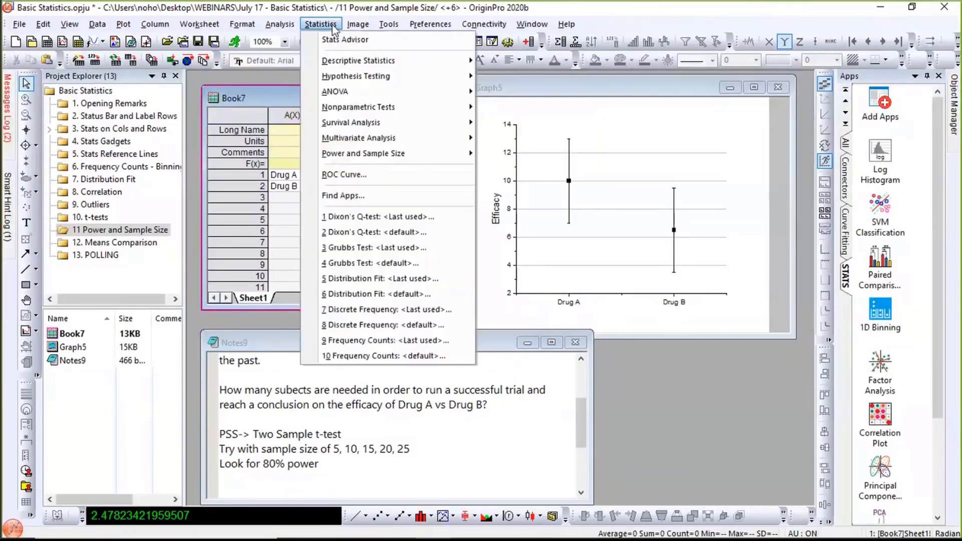
mouse_move(367, 155)
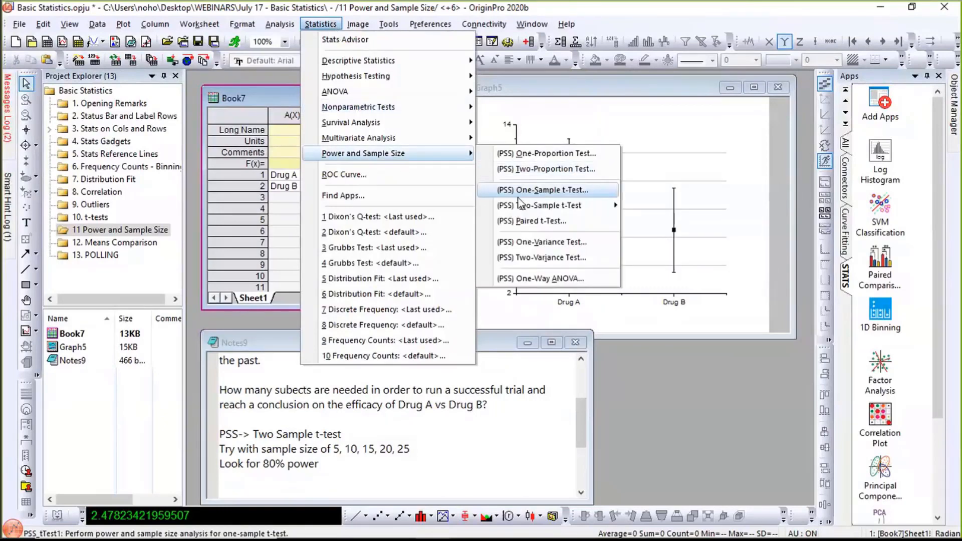
mouse_move(609, 206)
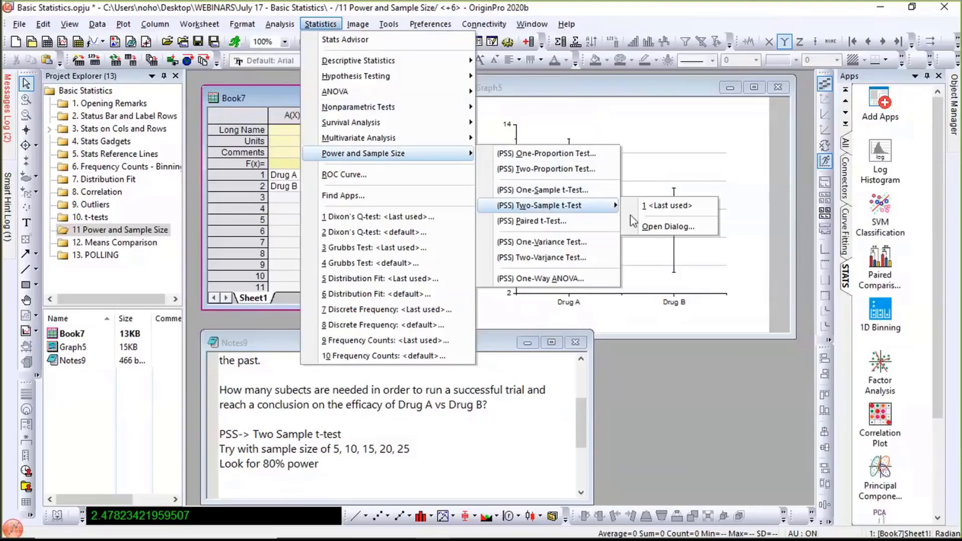
click(661, 229)
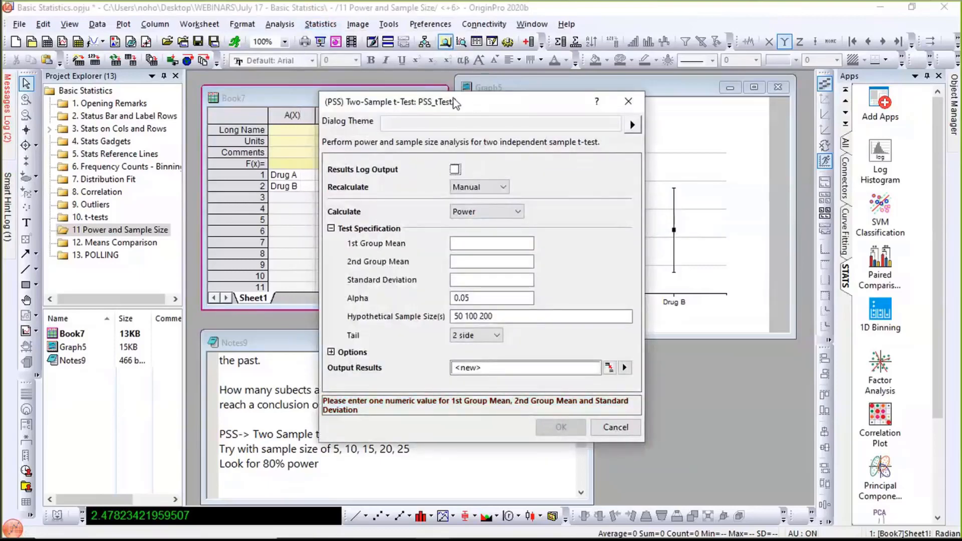
drag(441, 101, 392, 79)
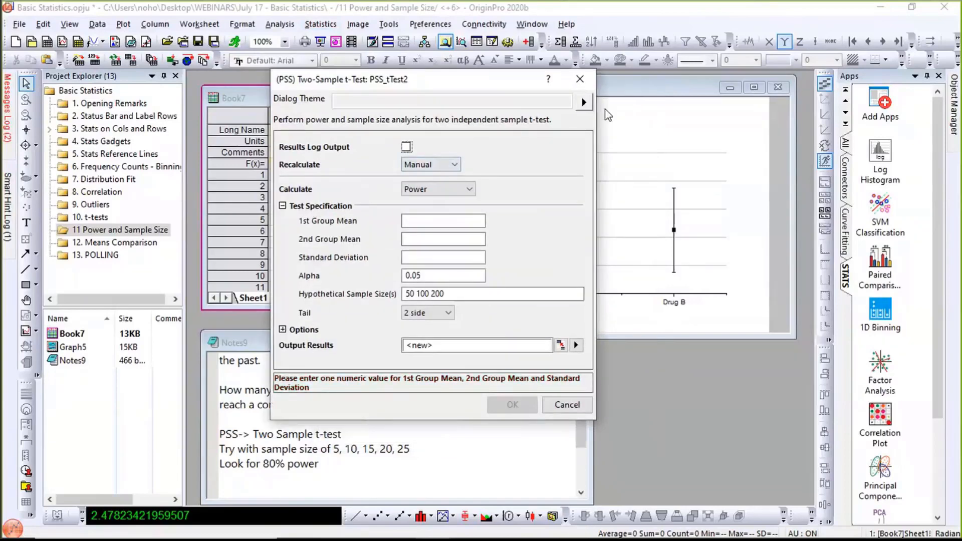
drag(526, 80, 701, 98)
- Set the 1st group mean to 10, the 2nd group mean to 6.5 and the standard deviation to 3
click(616, 242)
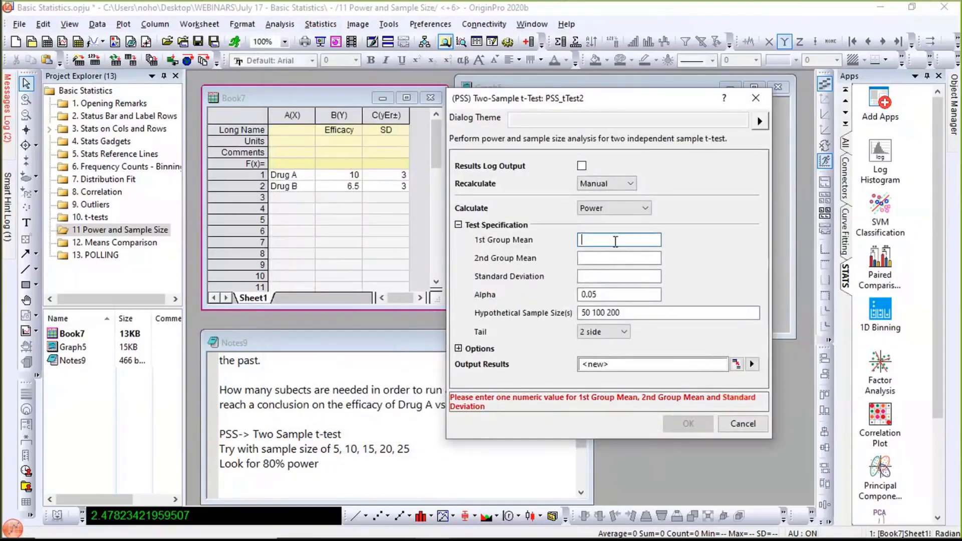
text(10)
click(614, 259)
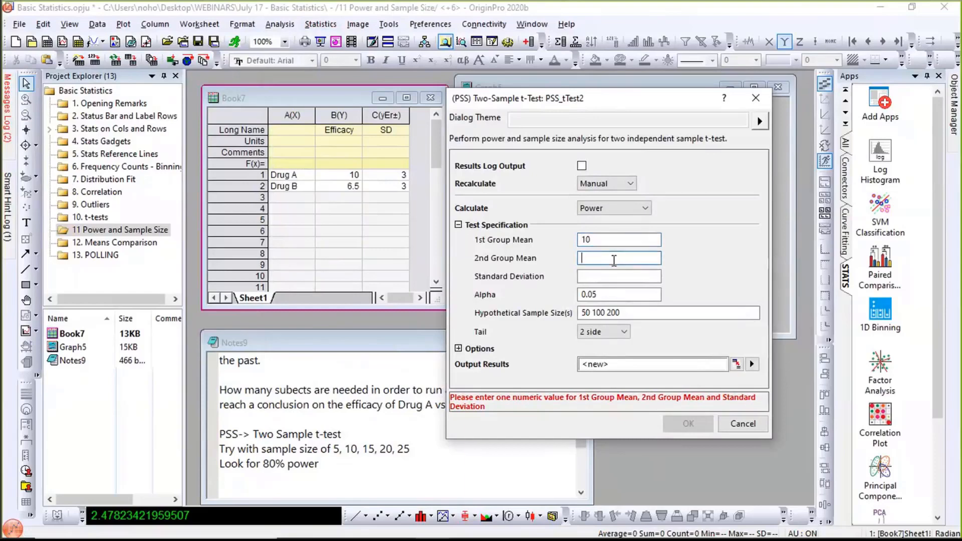
text(6.5)
click(604, 276)
text(3)
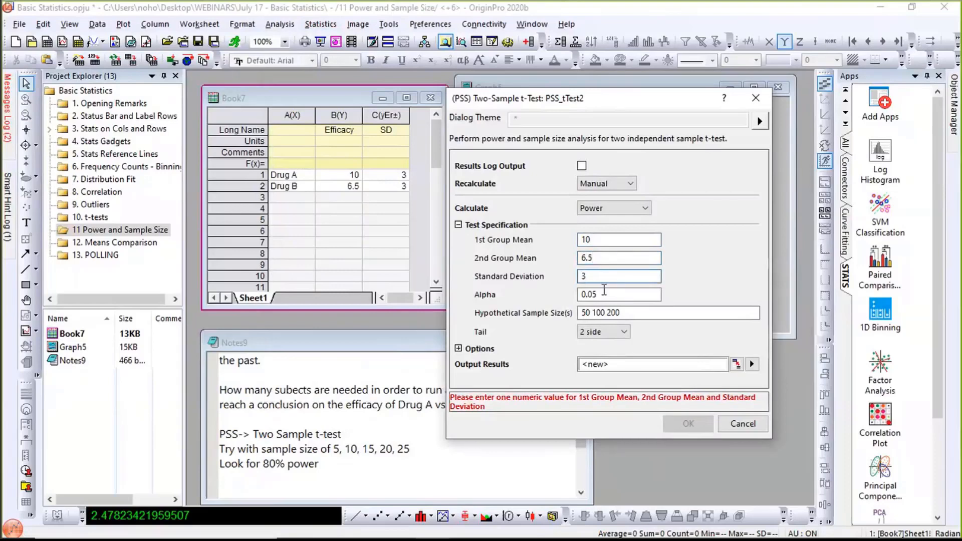
key(Tab)
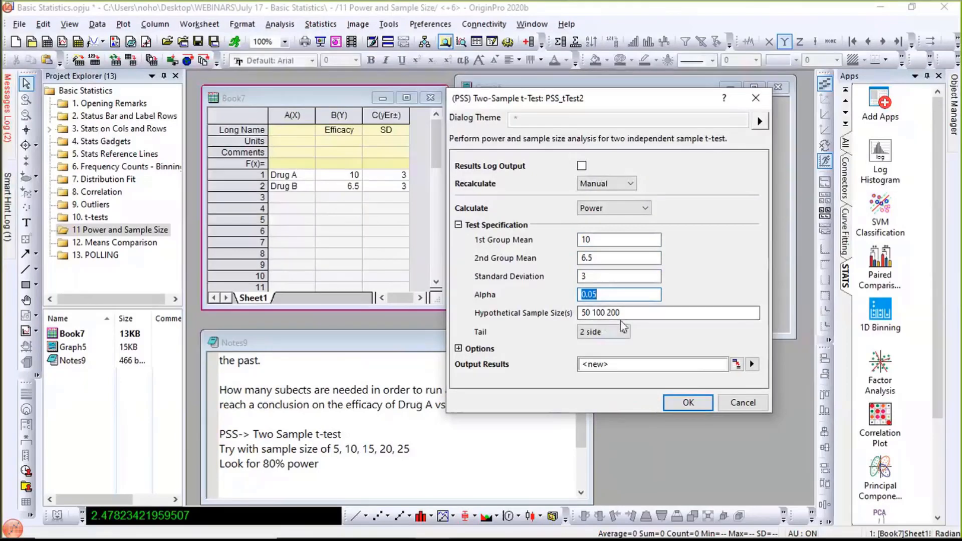
- Set the hypothetical sample sizes to 5 10 15 20 25 and run the power analysis
drag(622, 314, 524, 319)
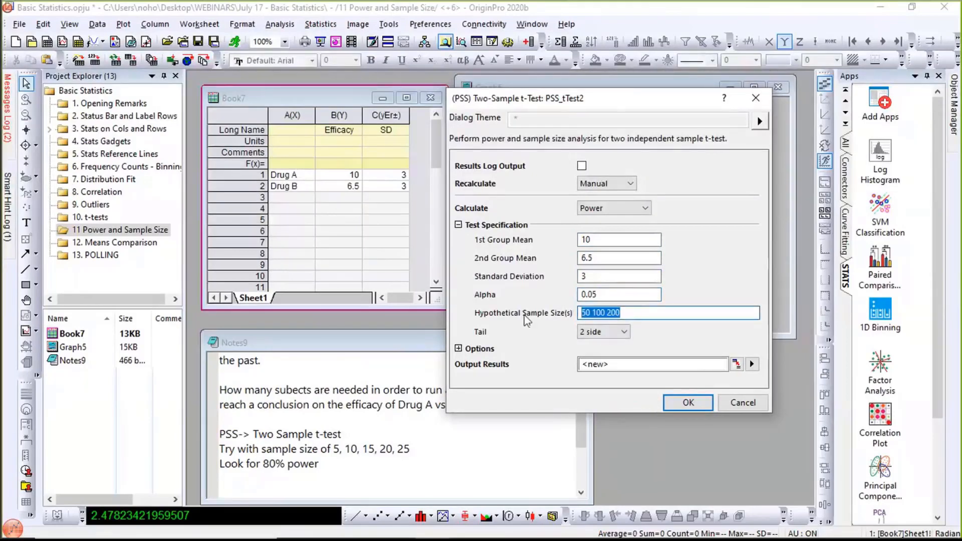
text(5 10 15 20 25)
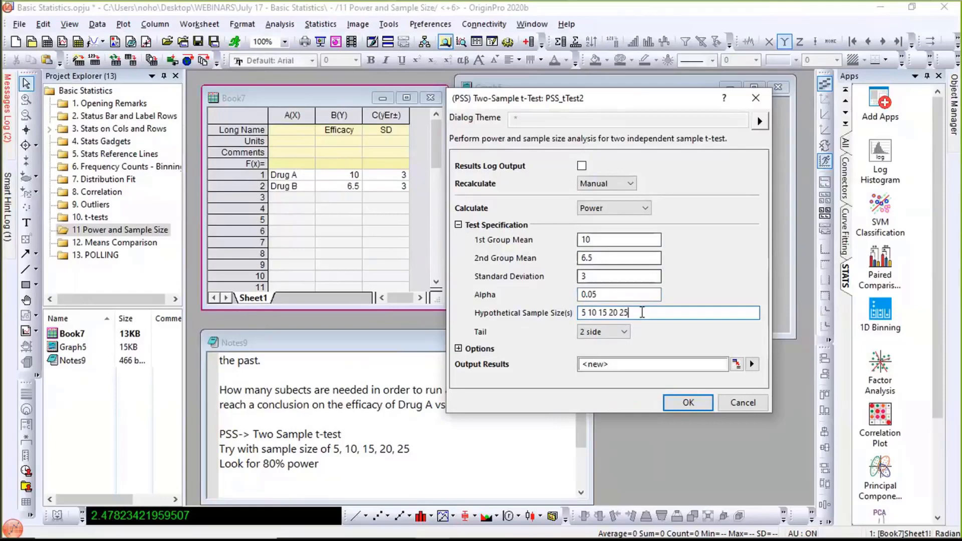
click(686, 404)
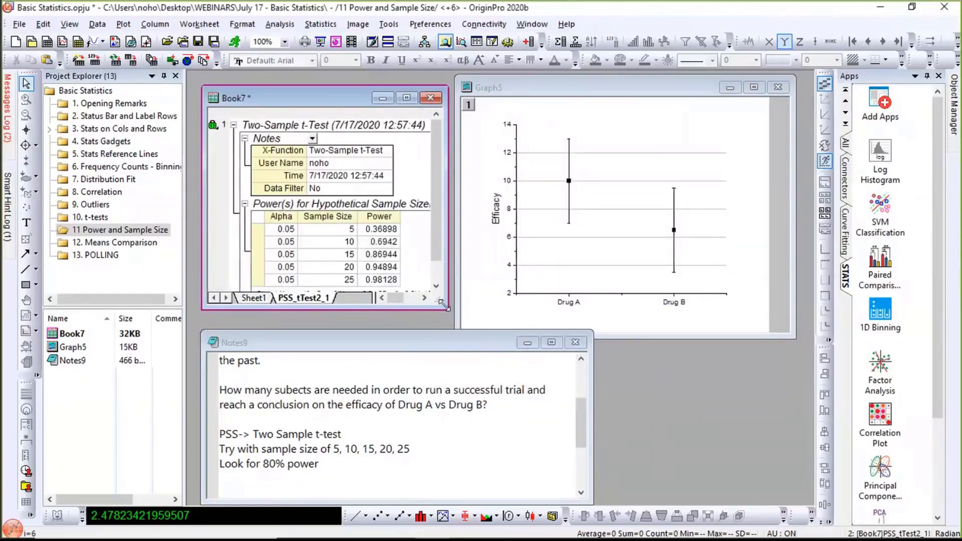
- Enlarge Book7 and compare its Sheet1 data and Graph5 with the power report, checking the row for sample size 15
drag(447, 295, 596, 480)
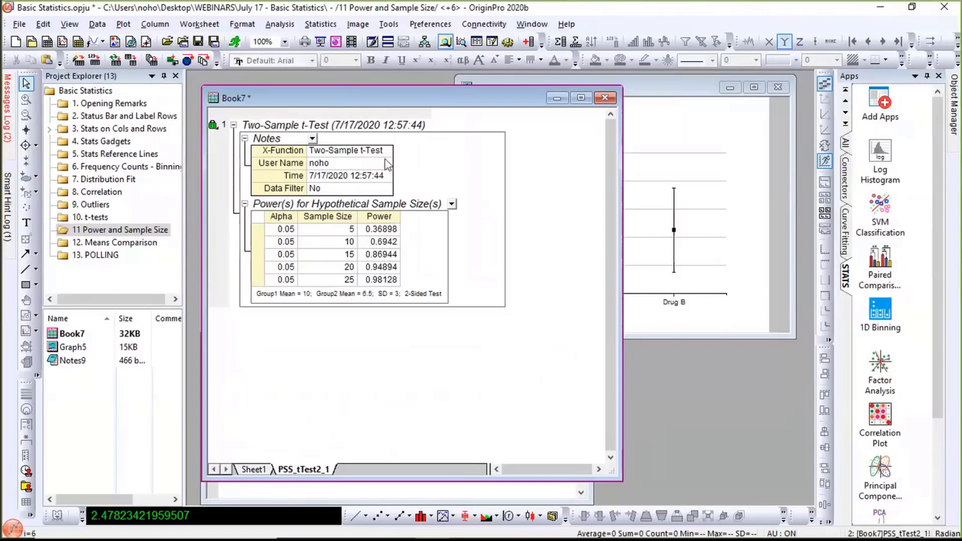
click(253, 469)
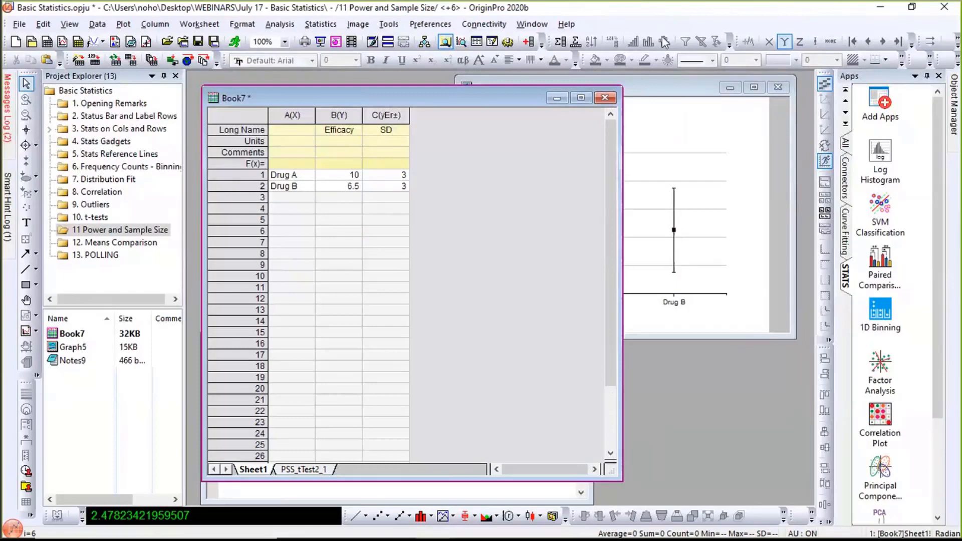
click(655, 88)
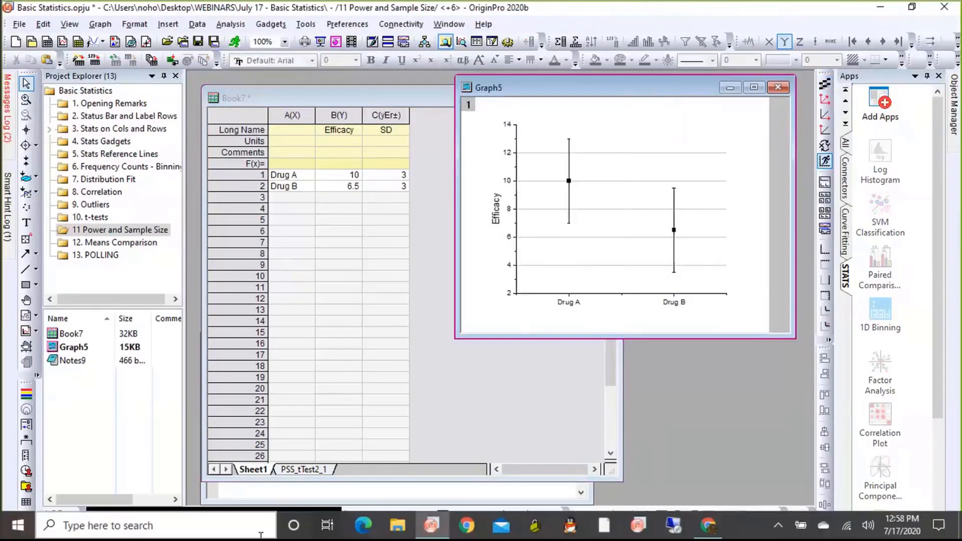
click(307, 473)
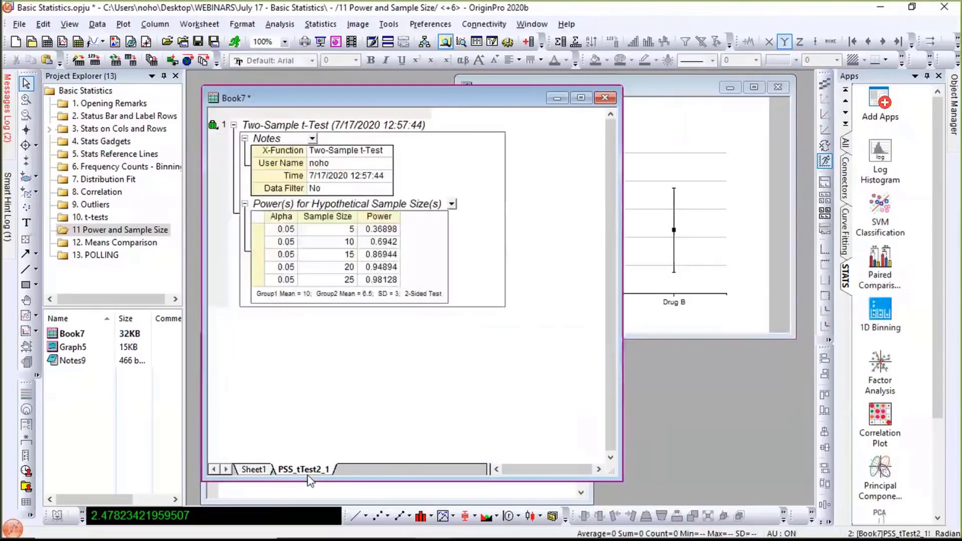
click(359, 255)
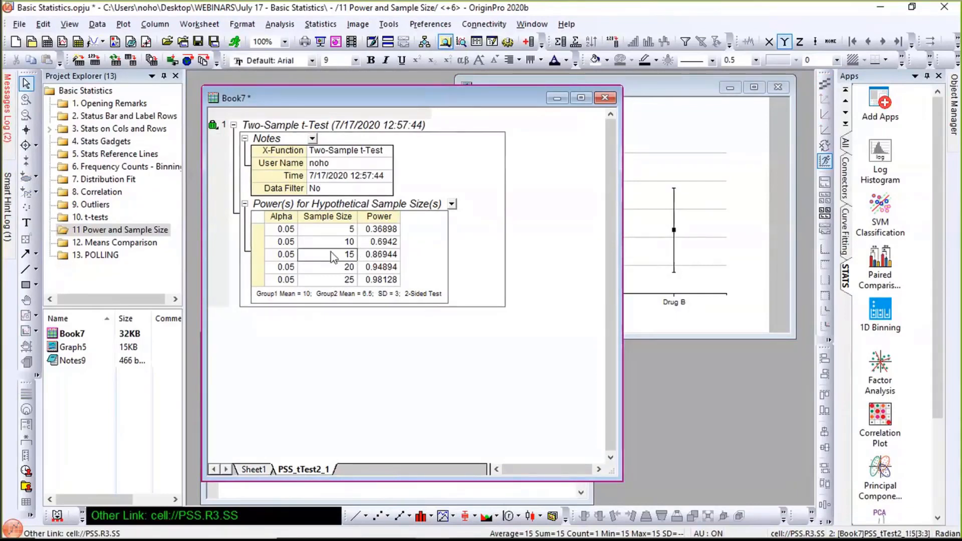
- Switch to the 12. Means Comparison folder and widen and heighten the nitrogen workbook window
click(153, 244)
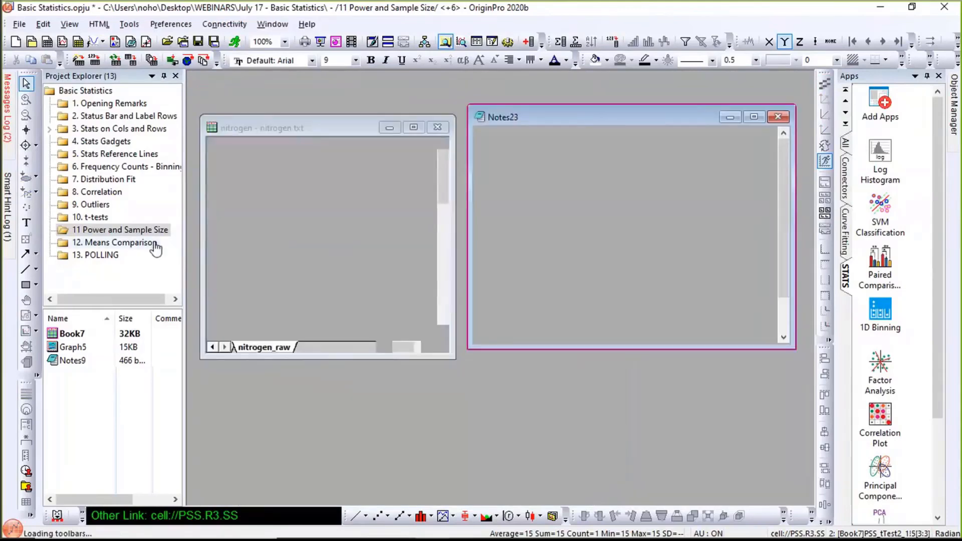
click(455, 233)
drag(456, 233, 549, 235)
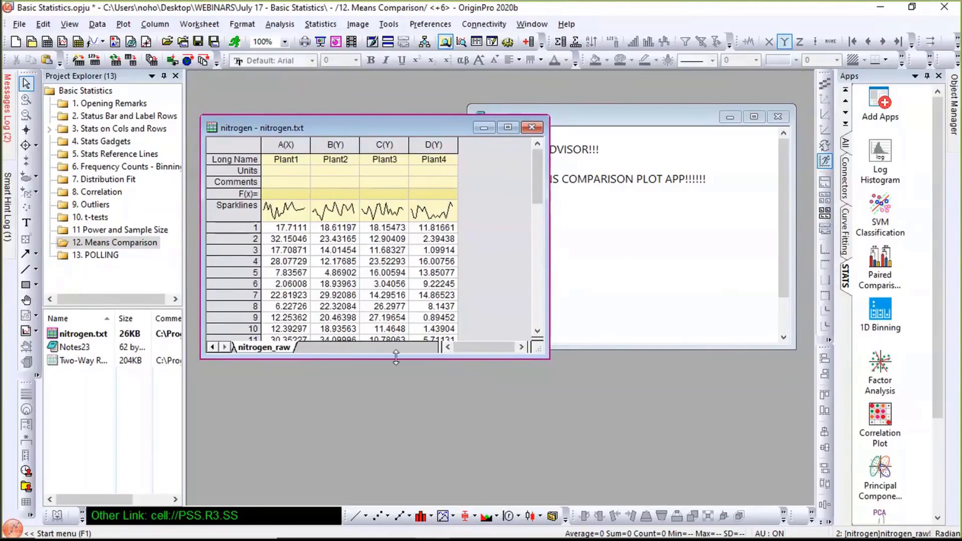
drag(398, 393, 401, 401)
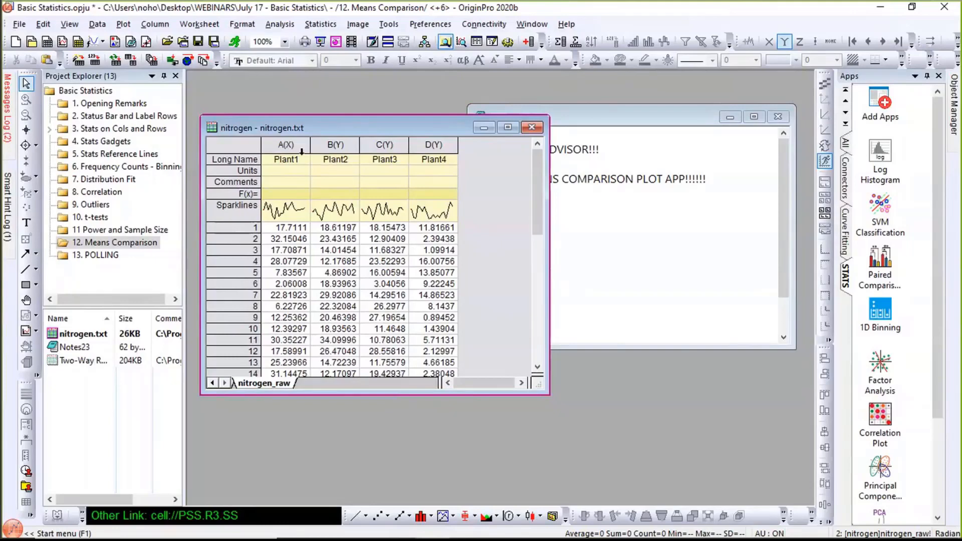
- Select columns A to D of the nitrogen sheet, open the Paired Comparison Plot app, and move its dialog clear of the data
drag(301, 148, 434, 145)
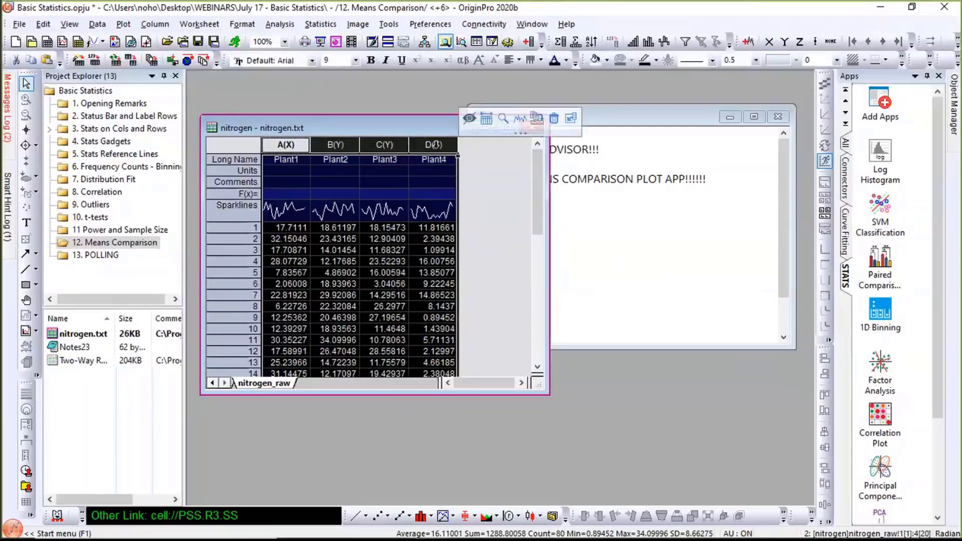
click(880, 274)
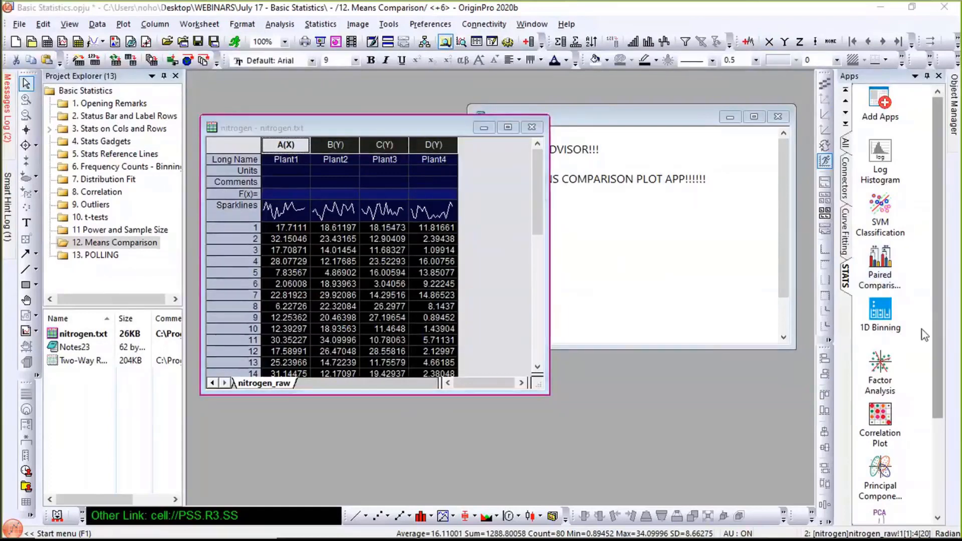
click(888, 271)
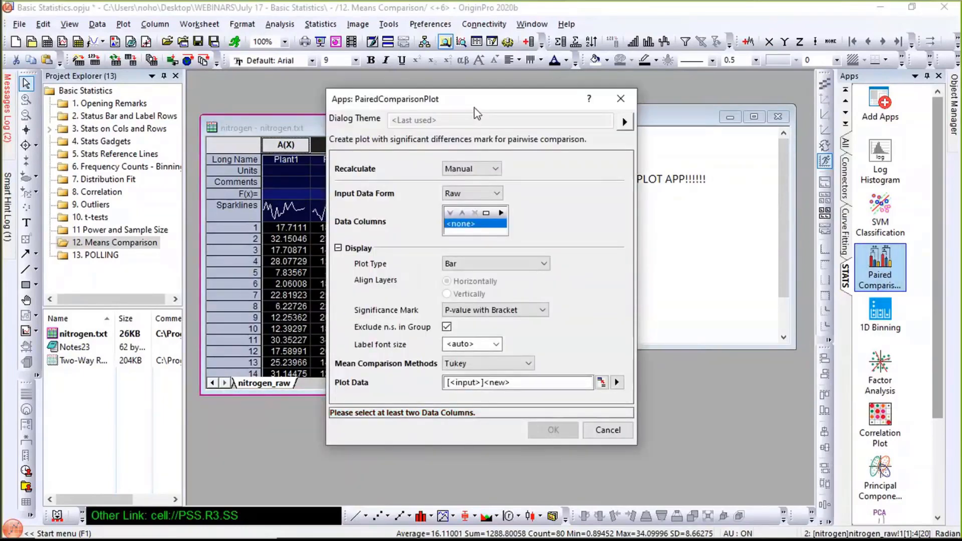
drag(474, 108, 634, 90)
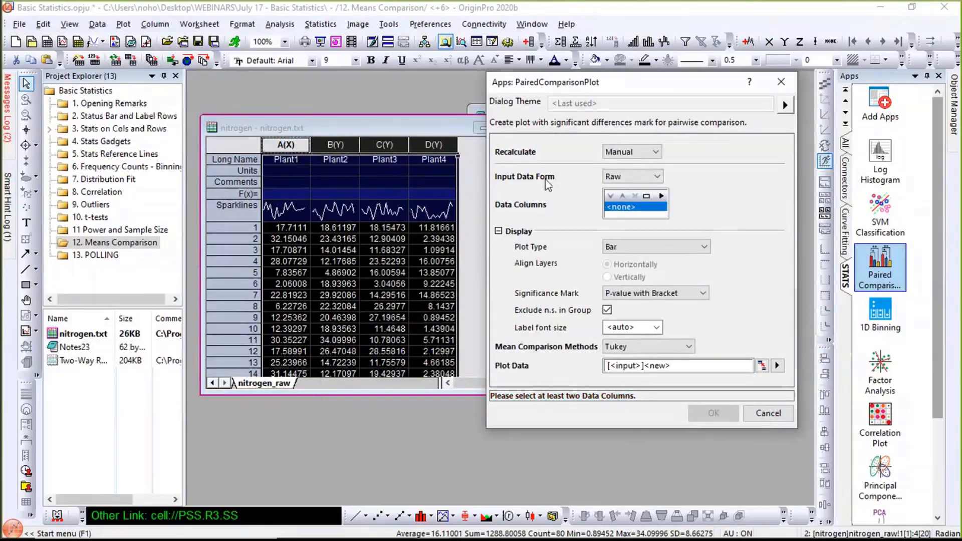
- Add Plant1, Plant2, Plant3 and Plant4 as the data columns of the paired comparison plot
click(661, 197)
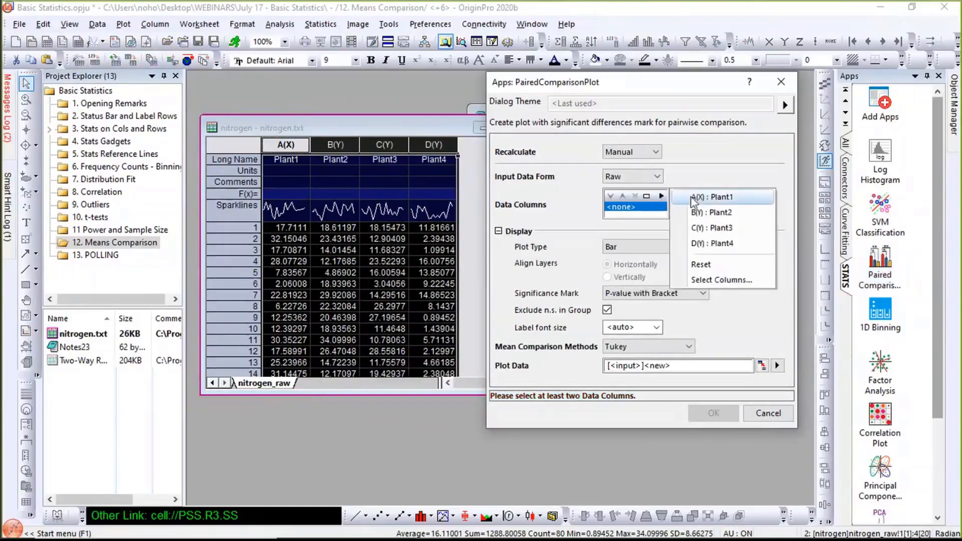
click(651, 196)
click(726, 196)
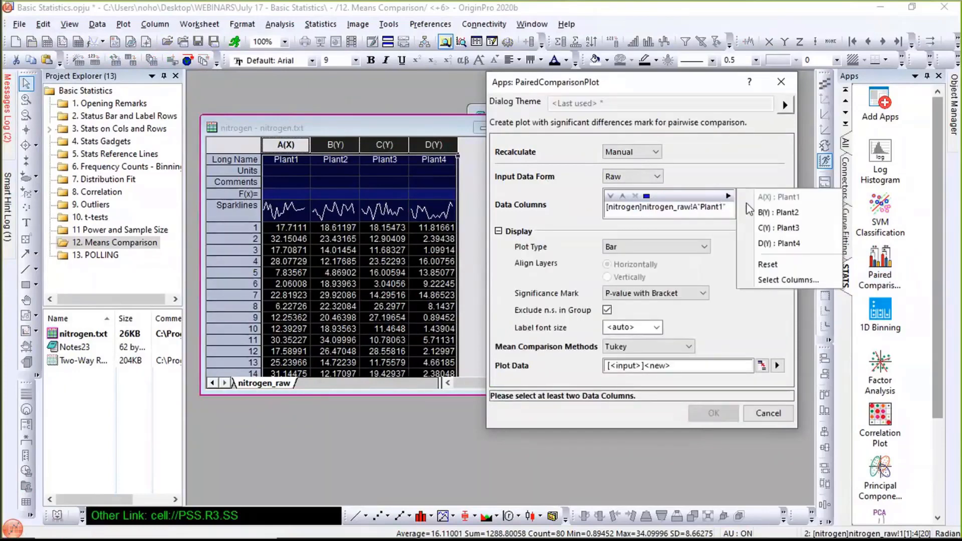
click(759, 205)
click(728, 196)
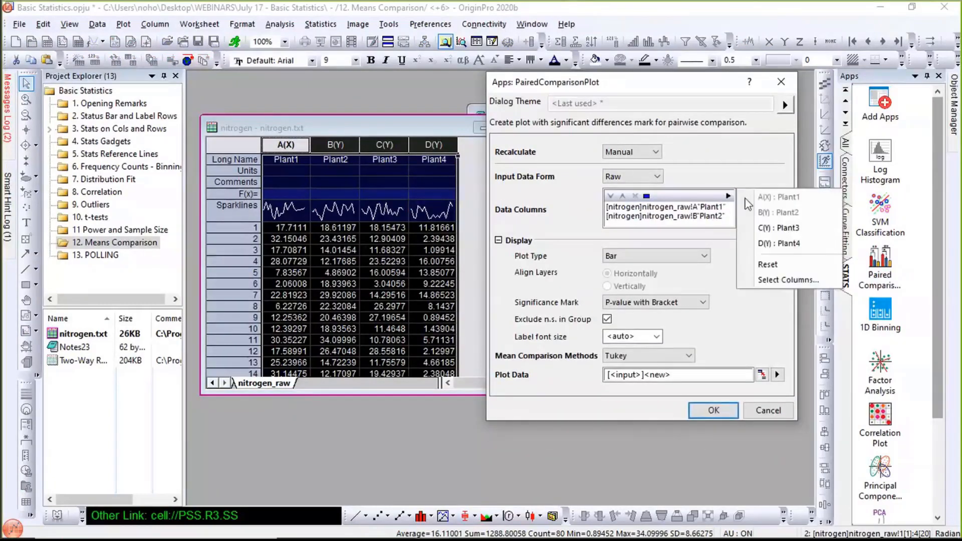
click(758, 228)
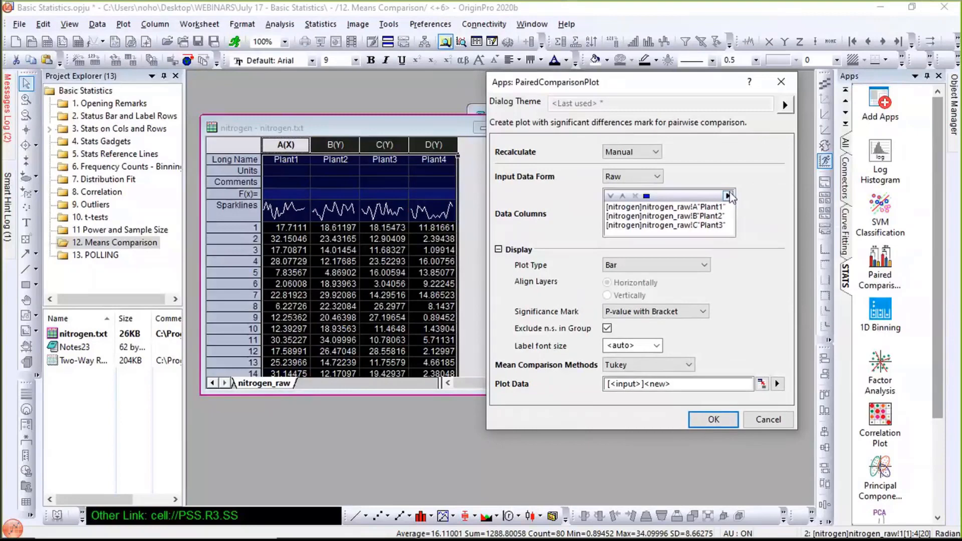
click(728, 196)
click(757, 244)
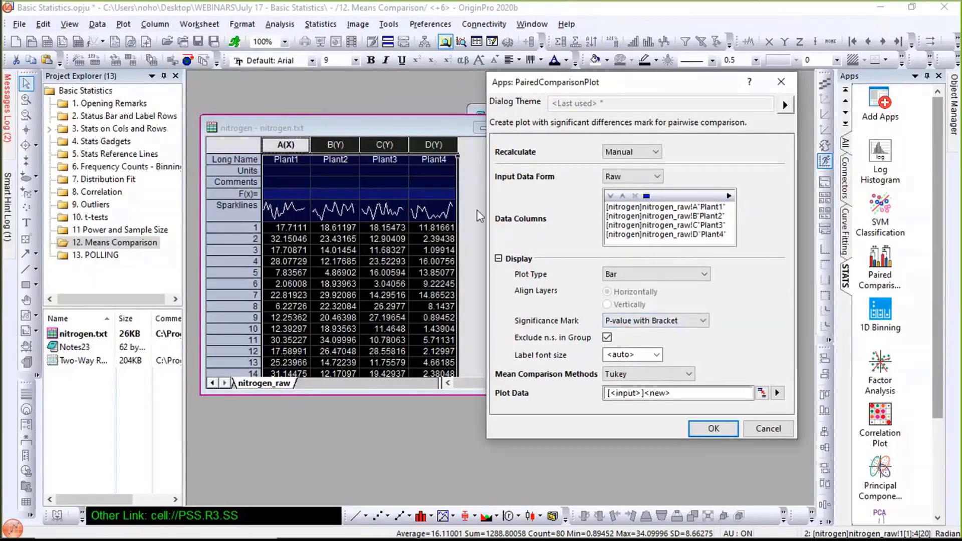
- Create the paired comparison plot as a bar chart with P-value with Bracket marks and the Tukey mean comparison method
click(498, 264)
click(501, 271)
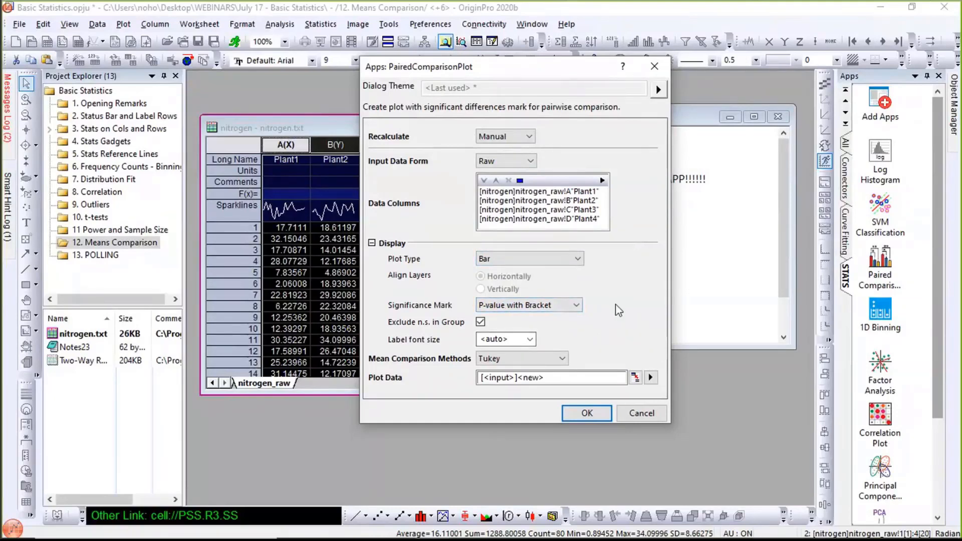
click(530, 357)
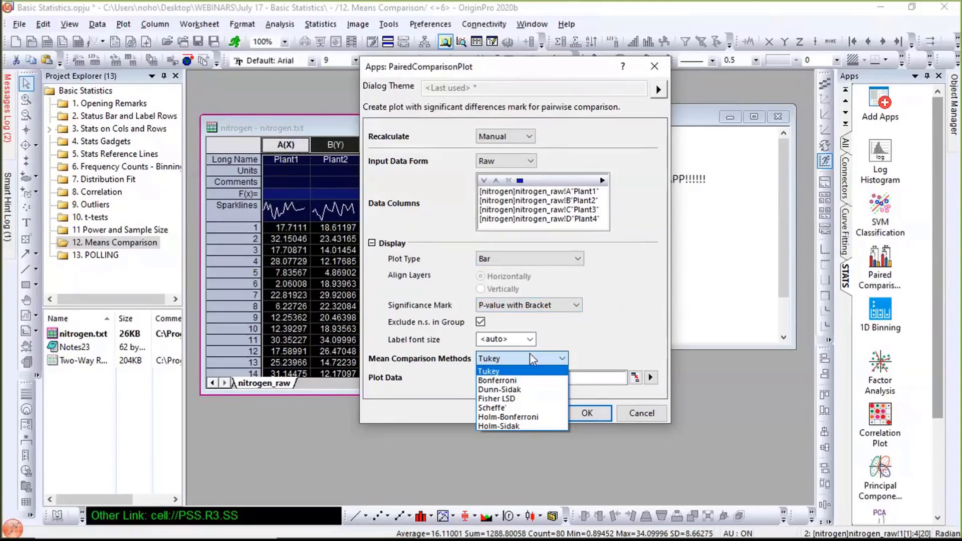
click(530, 354)
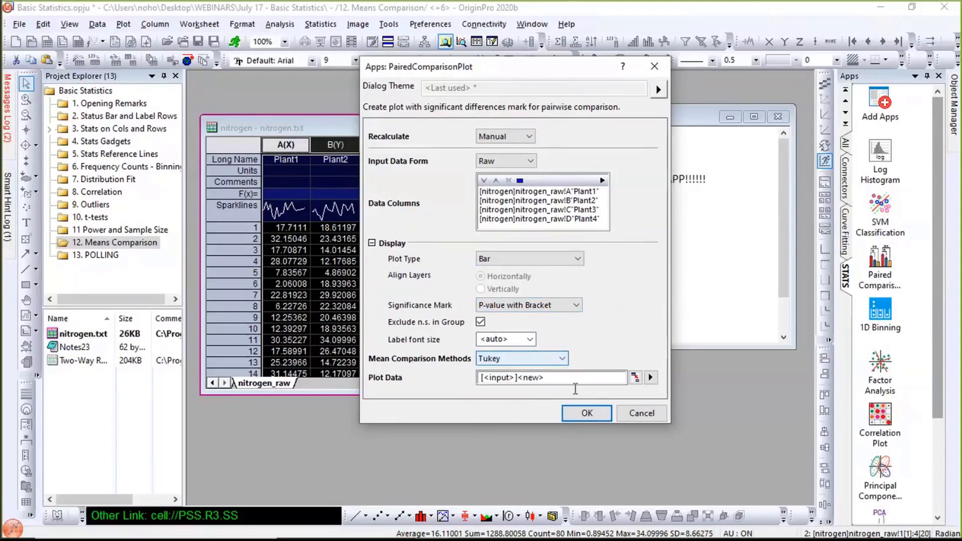
click(586, 413)
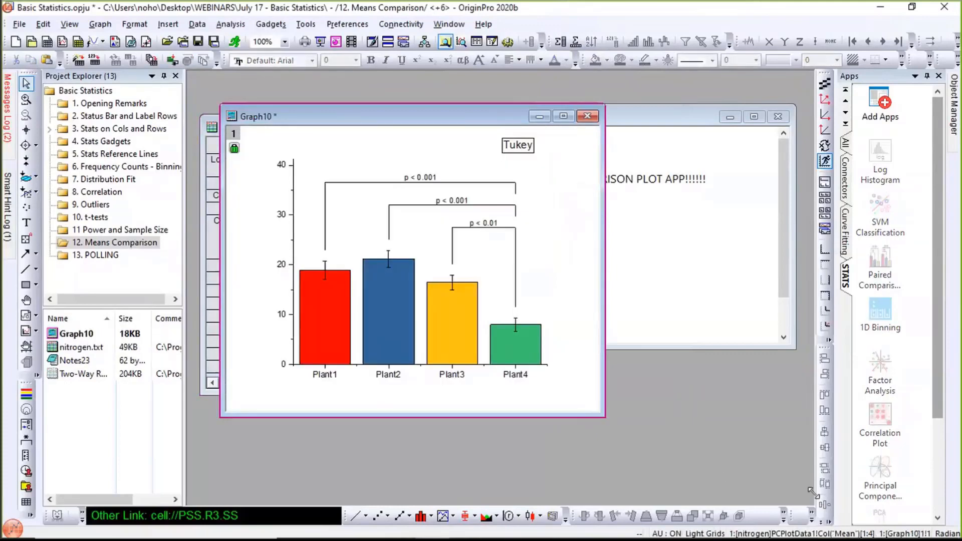
- Enlarge the paired comparison graph window and inspect the bars, including the means of Plant3 and Plant4
drag(605, 416, 811, 494)
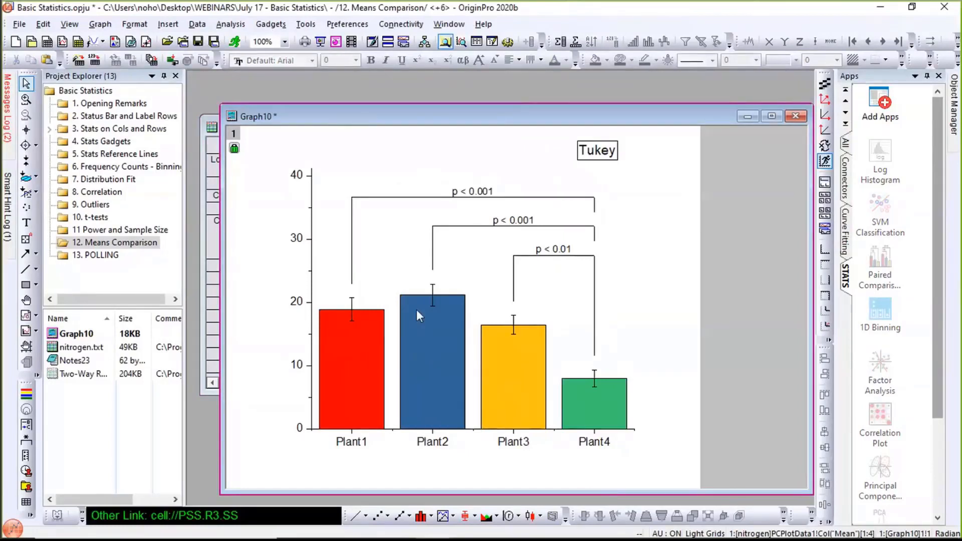
mouse_move(501, 359)
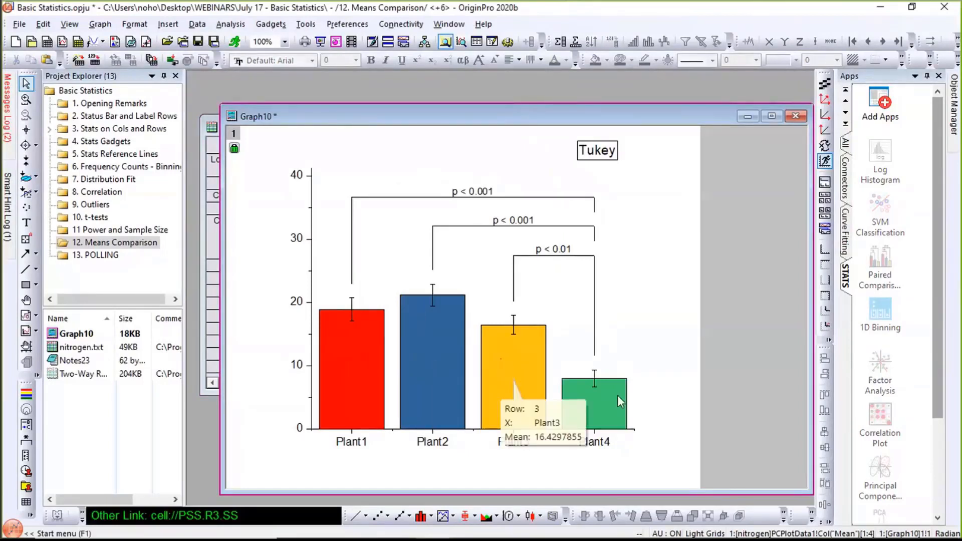
mouse_move(617, 395)
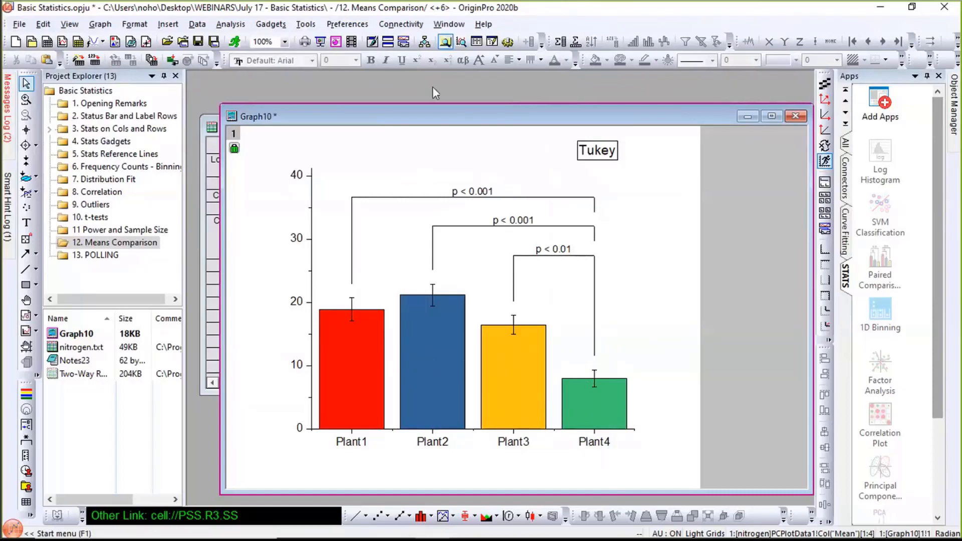
mouse_move(361, 329)
- Change the plot's significance mark to Asterisk with Bracket, enlarge the updated graph window and inspect the Plant4 bar
right_click(234, 148)
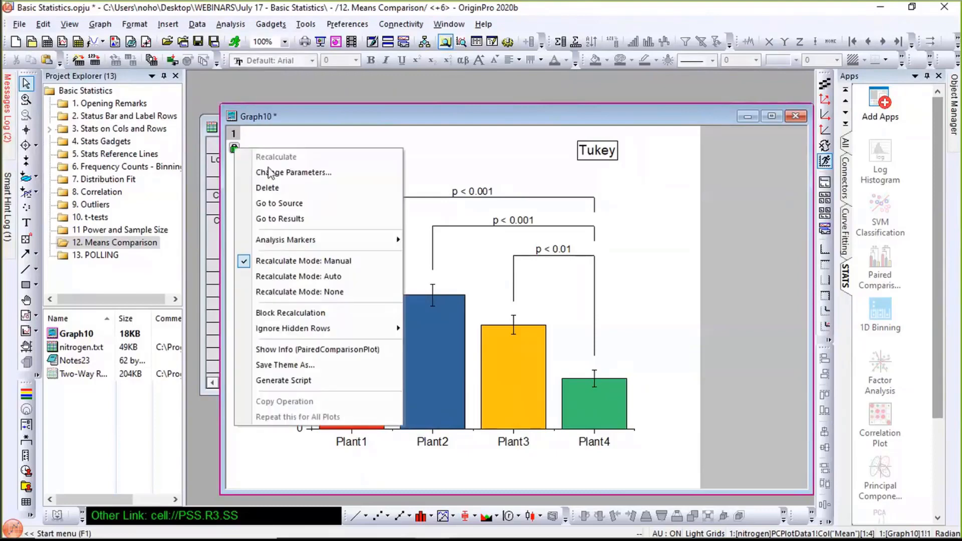
click(248, 172)
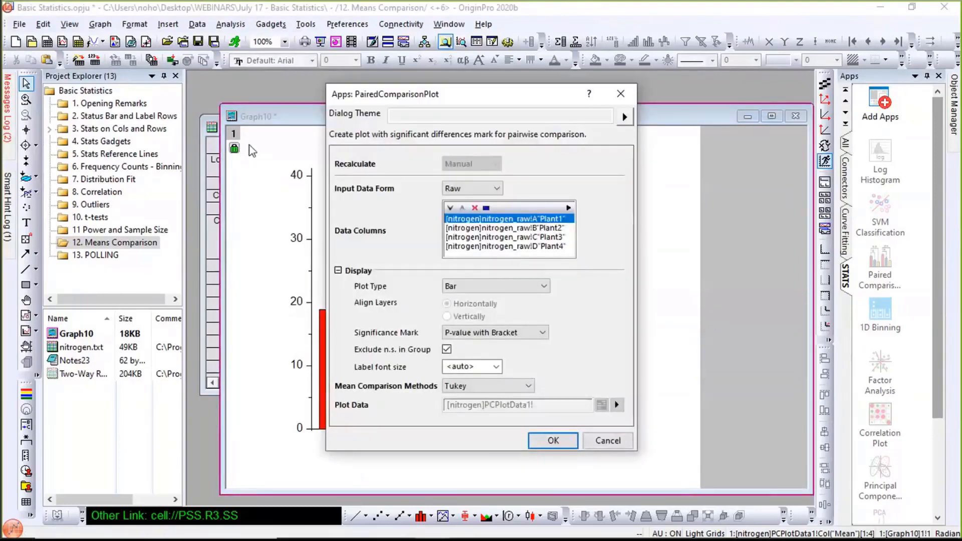
click(462, 334)
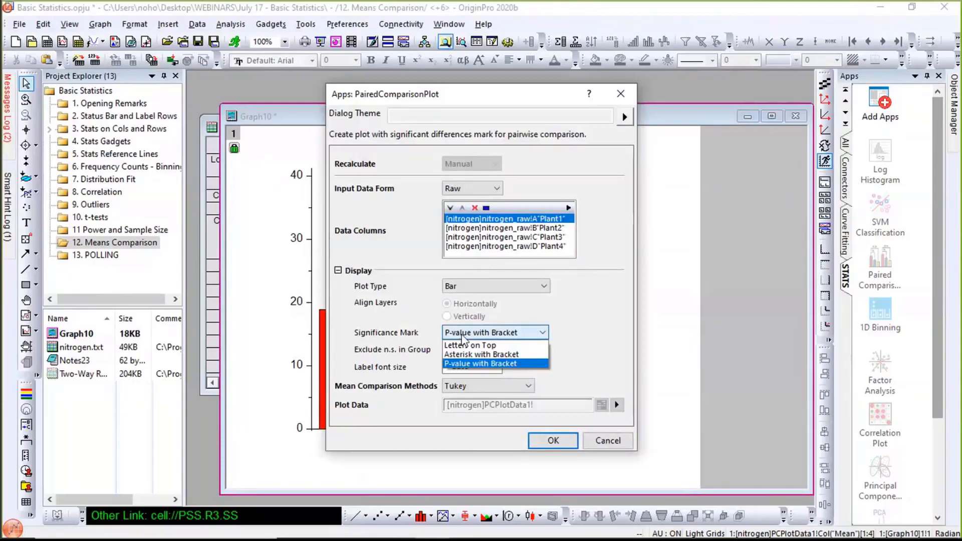
click(464, 354)
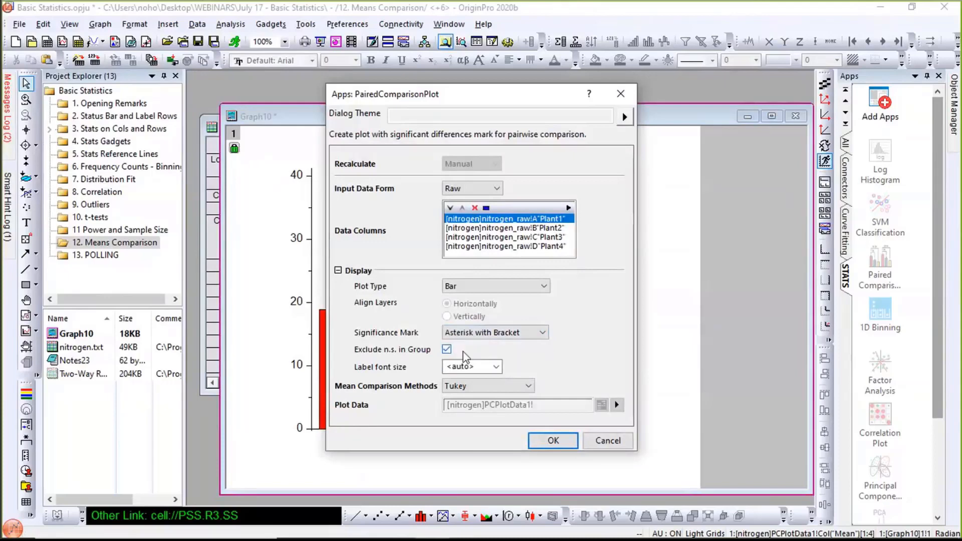
click(551, 441)
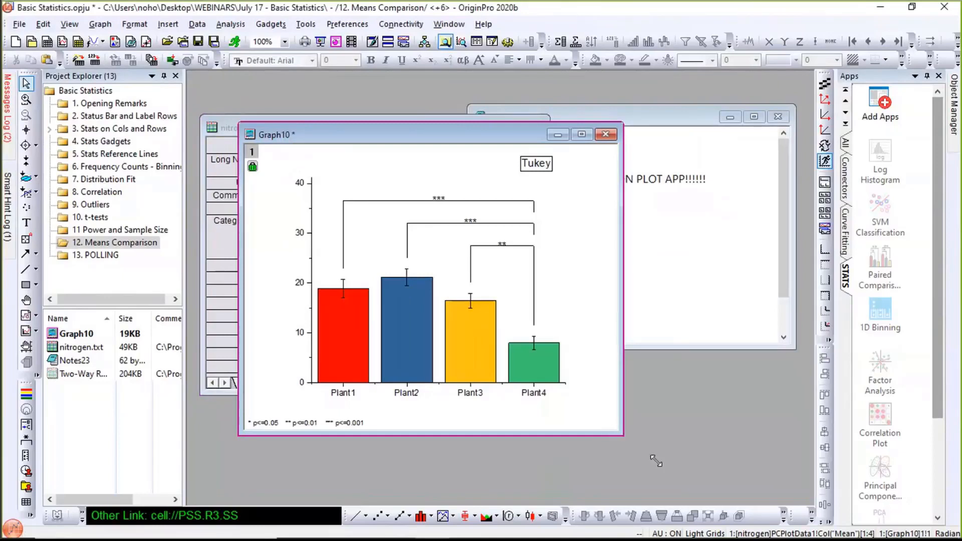
drag(635, 432, 676, 460)
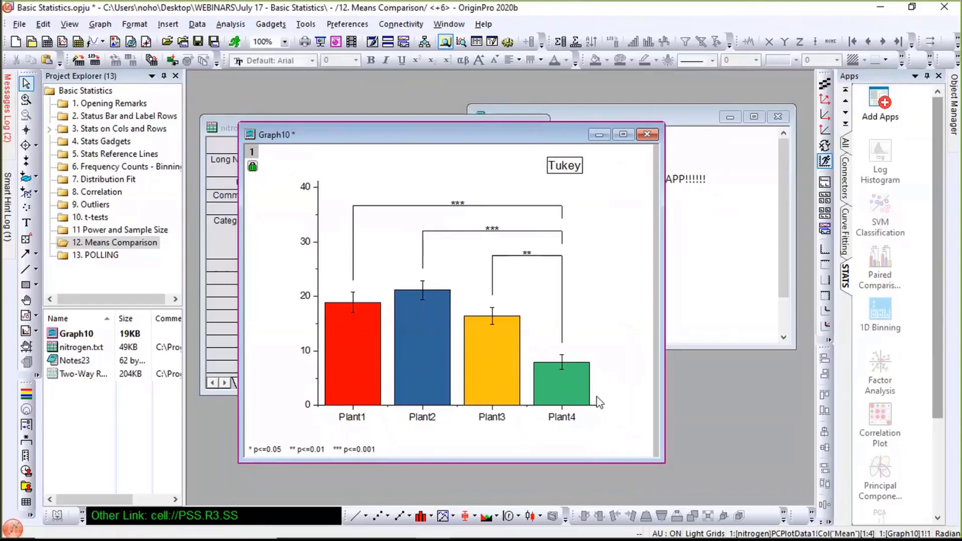
mouse_move(567, 388)
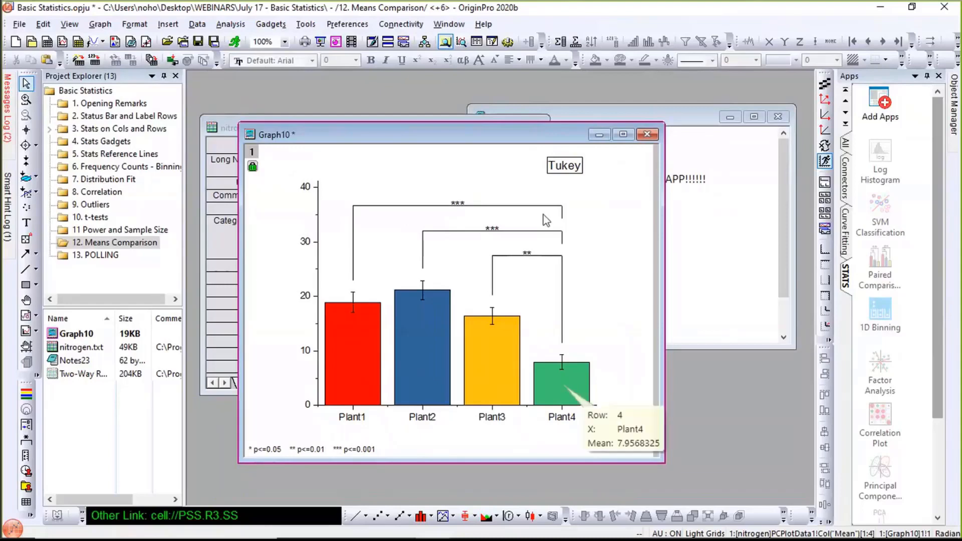
- Change the plot's significance mark to Letters on Top with significance level 0.05 and enlarge the updated graph window
right_click(253, 166)
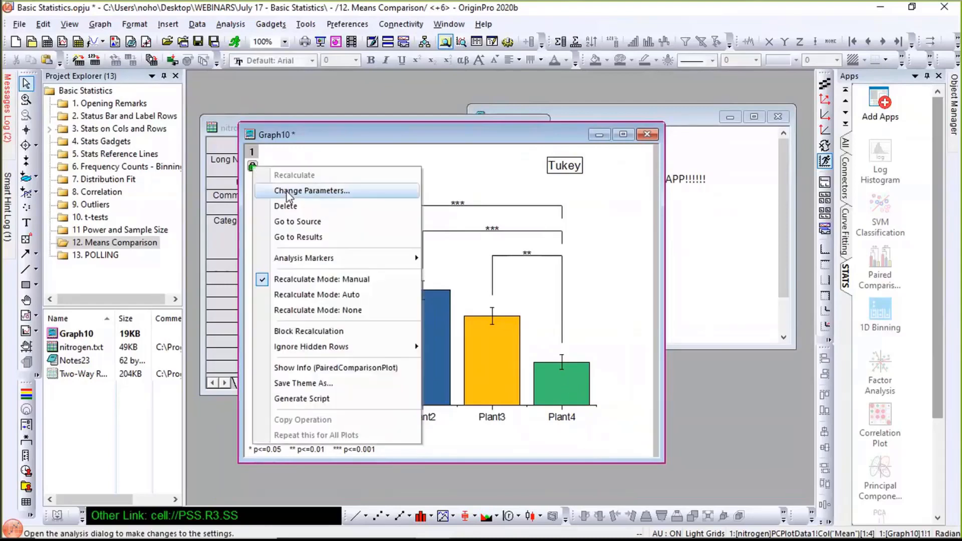
click(301, 190)
click(474, 333)
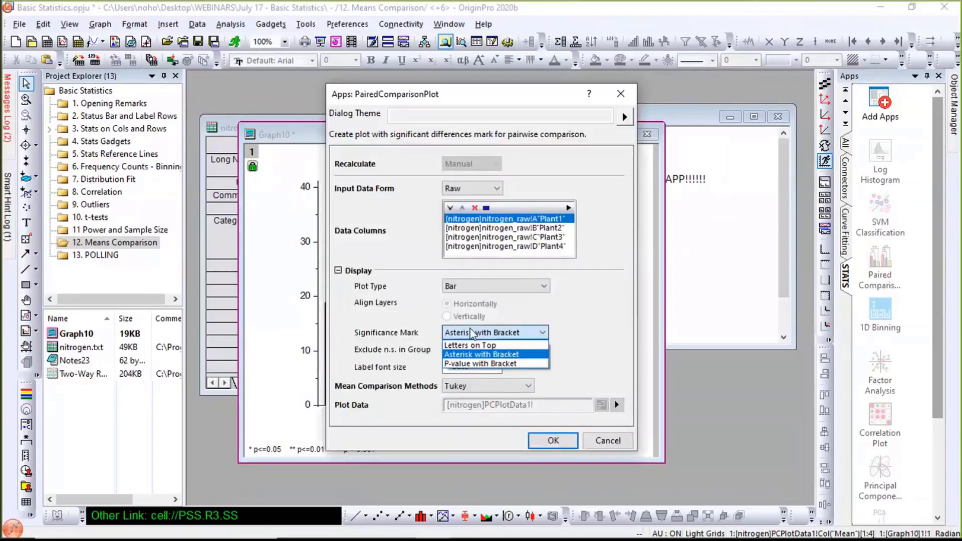
click(468, 346)
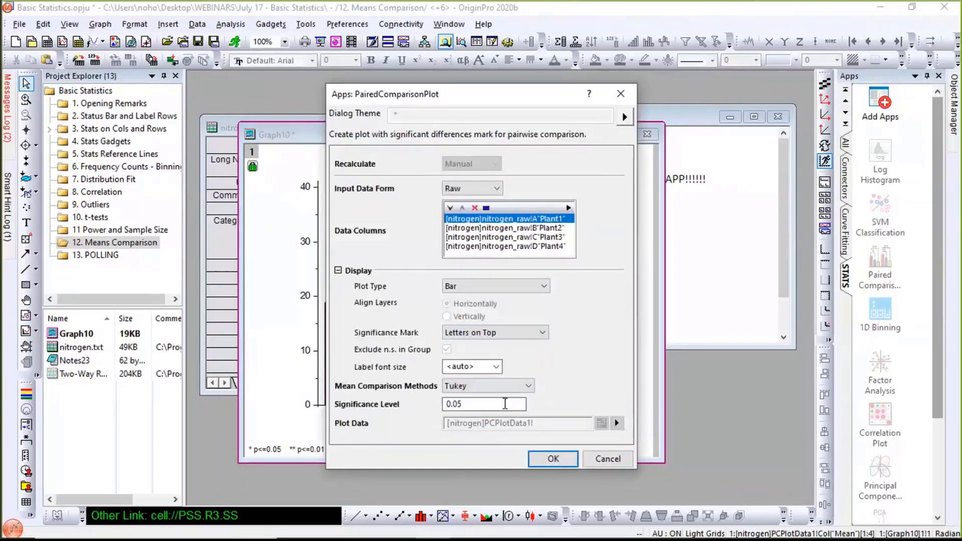
click(551, 458)
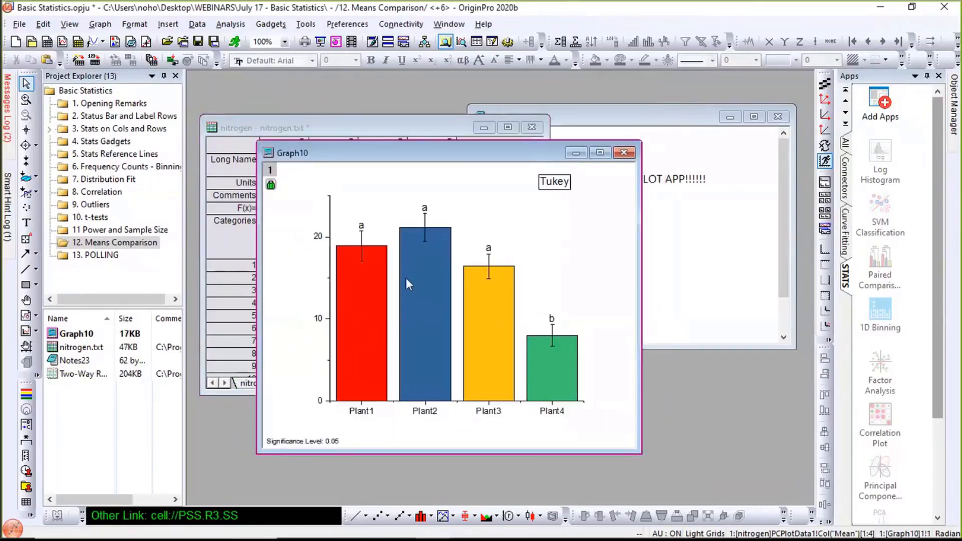
mouse_move(373, 293)
drag(641, 453, 756, 478)
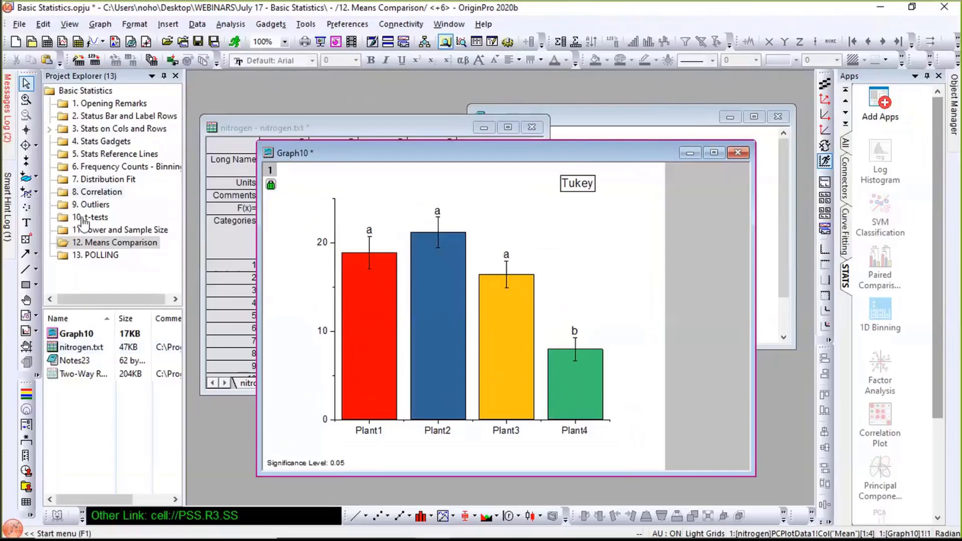
- Switch to the 13. POLLING project folder
click(101, 256)
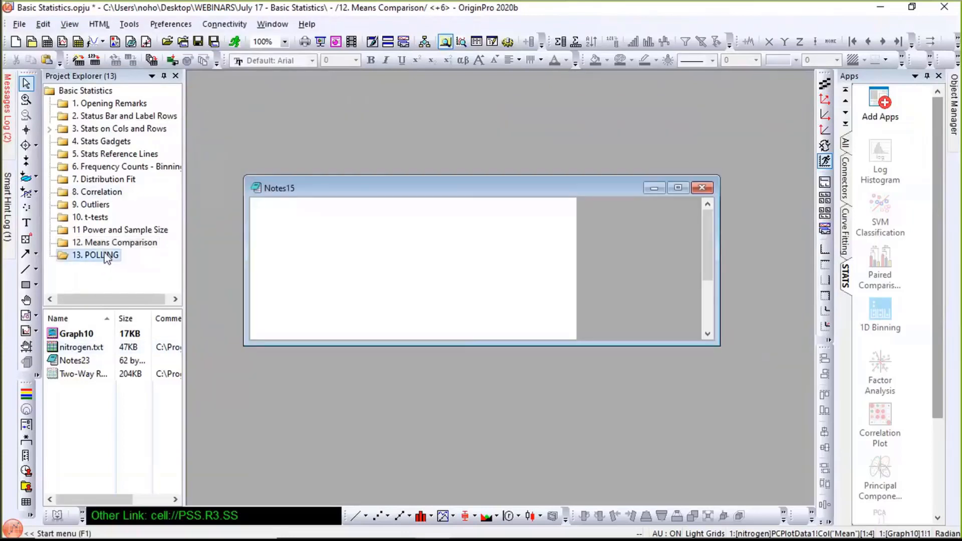